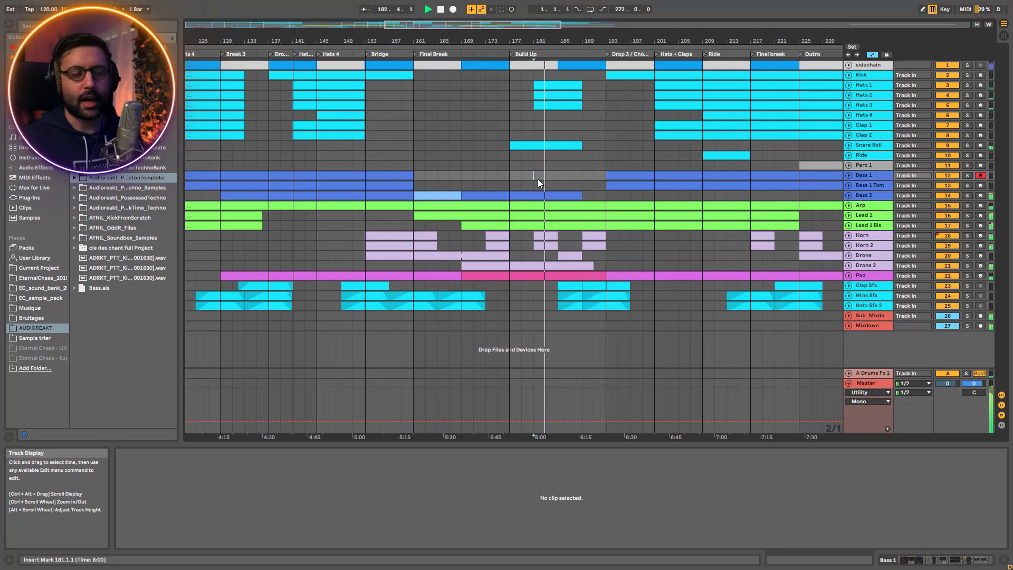
Examine the device chains on the Hats 1, Hats 2 and Hats 3 tracks during playback of the Build Up section
left_click_drag(511, 25, 538, 31)
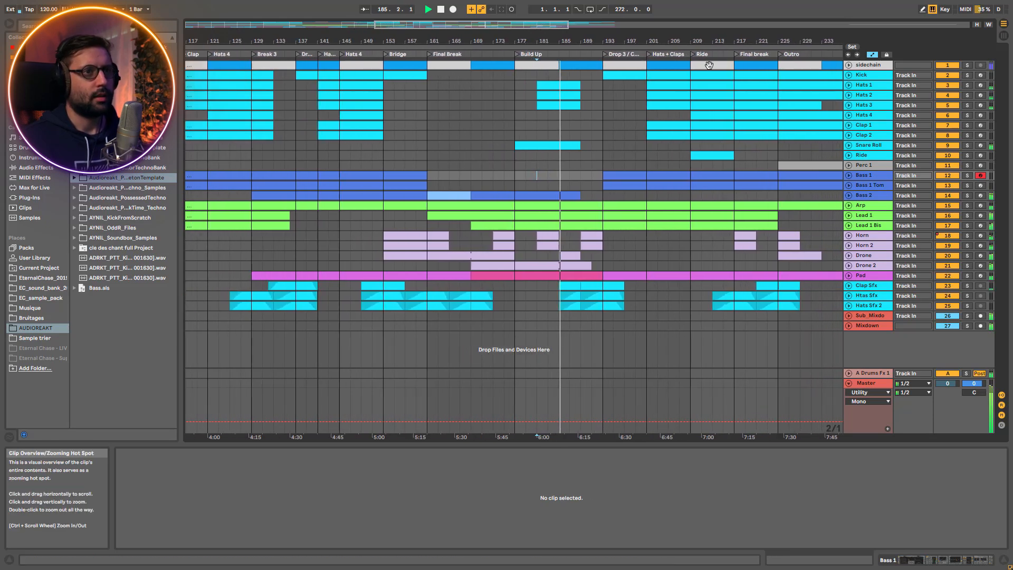
left_click(875, 87)
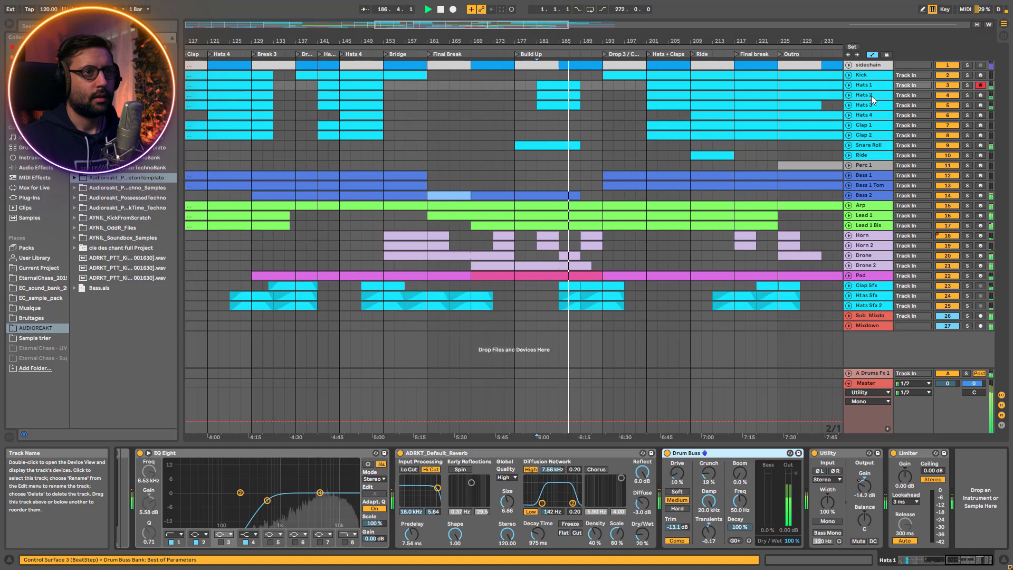
left_click(871, 96)
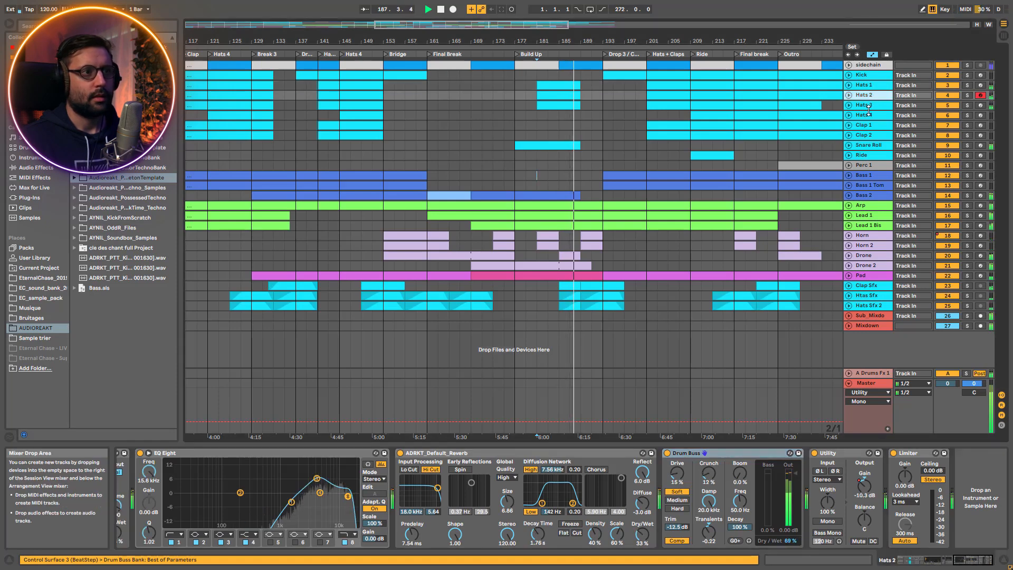
left_click(869, 105)
Examine the device chains of the Arp, lead, horn, Pad and Clap Sfx tracks
left_click(876, 206)
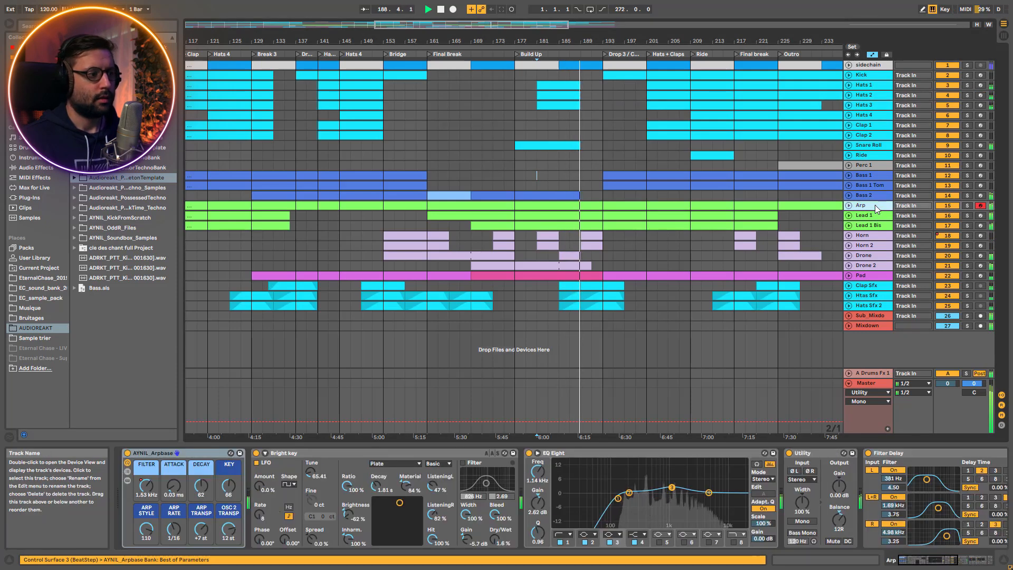
left_click(879, 216)
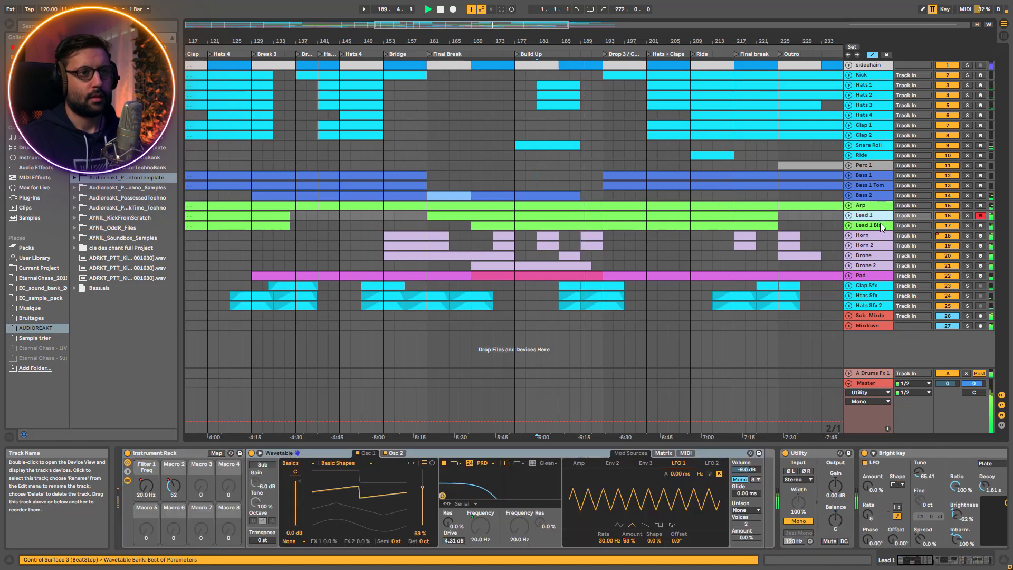
left_click(881, 223)
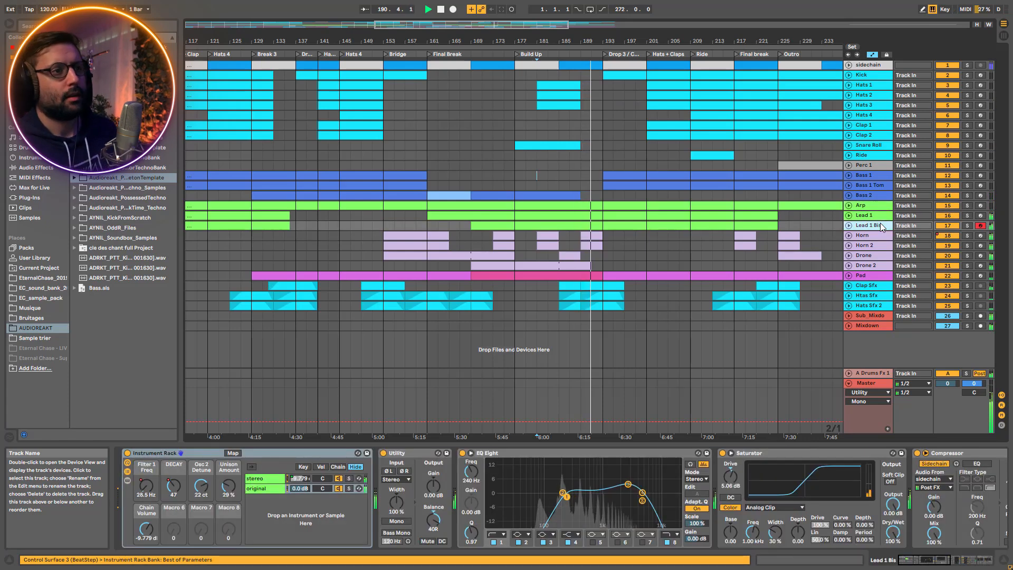
left_click(874, 244)
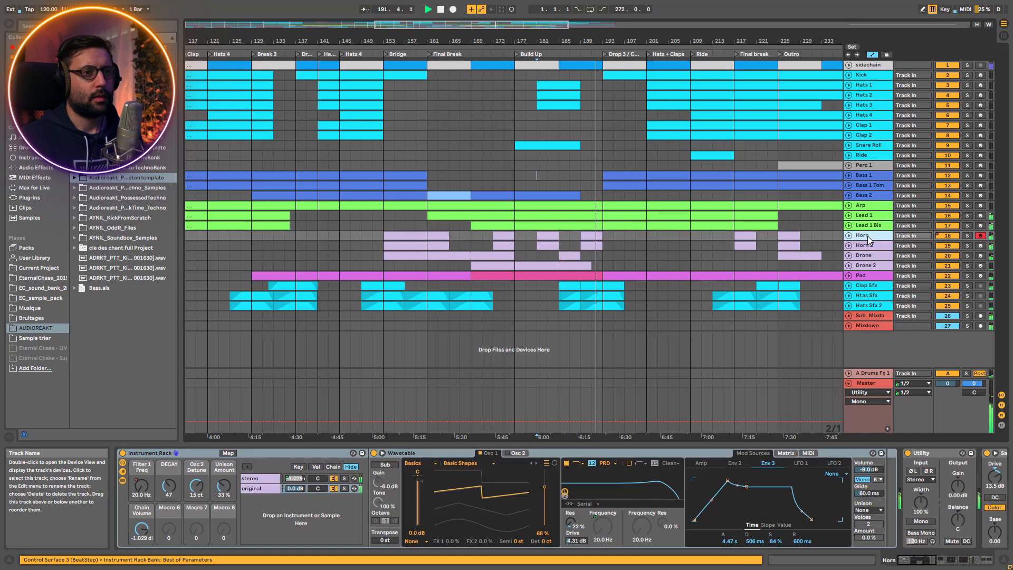
left_click_drag(553, 25, 583, 26)
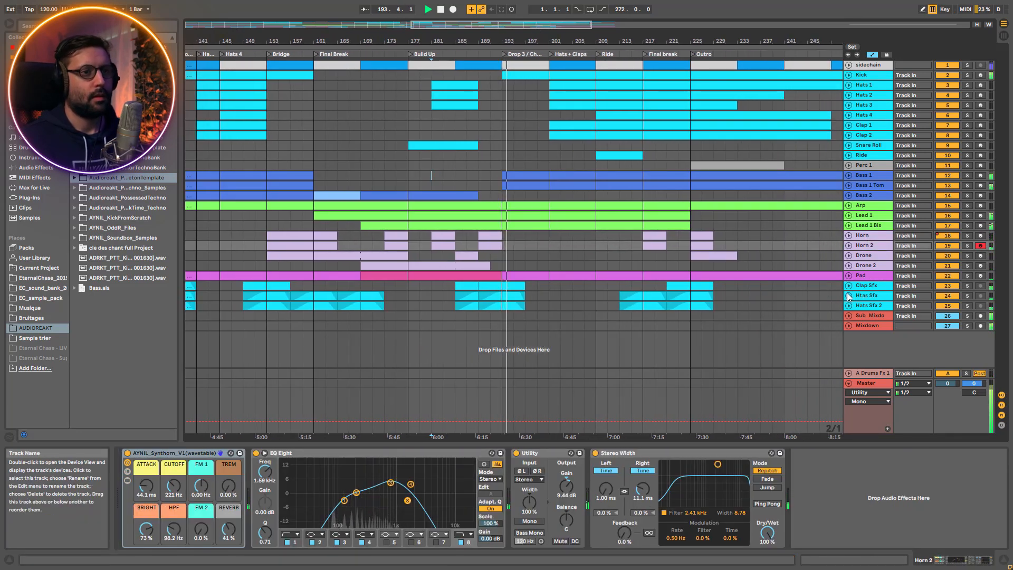
left_click(871, 276)
left_click(873, 286)
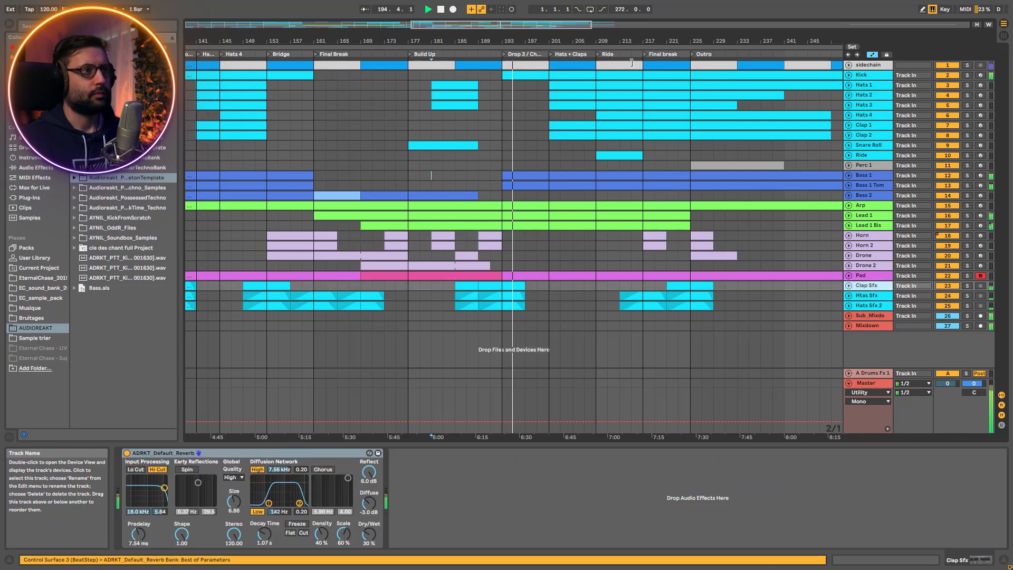
Play the arrangement from bar 201 and from bar 133 in the Break 3 section, and stop playback
left_click_drag(538, 30, 596, 150)
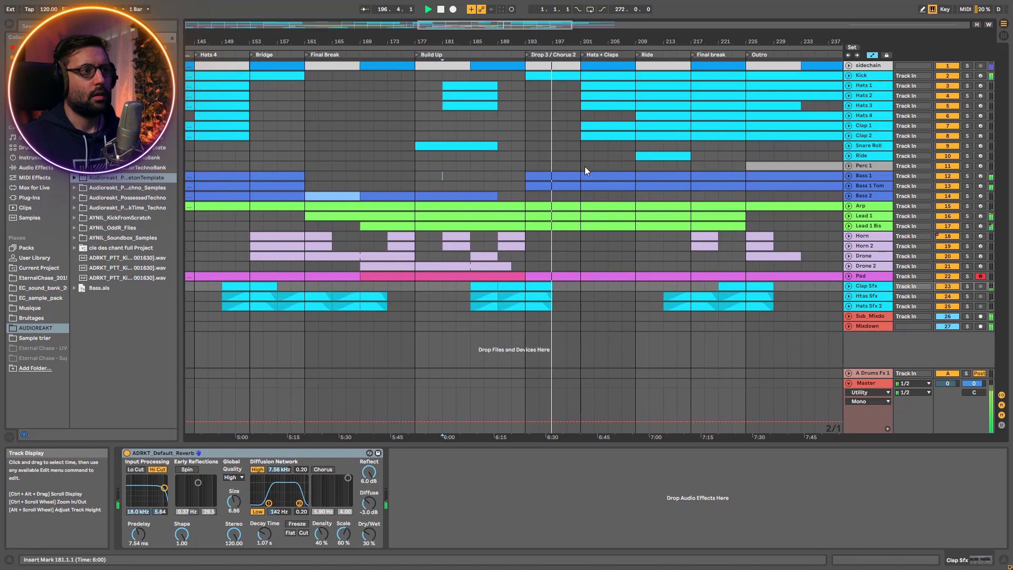
left_click(584, 167)
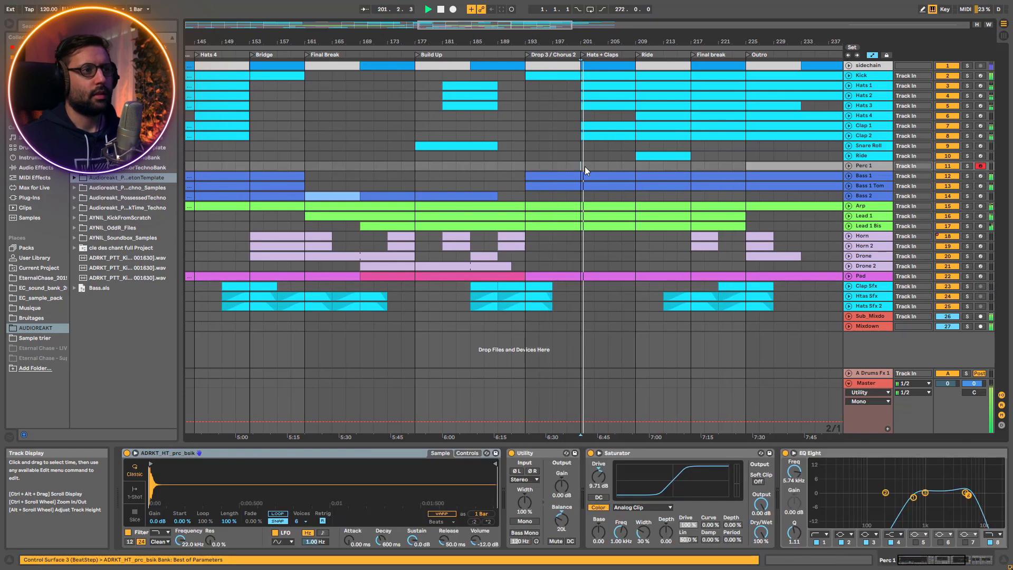
left_click_drag(491, 29, 406, 15)
key("space")
key("space")
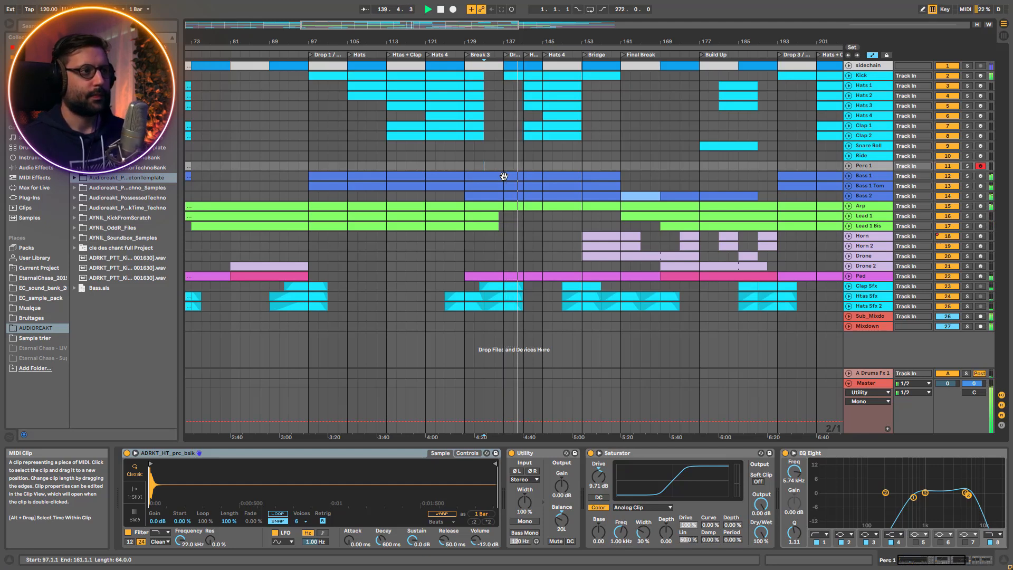
left_click_drag(458, 23, 441, 41)
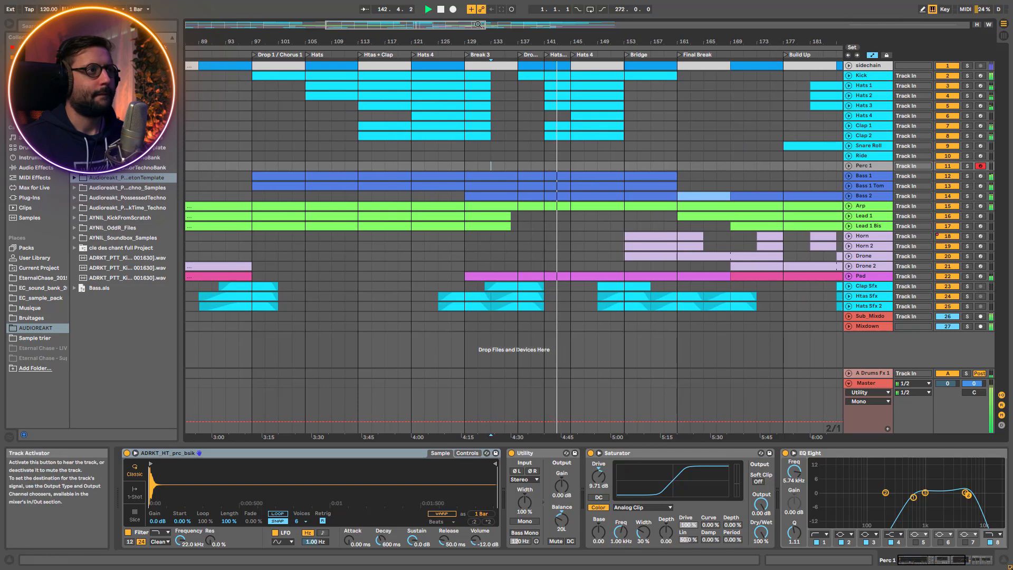
left_click_drag(458, 28, 453, 17)
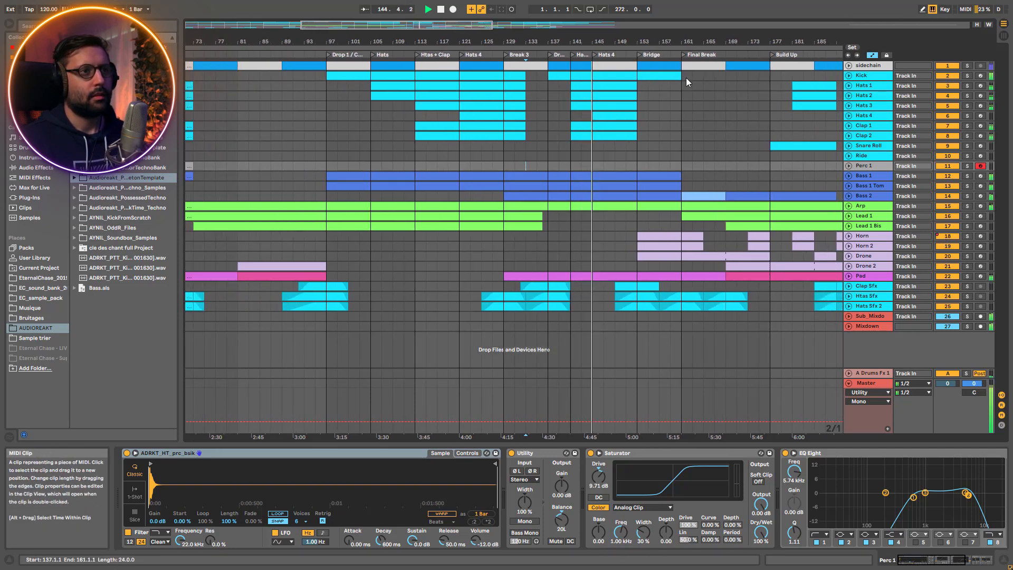
key("space")
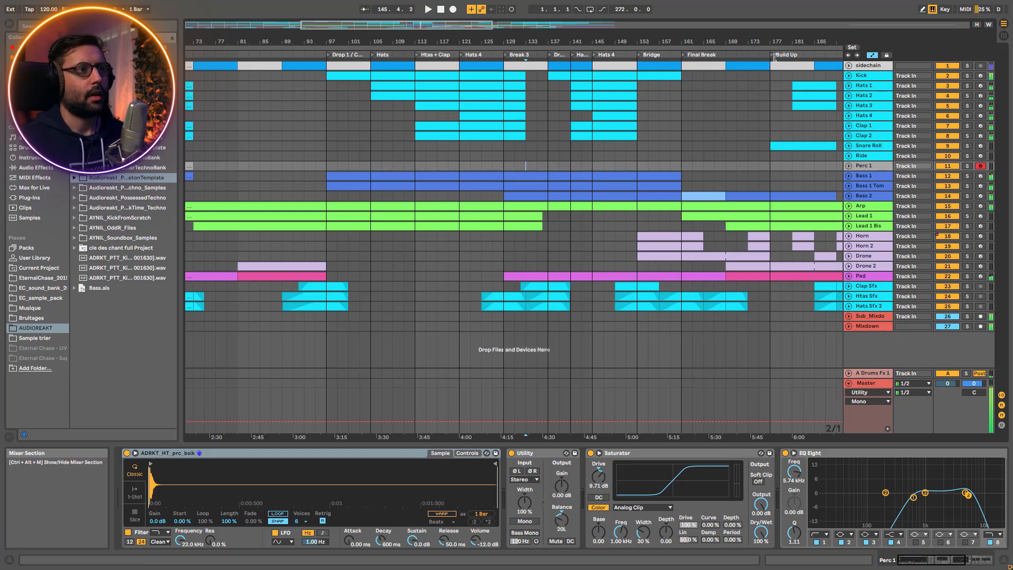
Solo the Kick track and show the sampler of the first Kick pad in its Drum Rack
left_click_drag(516, 41, 572, 36)
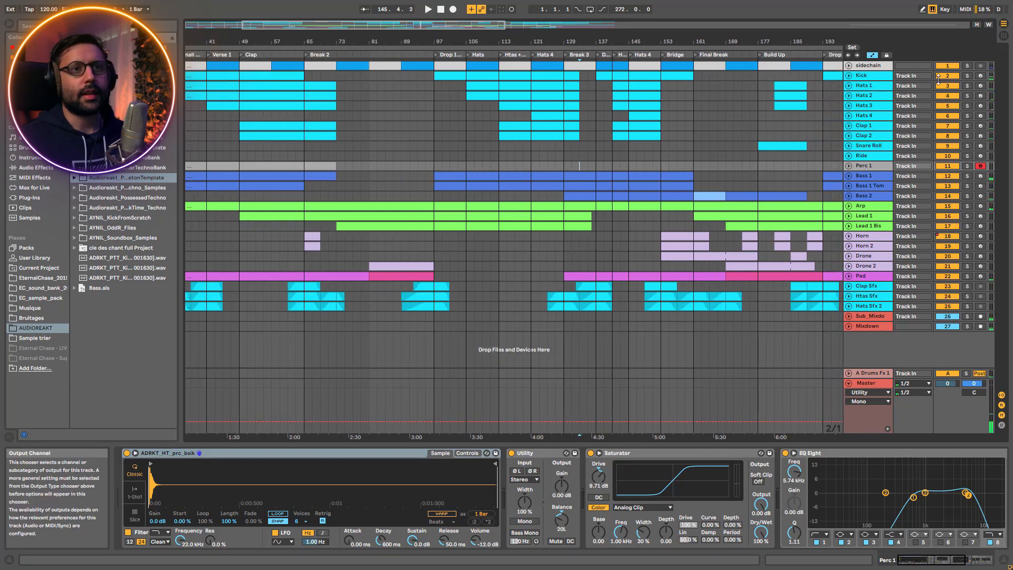
left_click(871, 76)
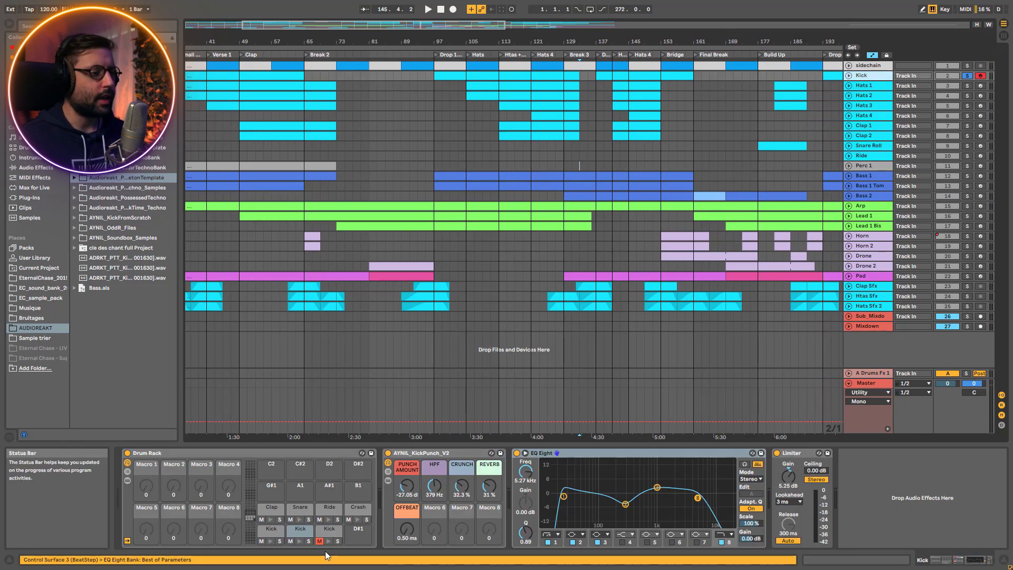
left_click(272, 532)
Play the soloed Kick track from bar 97 at Drop 1 and stop playback
key("space")
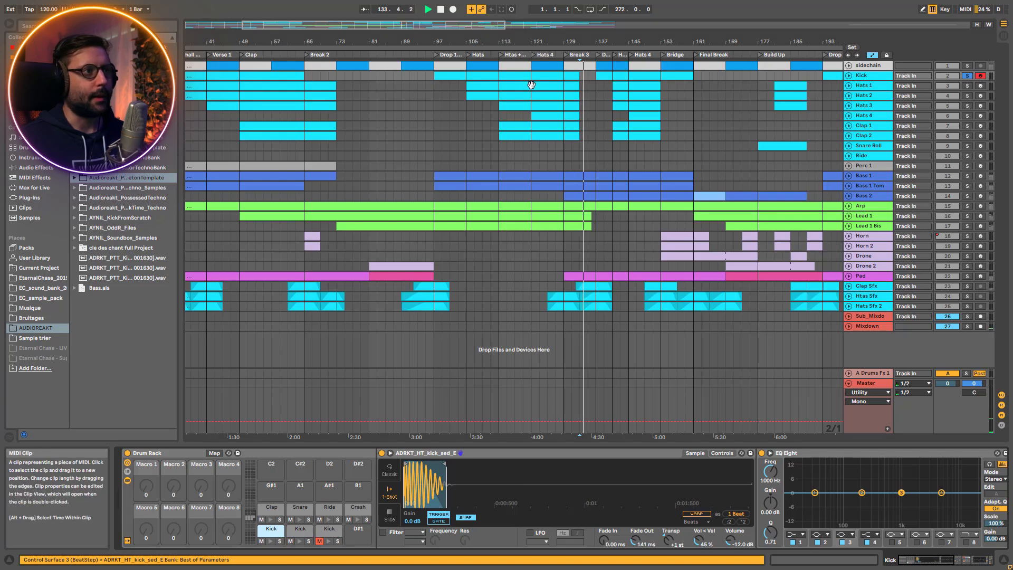
left_click(491, 77)
key("space")
key("space")
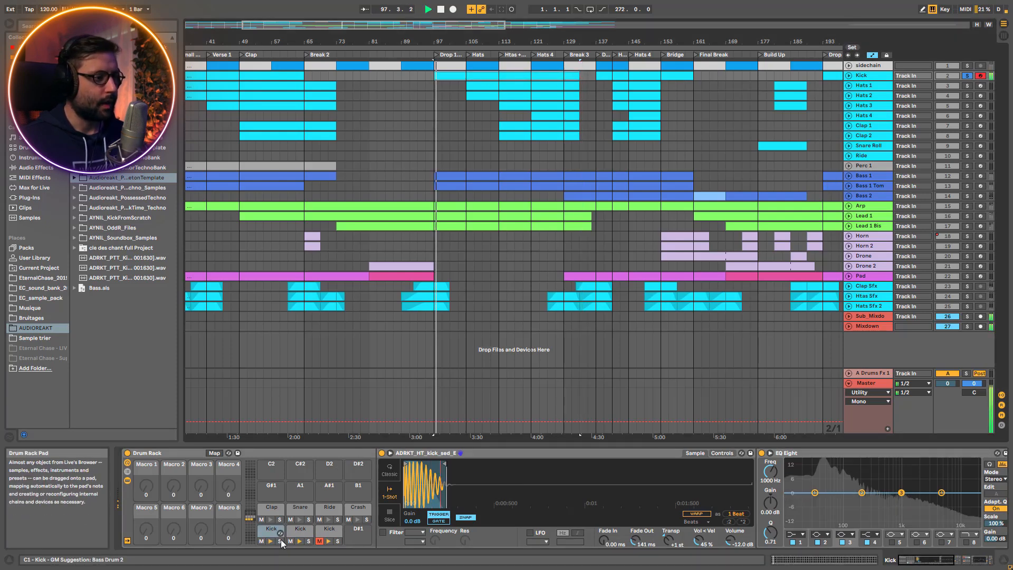
key("space")
Switch off the EQ Eight that follows the AYNIL_KickPunch_V2 rack on the Kick track
left_click(953, 555)
left_click_drag(953, 551, 972, 549)
left_click(634, 453)
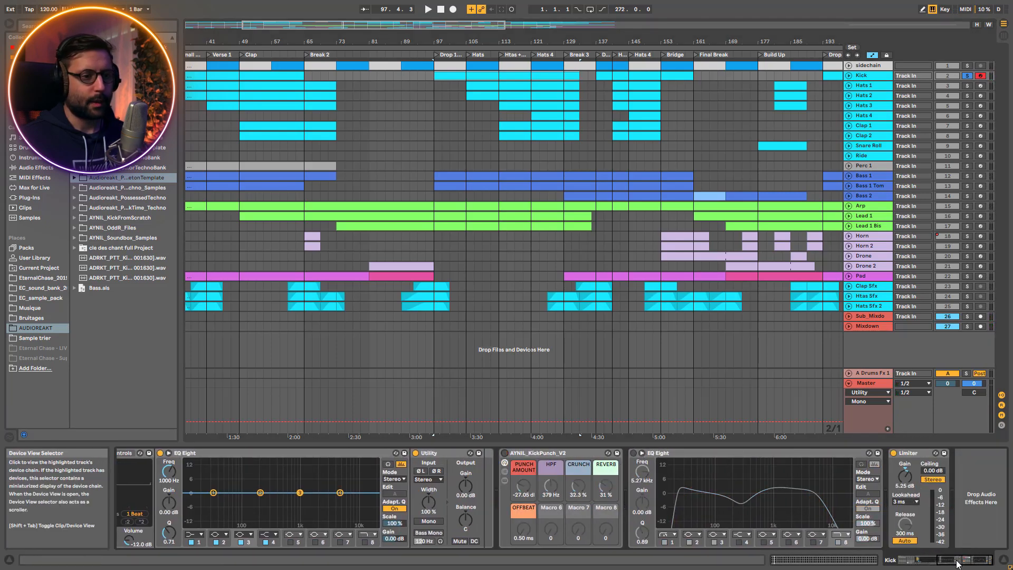
Solo the first Kick pad (C1) in the Drum Rack and play it from bar 97
left_click_drag(956, 561, 912, 559)
key("space")
left_click(279, 542)
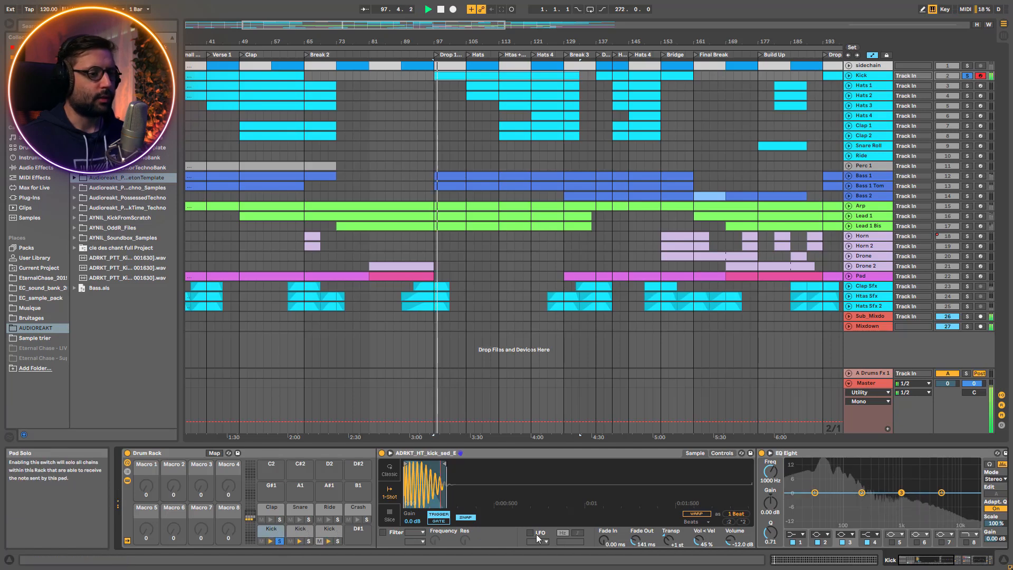
mouse_move(669, 540)
left_mouse_down()
mouse_move(669, 514)
mouse_move(669, 544)
left_mouse_up()
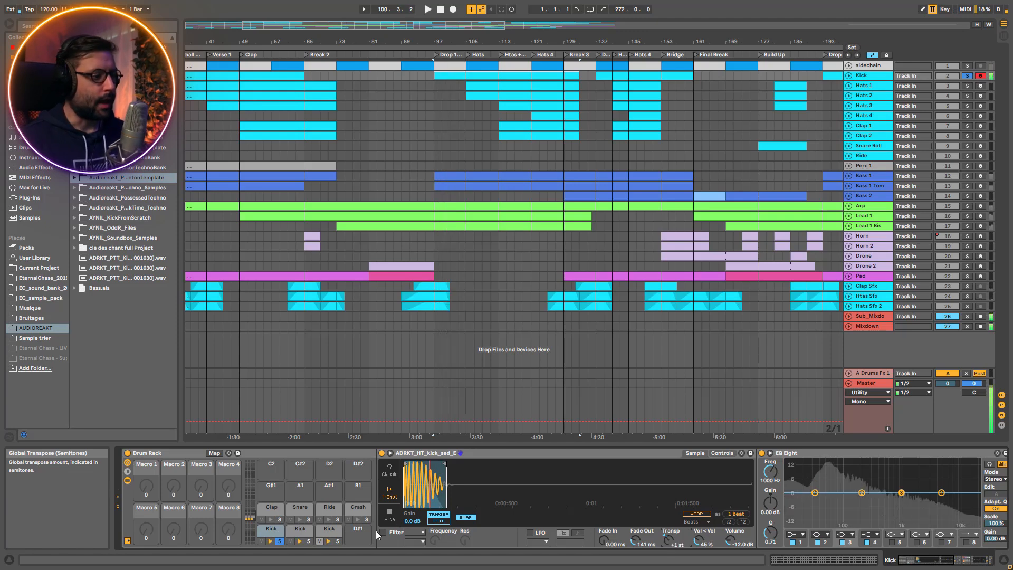
Unsolo the first Kick pad, audition the second Kick pad (C#1) in solo, and show the third Kick pad's sampler
left_click(280, 541)
left_click(309, 541)
left_click(299, 530)
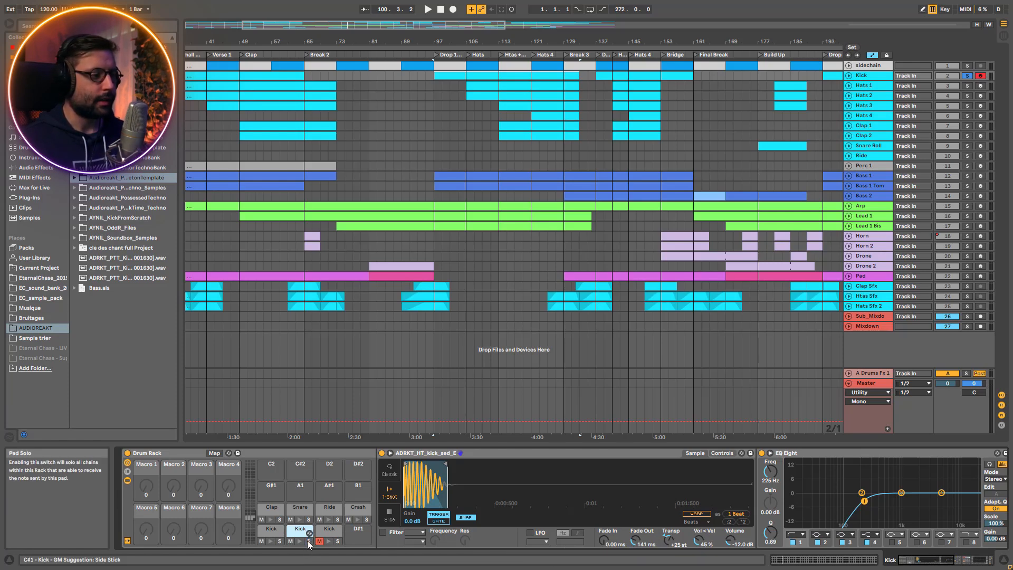
key("space")
left_click_drag(927, 560, 930, 562)
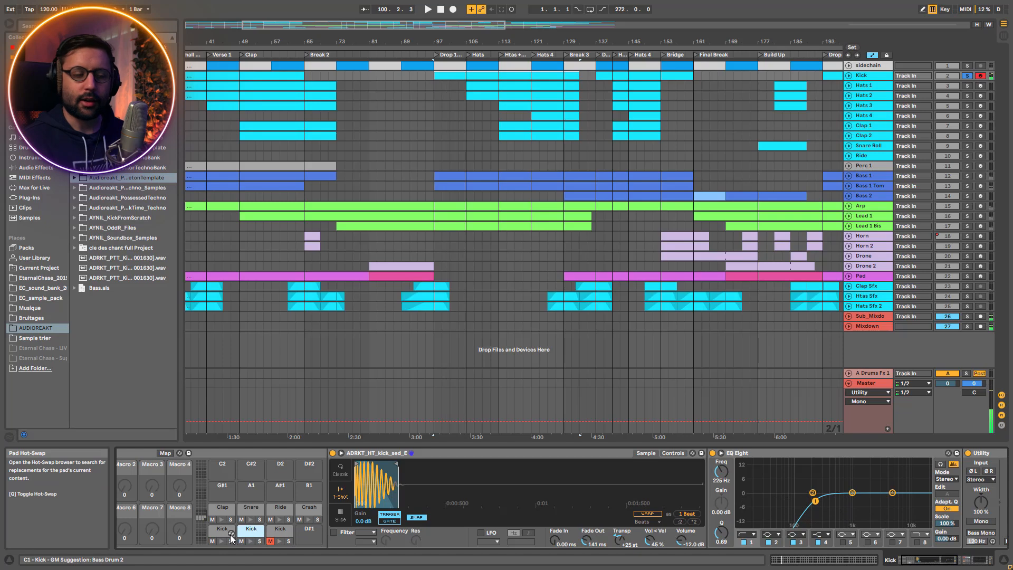
left_click(281, 533)
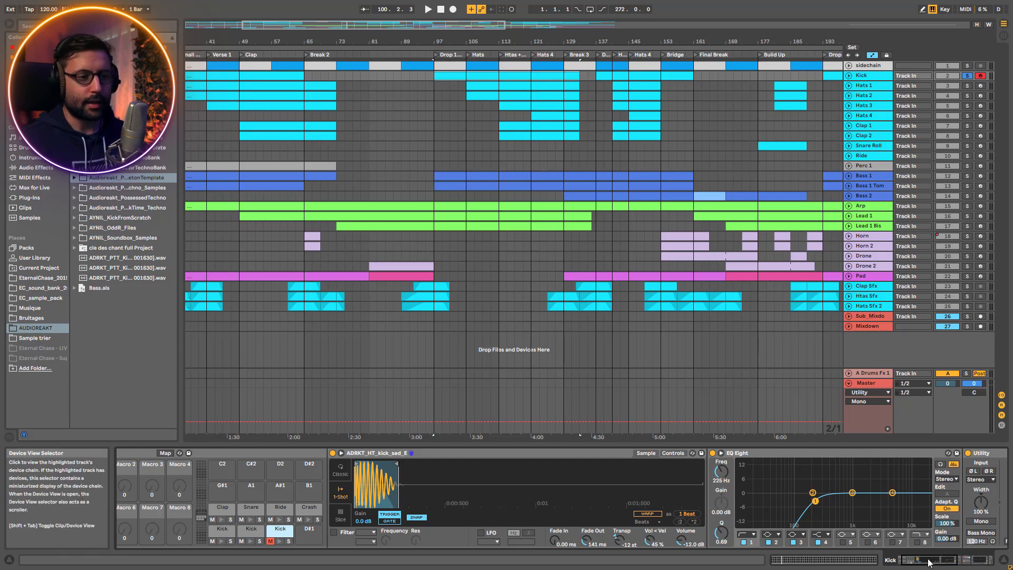
Play the kick, reveal the chains of AYNIL_KickPunch_V2 and unfold the Amp and EQ Eight of its TOP chain
left_click(957, 562)
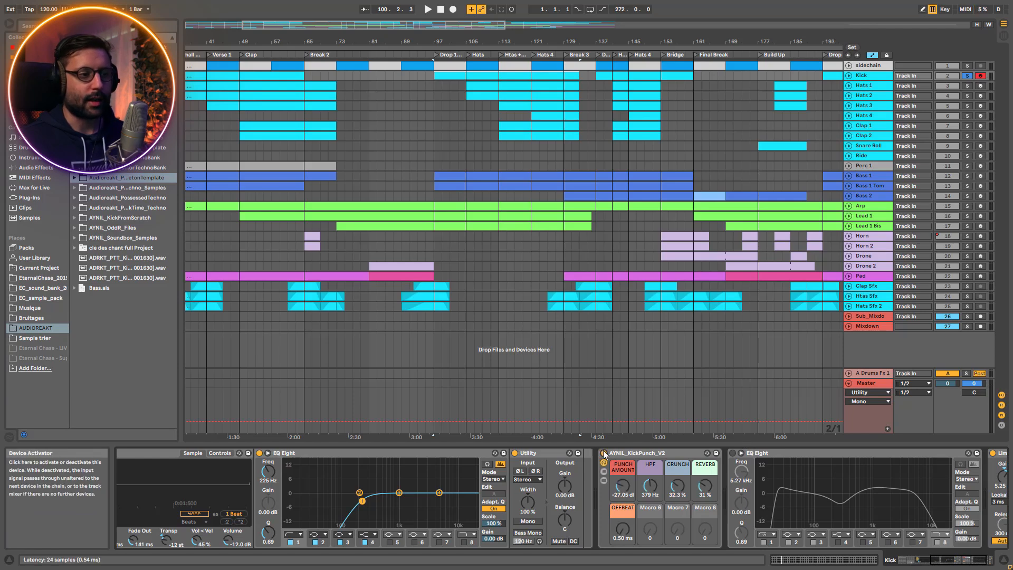
key("space")
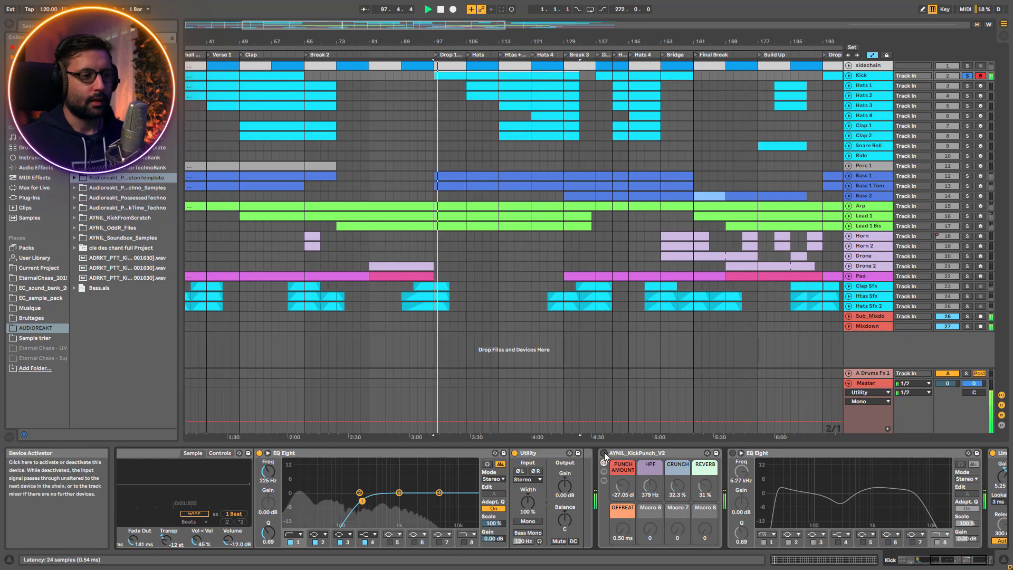
left_click(604, 479)
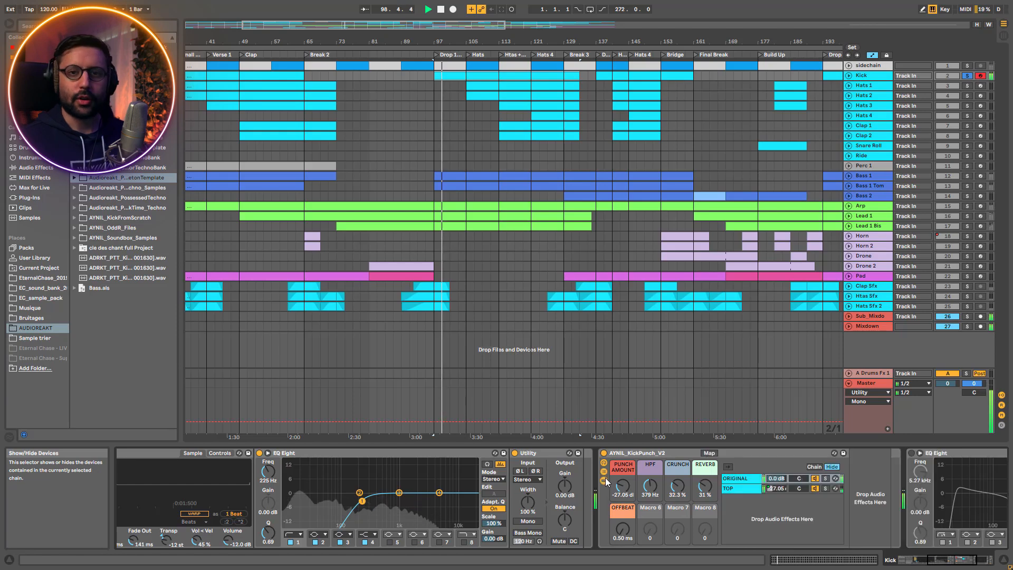
left_click(739, 492)
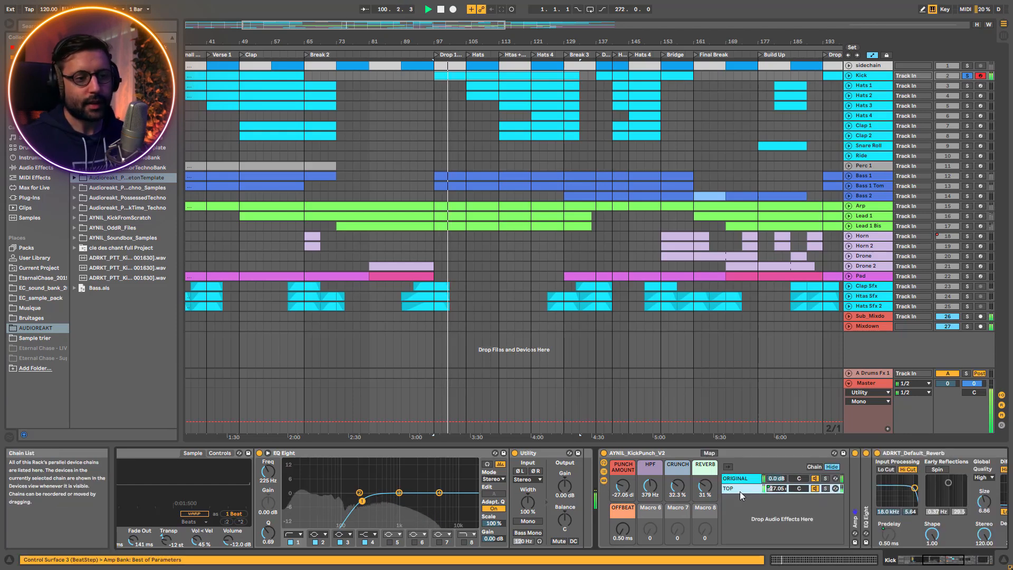
double_click(856, 523)
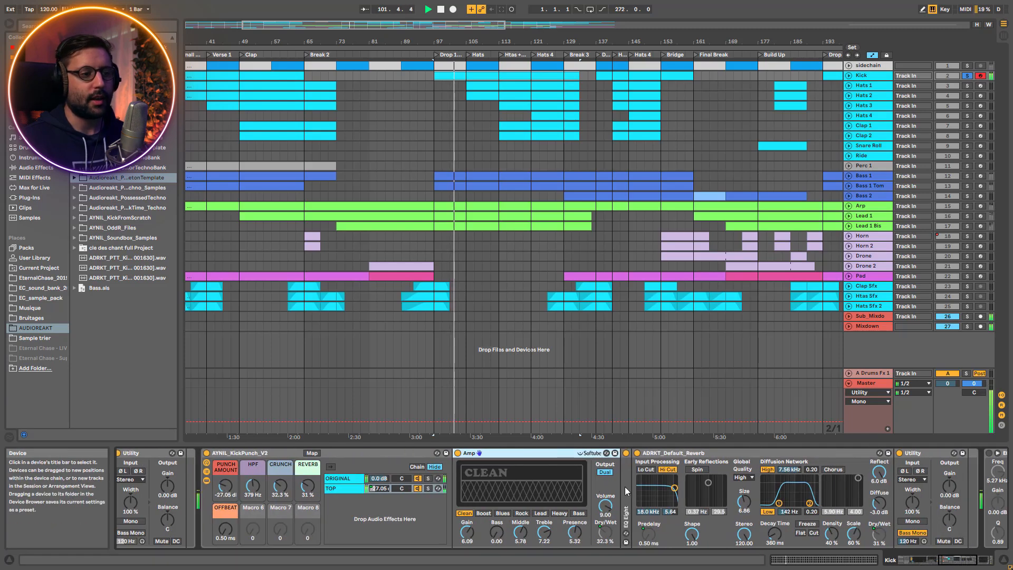
double_click(626, 486)
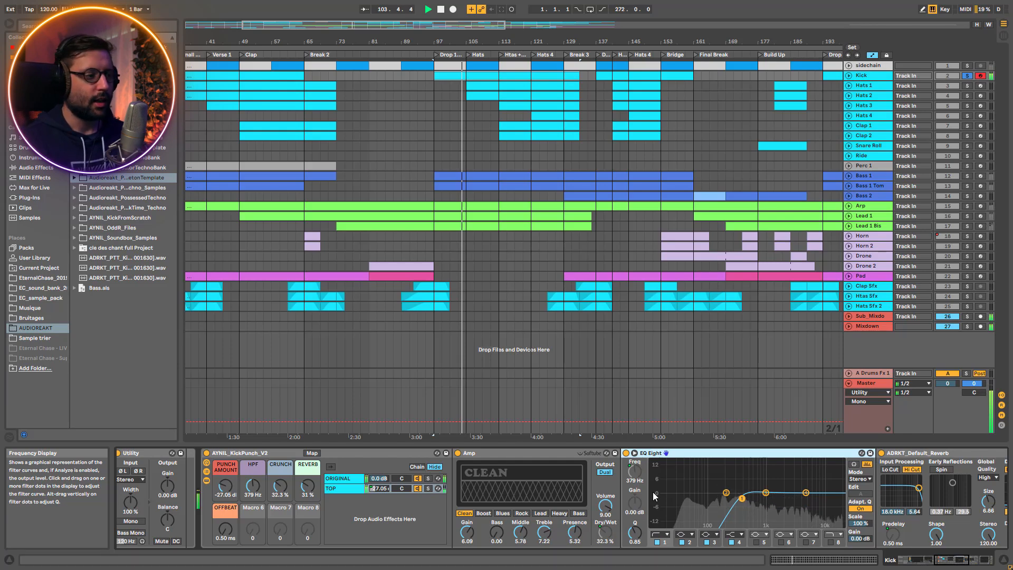
Audition the kick with the KickPunch rack's Punch Amount raised to 5.057 dB, and undo the change
key("space")
key("space")
mouse_move(225, 486)
left_mouse_down()
mouse_move(225, 425)
mouse_move(219, 478)
left_mouse_up()
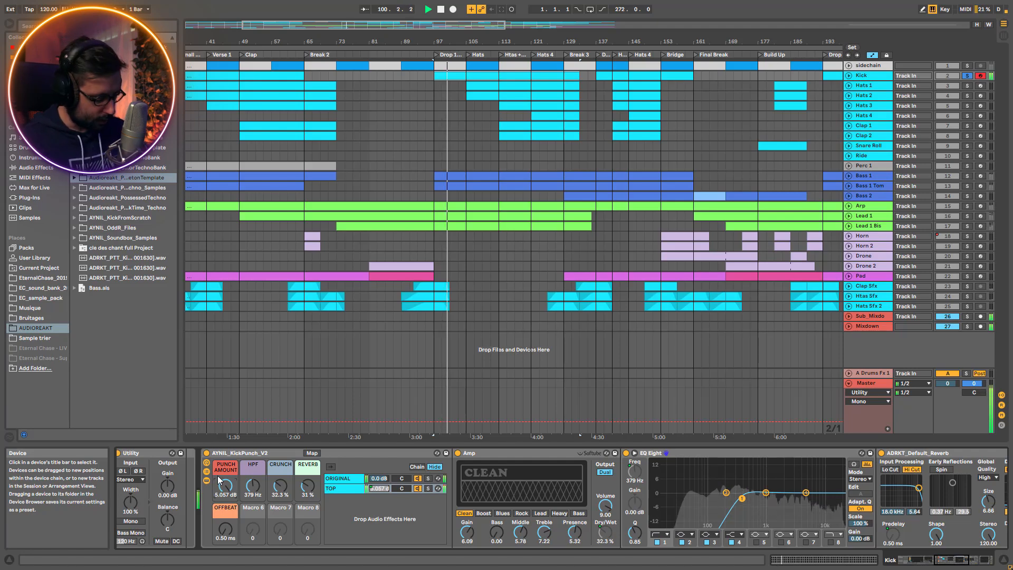
key("ctrl+z")
Play the kick from bar 97, comparing it with the AYNIL_KickPunch_V2 rack bypassed and enabled
key("space")
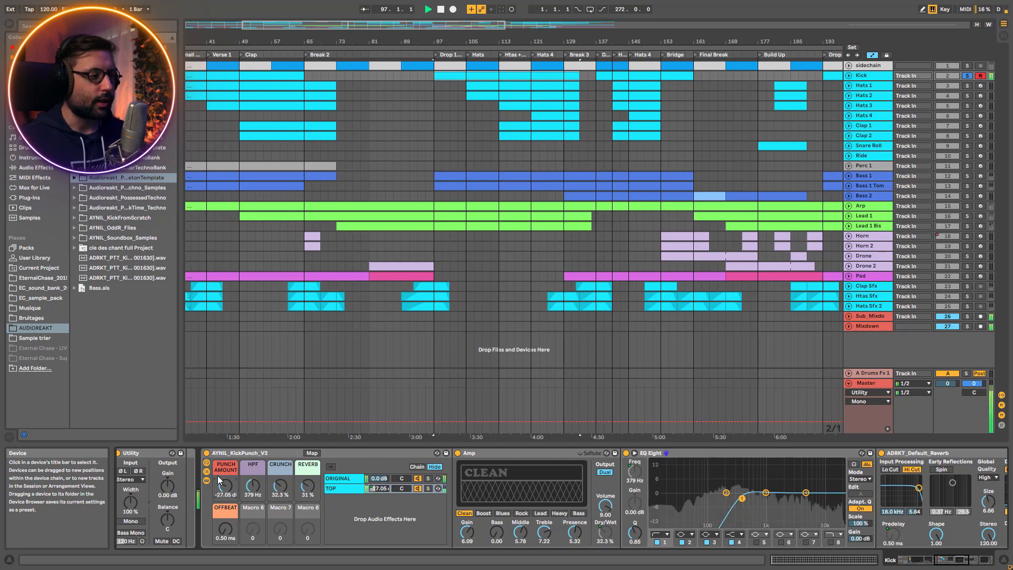
left_click(206, 454)
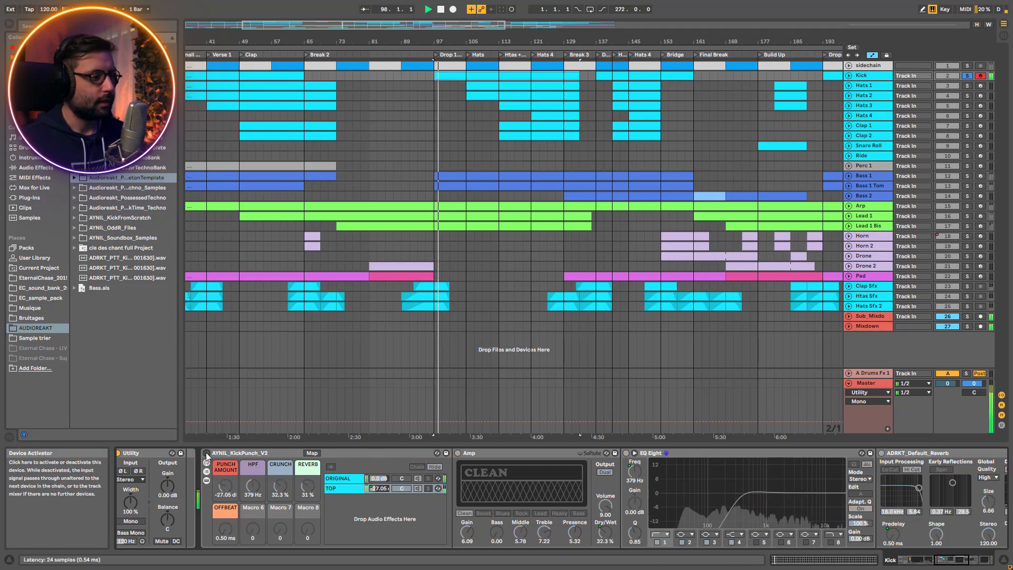
left_click(207, 454)
Hide the devices inside the AYNIL_KickPunch_V2 rack while keeping its chain list displayed
left_click(207, 481)
left_click(207, 480)
left_click(207, 480)
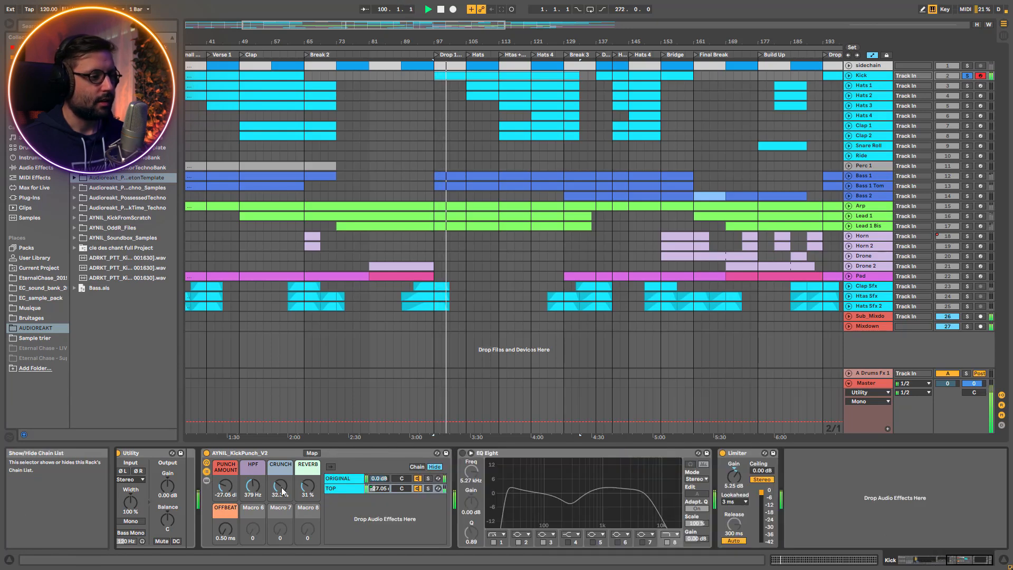
Hide the AYNIL_KickPunch_V2 chain list, stop playback and switch off the EQ Eight's filters one after another
left_click(207, 471)
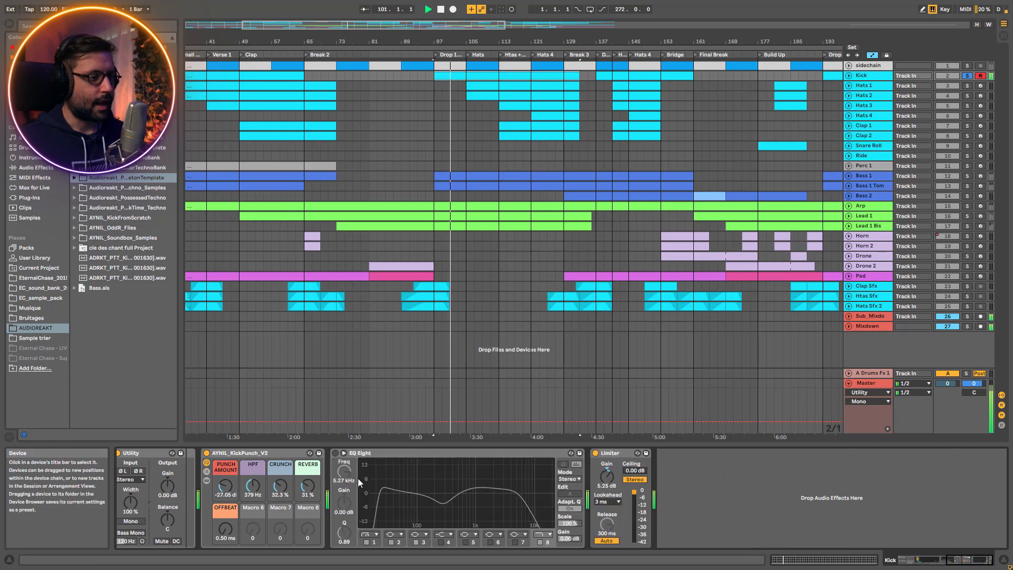
key("space")
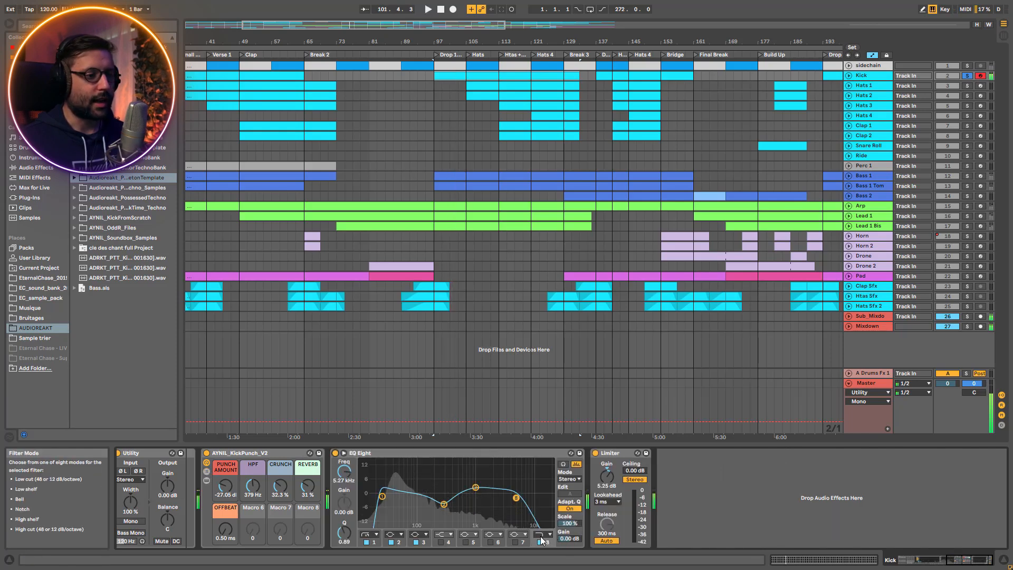
left_click(540, 542)
left_click(416, 543)
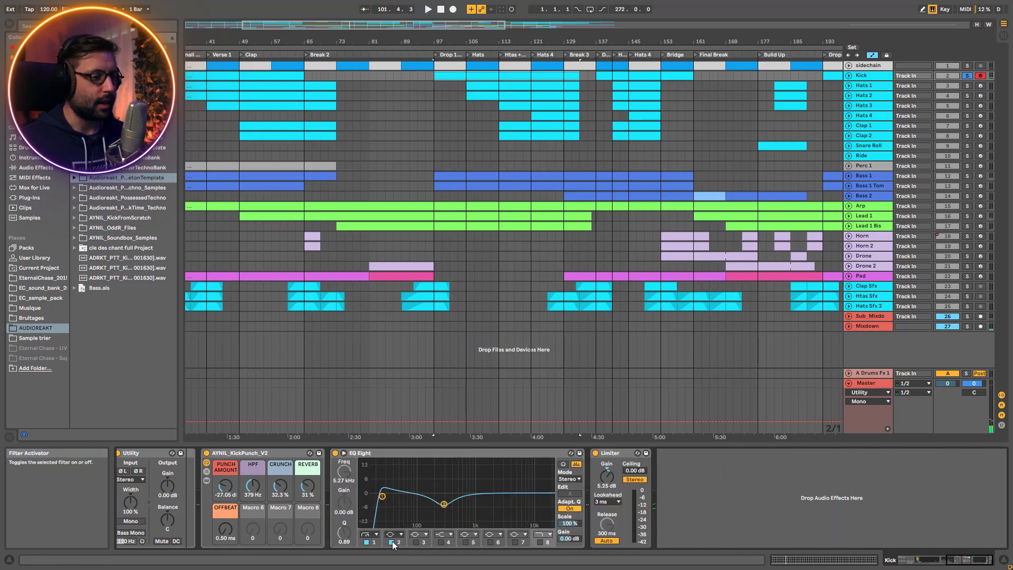
left_click(367, 543)
Play the kick from bar 97, comparing it without and with filter 1, the low cut, of the EQ Eight
key("space")
left_click(367, 542)
key("space")
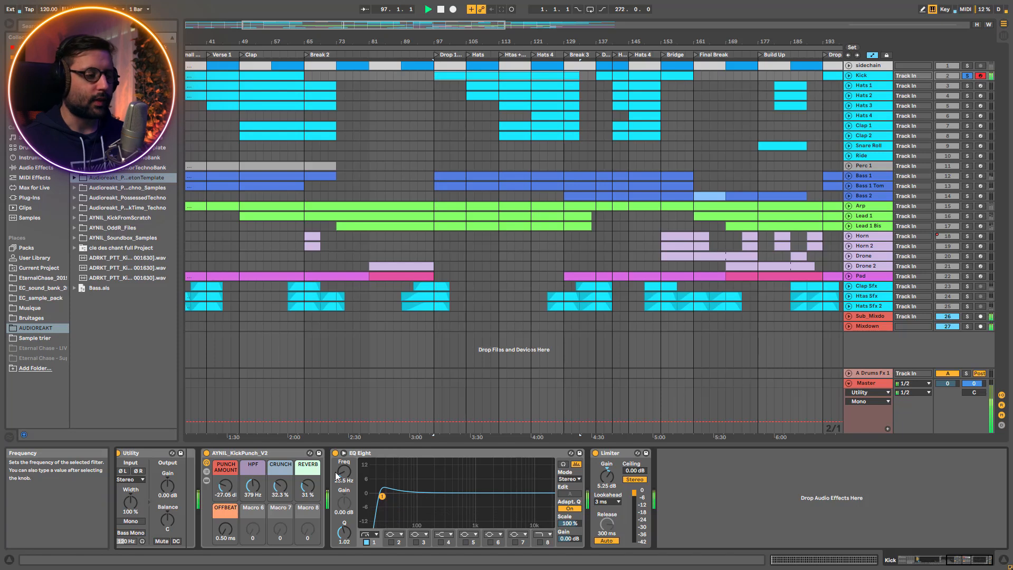
key("space")
Audition the kick while switching filter 2, the 284 Hz dip of the EQ Eight, off and back on
left_click(391, 539)
left_click(392, 541)
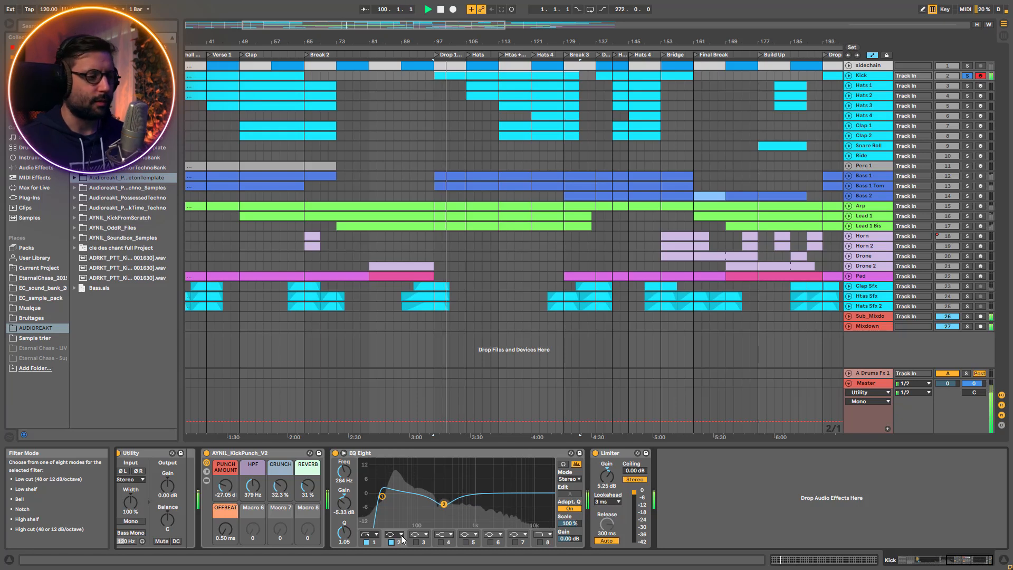
left_click(391, 542)
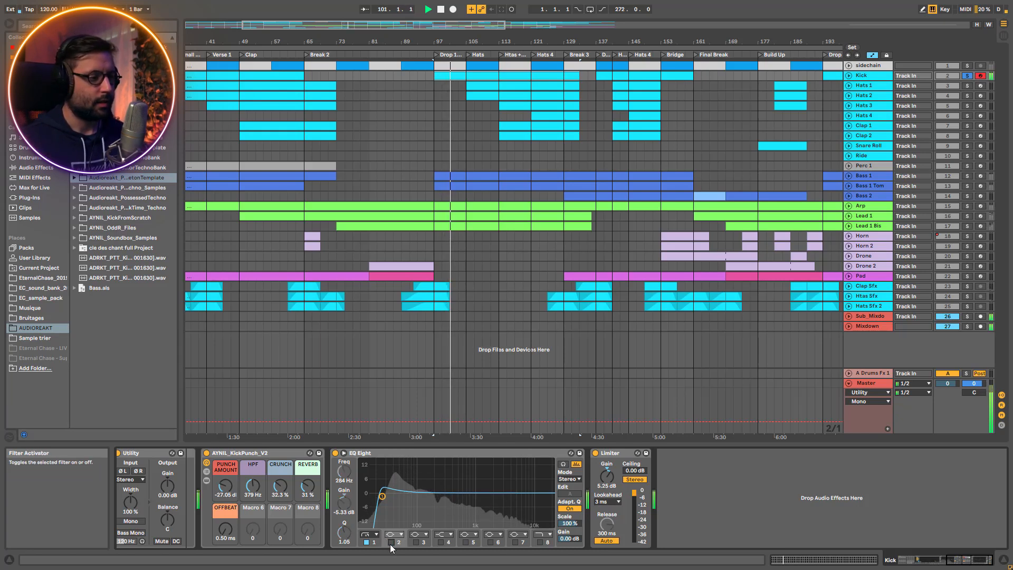
left_click(391, 542)
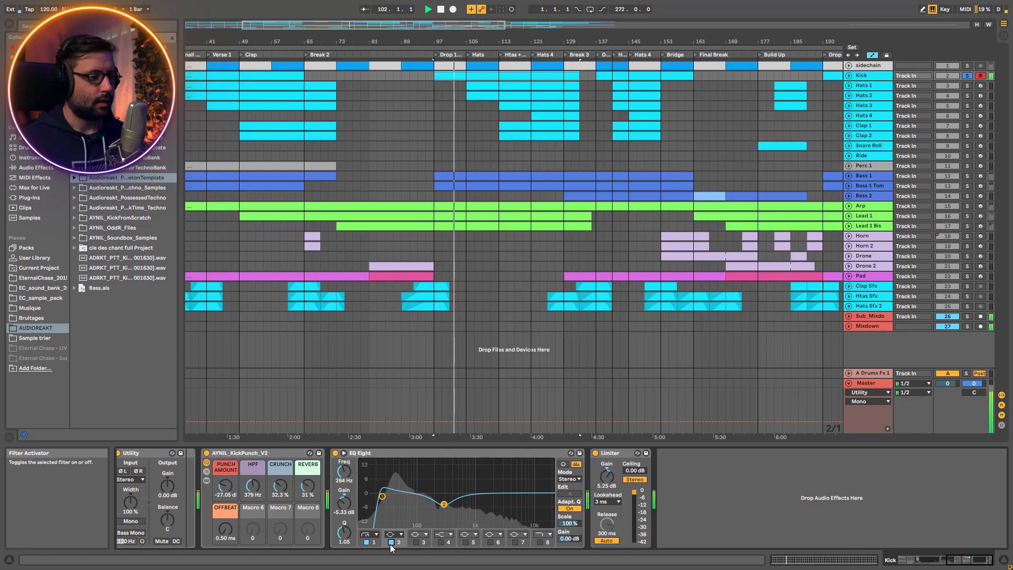
Switch on the EQ Eight's filter 3 at 1.02 kHz and compare the kick with and without it
left_click(416, 542)
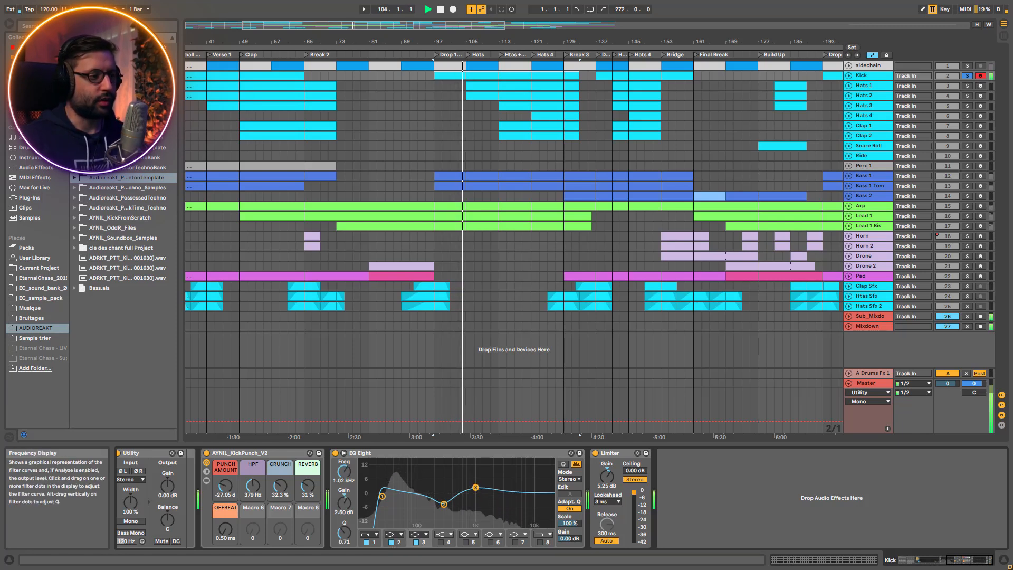
left_click(417, 542)
left_click(417, 543)
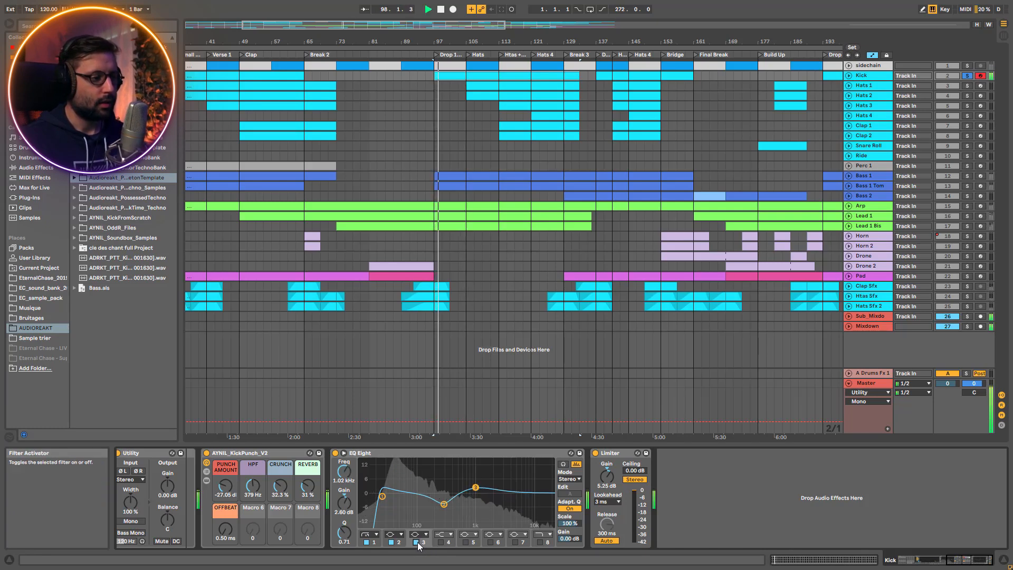
key("space")
Switch the EQ Eight's filters 5 and 8 back on and play the kick with the full curve
left_click(465, 542)
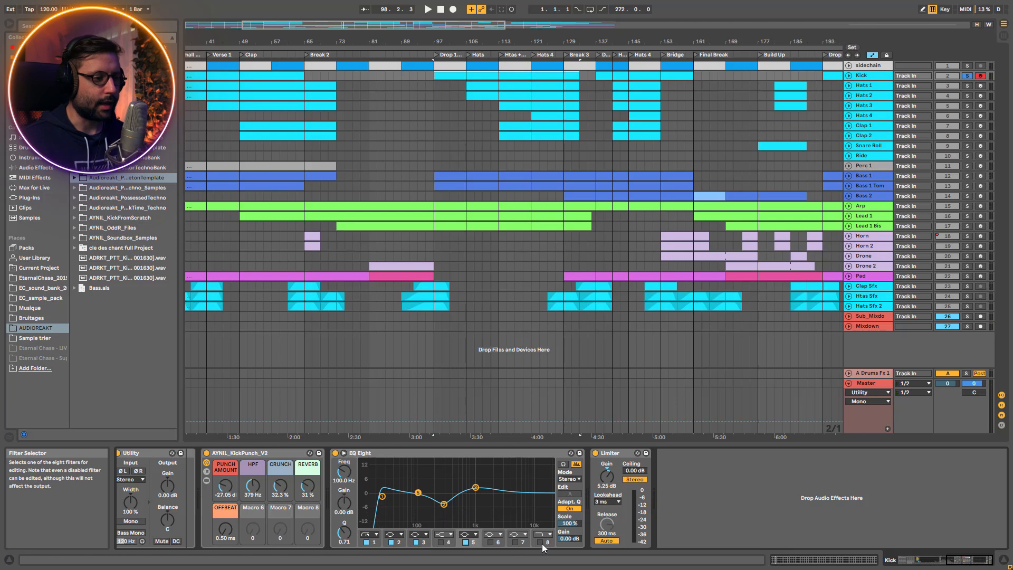
key("space")
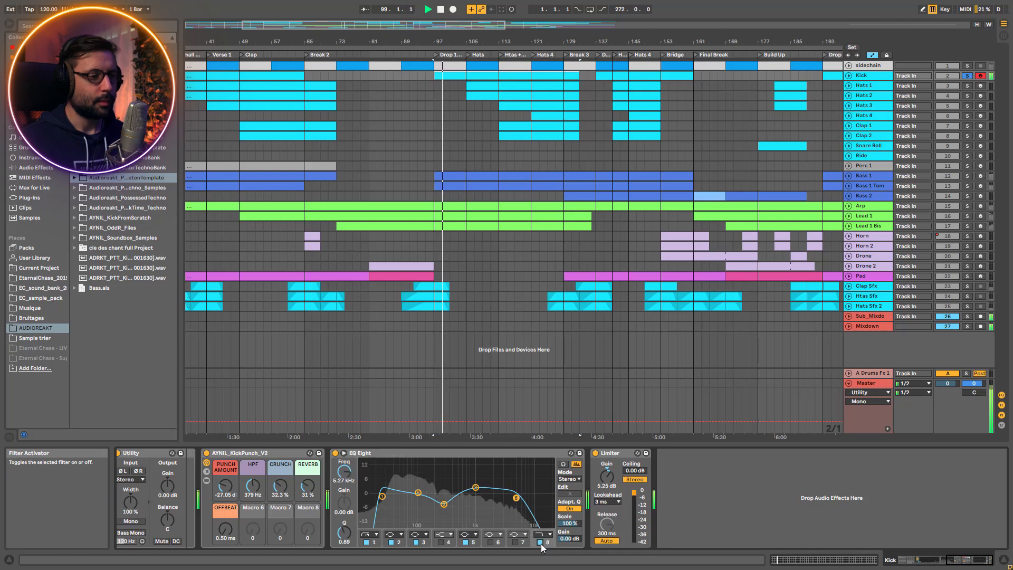
key("space")
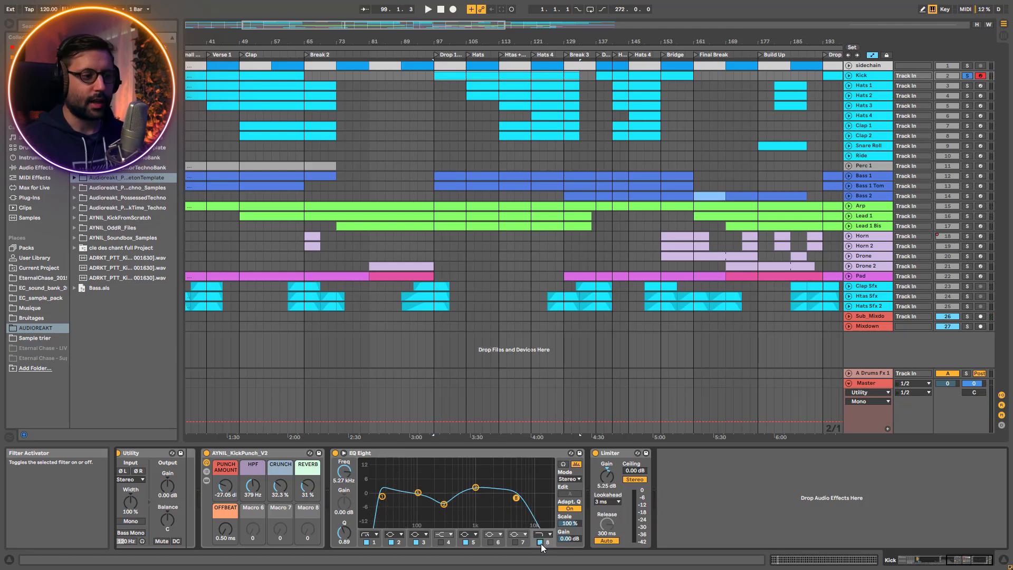
Play the kick from bar 97, comparing it with the Limiter bypassed and enabled
key("space")
left_click(596, 452)
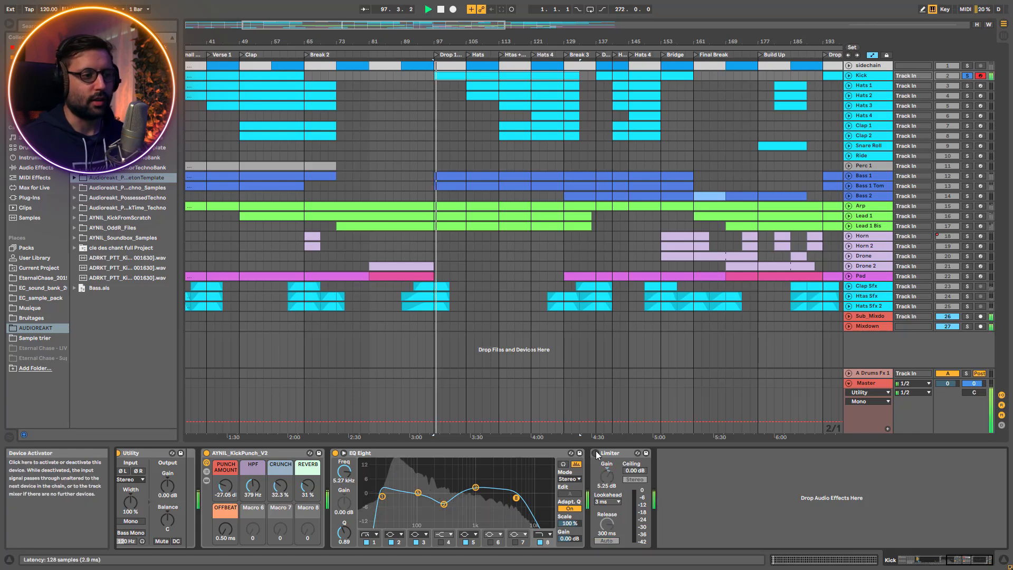
left_click(596, 453)
key("space")
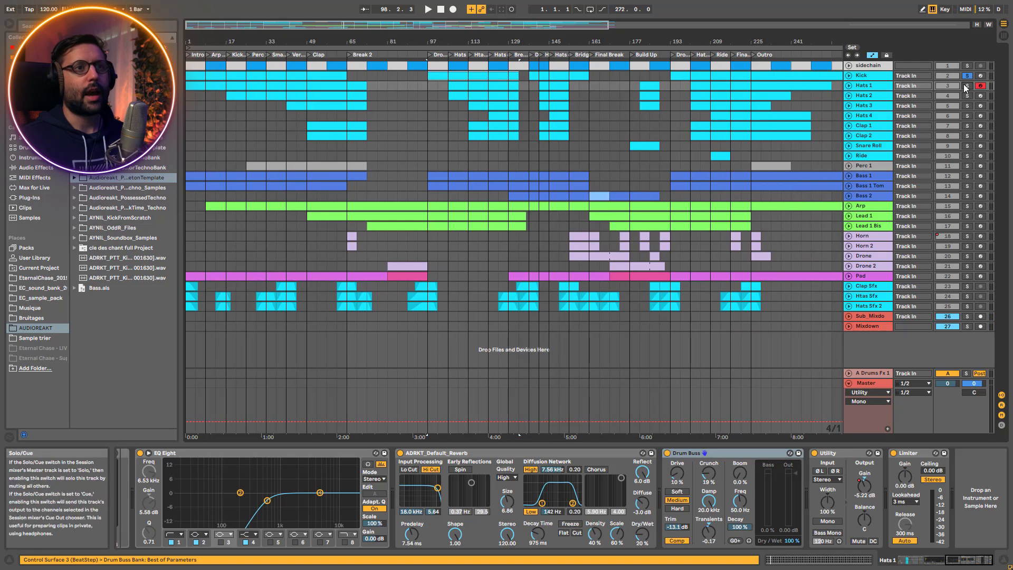
Solo the Hats 1 track, open the MIDI notes of its first clip and play it from bar 1
left_click(968, 86)
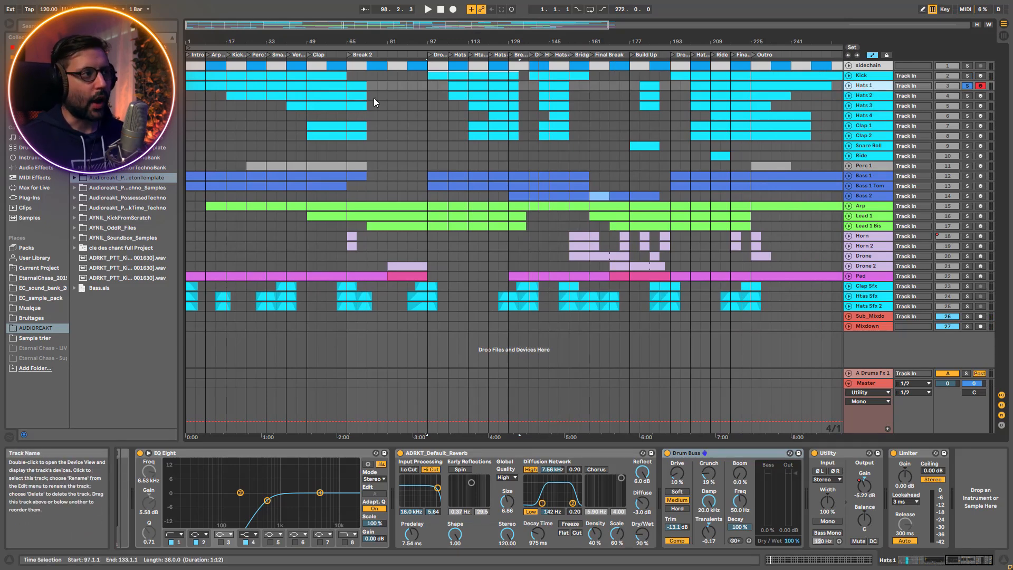
left_click(199, 86)
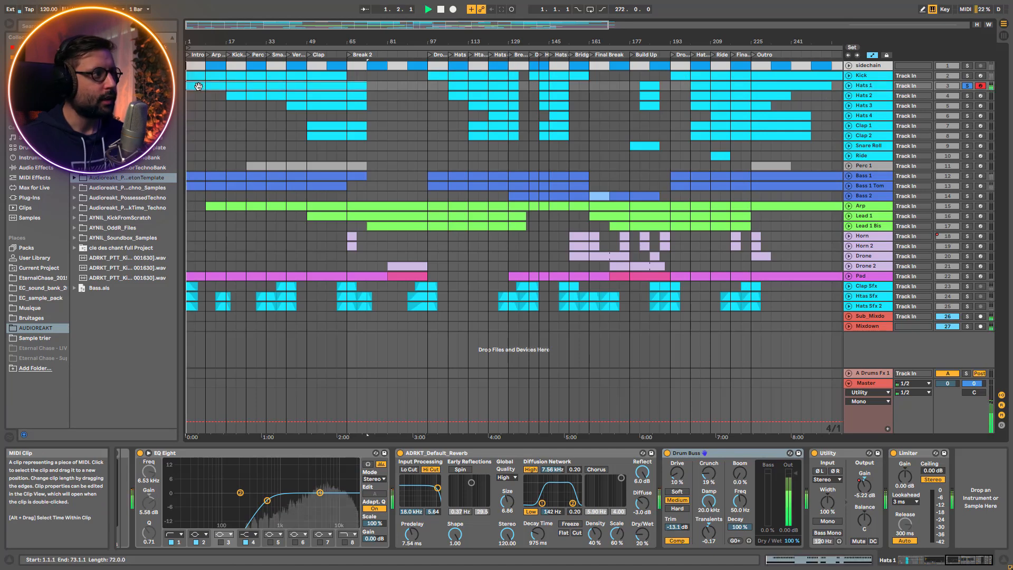
double_click(198, 86)
left_click_drag(390, 454, 390, 538)
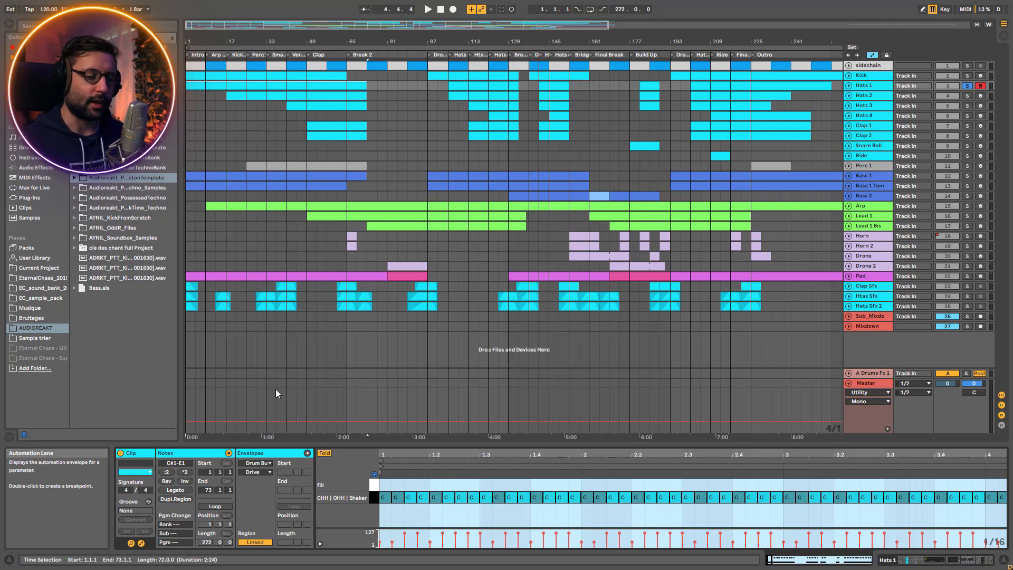
key("space")
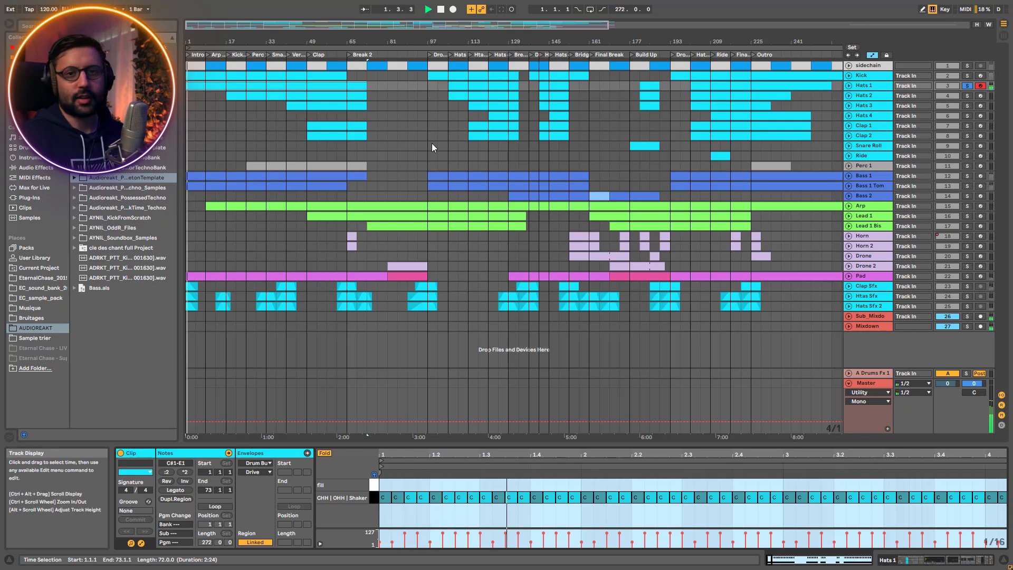
Show the devices of the Hats 1 track, going back to the Drum Rack at the start of the chain
left_click(881, 86)
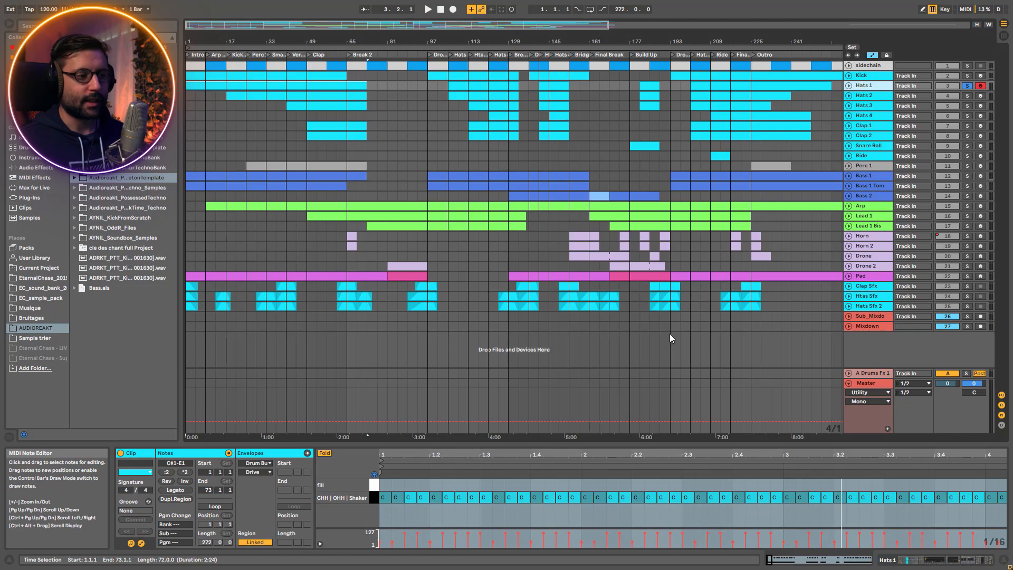
left_click(874, 86)
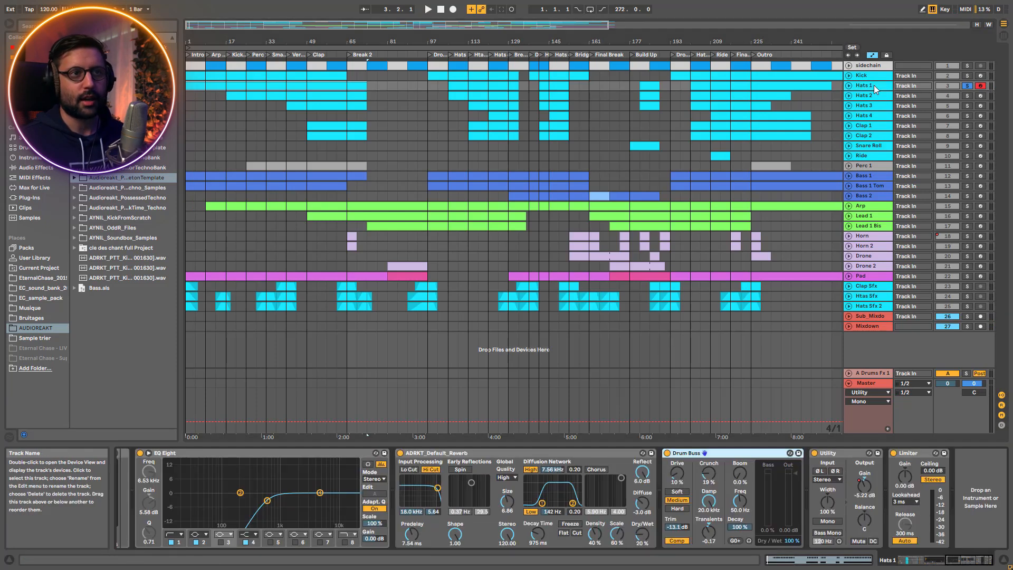
left_click_drag(966, 559, 917, 560)
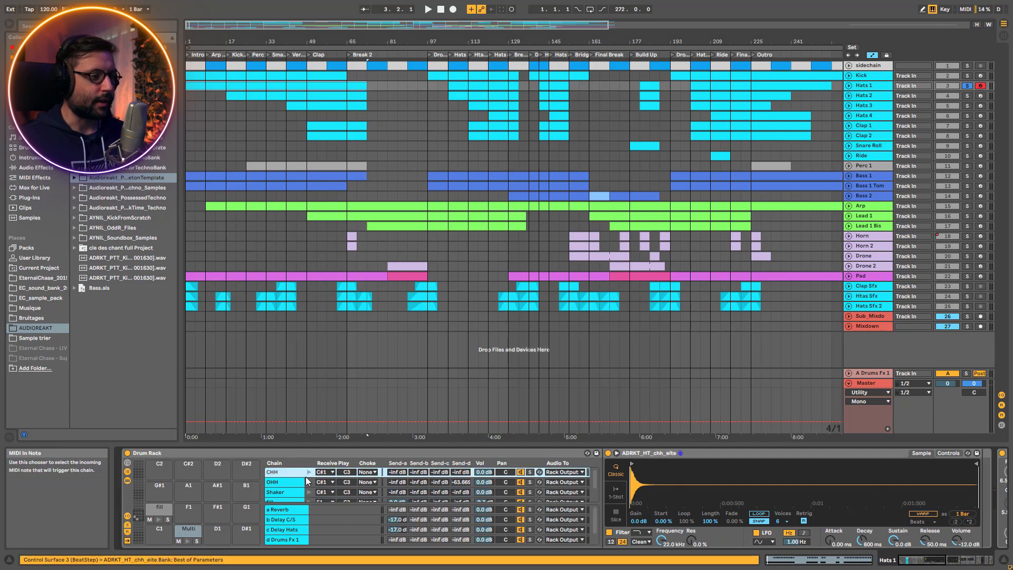
Select the Drum Rack's Multi pad and preview its layered CHH, OHH and Shaker chains
left_click(182, 531)
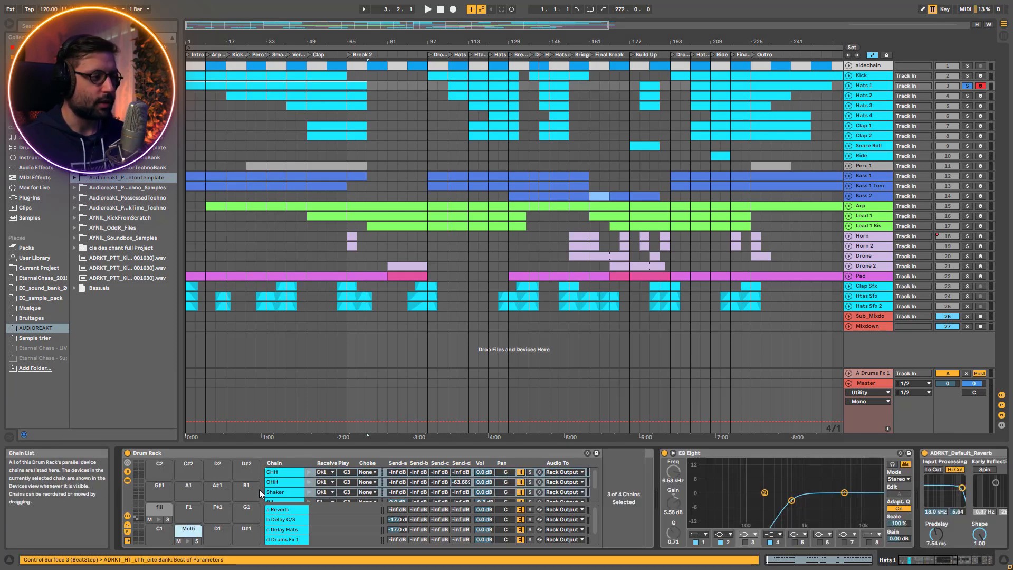
left_click(184, 541)
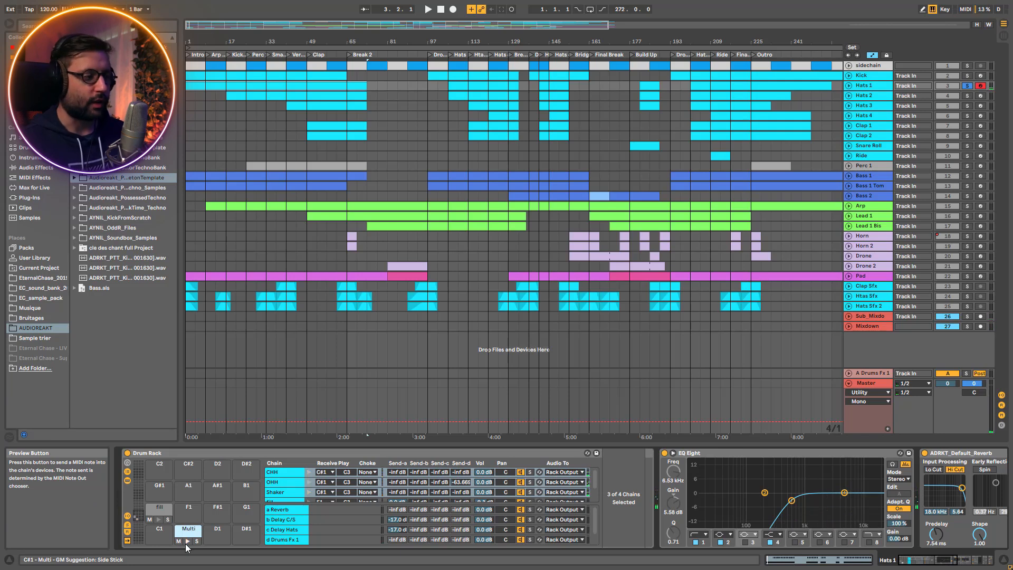
left_click(186, 543)
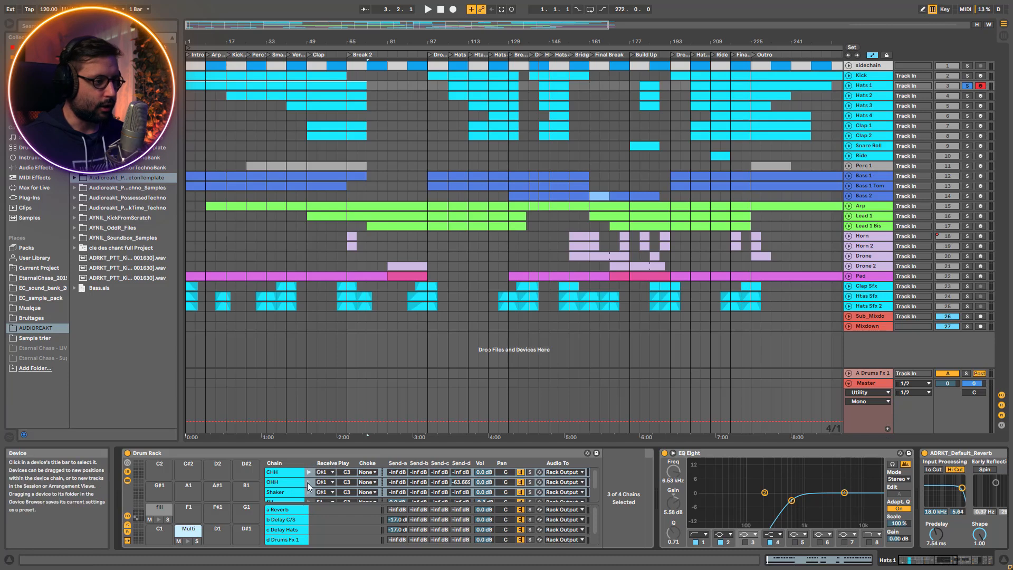
left_click(338, 482)
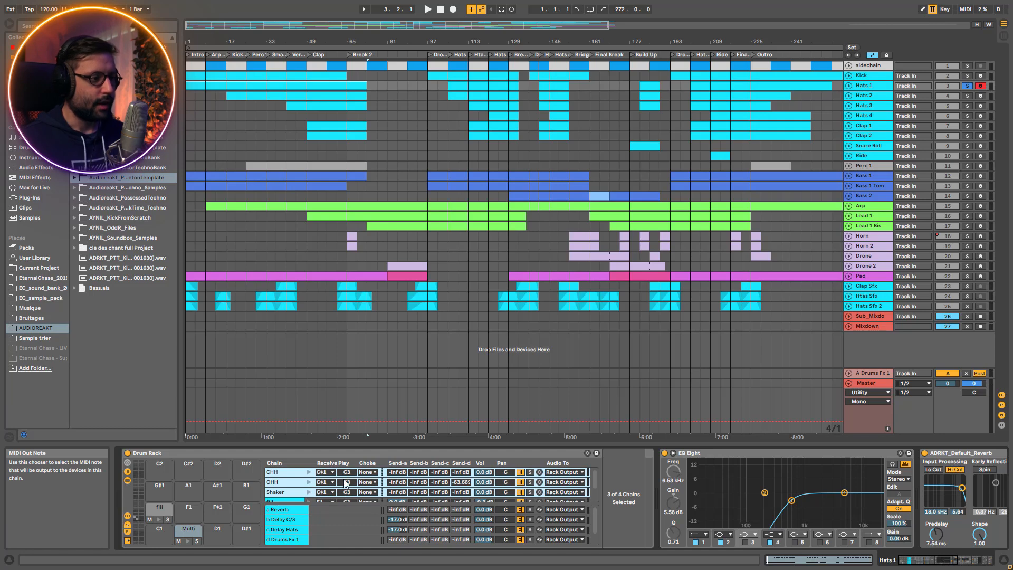
left_click(188, 541)
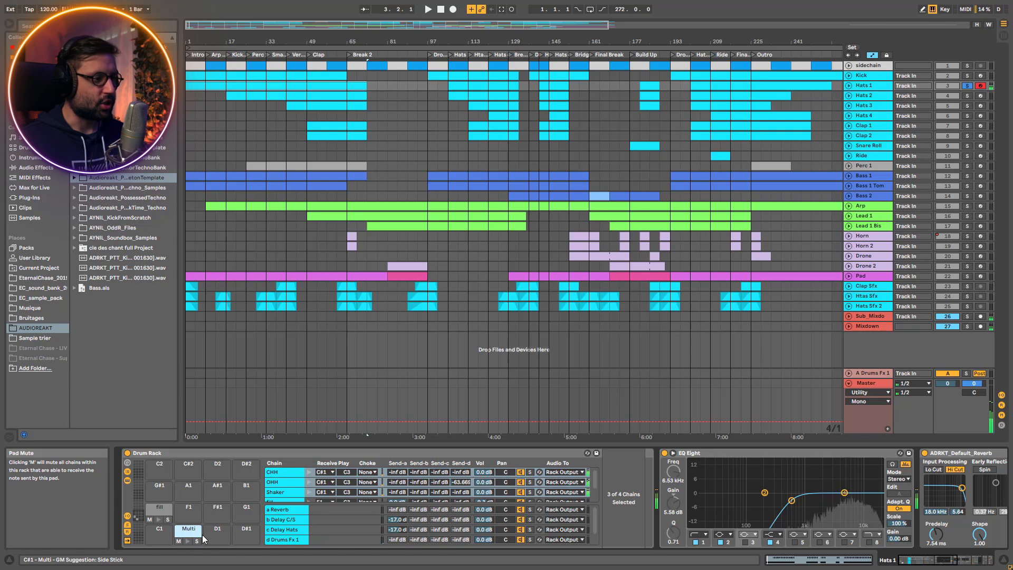
Play Hats 1 while soloing the CHH, OHH and Shaker chains in turn, ending with all chains unsoloed
left_click(284, 491)
left_click(530, 473)
key("space")
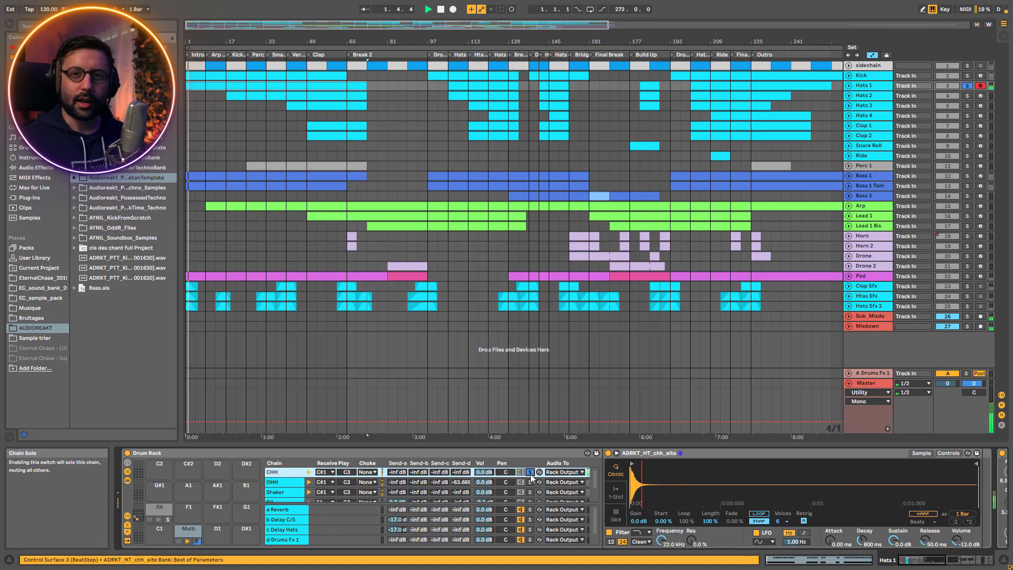
left_click(530, 482)
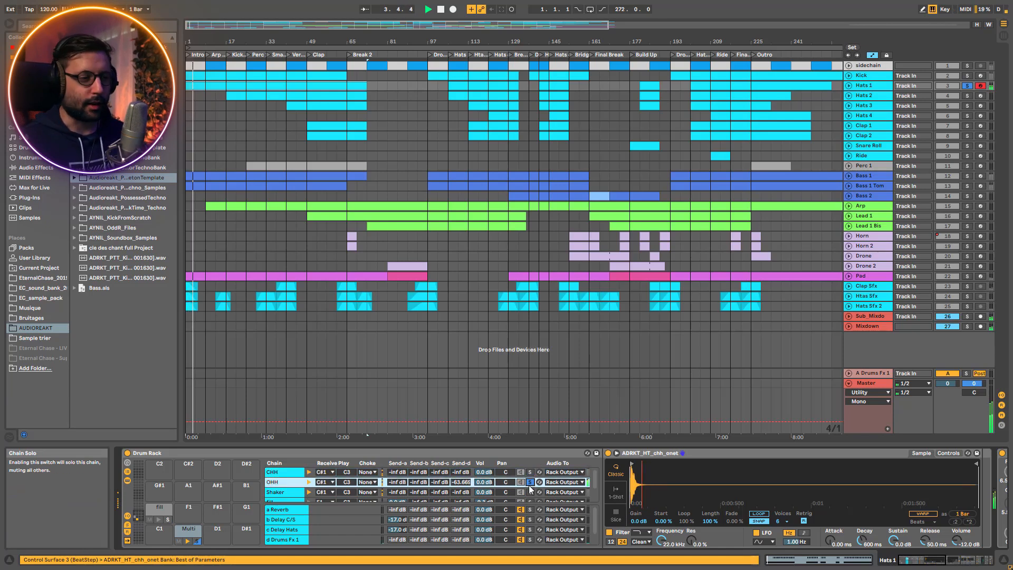
left_click(531, 492)
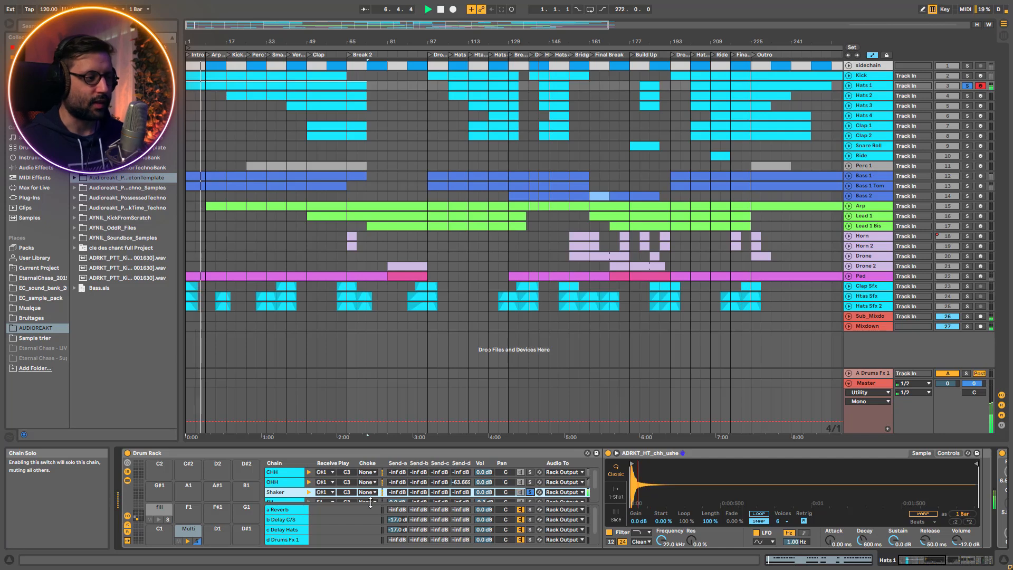
left_click(530, 492)
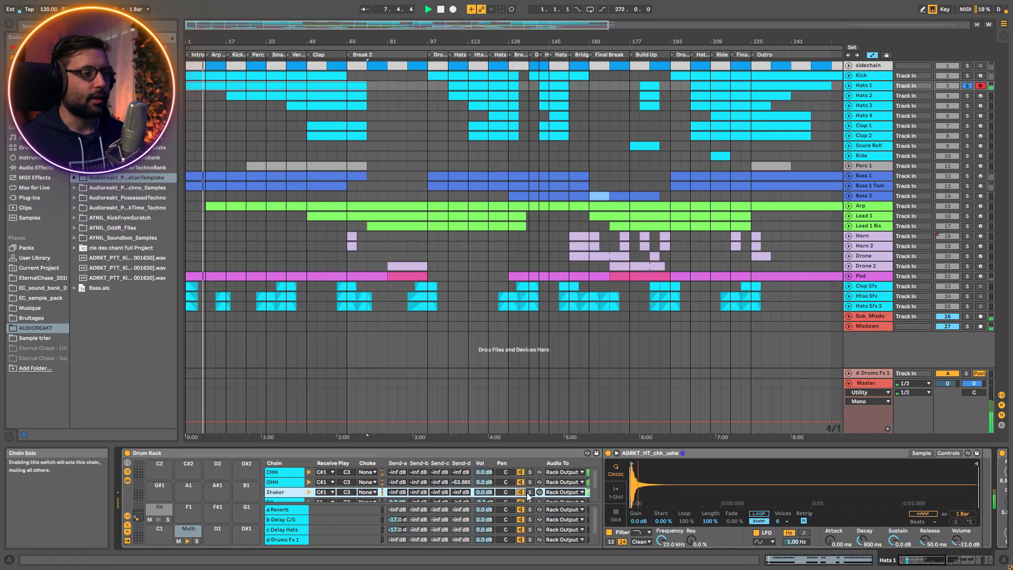
Compare the playing hats with the EQ Eight on Hats 1 bypassed and enabled
left_click(946, 557)
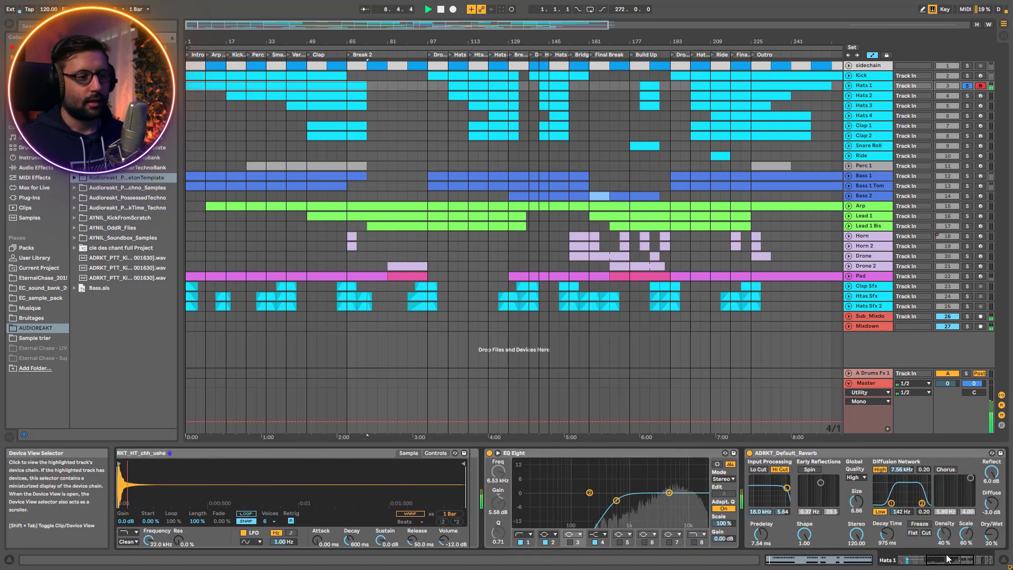
left_click(489, 454)
left_click(489, 453)
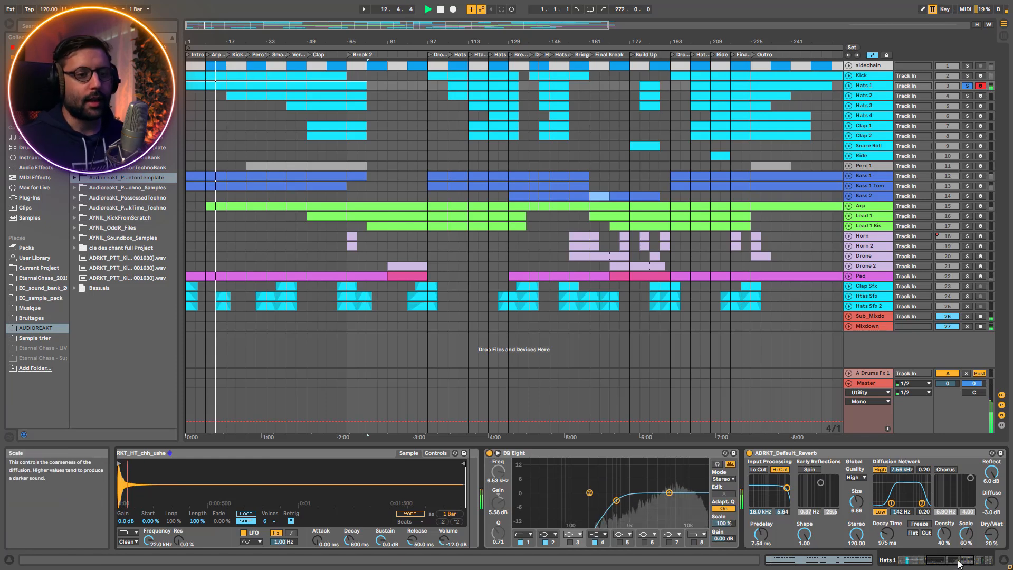
Compare the hats with the Drum Buss bypassed and enabled, show the rest of the device chain and stop playback
left_click_drag(959, 559, 969, 560)
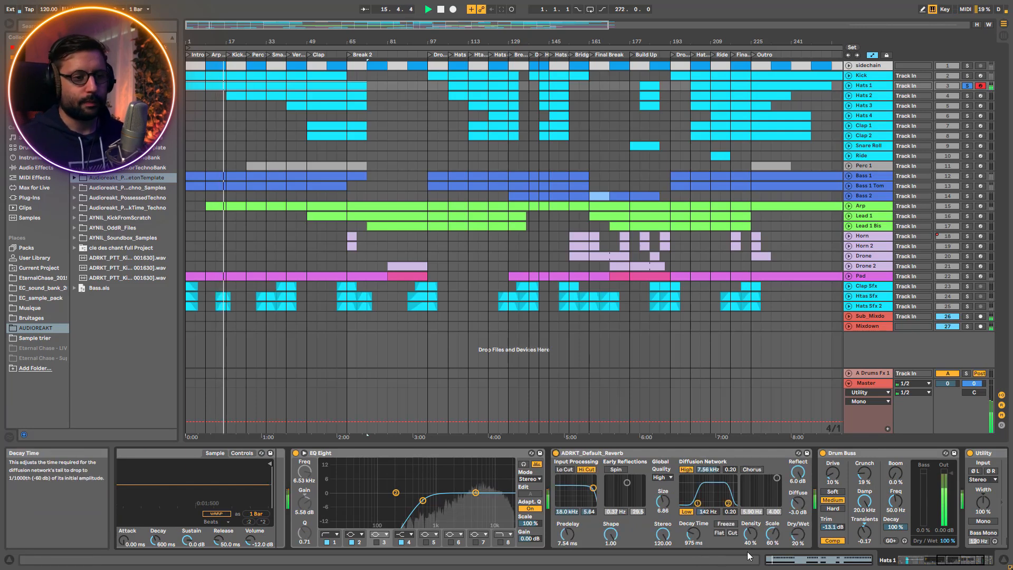
left_click(823, 452)
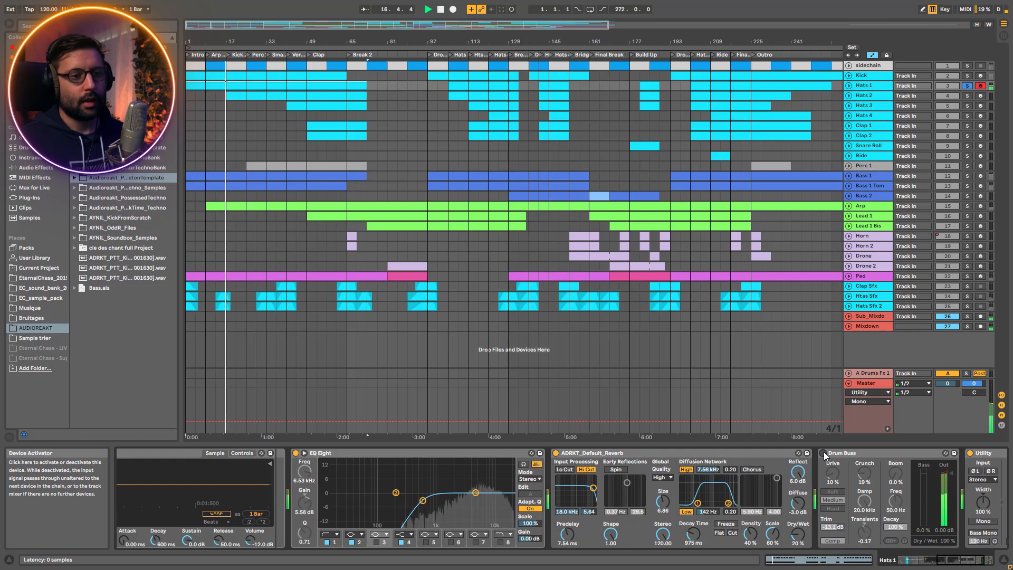
left_click(823, 453)
left_click_drag(951, 560, 961, 560)
key("space")
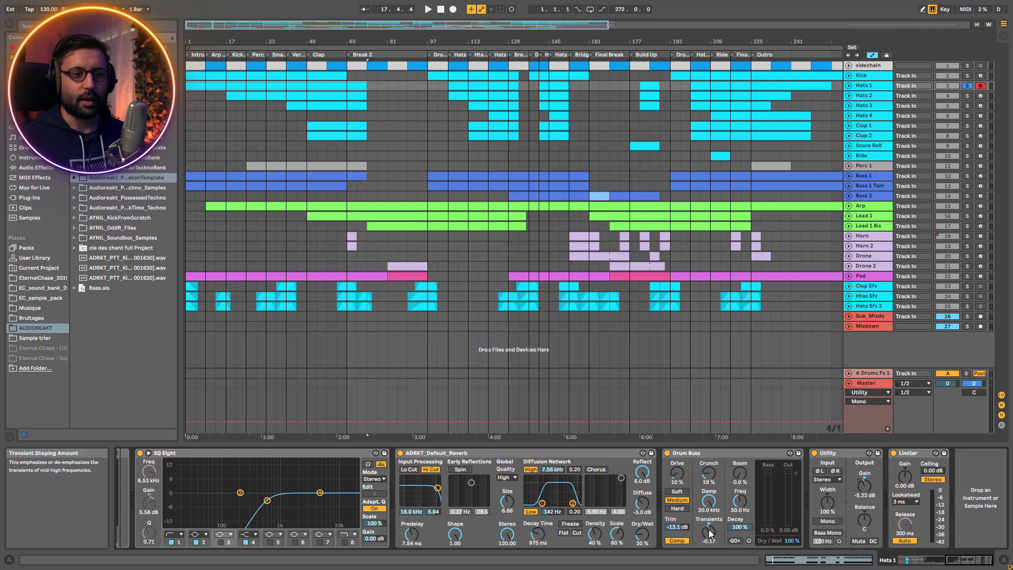
Play Hats 1 from the start and add the Kick to the solo to hear both together
key("space")
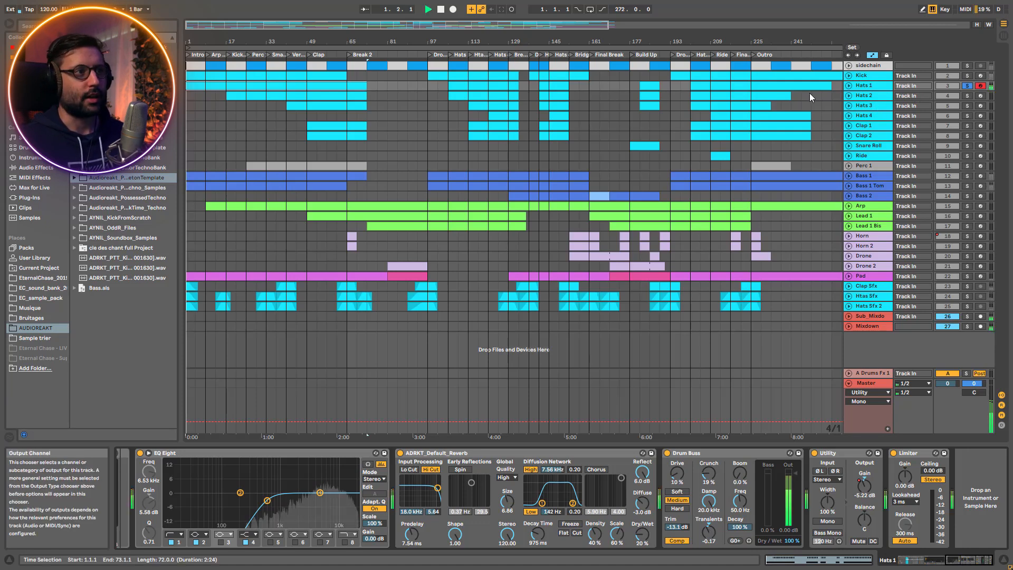
left_click(966, 77)
left_click(967, 86, "ctrl")
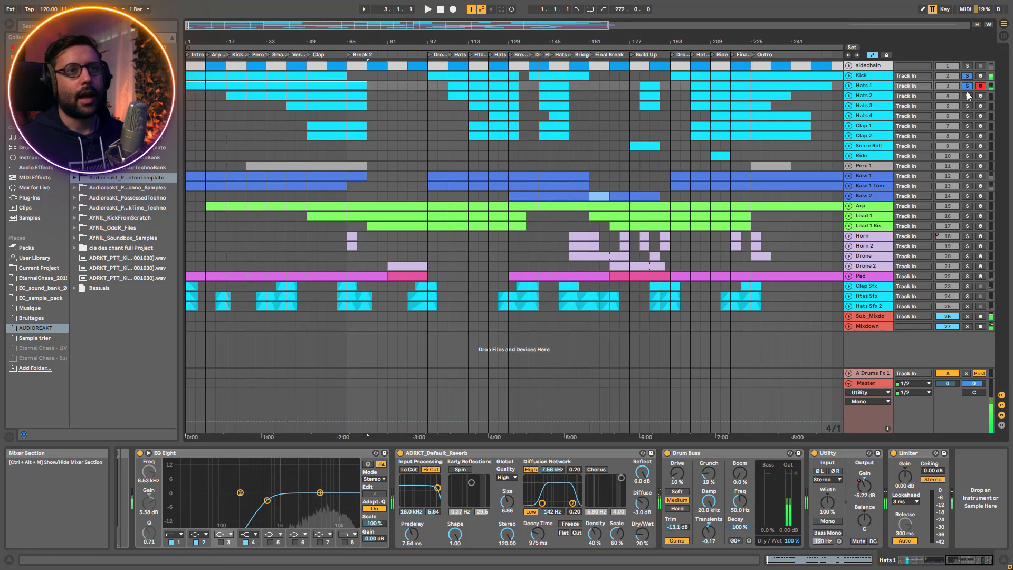
Solo Hats 2 on its own and unfold its track in the arrangement
left_click(968, 95)
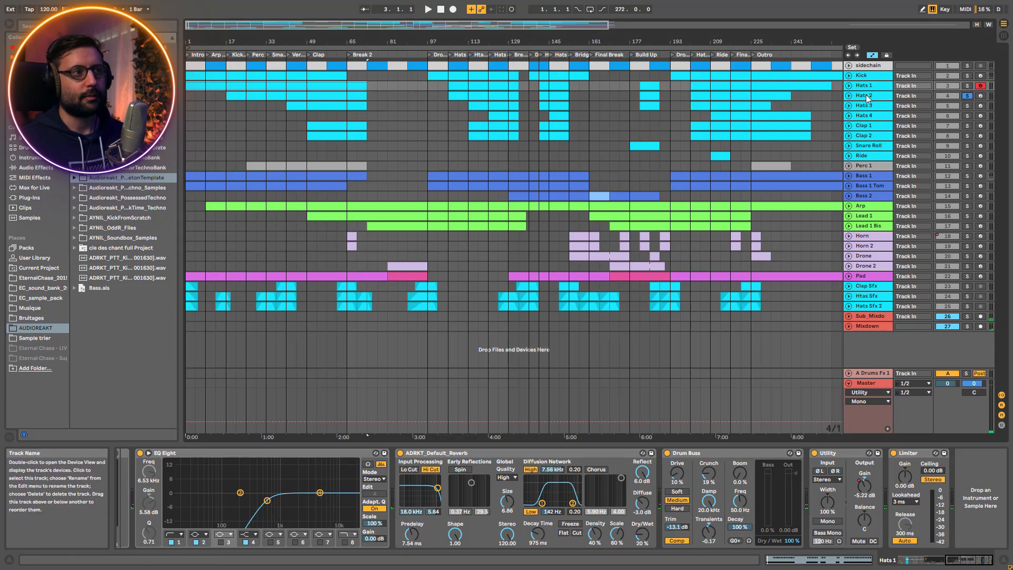
left_click(251, 96)
left_click(849, 96)
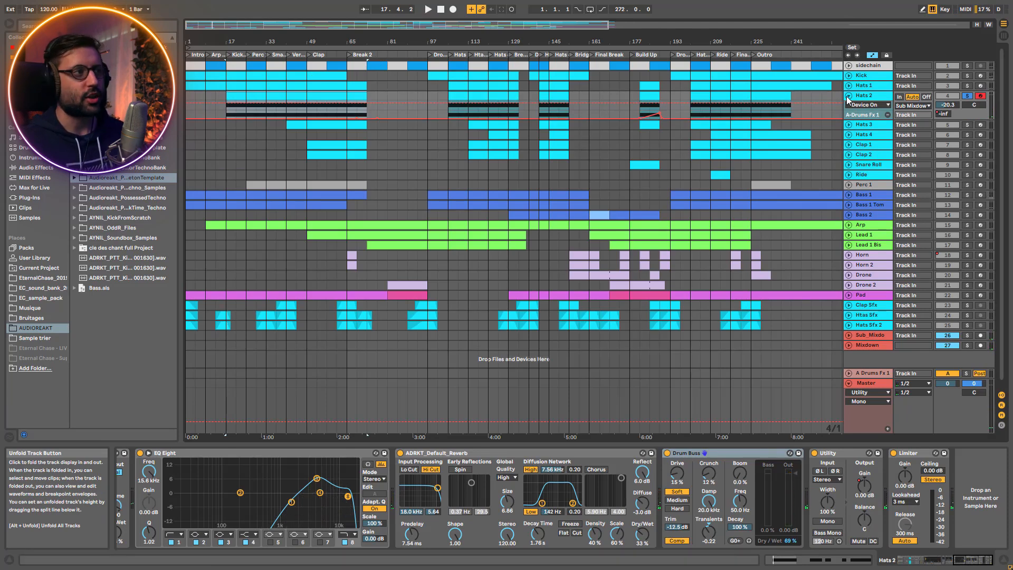
Open the first Hats 2 clip's MIDI notes and play the pattern from bar 17
double_click(238, 97)
key("space")
left_click_drag(384, 454, 616, 549)
key("space")
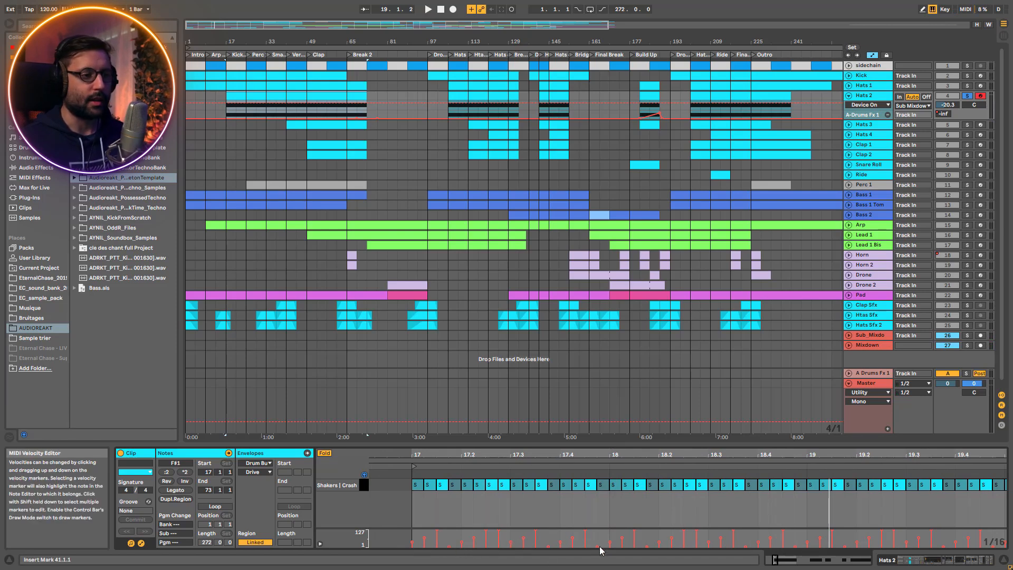
Compare the Hats 2 pattern with the note at 17.2.4 lowered to velocity 28 and back at 127
left_click(502, 485)
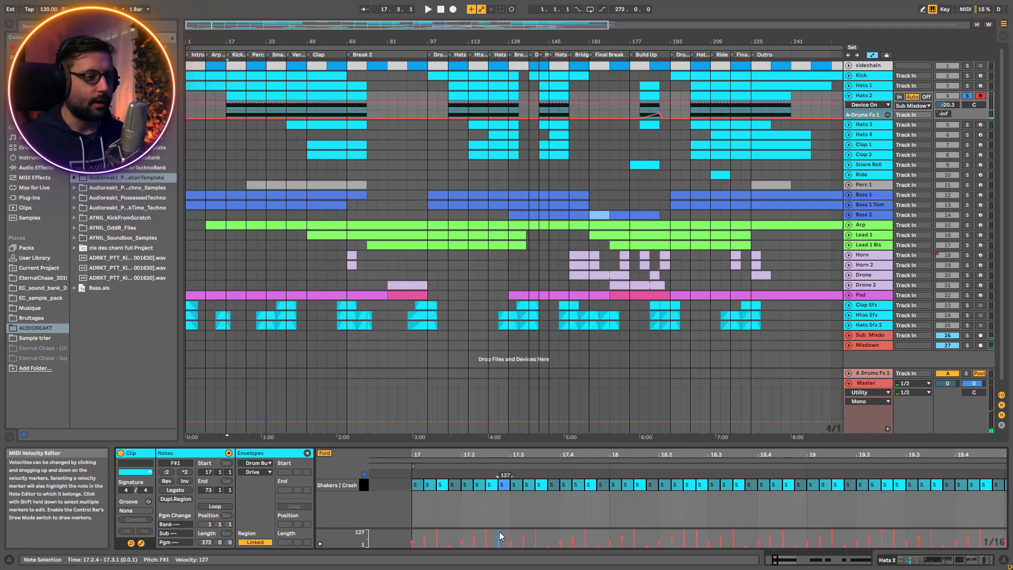
left_click_drag(498, 476, 497, 517)
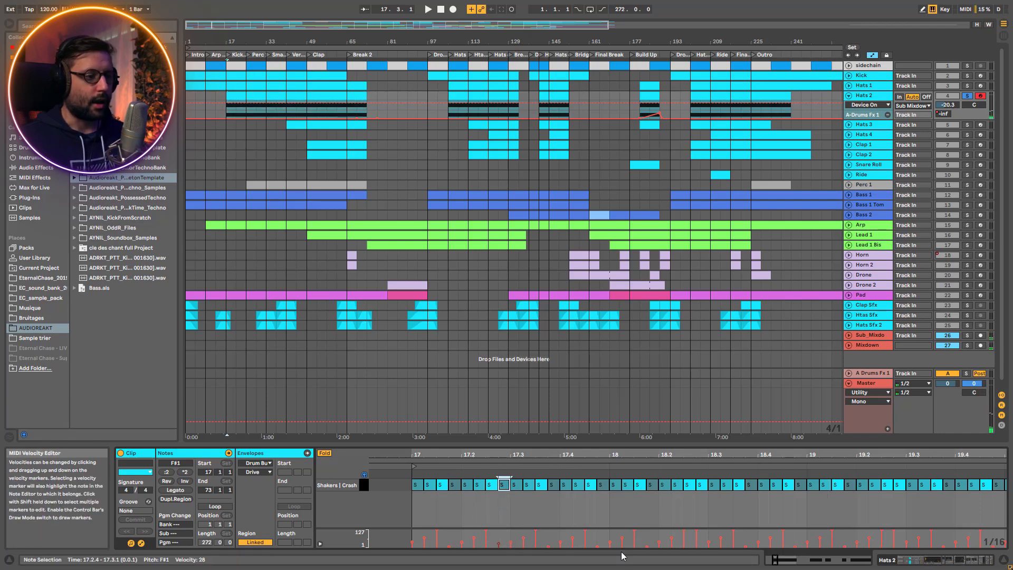
key("space")
key("space")
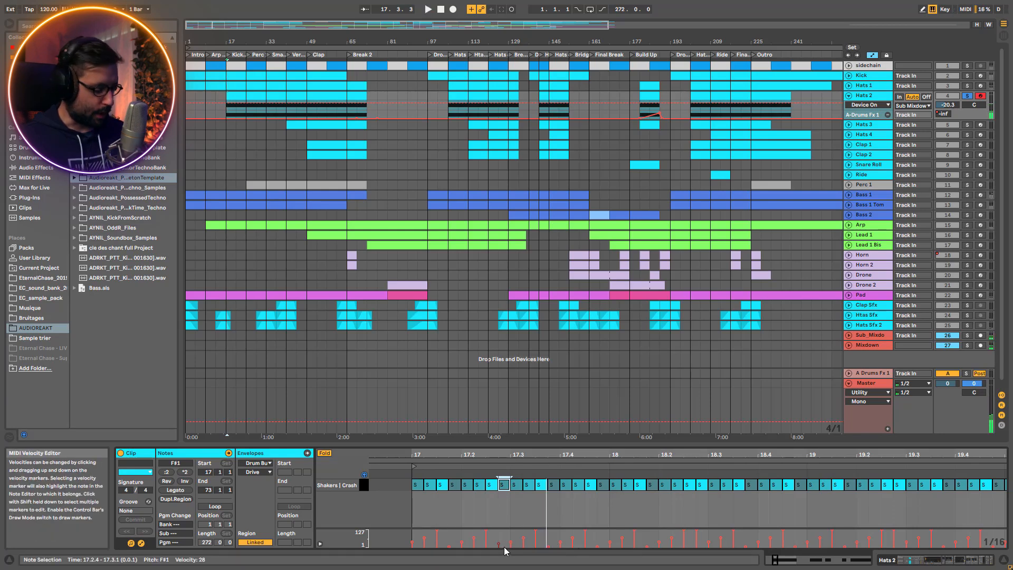
key("space")
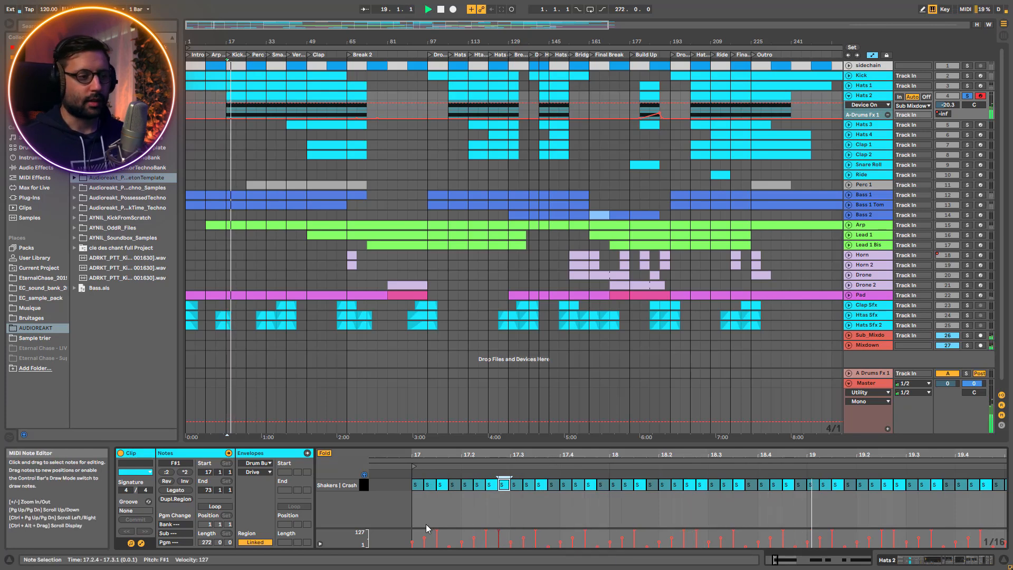
key("space")
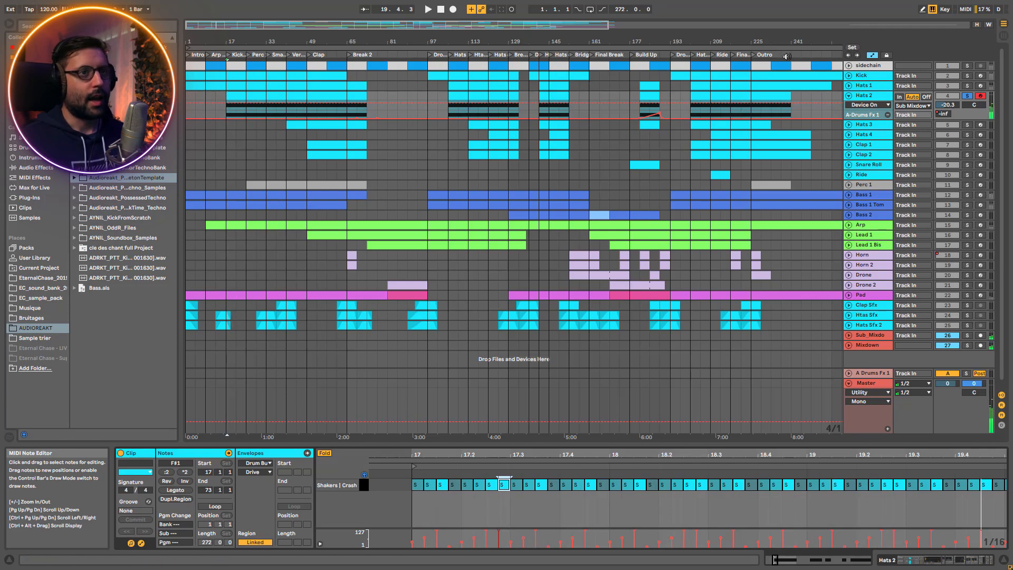
Show the Hats 2 Drum Rack and select its Multi pad with the Shakers and Crash chains
left_click(867, 96)
left_click_drag(967, 560, 920, 560)
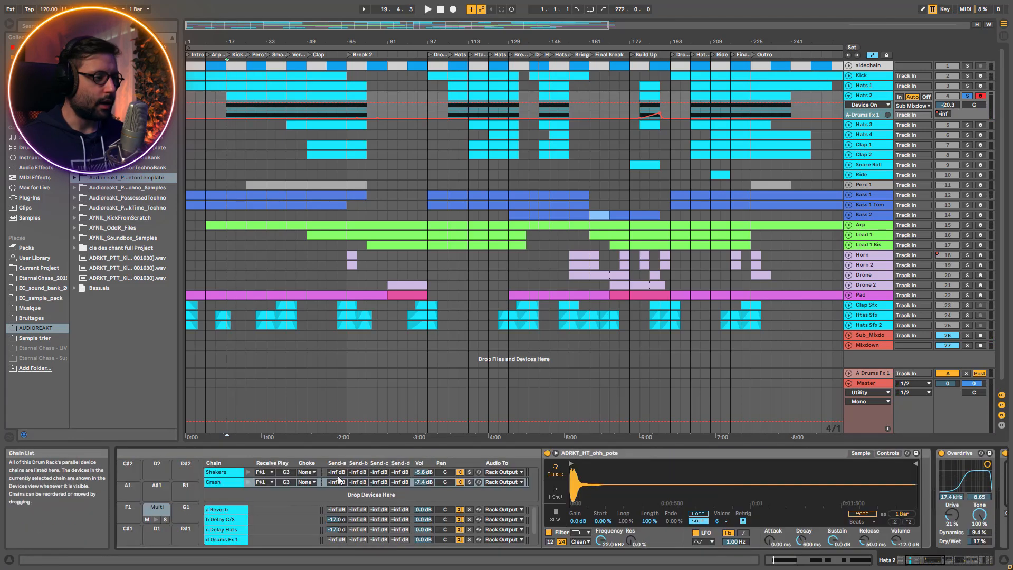
left_click(148, 509)
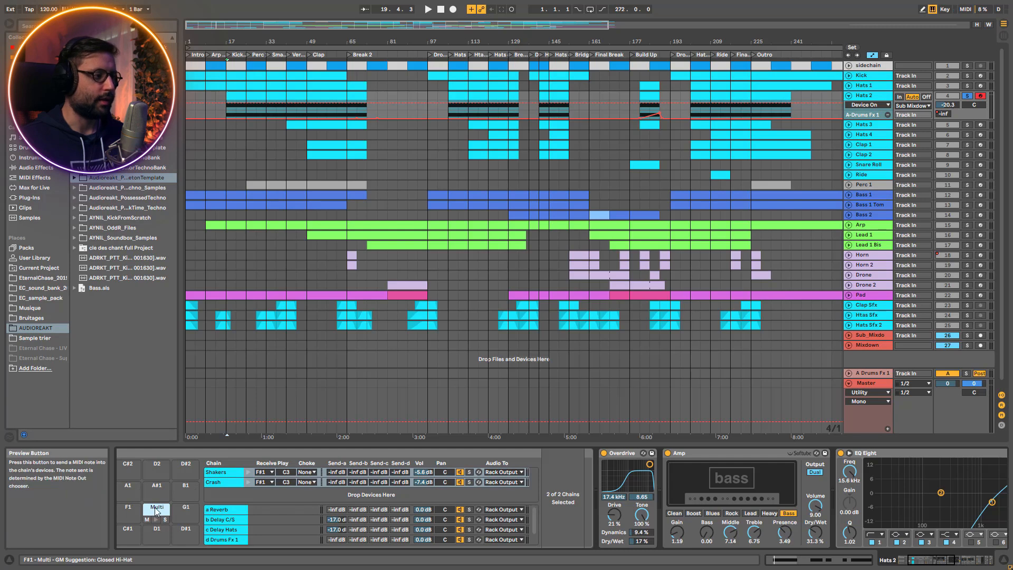
Play Hats 2 while soloing the Shakers and Crash chains in turn, ending with both unsoloed
left_click(468, 471)
key("space")
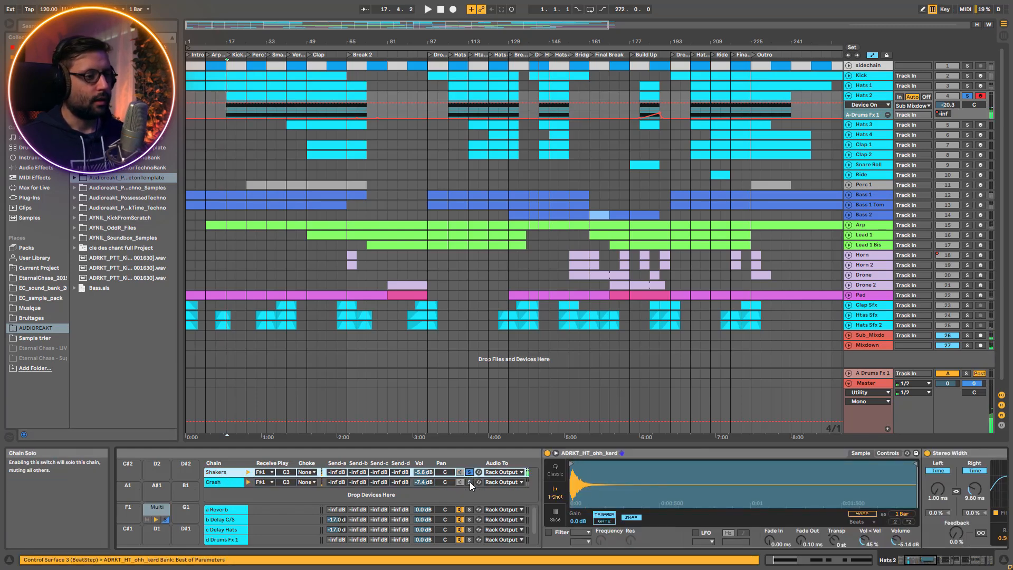
left_click(469, 483)
left_click(470, 472)
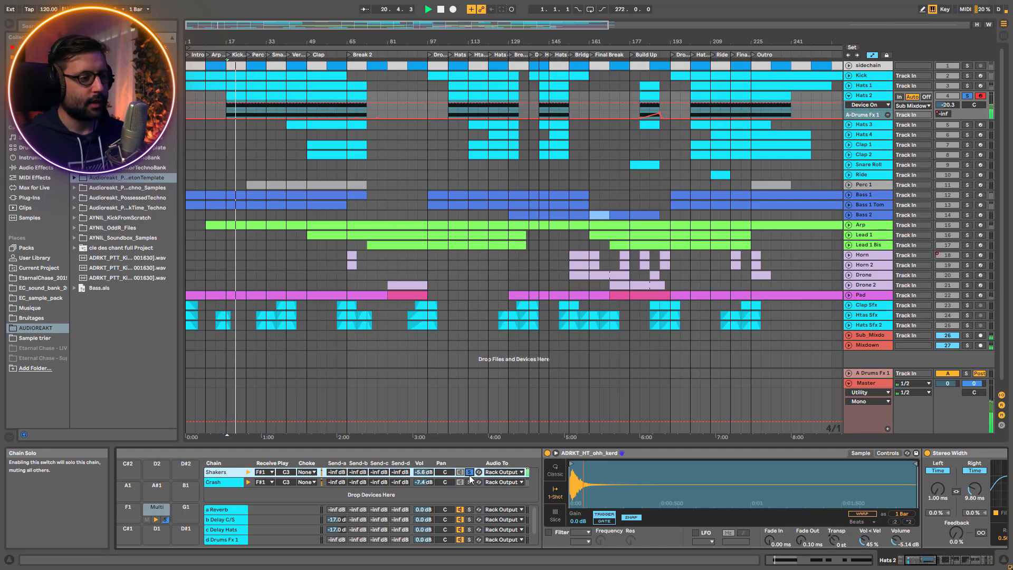
left_click(469, 483)
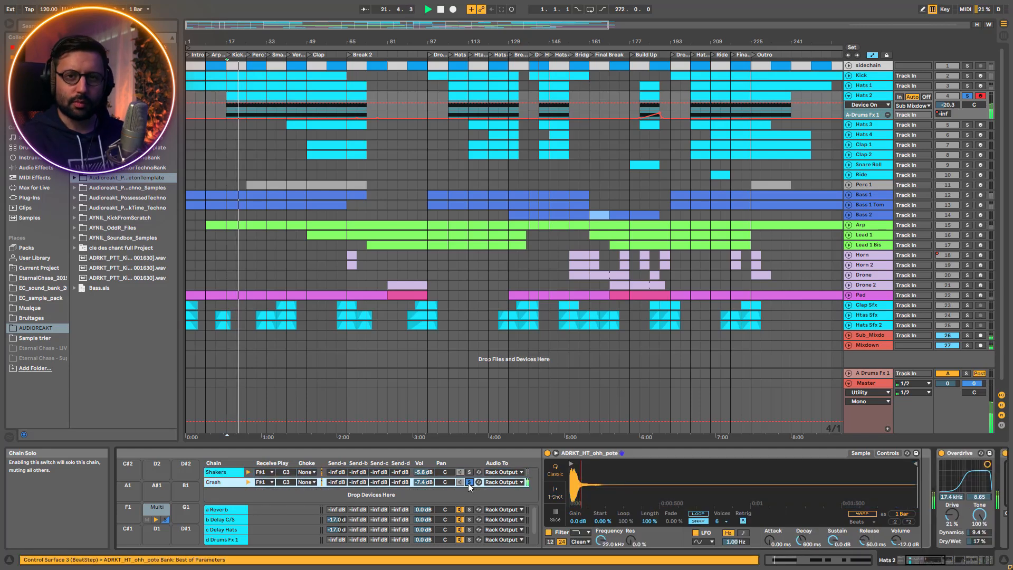
left_click(469, 483)
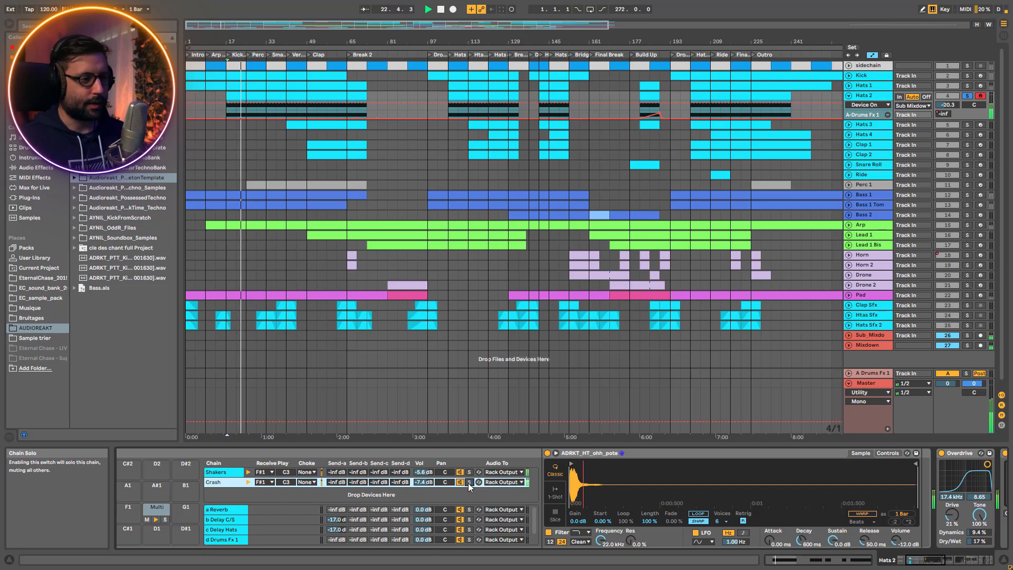
Mute and unmute the Crash chain and the Shakers chain in turn during playback
left_click(459, 482)
left_click(458, 483)
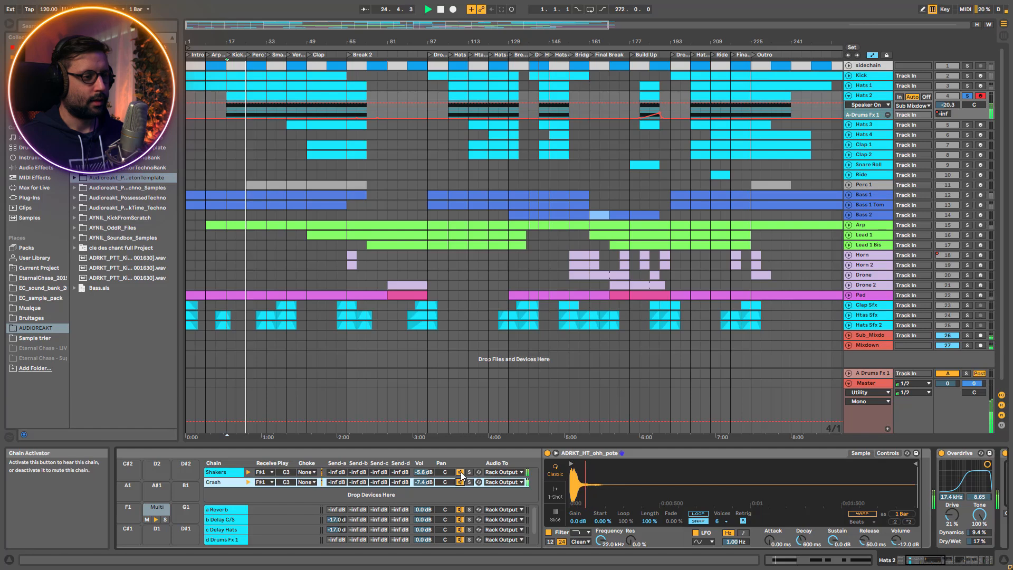
left_click(459, 472)
left_click(460, 472)
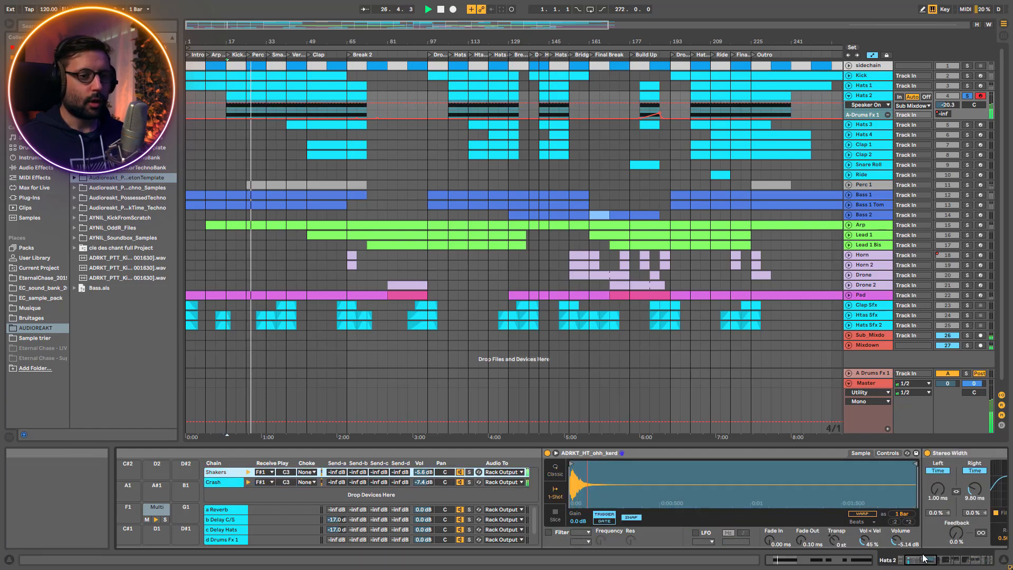
Examine the Shakers chain's Stereo Width delay and compare the playing hats with it bypassed and enabled
left_click_drag(919, 560, 928, 560)
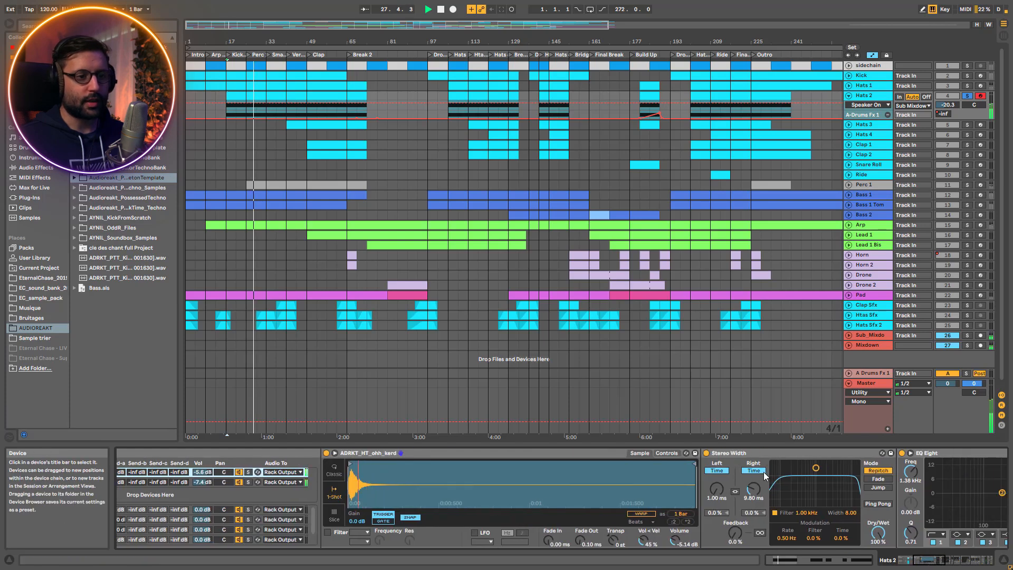
left_click(762, 455)
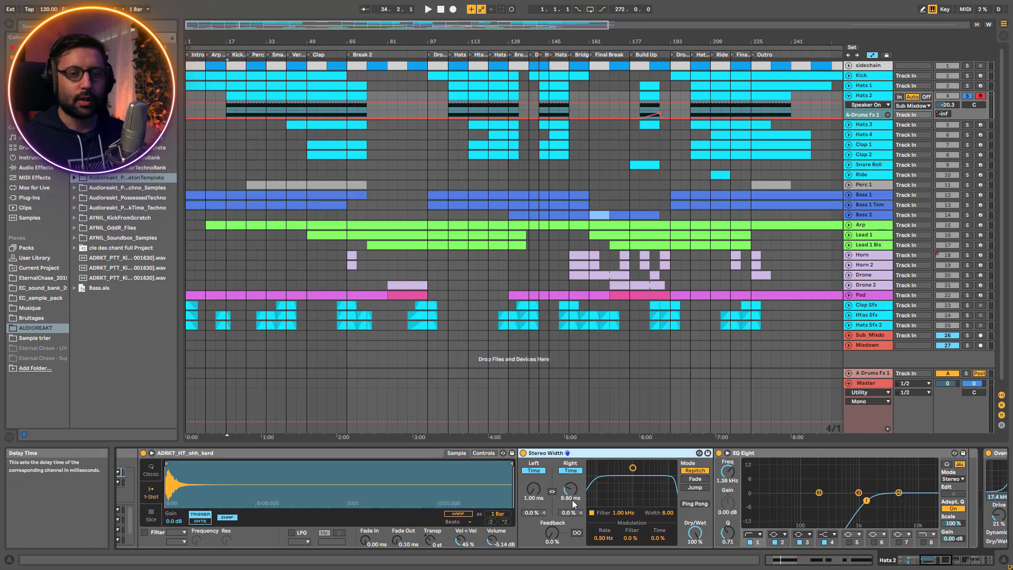
key("space")
left_click(523, 453)
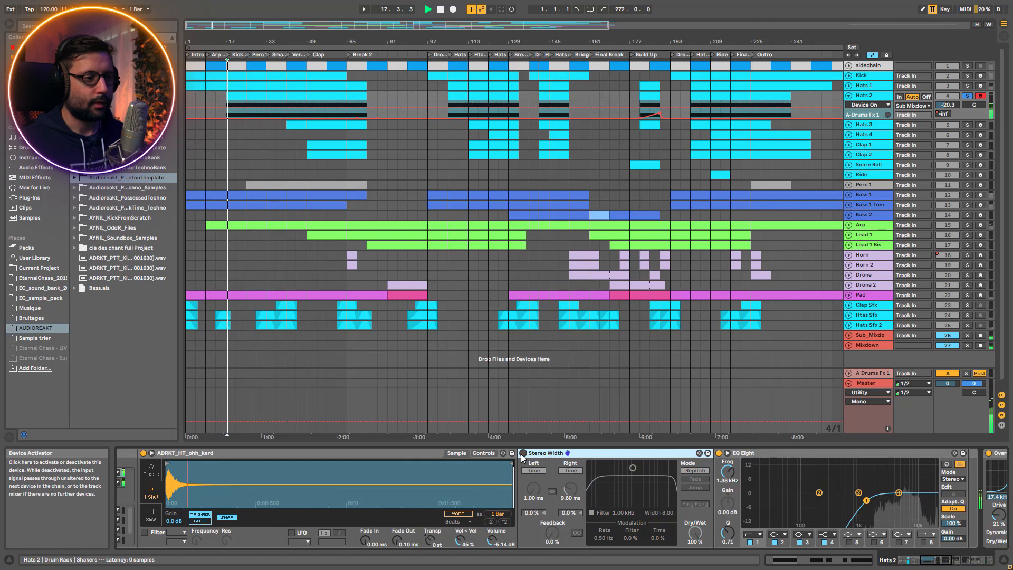
left_click(524, 454)
Show the Crash chain, stop playback and turn off the Overdrive, Amp, EQ Eight and ADRKT_Default_Reverb on Hats 2
left_click_drag(927, 560, 913, 561)
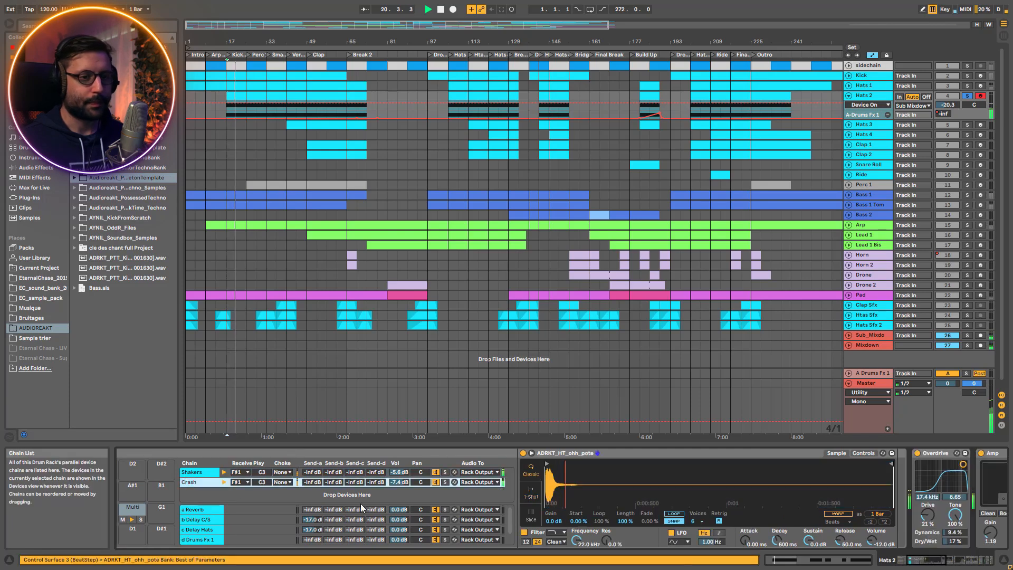
left_click_drag(934, 562, 968, 562)
key("space")
left_click(285, 454)
left_click(349, 453)
left_click(521, 453)
left_click(782, 453)
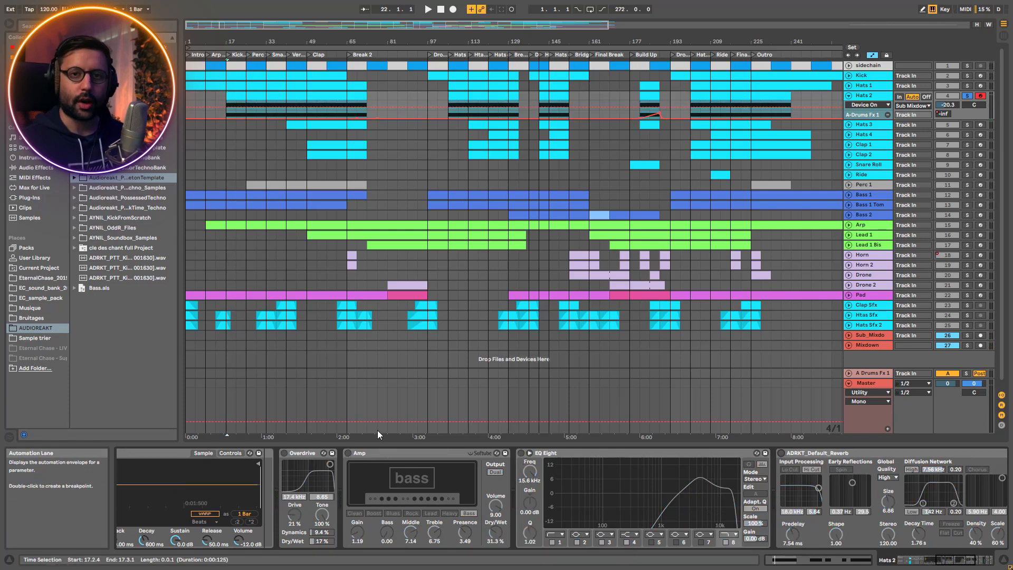
Play Hats 2, turn the Overdrive back on and compare the sound with the Amp bypassed and enabled
key("space")
left_click(285, 453)
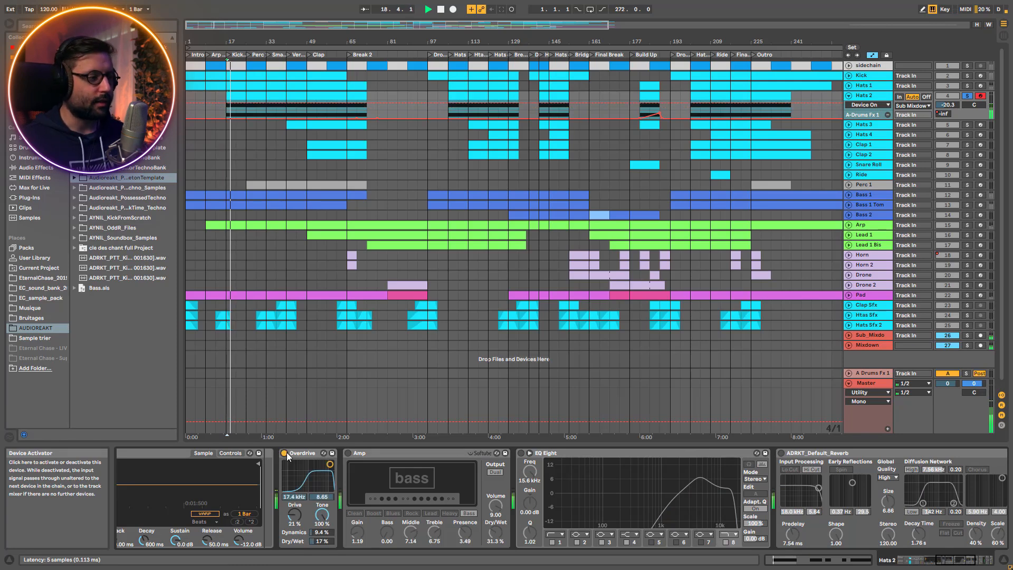
left_click(349, 454)
left_click(347, 453)
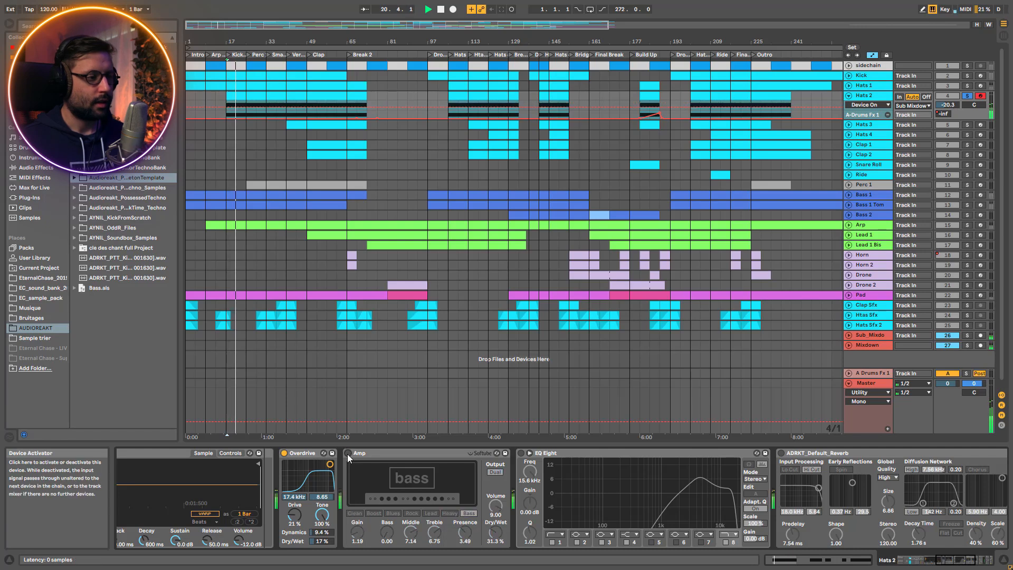
left_click(348, 453)
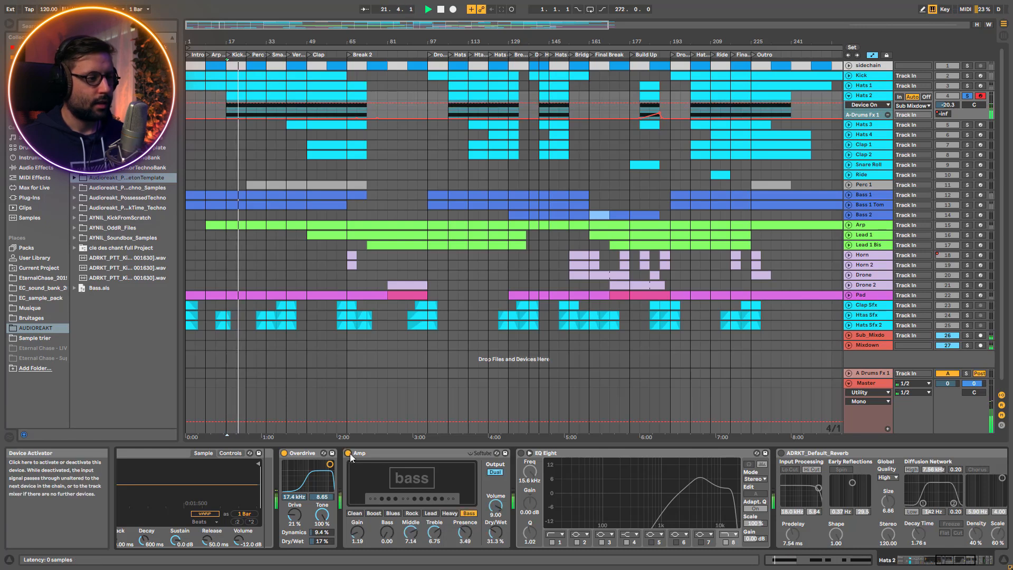
left_click(386, 452)
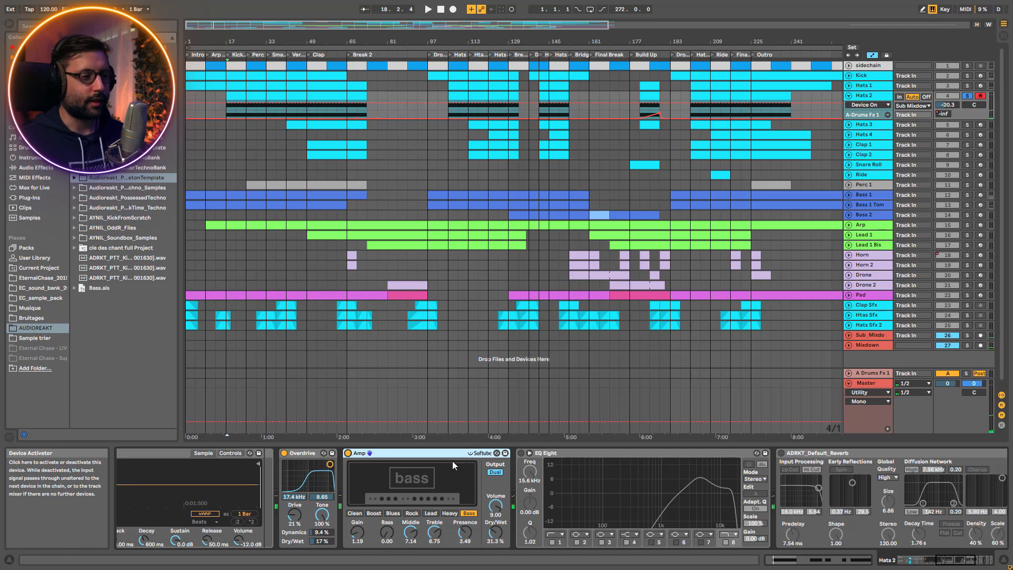
Compare the playing hats with EQ Eight enabled and bypassed, and turn EQ Eight and the reverb back on
key("space")
left_click(521, 454)
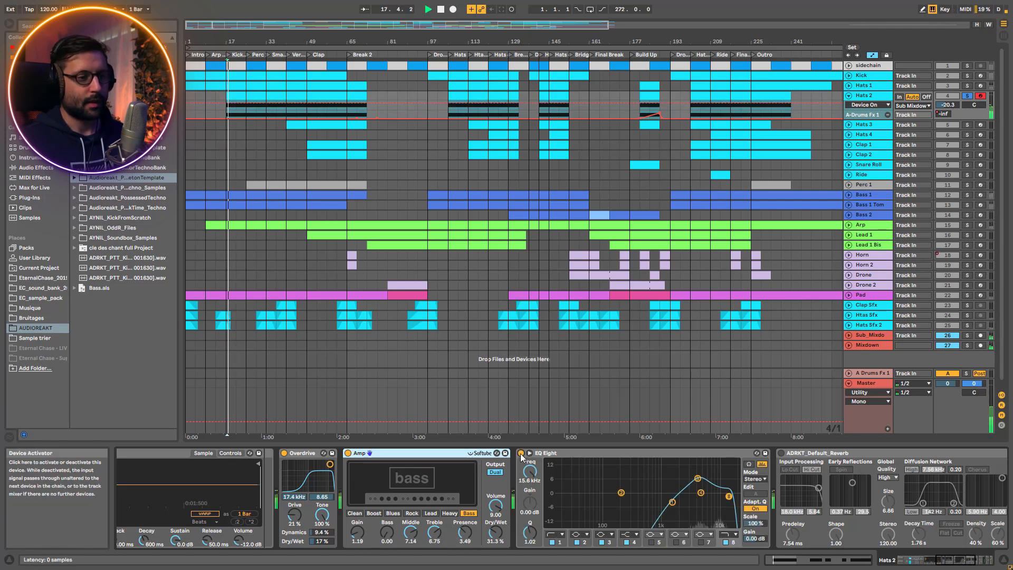
left_click(521, 453)
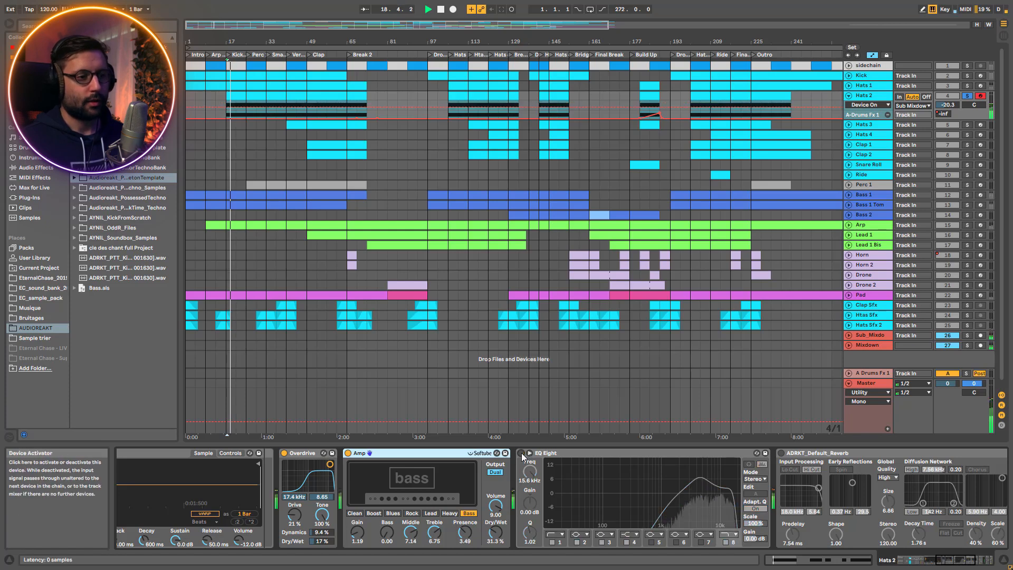
left_click(522, 453)
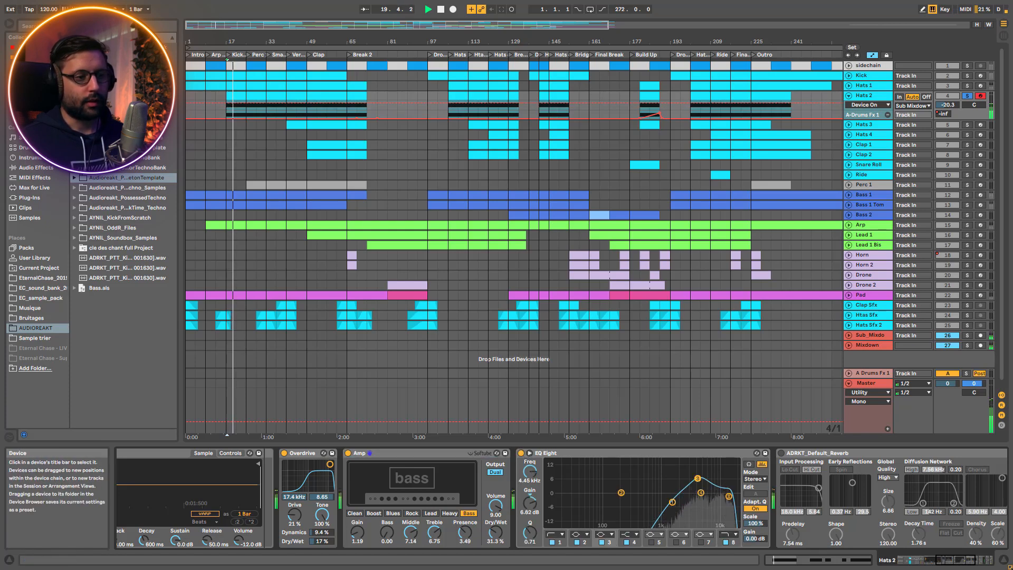
left_click_drag(951, 557, 960, 558)
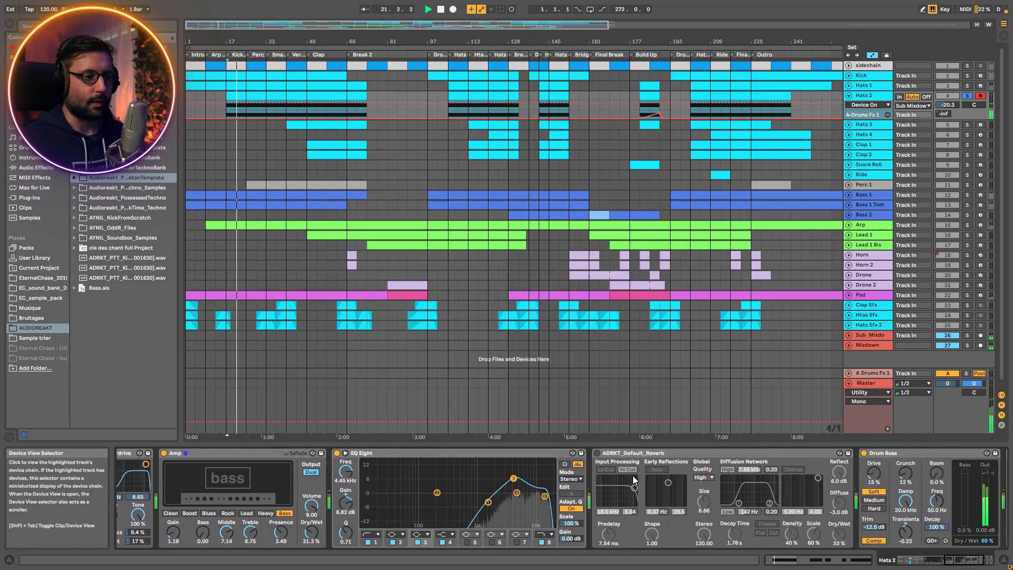
left_click(597, 454)
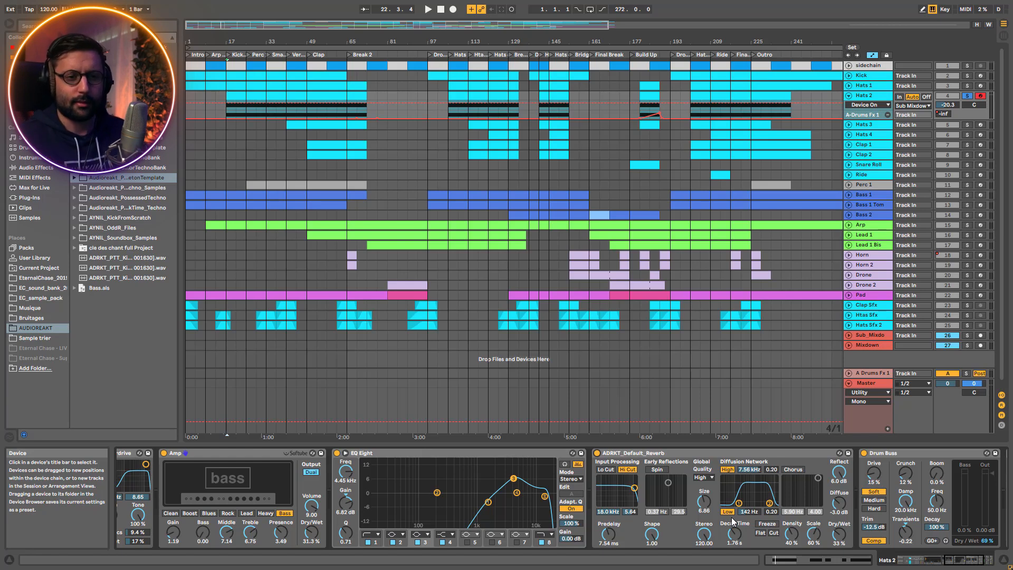
Compare the playing Hats 2 with its Drum Buss bypassed and enabled, and stop playback
left_click(1002, 502)
key("space")
left_click(669, 455)
left_click(668, 453)
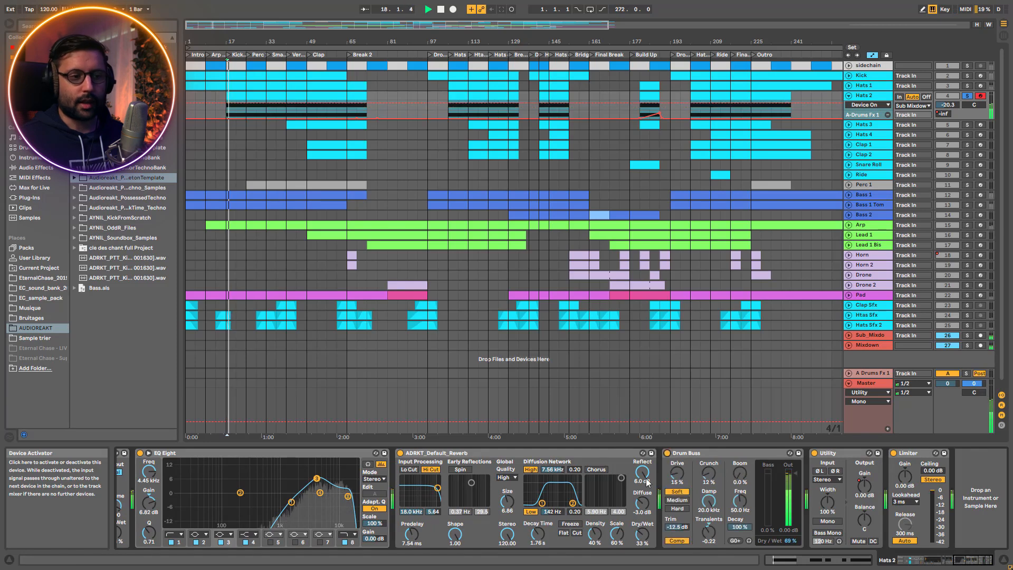
key("space")
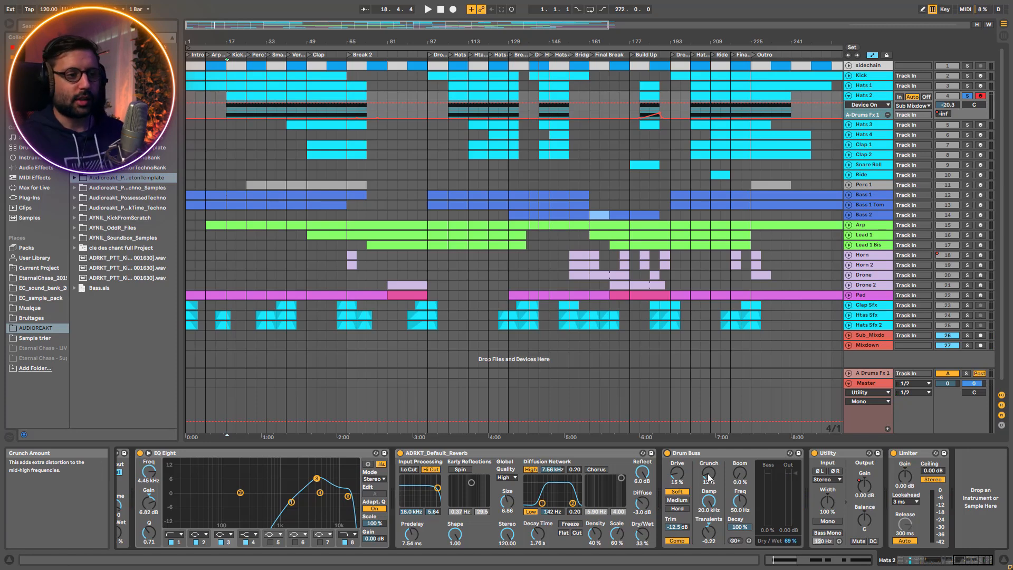
Play the soloed Hats 1 and Hats 2 together and add the Kick to the solo
key("space")
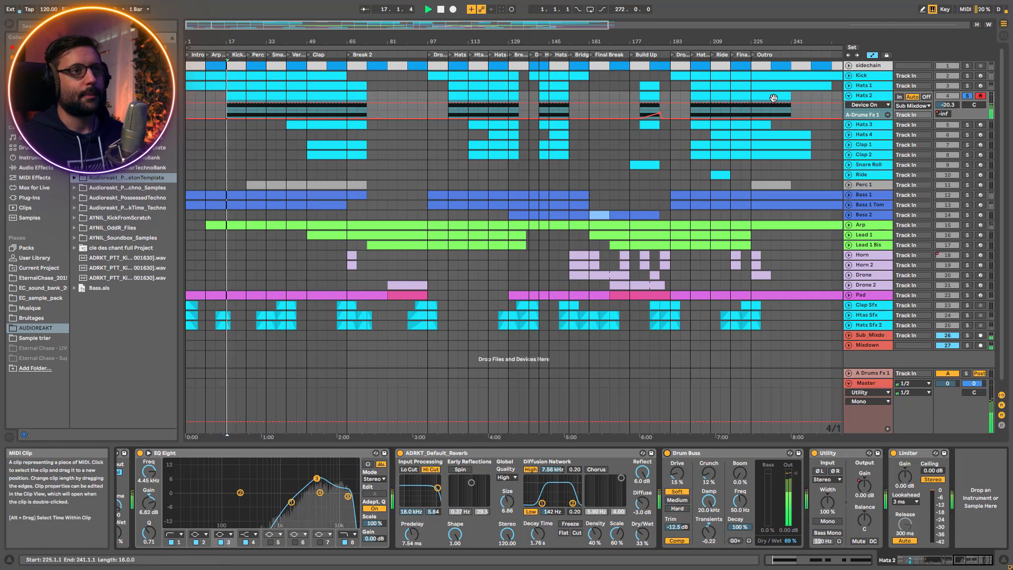
left_click(967, 76)
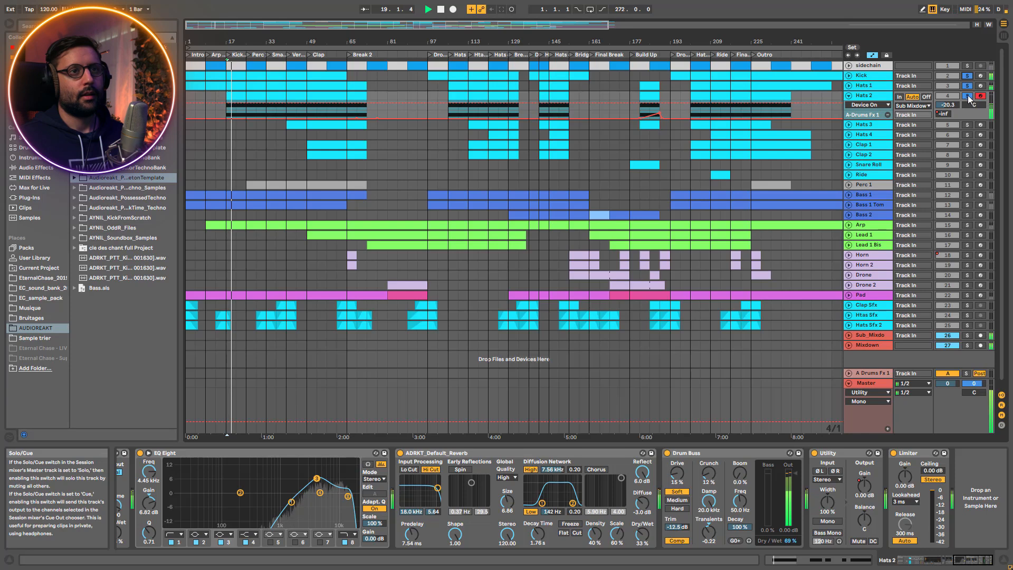
Stop playback, select Hats 1, show its Drum Rack and audition the fill pad
left_click(885, 87)
left_click(967, 85)
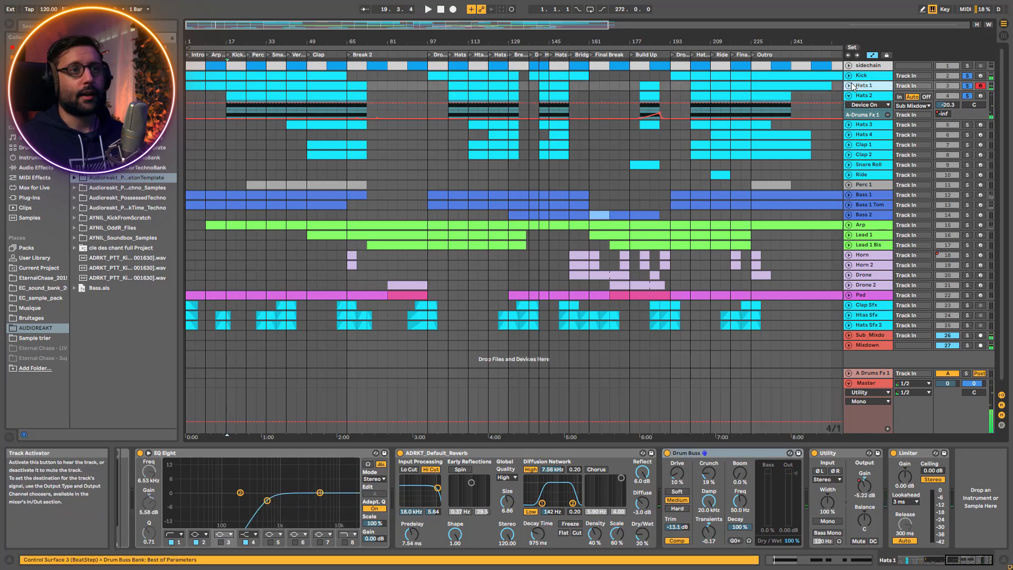
left_click_drag(968, 559, 852, 553)
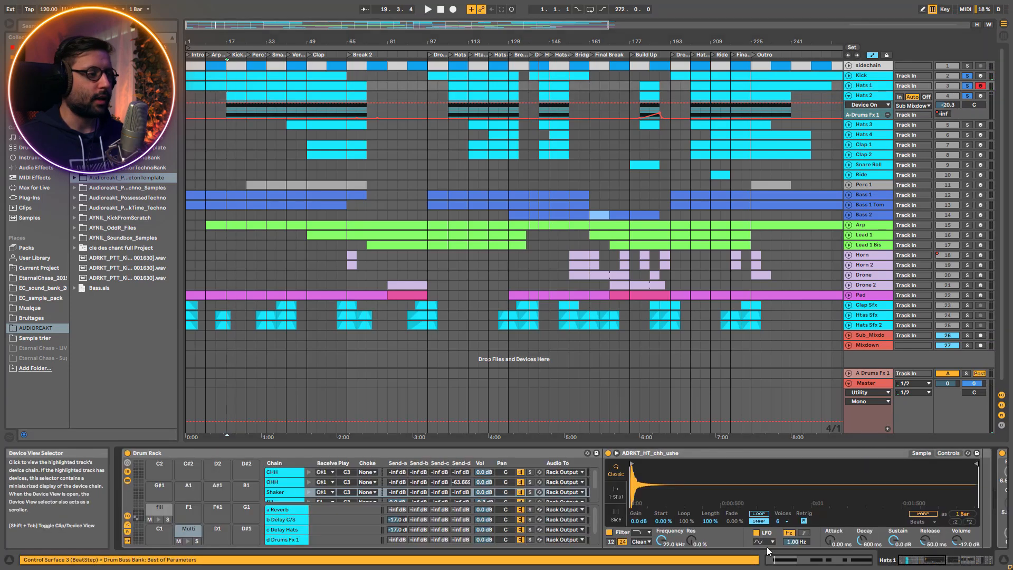
left_click(158, 520)
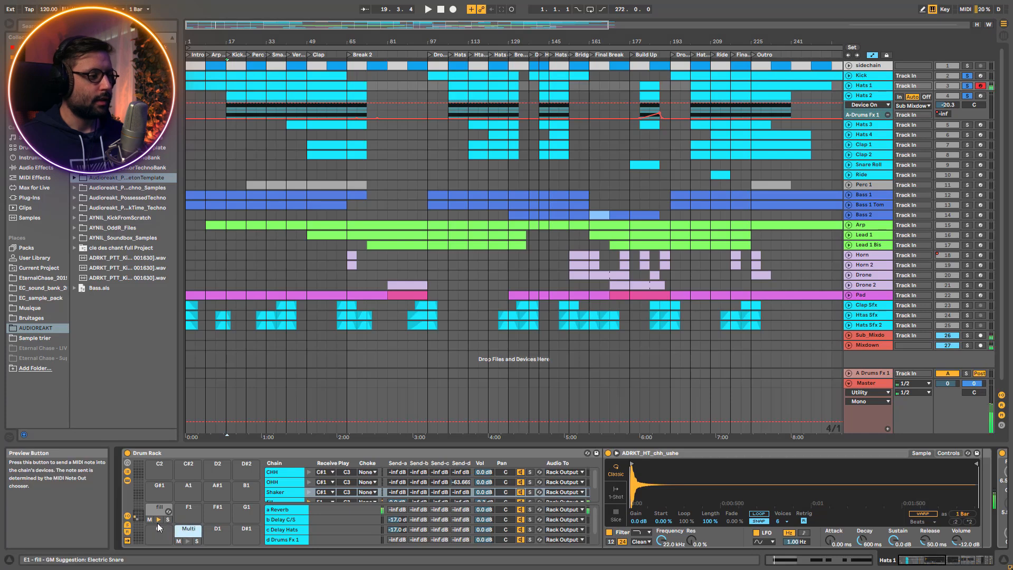
Open the notes of the first Hats 1 clip and play it from just before the fill note near bar 19
double_click(349, 85)
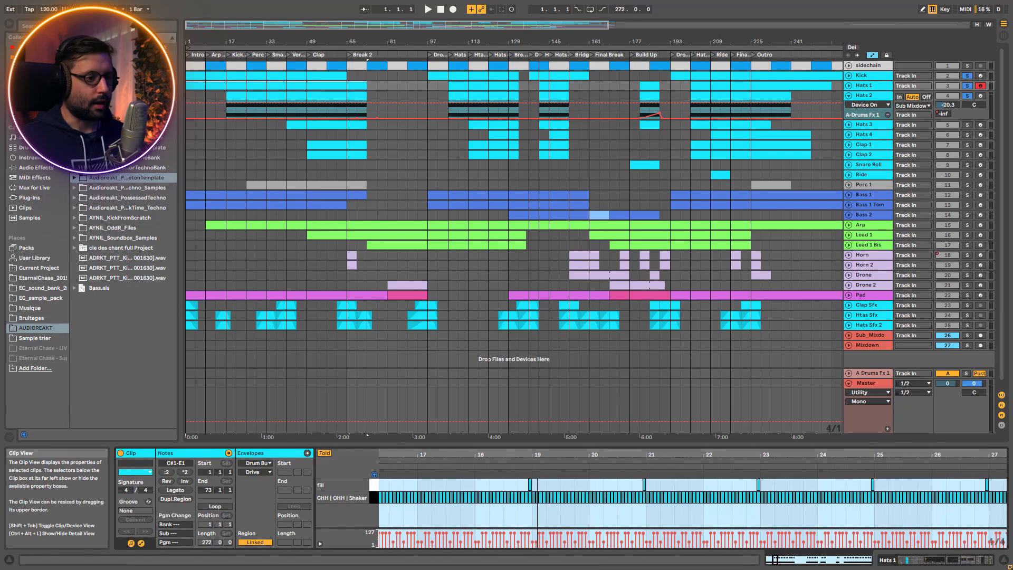
left_click(514, 485)
key("space")
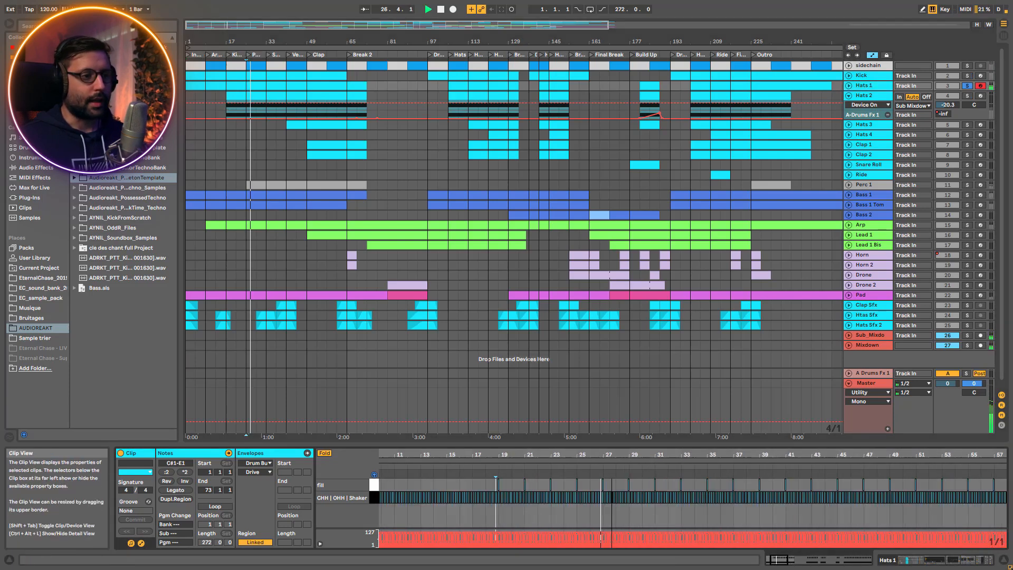
mouse_move(612, 455)
left_mouse_down()
mouse_move(612, 470)
mouse_move(597, 464)
left_mouse_up()
key("space")
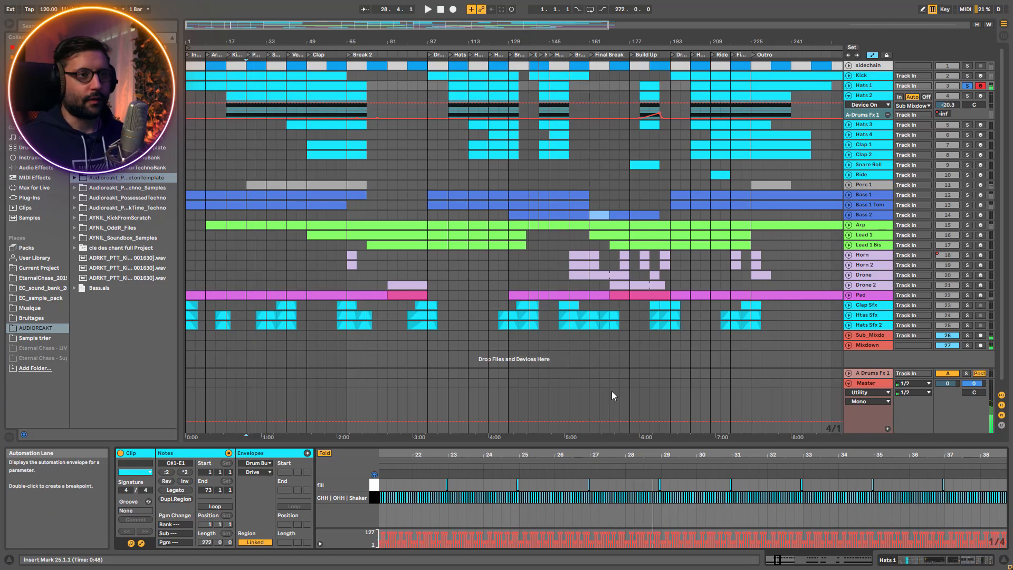
Collapse the Hats 2 automation lanes, solo Hats 3 and play its first clip
left_click(848, 95)
left_click(867, 106)
left_click(967, 106)
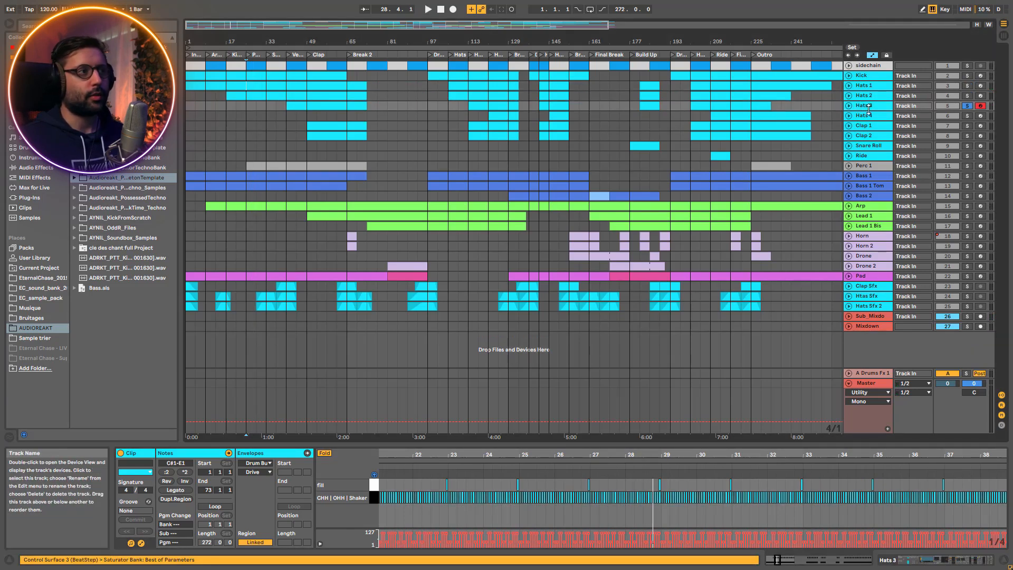
left_click(345, 106)
key("space")
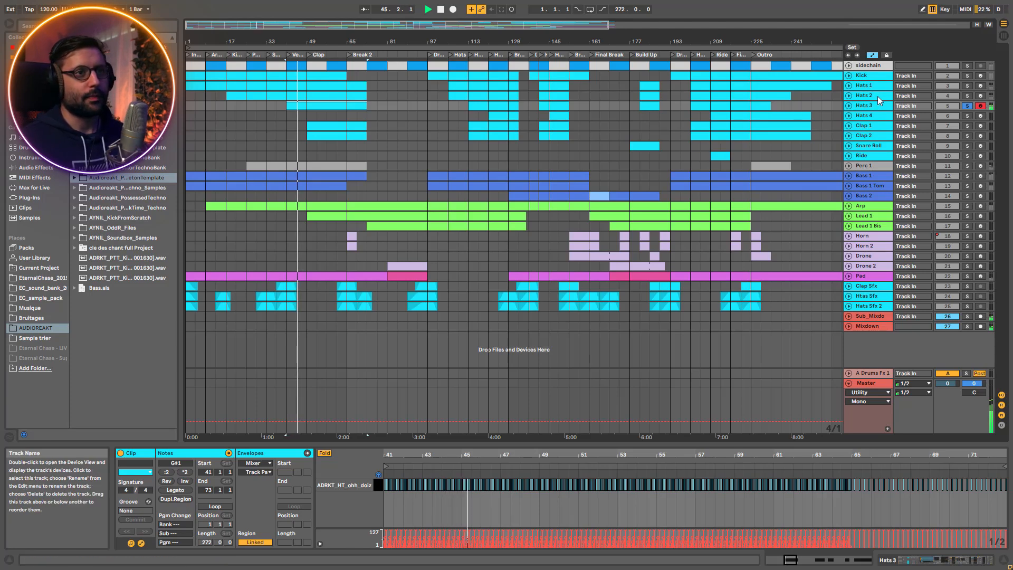
Zoom in on the notes at bar 41 of the Hats 3 clip and play the pattern from there
left_click(874, 106)
left_click(324, 104)
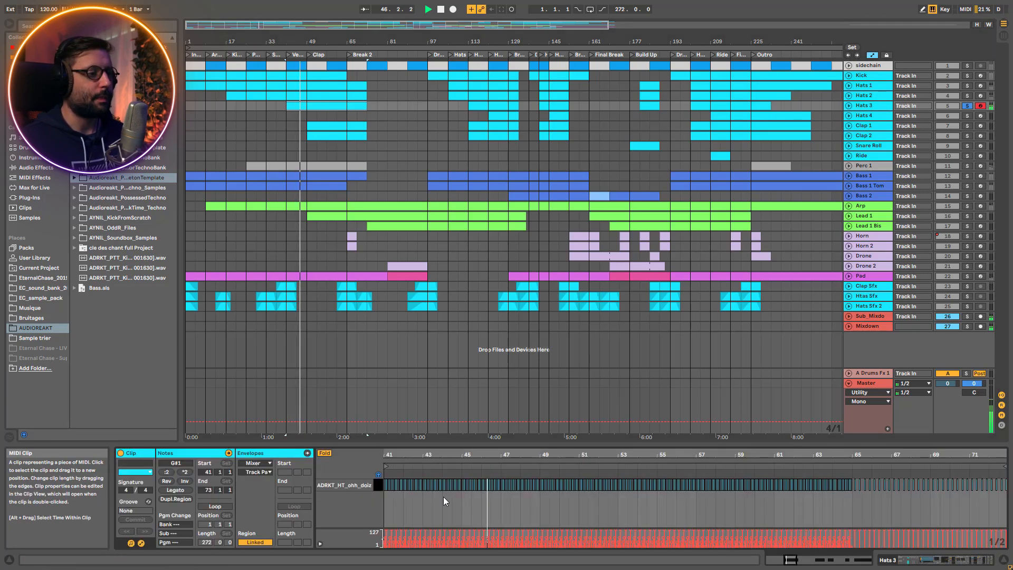
left_click_drag(402, 457, 491, 525)
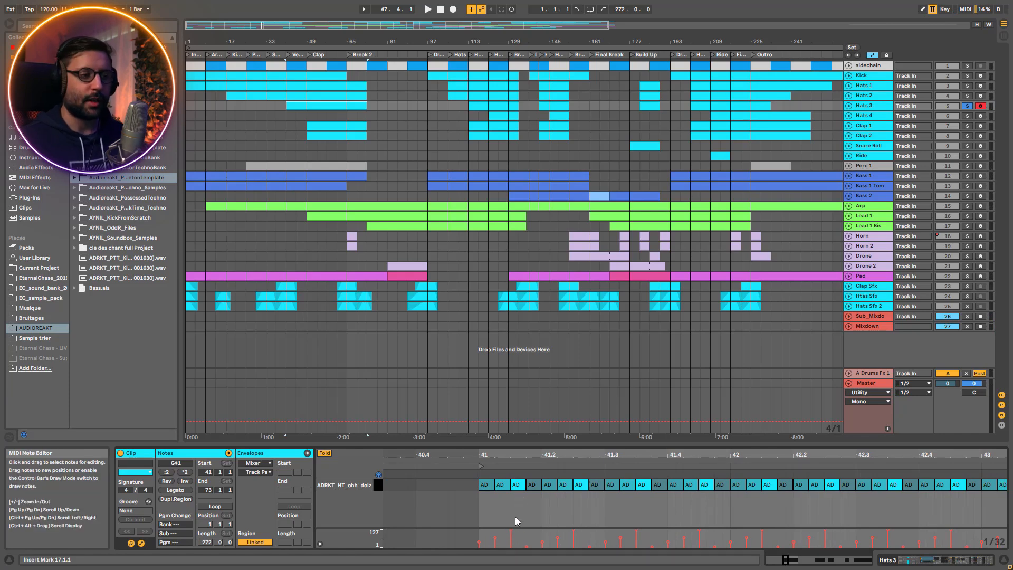
key("space")
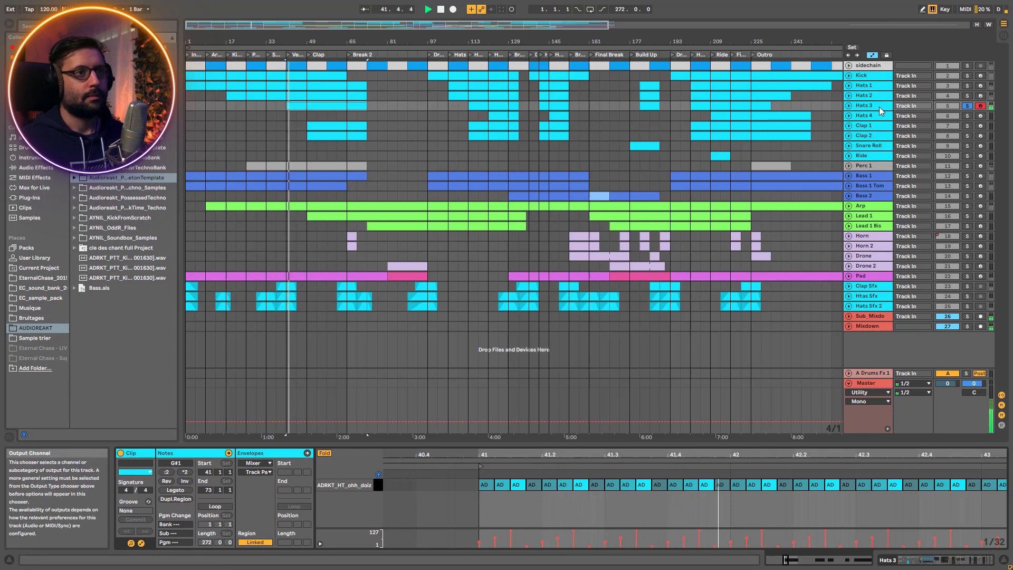
Show the Hats 3 device chain and bypass its effects from EQ Eight through the Compressor
key("shift+Tab")
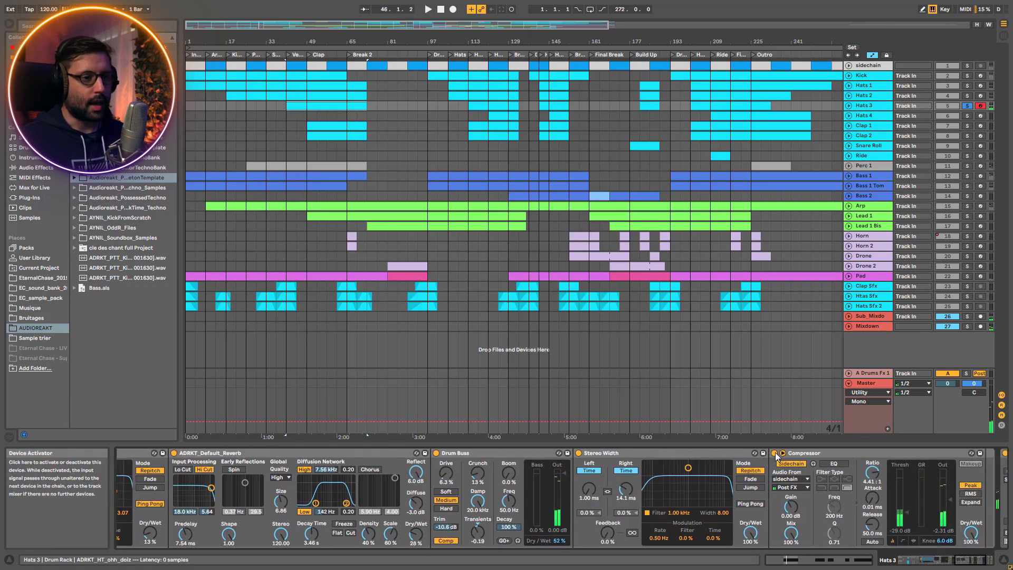
left_click(582, 454)
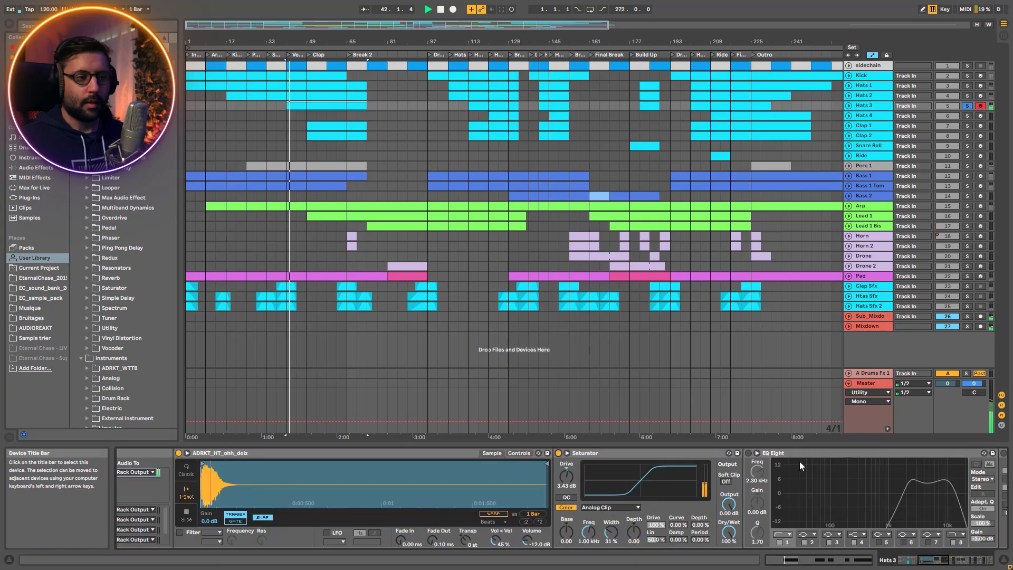
Turn EQ Eight, Delay and ADRKT_Default_Reverb back on one by one while Hats 3 plays
left_click(749, 454)
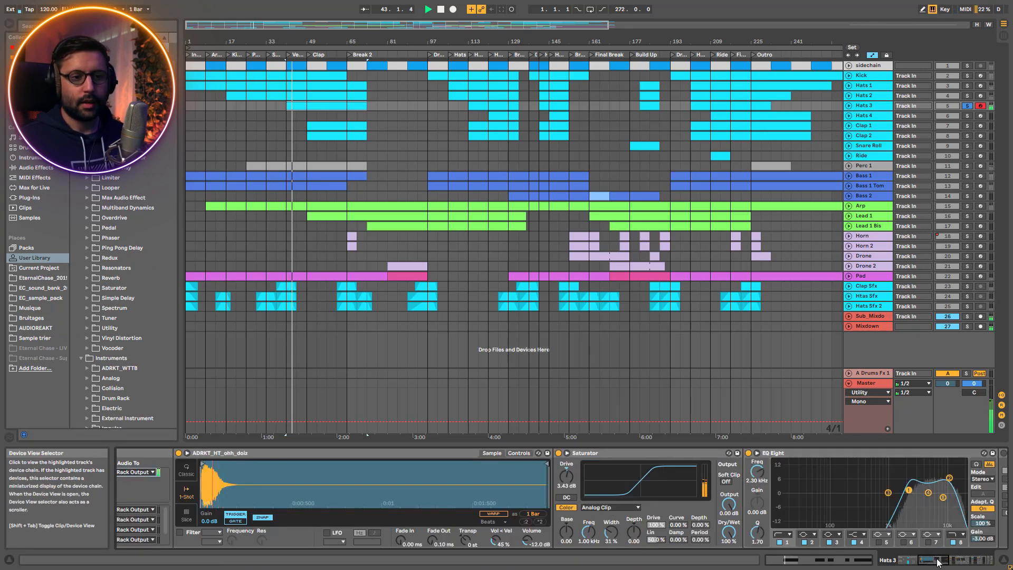
left_click(936, 563)
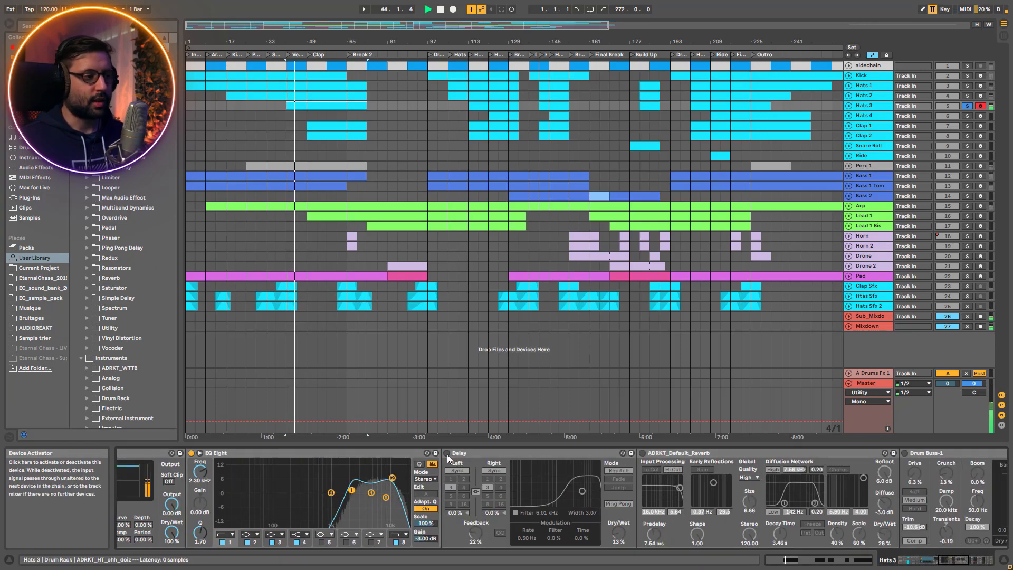
left_click(447, 454)
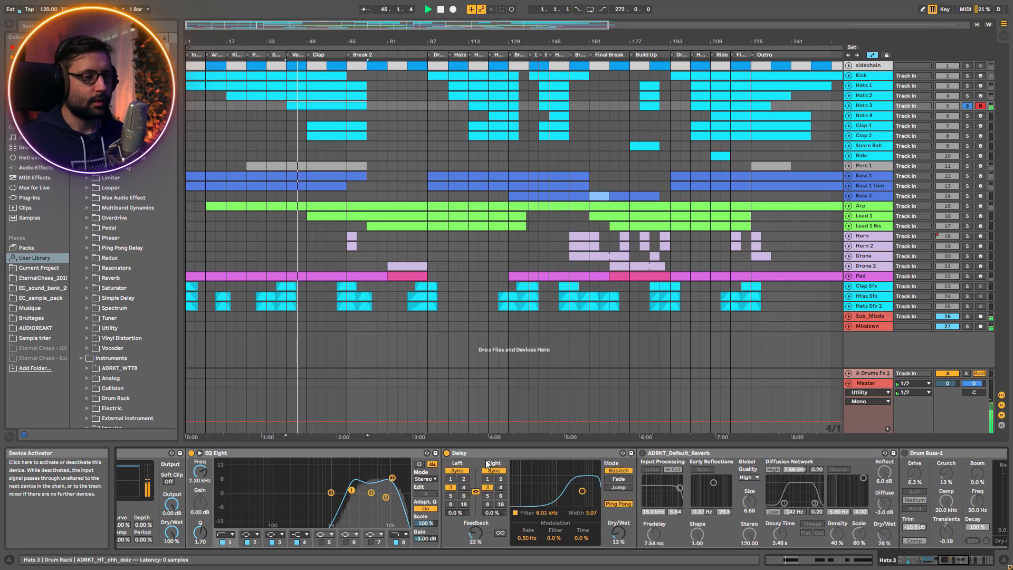
left_click(644, 454)
Turn the Drum Buss and the Stereo Width delay on Hats 3 back on during playback
left_click(945, 562)
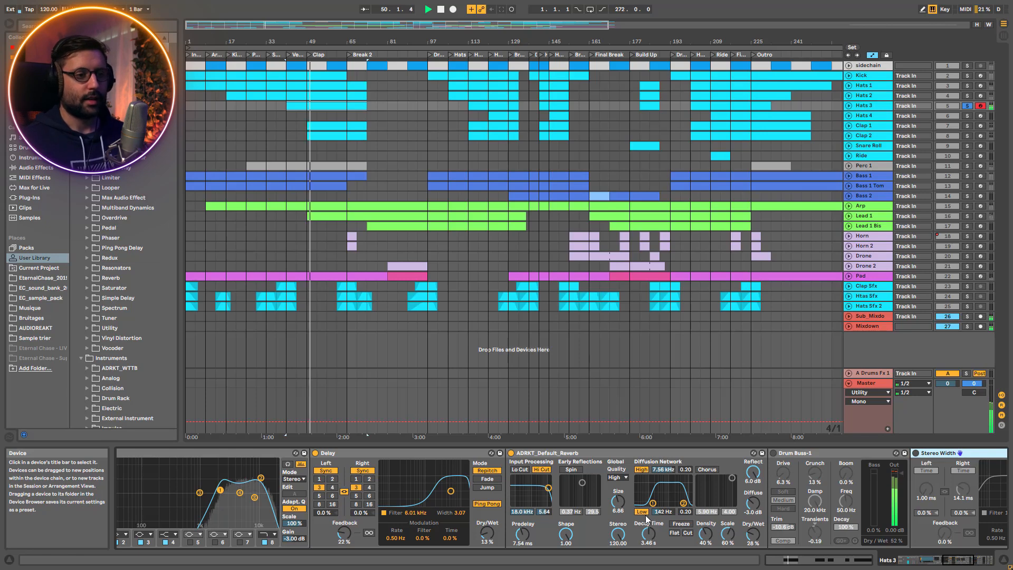
left_click(767, 453)
left_click(772, 453)
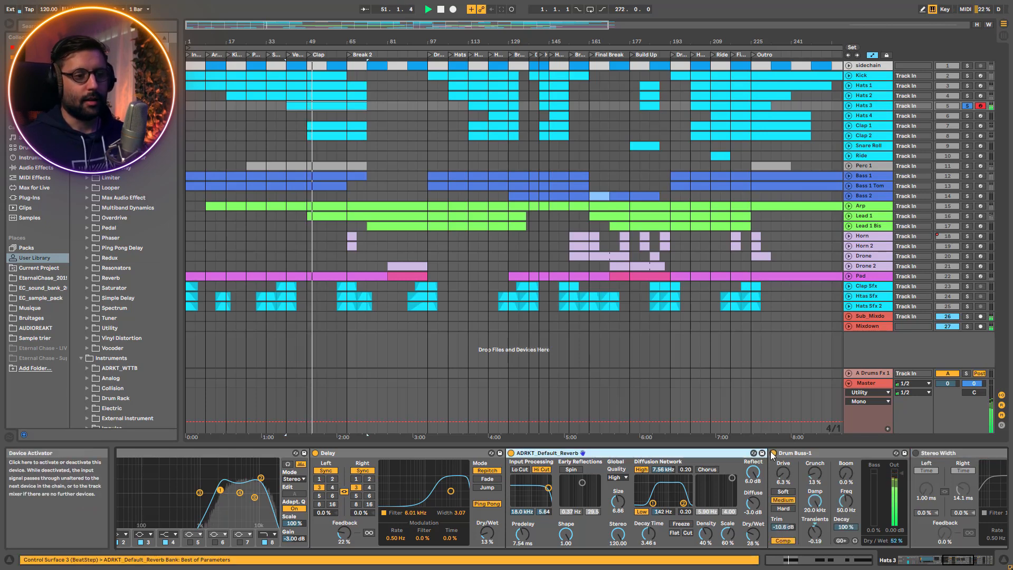
left_click(968, 560)
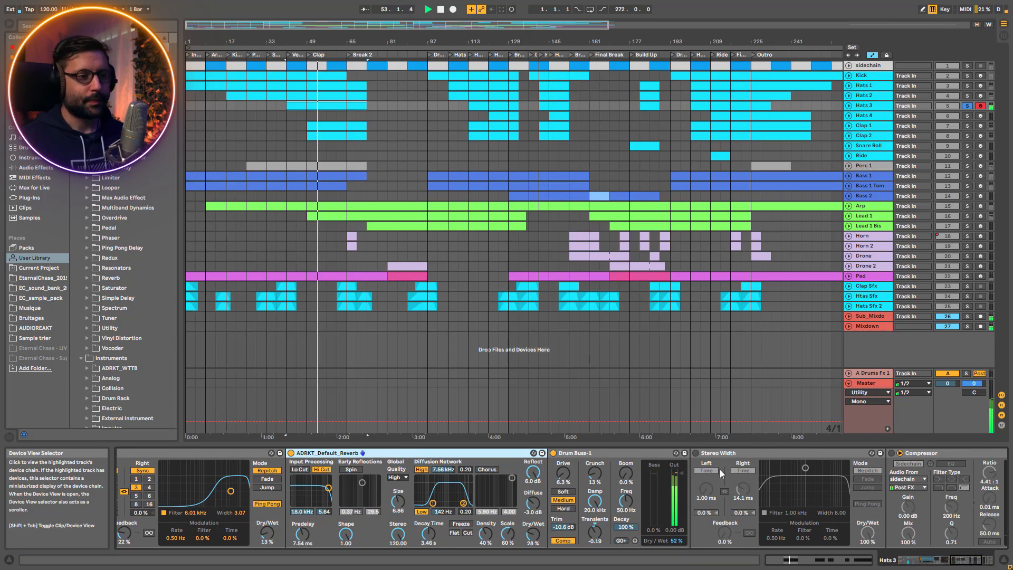
left_click(698, 454)
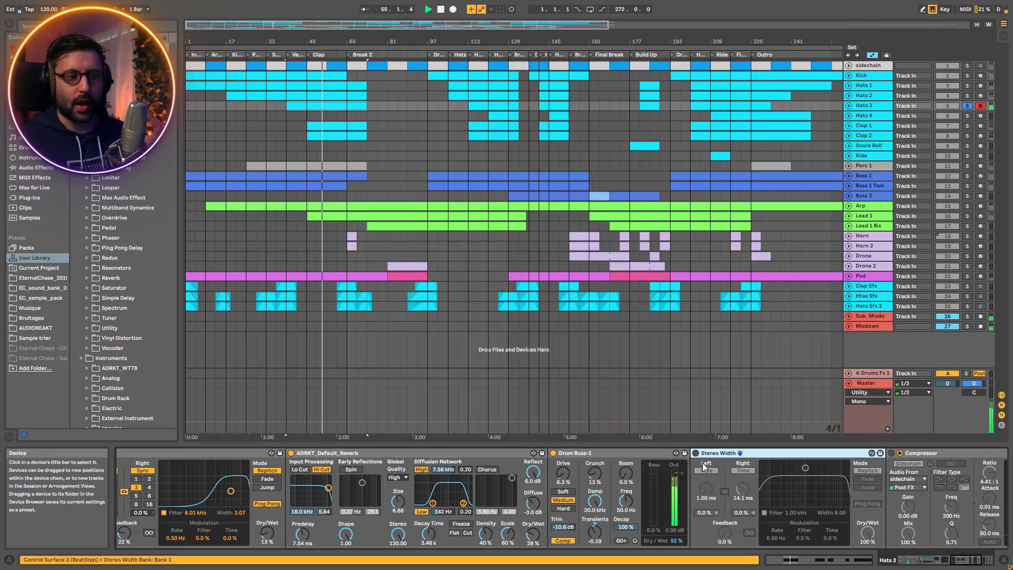
left_click(696, 454)
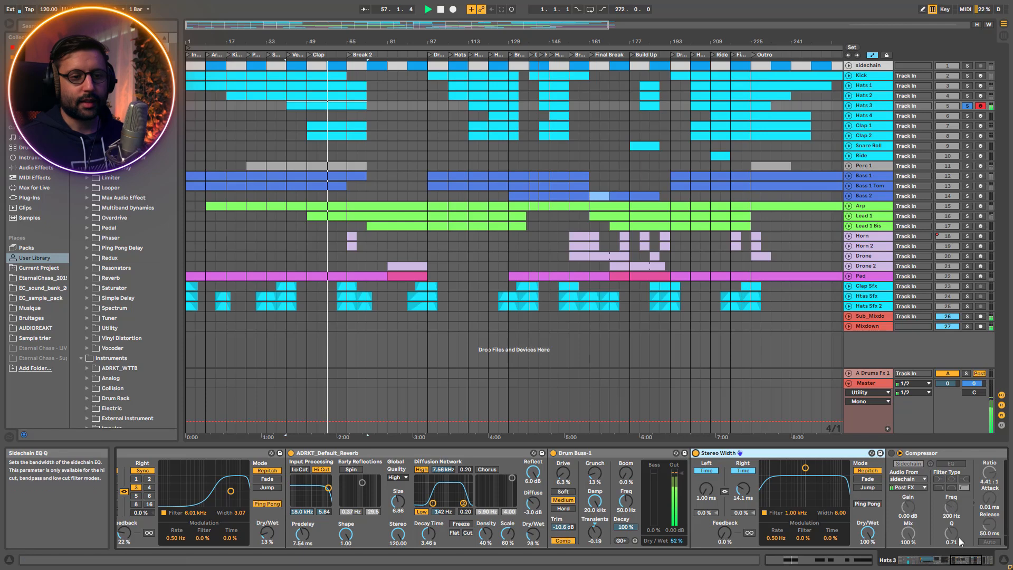
Turn the sidechained Compressor on Hats 3 back on and return to the Drum Rack at the start of the chain
left_click(972, 560)
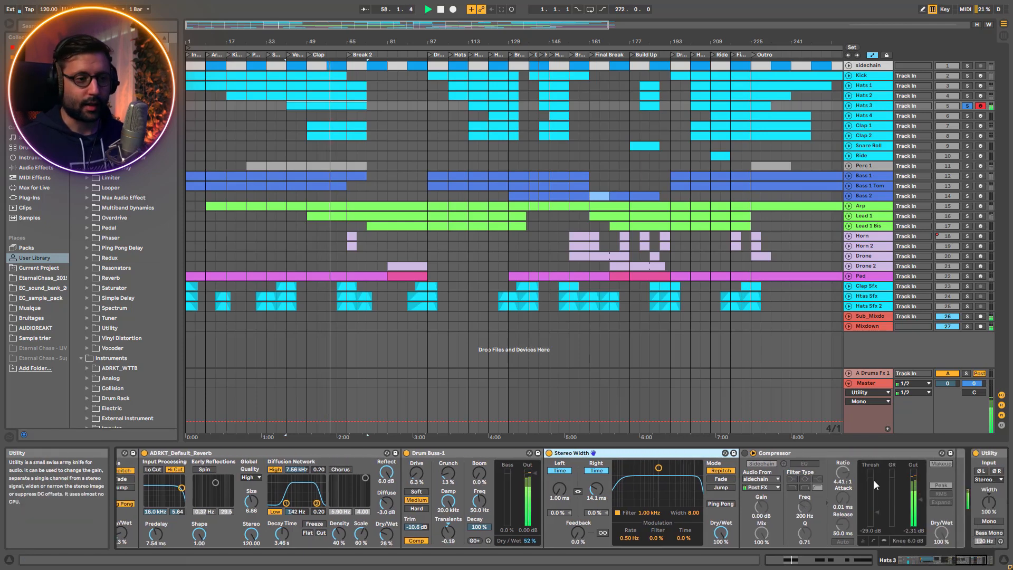
left_click(745, 452)
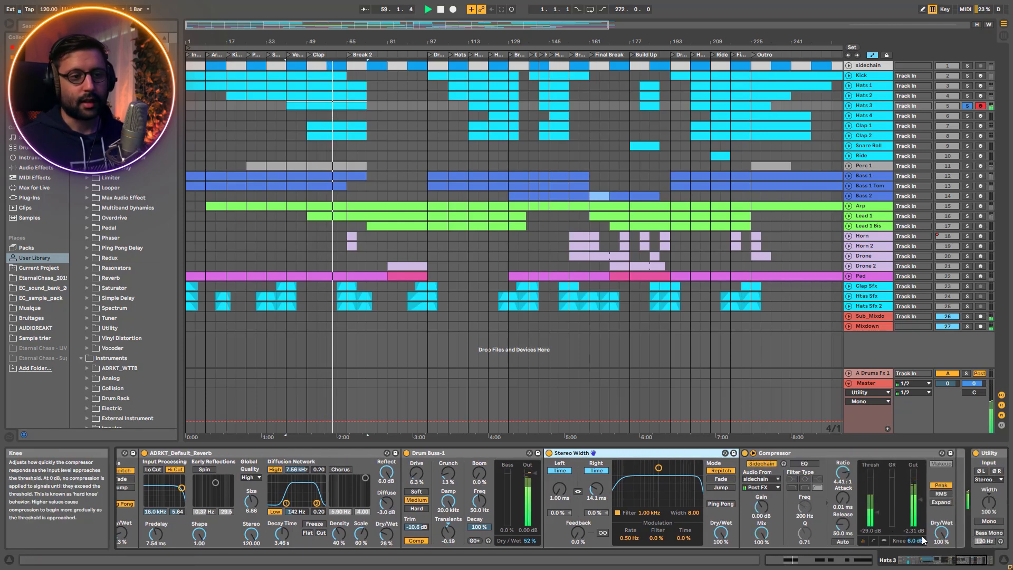
left_click(978, 564)
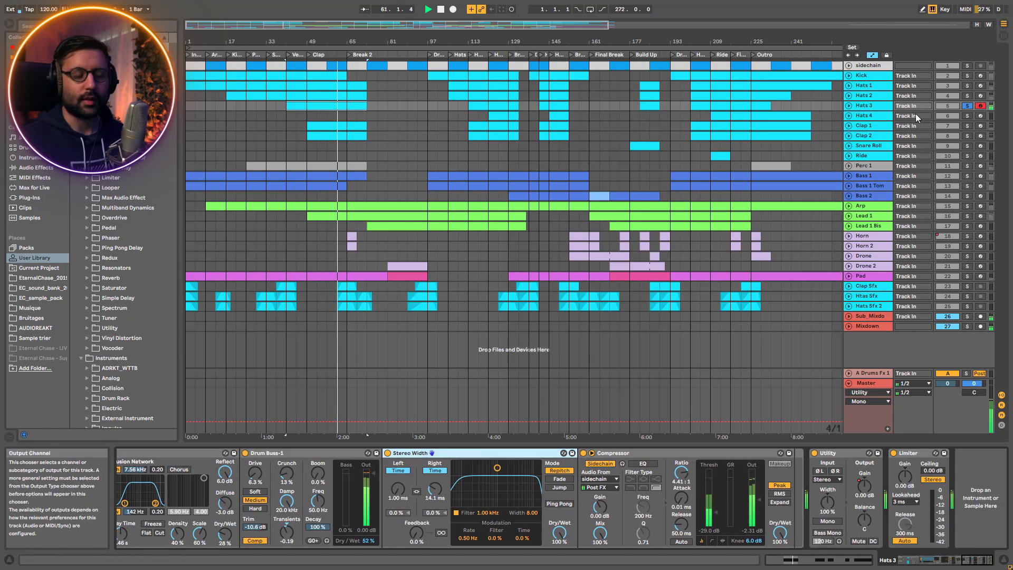
left_click_drag(974, 558, 910, 559)
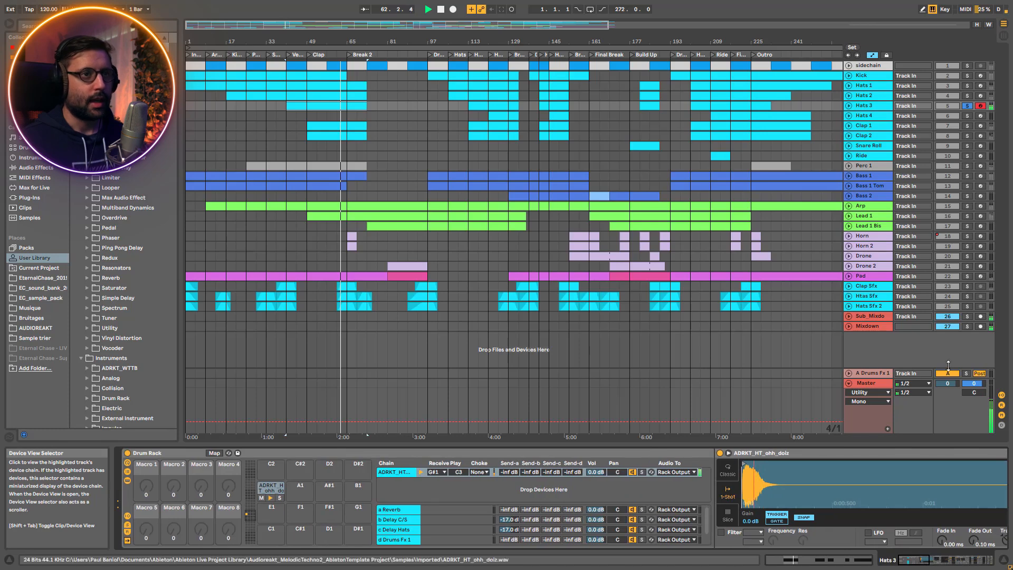
Solo Hats 4 and play its clip at bar 121, then unsolo it to hear the full mix
left_click(967, 115)
left_click(872, 115)
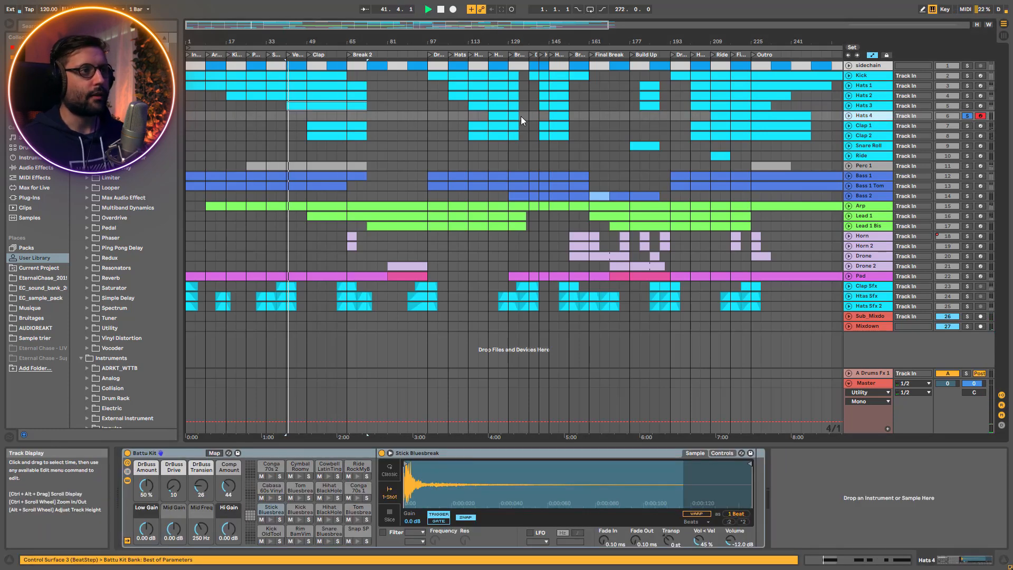
left_click(495, 113)
key("space")
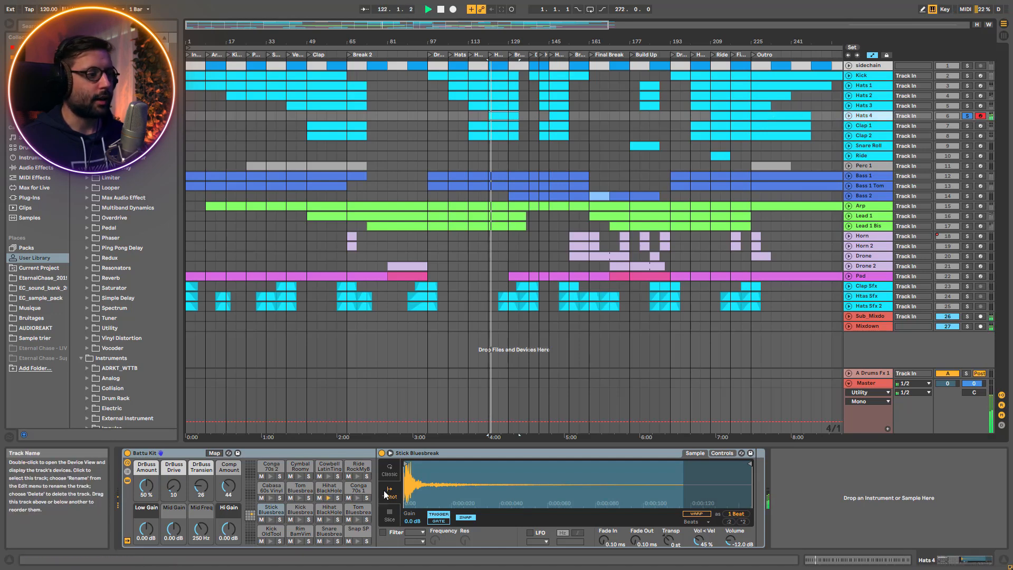
left_click(963, 115)
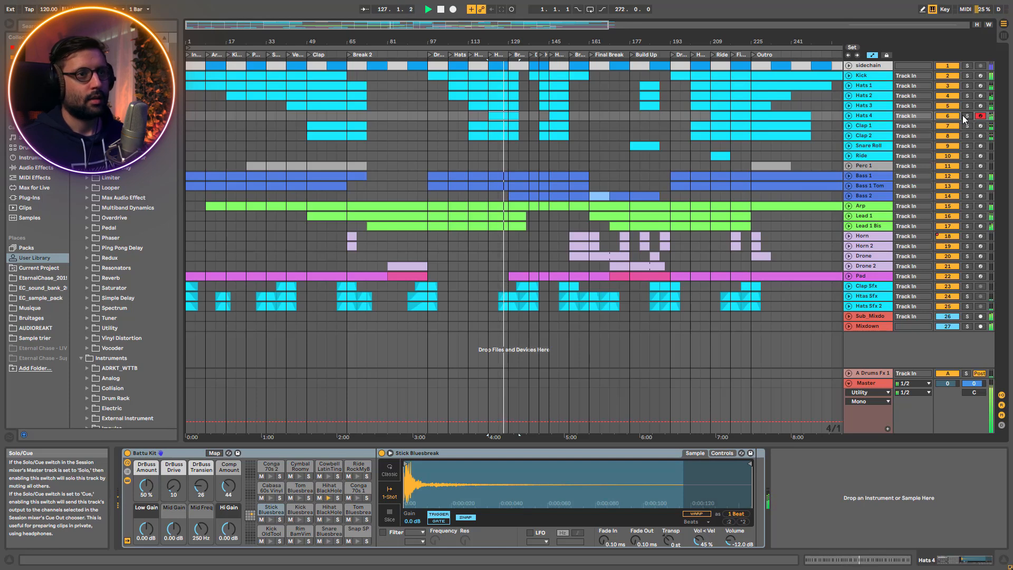
left_click_drag(411, 33, 423, 53)
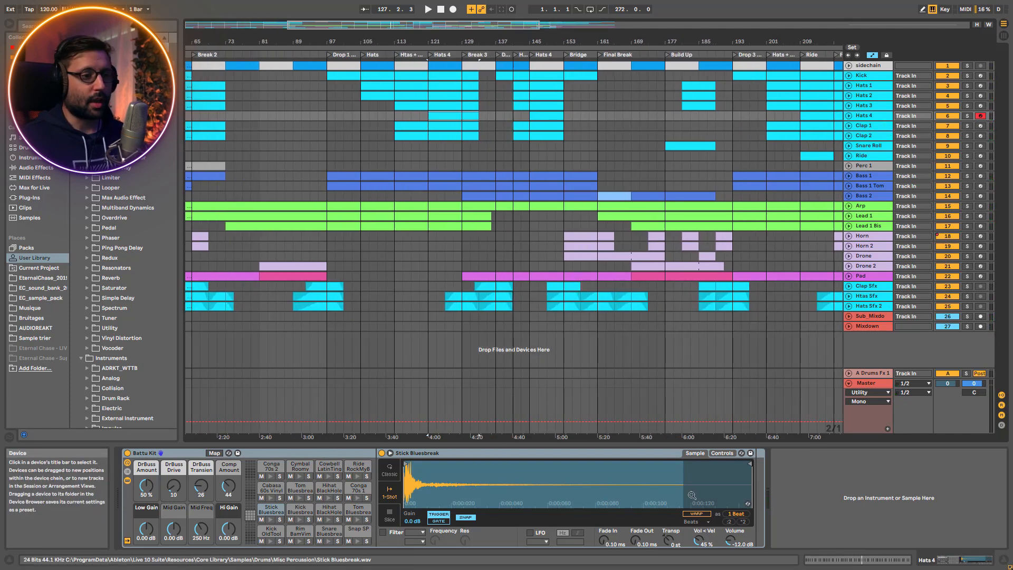
Solo Clap 1 and Clap 2 and play them from the start of the Clap 1 clip at bar 113
left_click(874, 130)
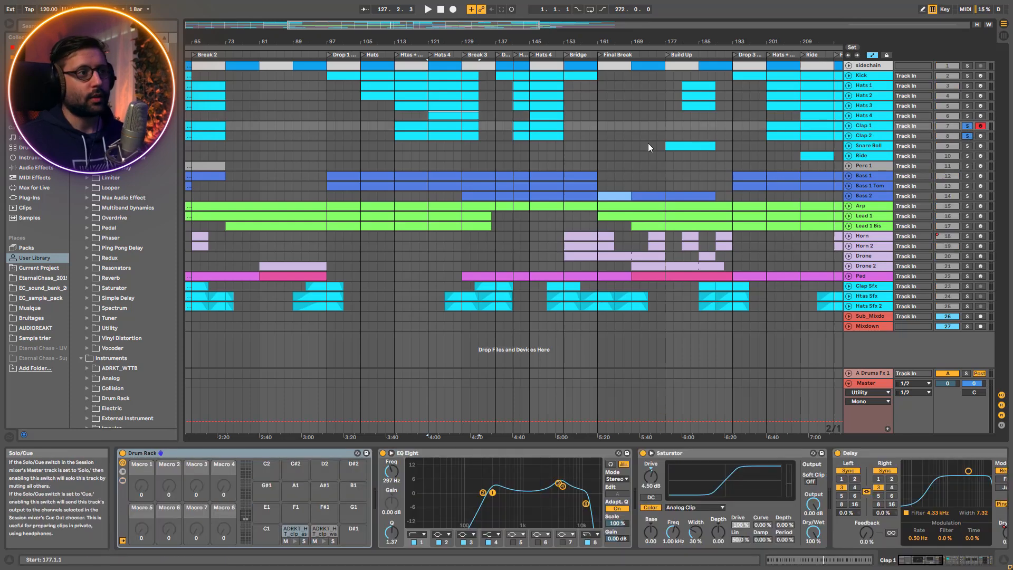
left_click(404, 127)
key("space")
left_click_drag(455, 42, 543, 58)
Unfold the Clap 1 track, stop playback and open the notes of its clip at bar 113
left_click(848, 126)
key("space")
double_click(529, 127)
scroll(411, 492, "up", 5)
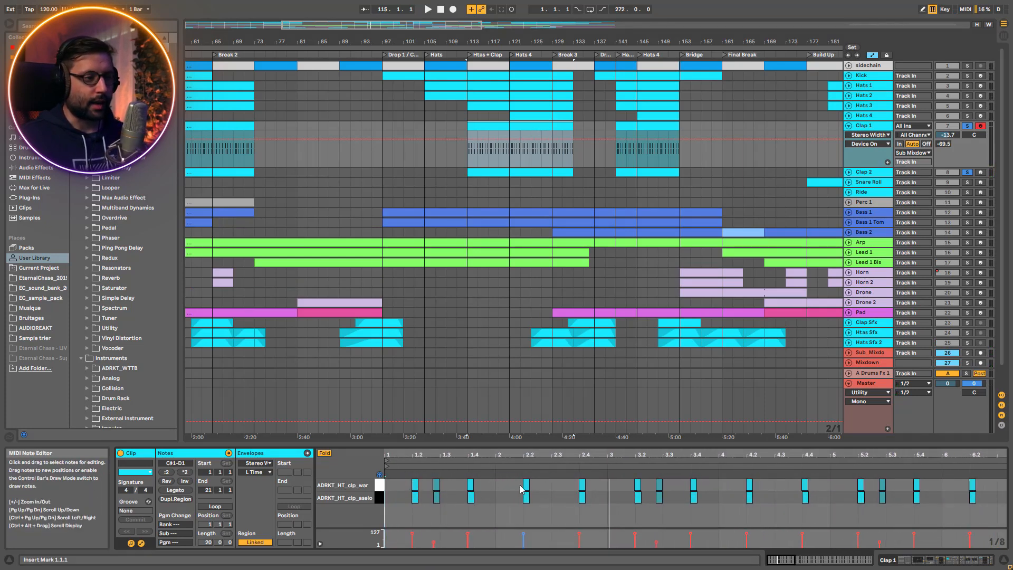
Play the claps with the Kick added to the solo, then unsolo the tracks and play the full mix
key("space")
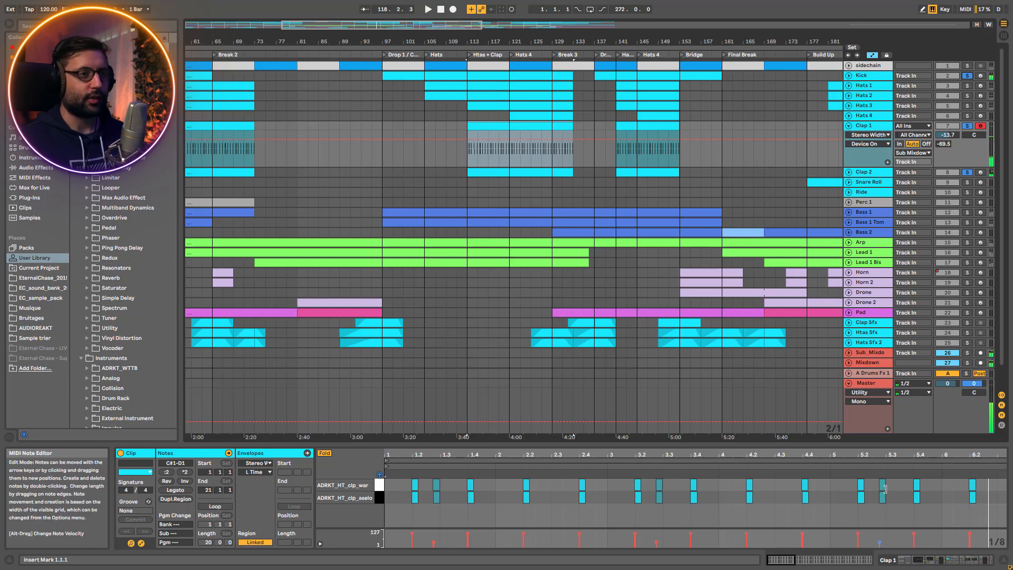
key("space")
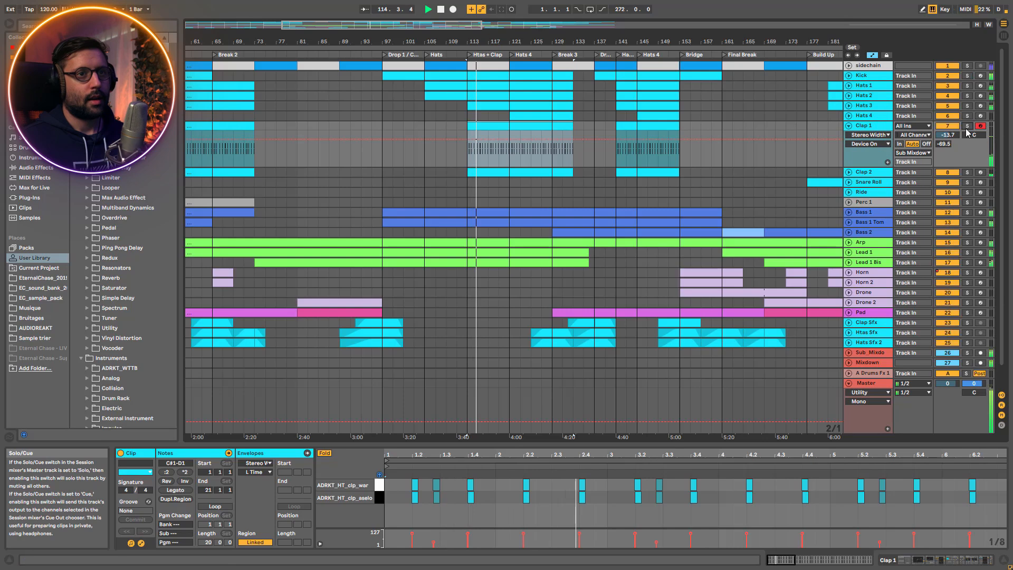
Solo Clap 1, open its Drum Rack and audition the ADRKT_HT_clp_aselo and ADRKT_HT_clp_war pads separately
double_click(879, 125)
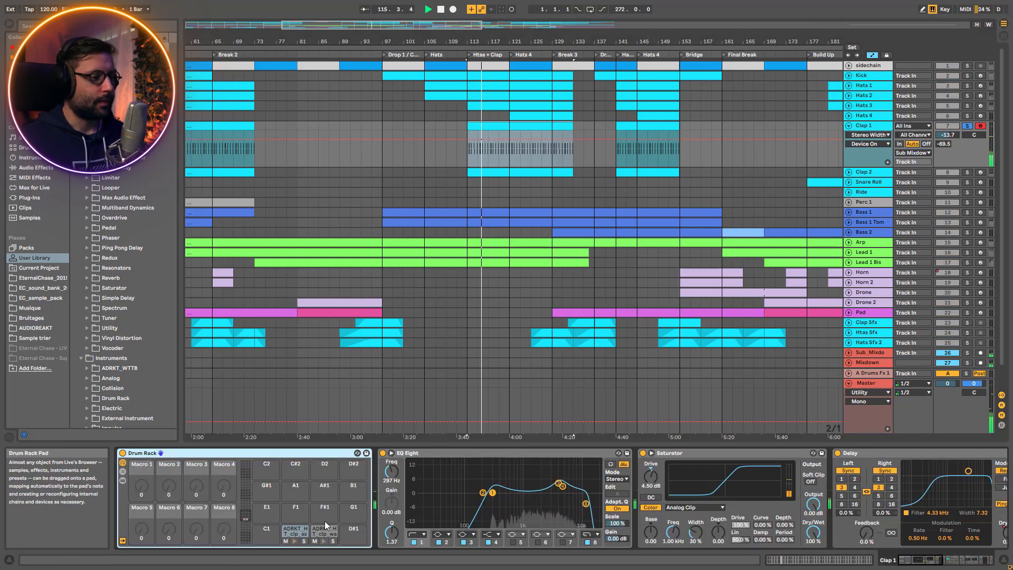
left_click(285, 531)
left_click(304, 540)
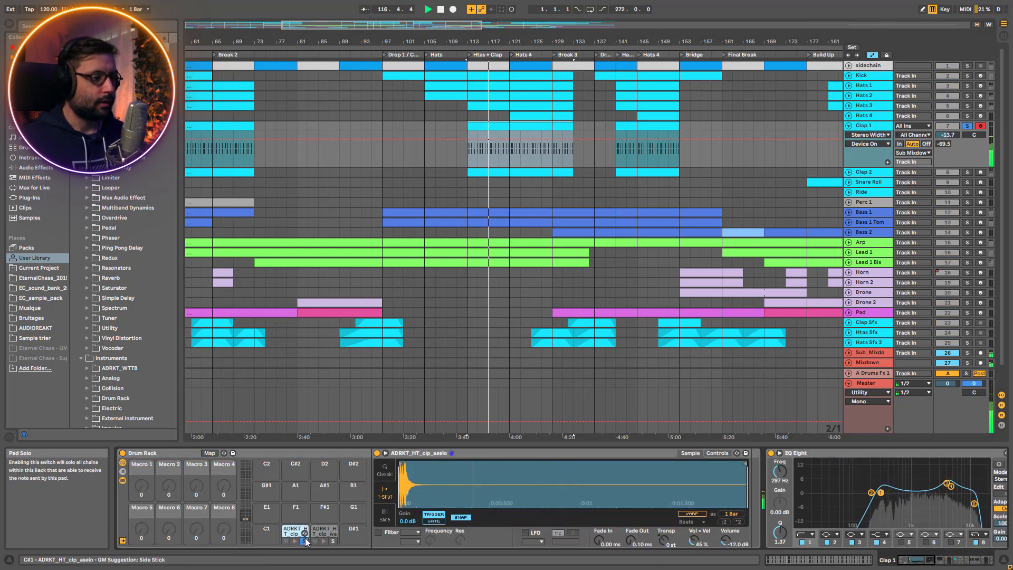
left_click(333, 539)
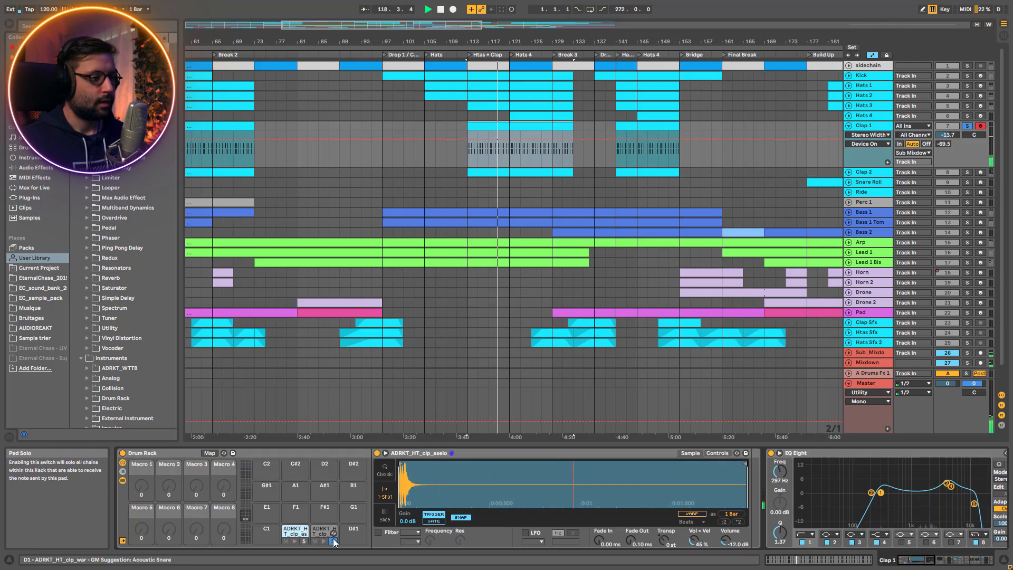
left_click(334, 540)
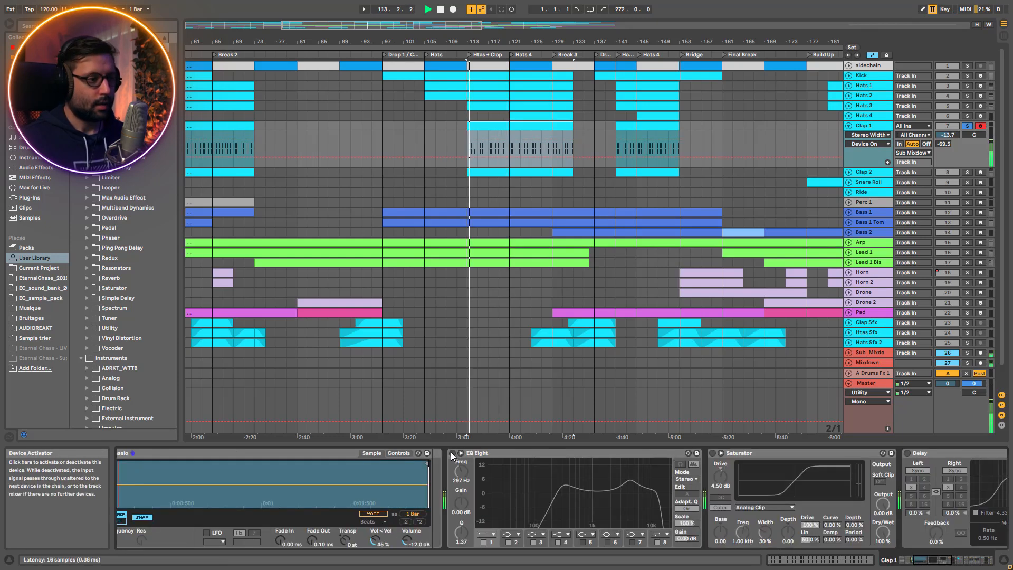
Reactivate the EQ Eight, Saturator and Delay on Clap 1 one after another during playback, then stop playback
left_click(452, 454)
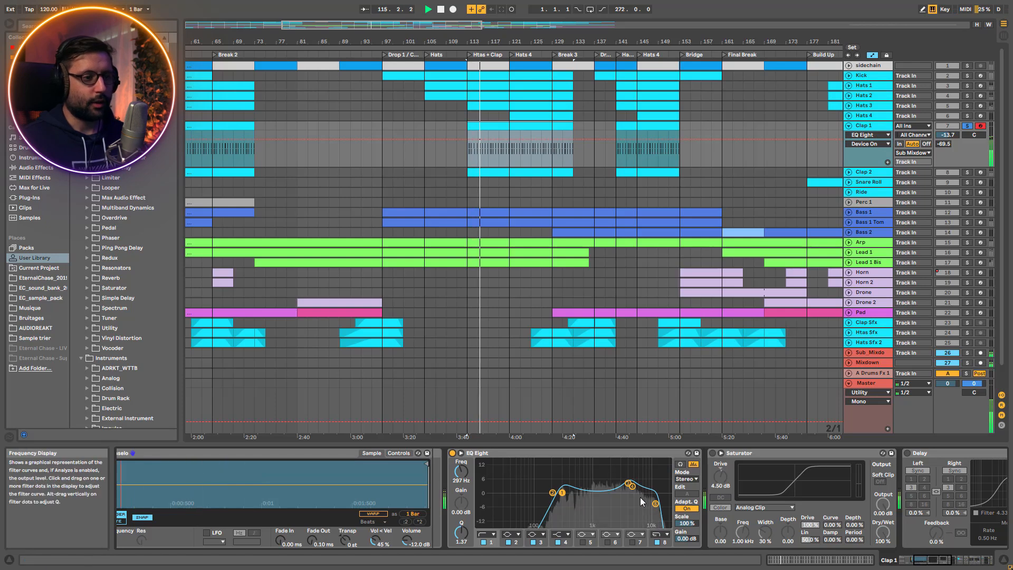
left_click(712, 454)
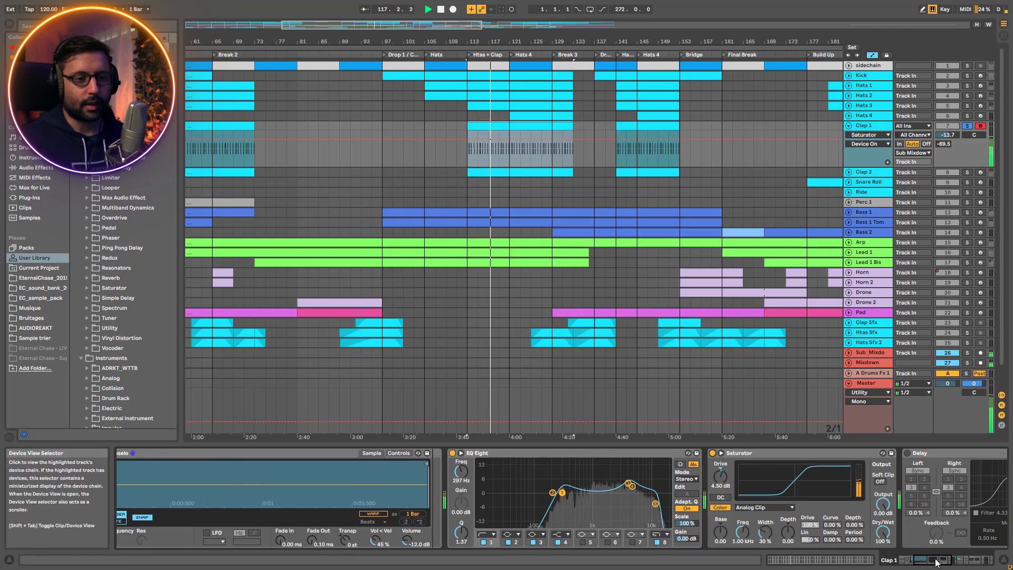
left_click_drag(936, 560, 934, 529)
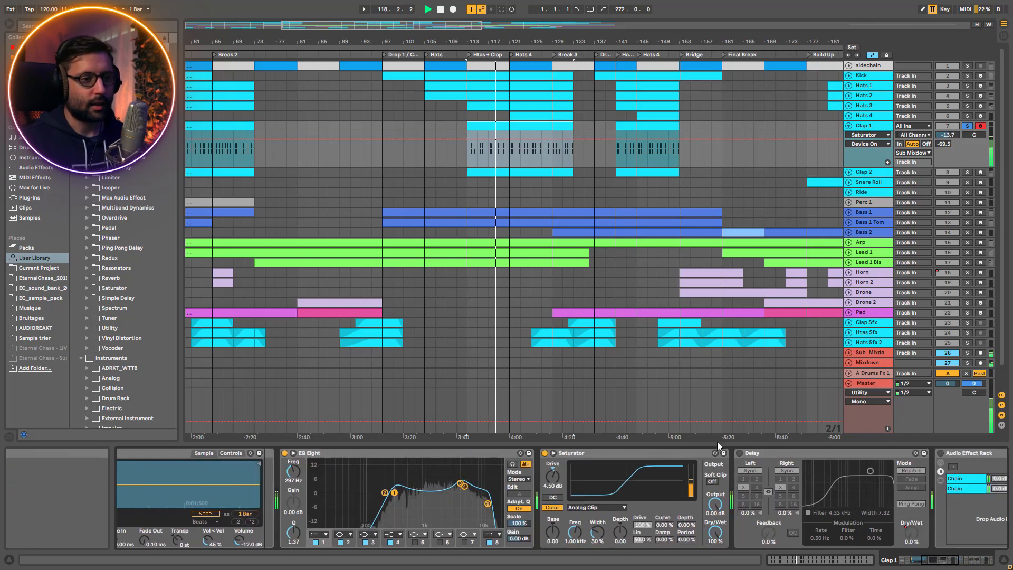
left_click(739, 454)
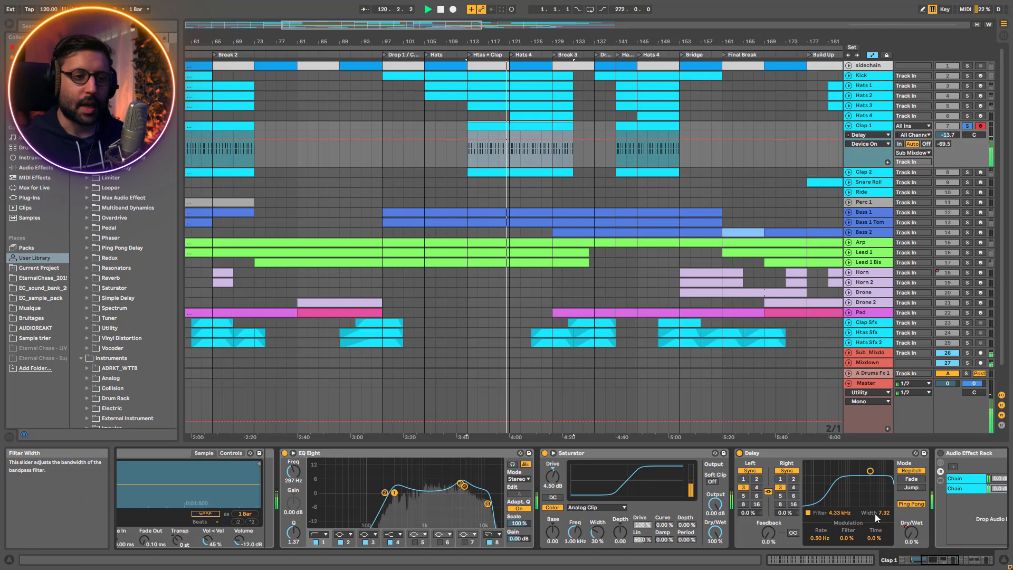
left_click_drag(912, 533, 911, 534)
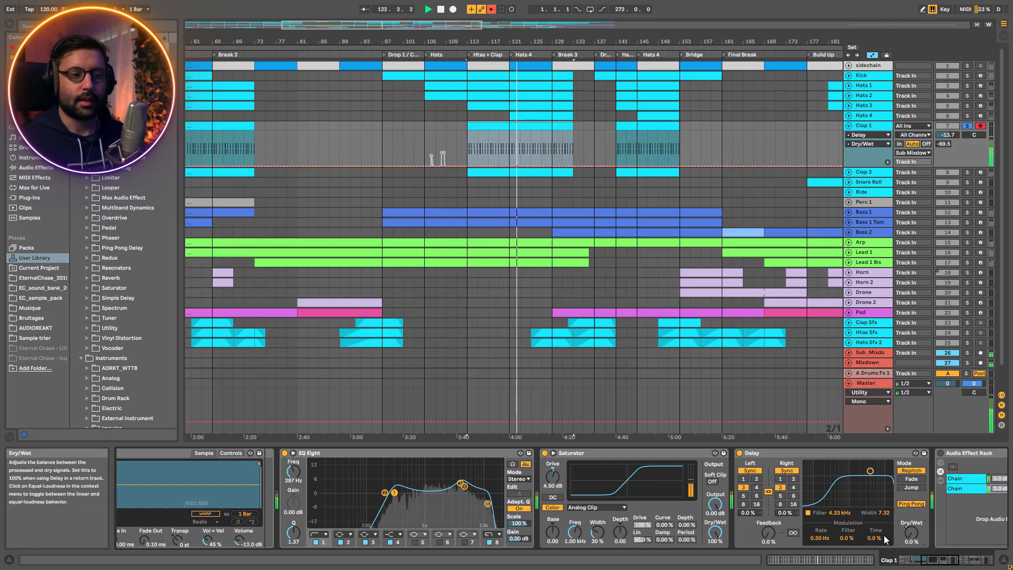
left_click(441, 9)
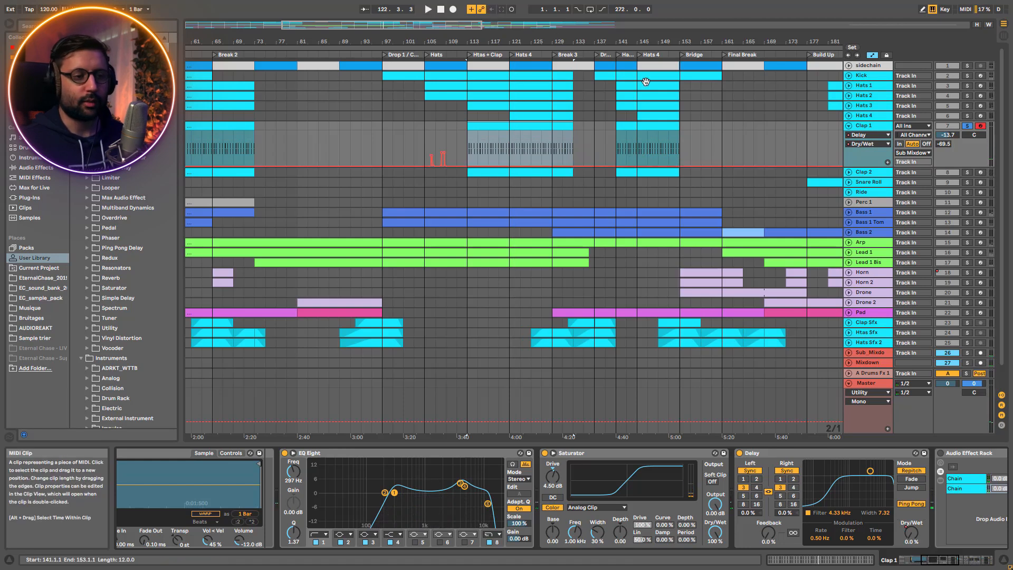
Play Clap 1 again from bar 113 with the Audio Effect Rack active and display the rack's chain list
scroll(533, 445, "right", 5)
key("space")
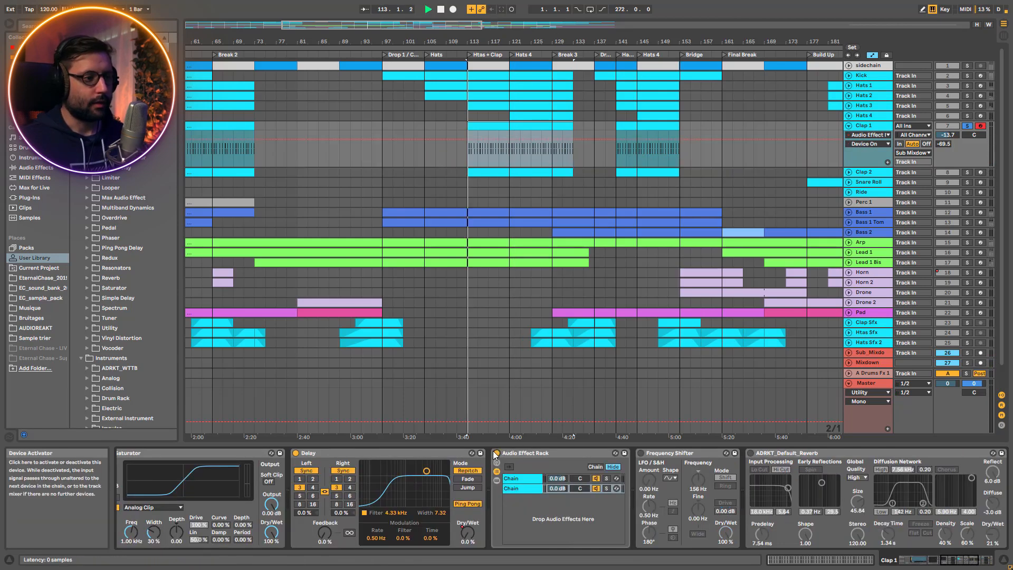
left_click(521, 451)
left_click(498, 471)
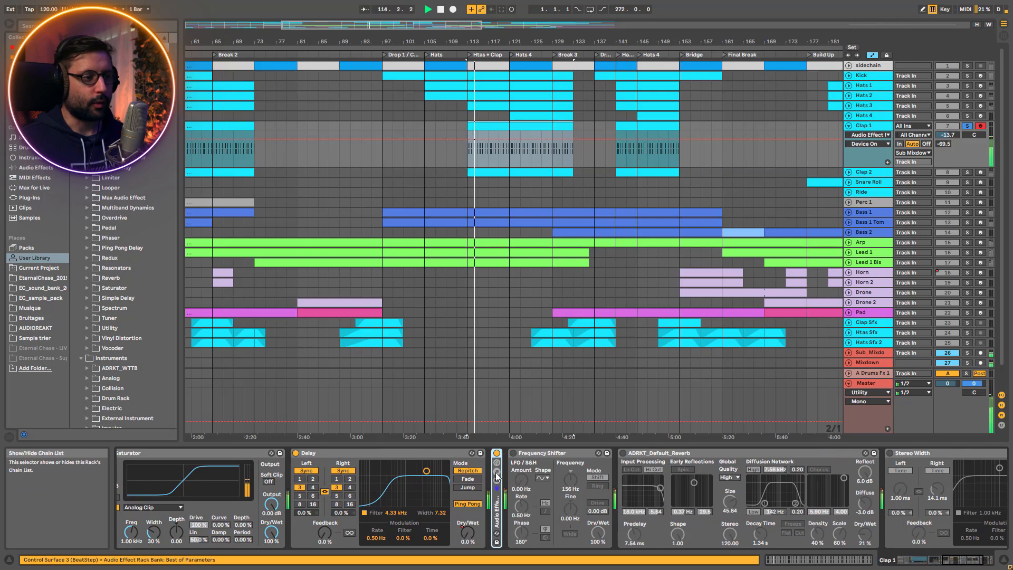
left_click(498, 477)
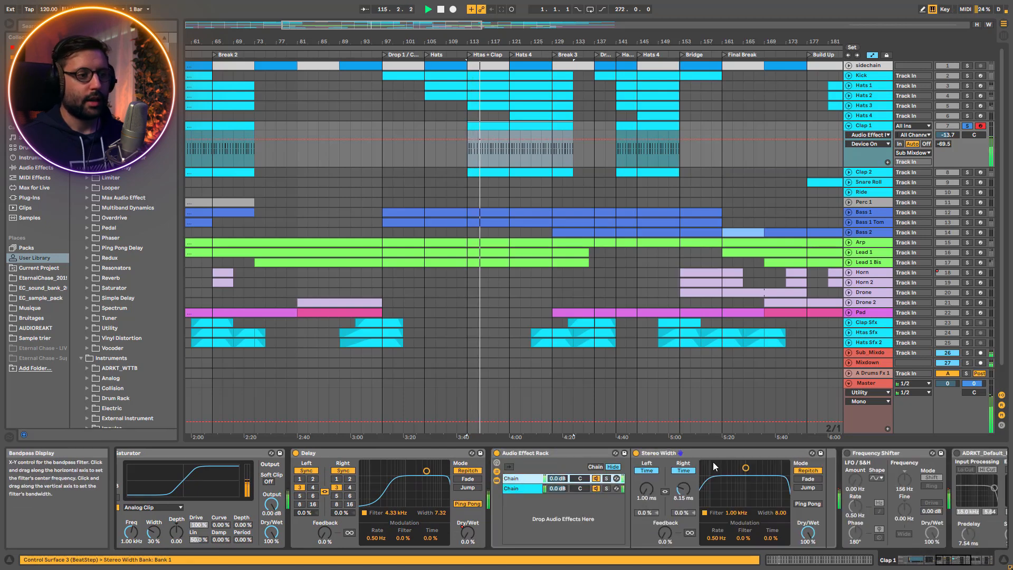
Switch between the rack's Stereo Width and Frequency Shifter chains and solo each chain in turn
left_click(522, 488)
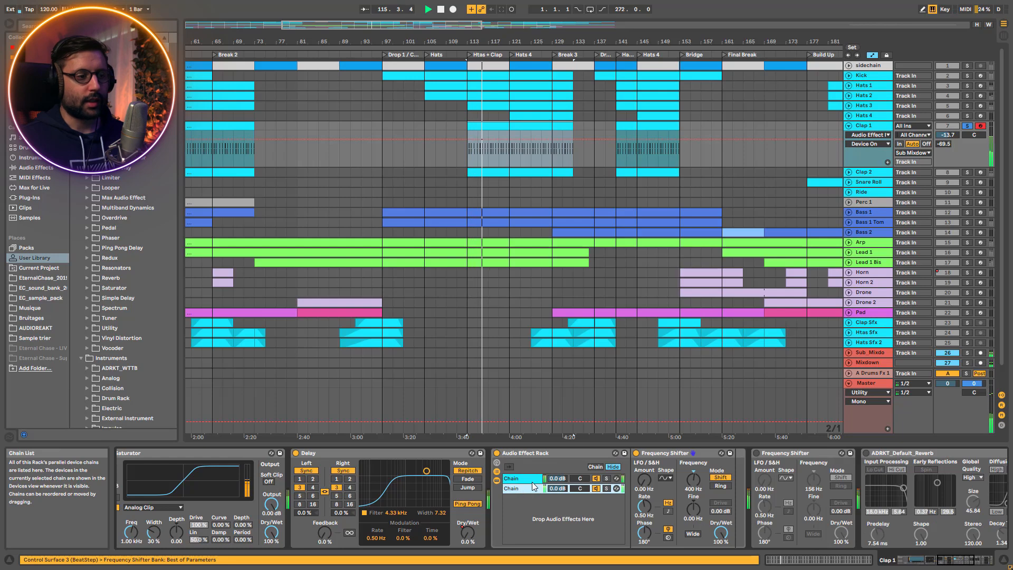
left_click(532, 479)
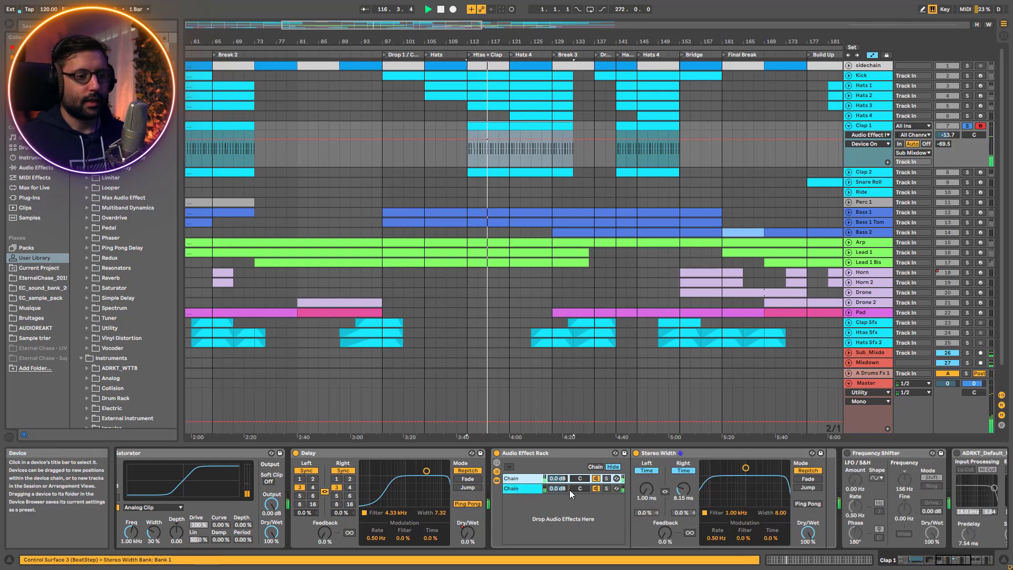
left_click(522, 486)
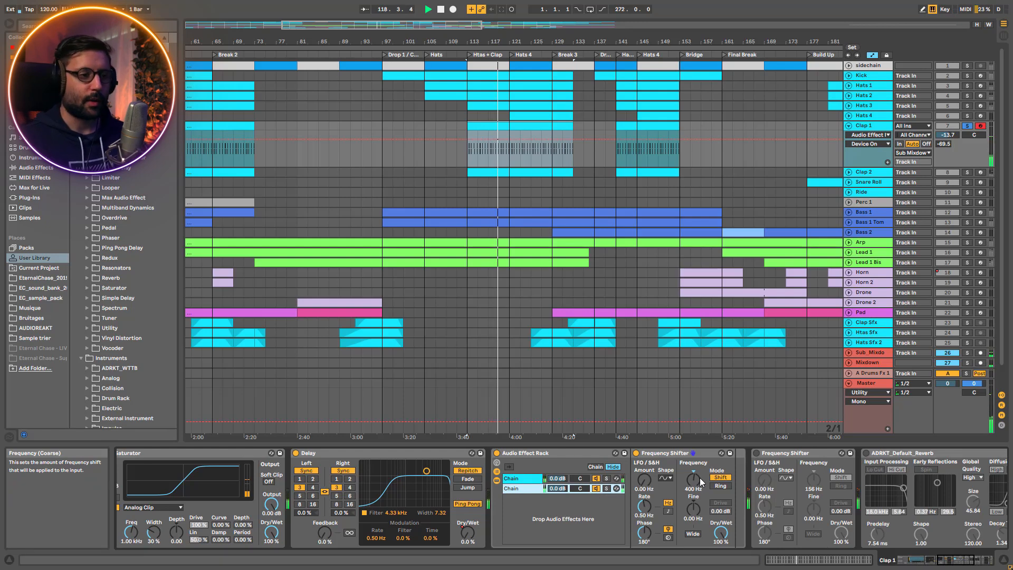
left_click(606, 488)
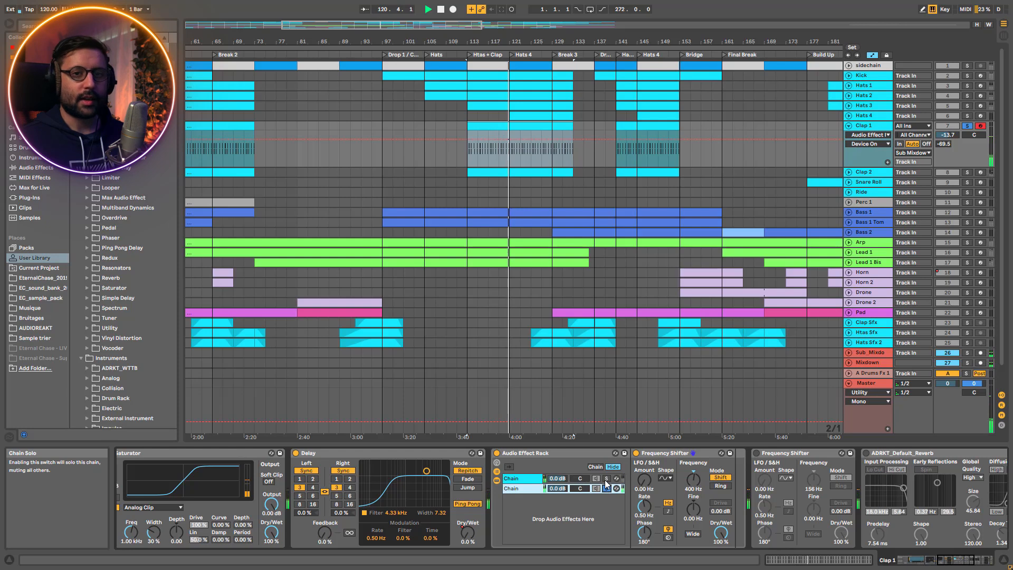
left_click(607, 479)
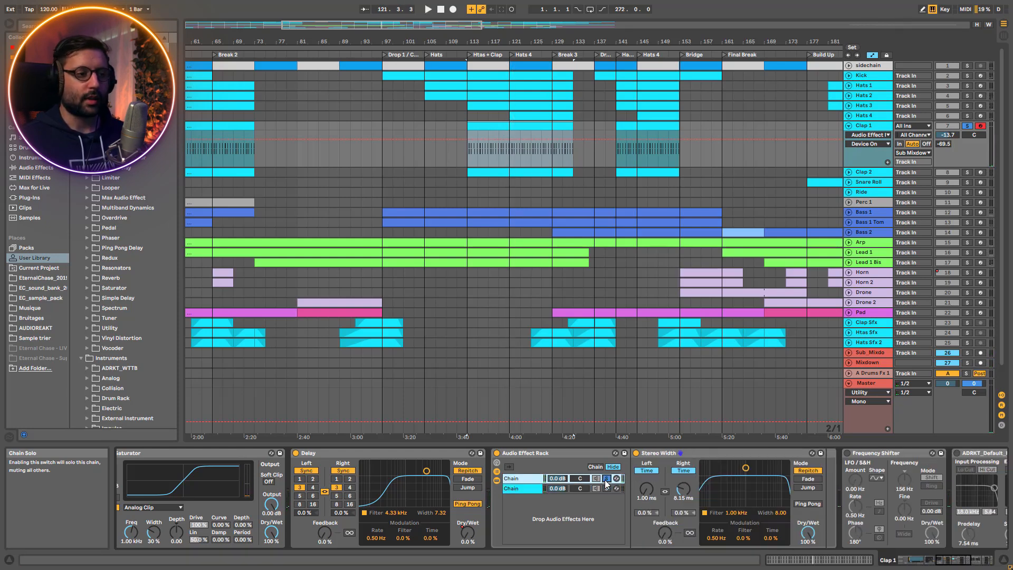
Compare the second chain with its 400 Hz Frequency Shifter bypassed and active, then unsolo the rack's chains
left_click(519, 487)
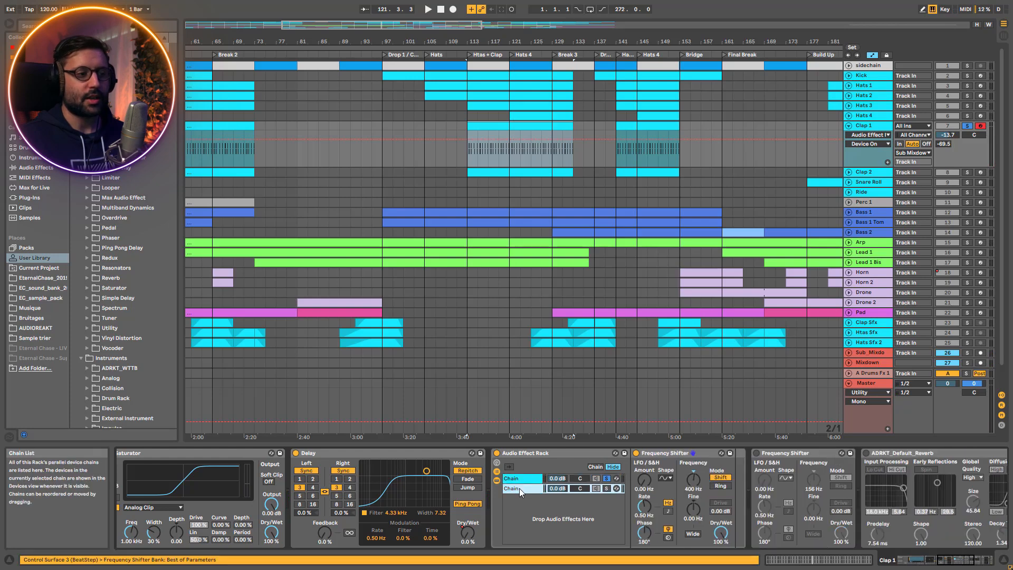
left_click(636, 452)
key("space")
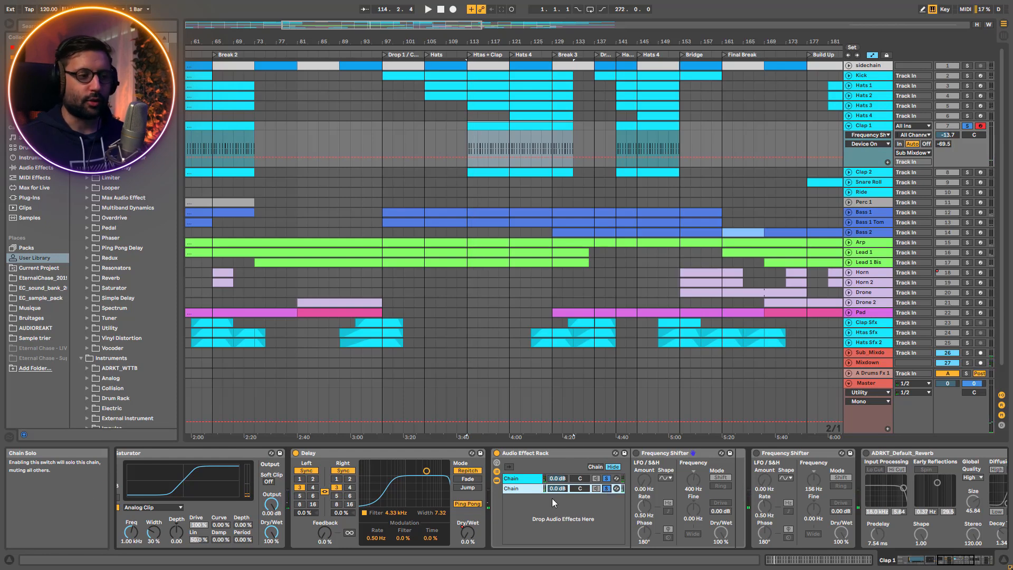
left_click(636, 453)
key("space")
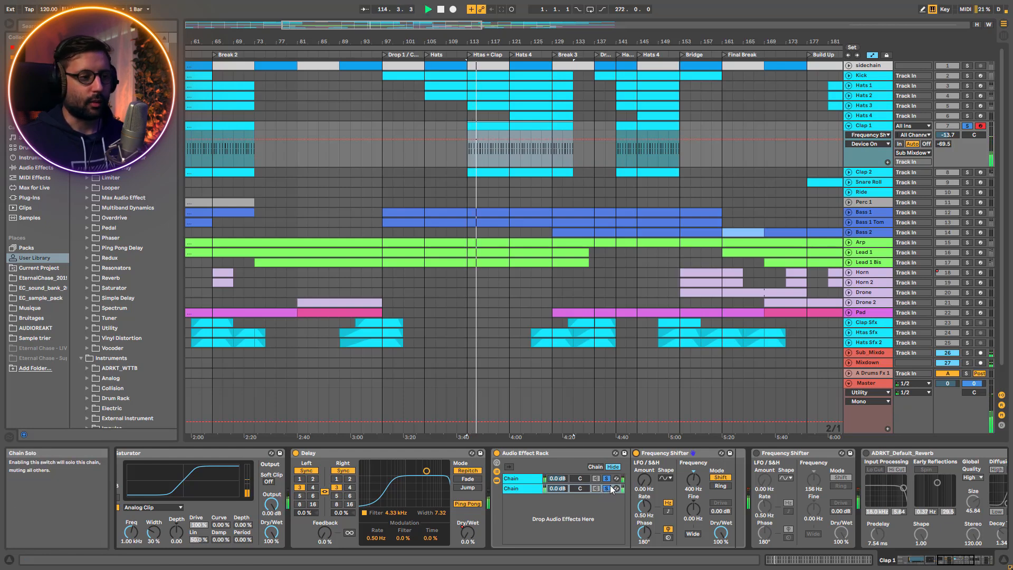
left_click(607, 487)
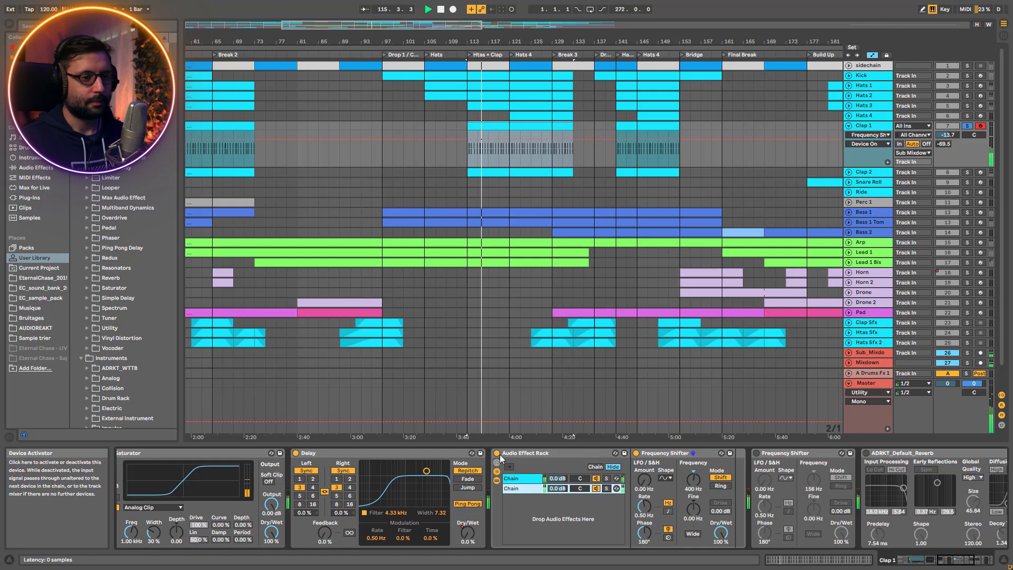
Turn on the 156 Hz Frequency Shifter after the rack and compare the clap with it bypassed and active
left_click(757, 454)
left_click_drag(944, 560, 950, 561)
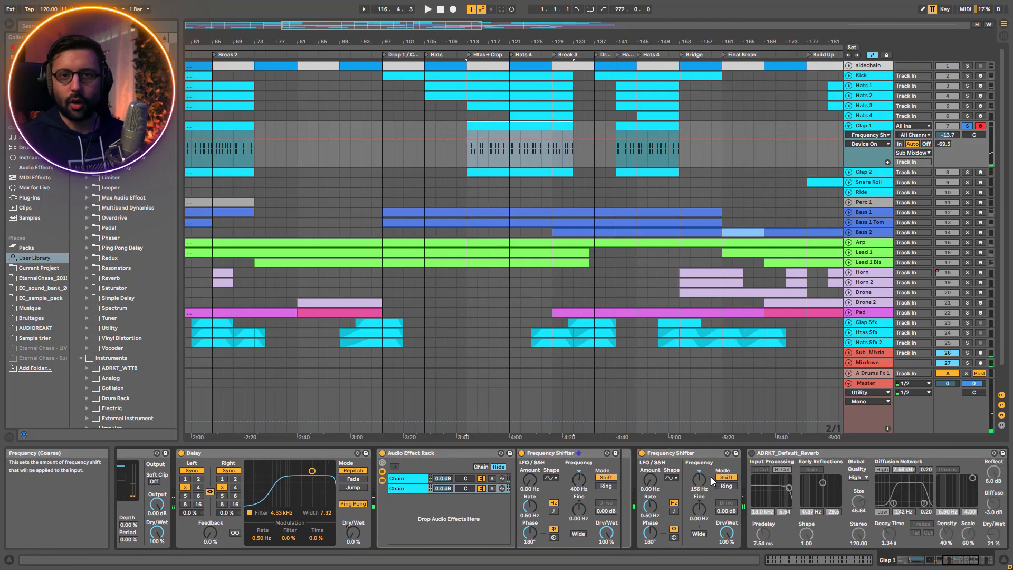
key("space")
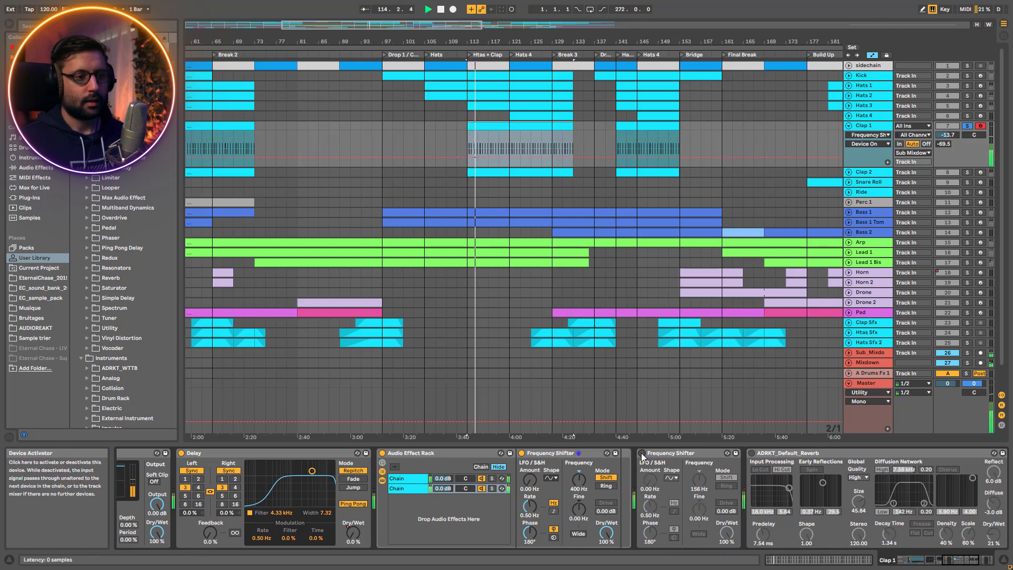
left_click(643, 453)
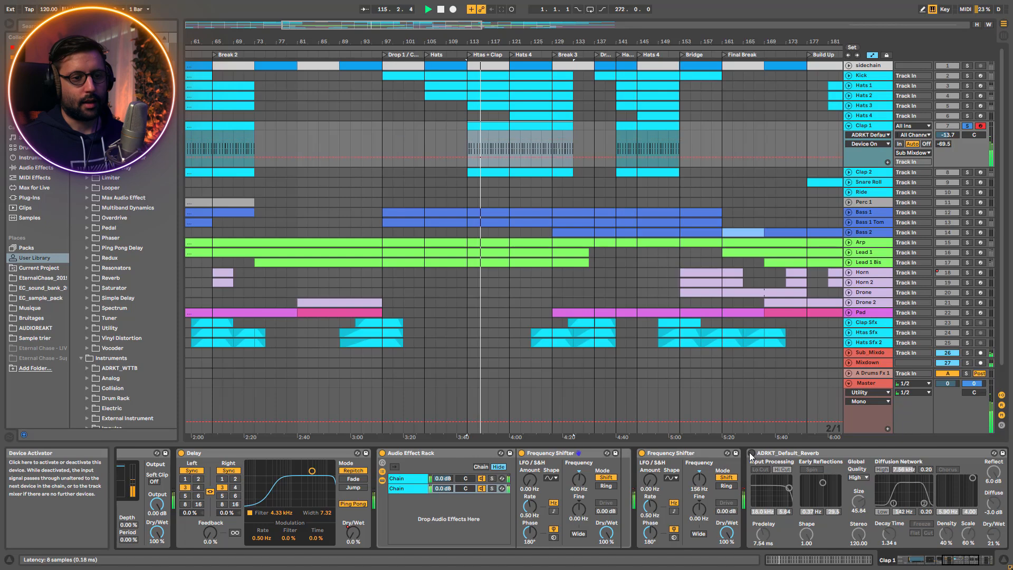
Reactivate the ADRKT_Default_Reverb and the Stereo Width device at the end of the Clap 1 chain
left_click(768, 462)
left_click(963, 557)
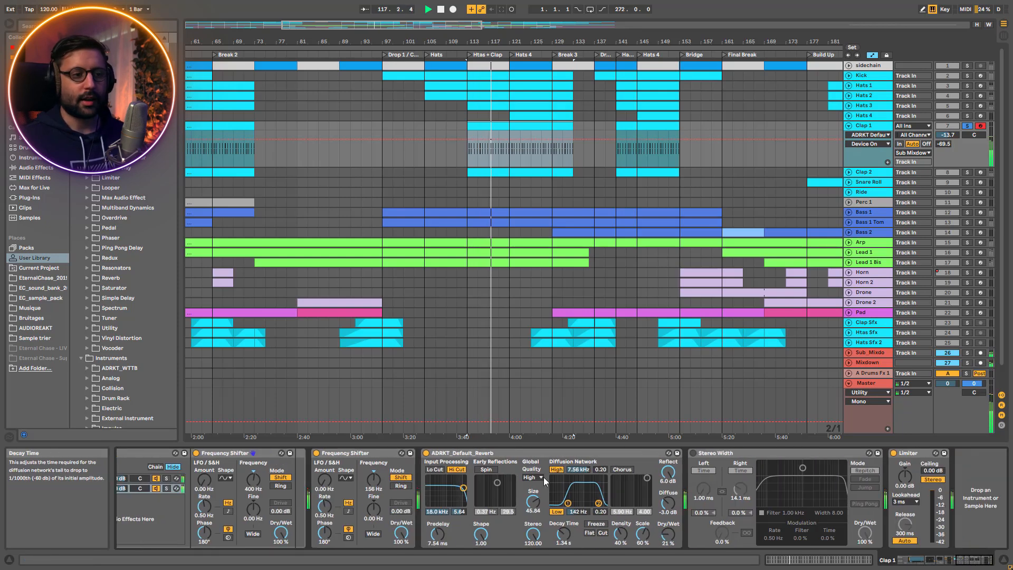
left_click(693, 453)
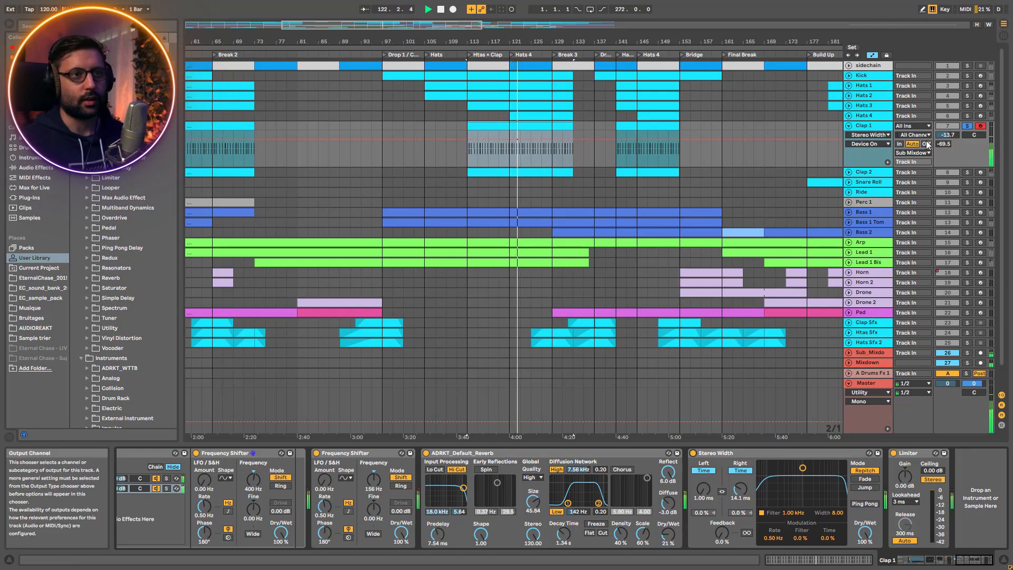
Solo Clap 2, open its Drum Rack sample and look through its effect chain up to the Limiter
left_click(967, 172)
left_click(866, 172)
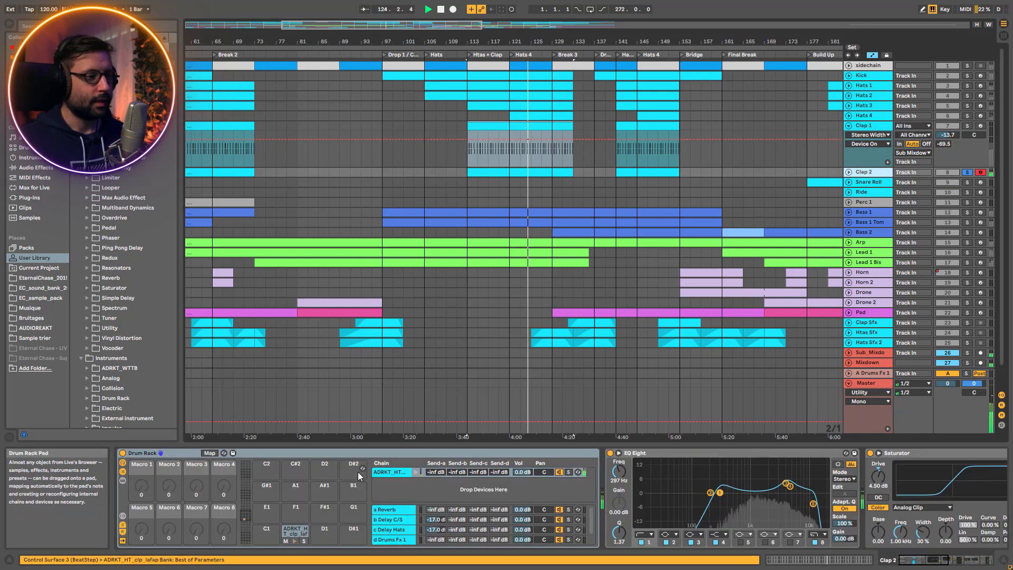
double_click(392, 474)
left_click_drag(920, 562, 976, 561)
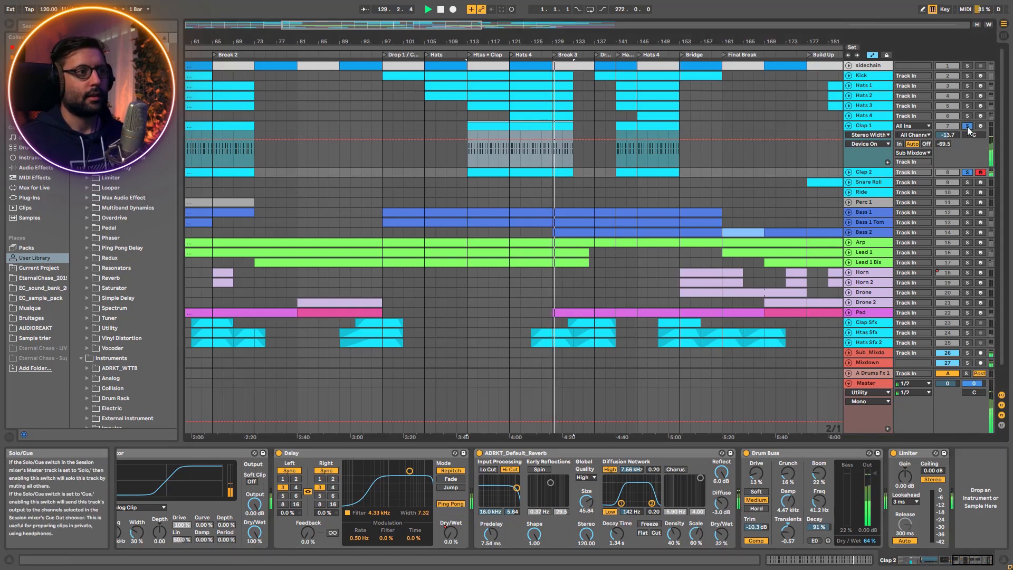
Play the soloed Clap 1 from its clip at bar 113, then add Clap 2 to the solo
double_click(968, 173)
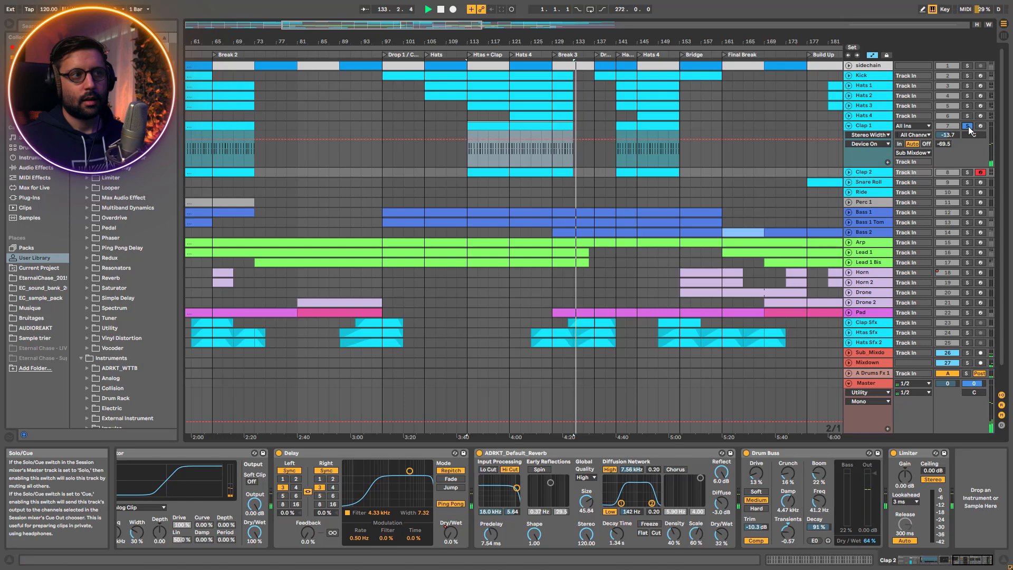
left_click(516, 153)
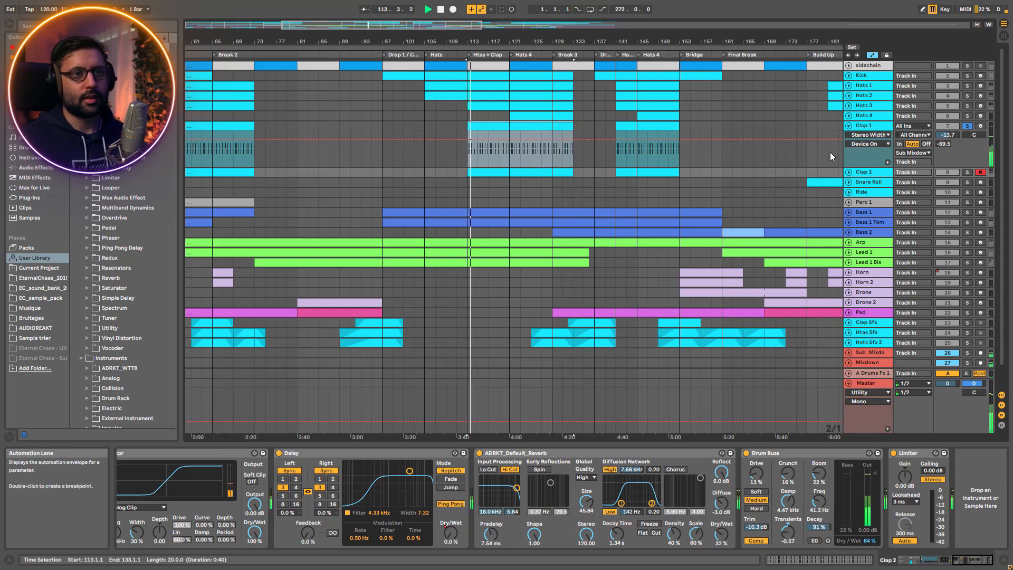
left_click(968, 172)
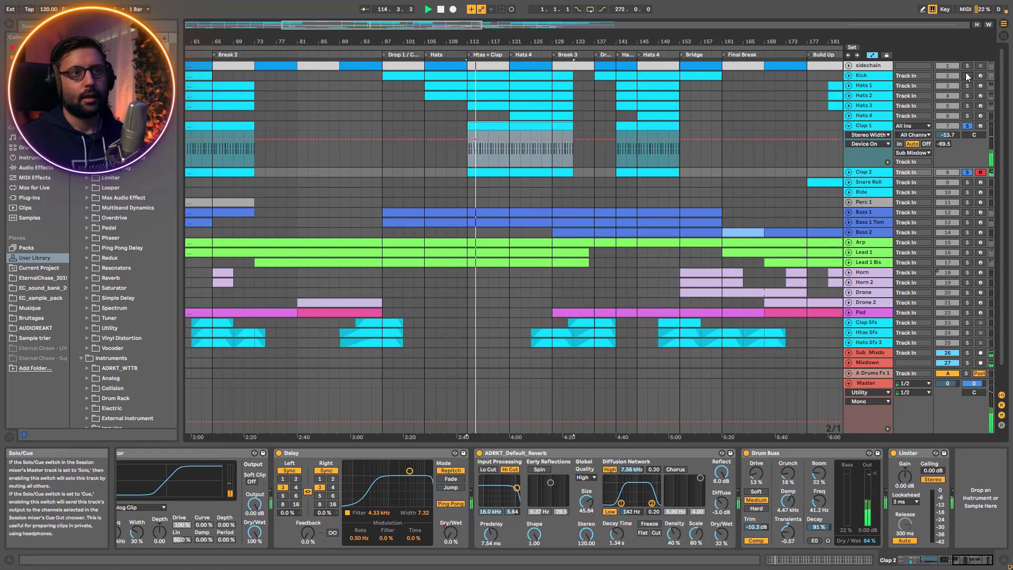
Play the claps with the Kick and Hats 1 to 4 added to the solo, then stop and unsolo them
left_click(968, 86)
left_click(968, 96)
left_click(969, 106)
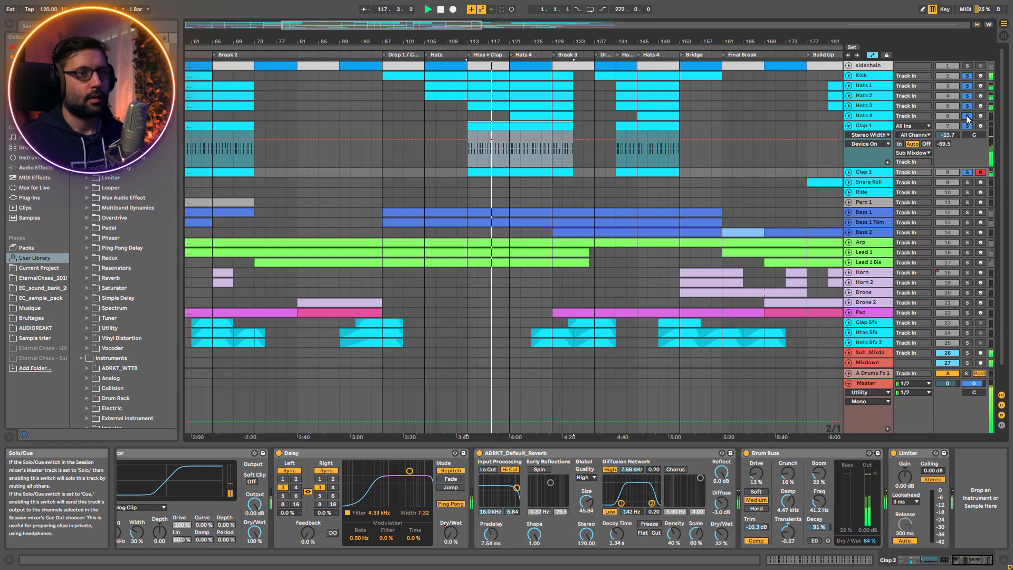
key("space")
left_click(969, 173)
Solo the Snare Roll track and play its clip from the start of the Build Up section
left_click(966, 182)
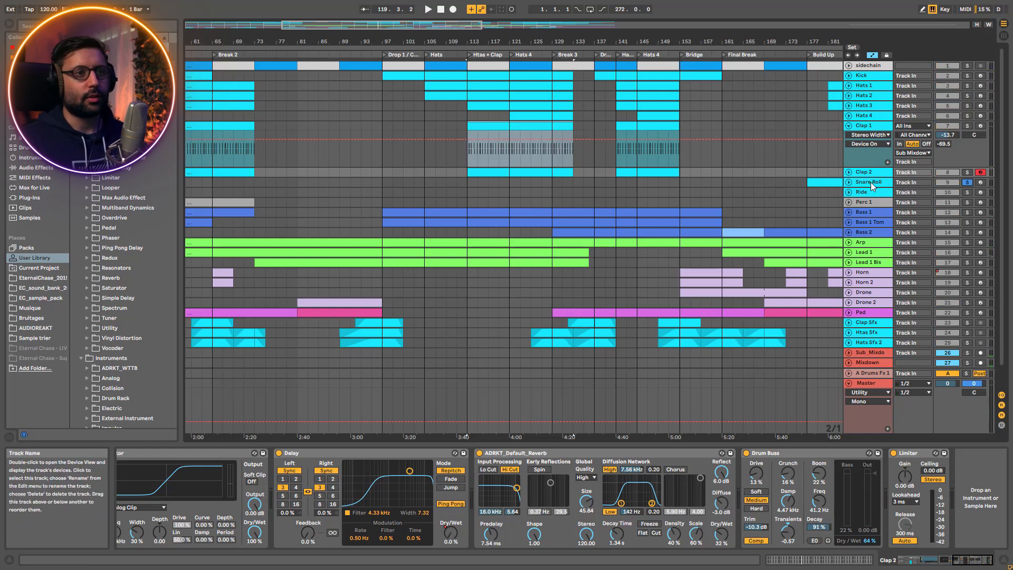
left_click(812, 181)
key("space")
left_click_drag(442, 21, 801, 176)
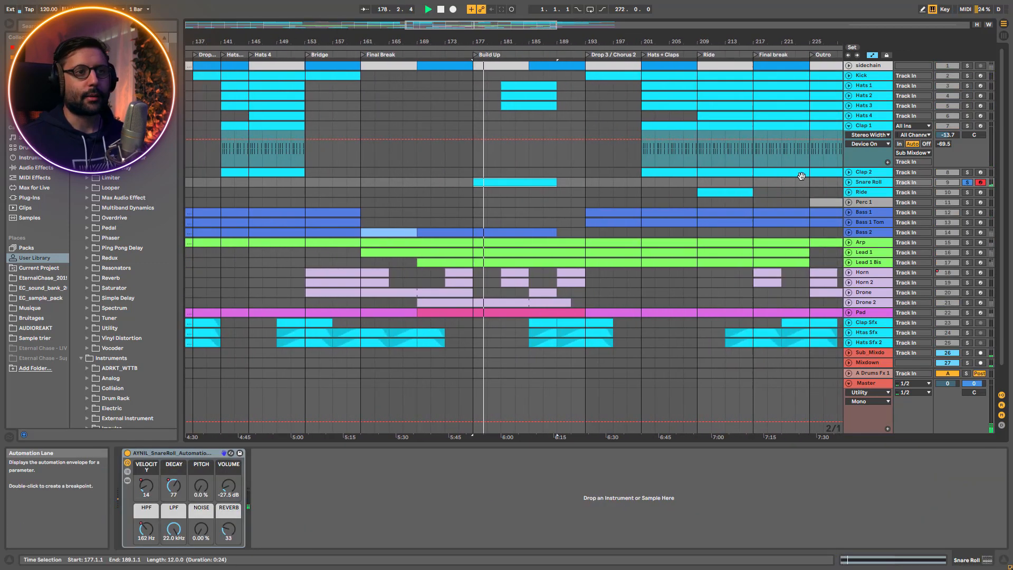
Unfold the Snare Roll track, open its Build Up clip to view the VELOCITY automation, then fold the track again
left_click(848, 182)
left_click(543, 188)
double_click(536, 183)
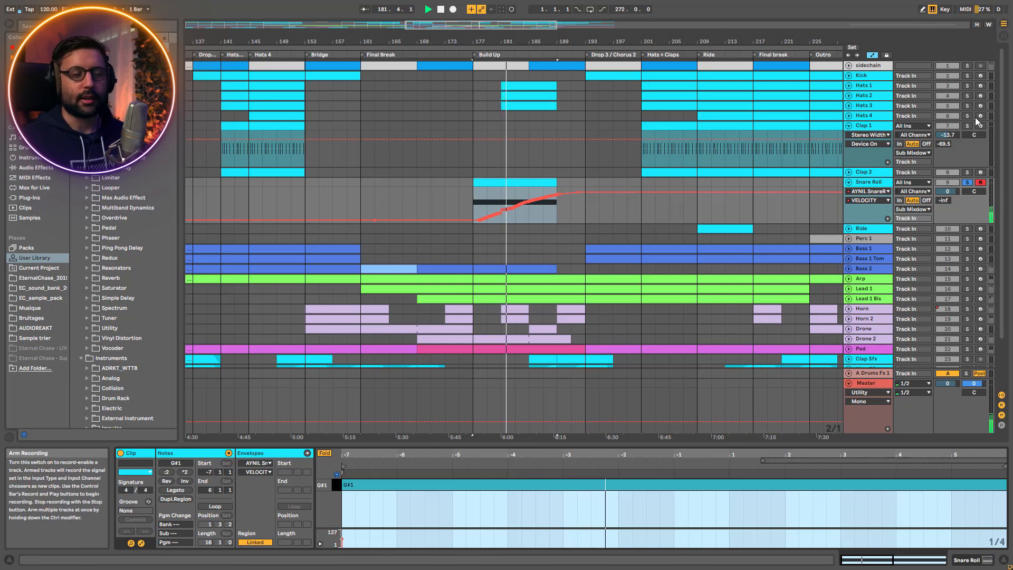
left_click(849, 182)
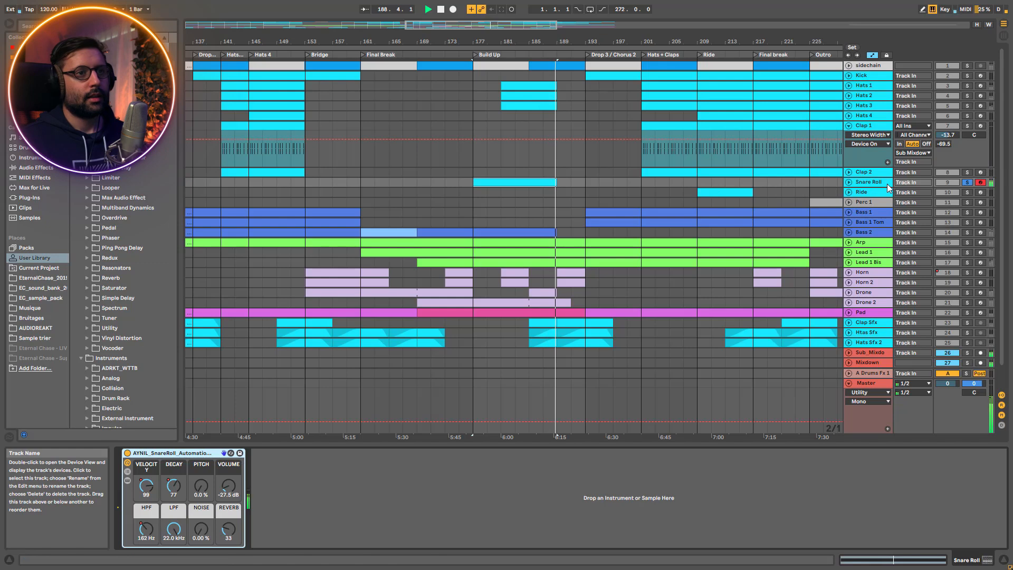
Unsolo the Snare Roll and play the Build Up section with the full mix, then stop playback
left_click(967, 182)
key("space")
left_click(515, 173)
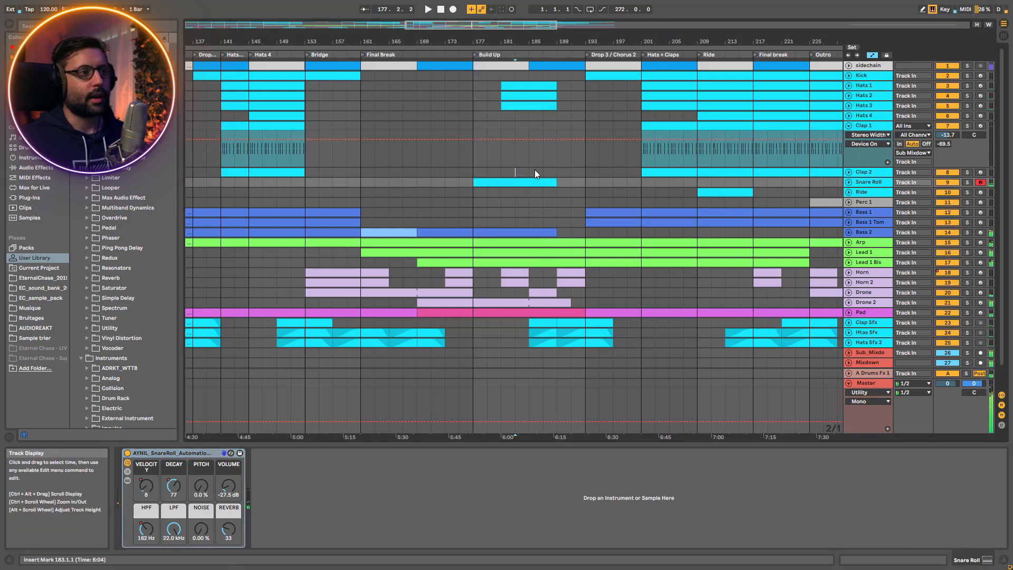
key("space")
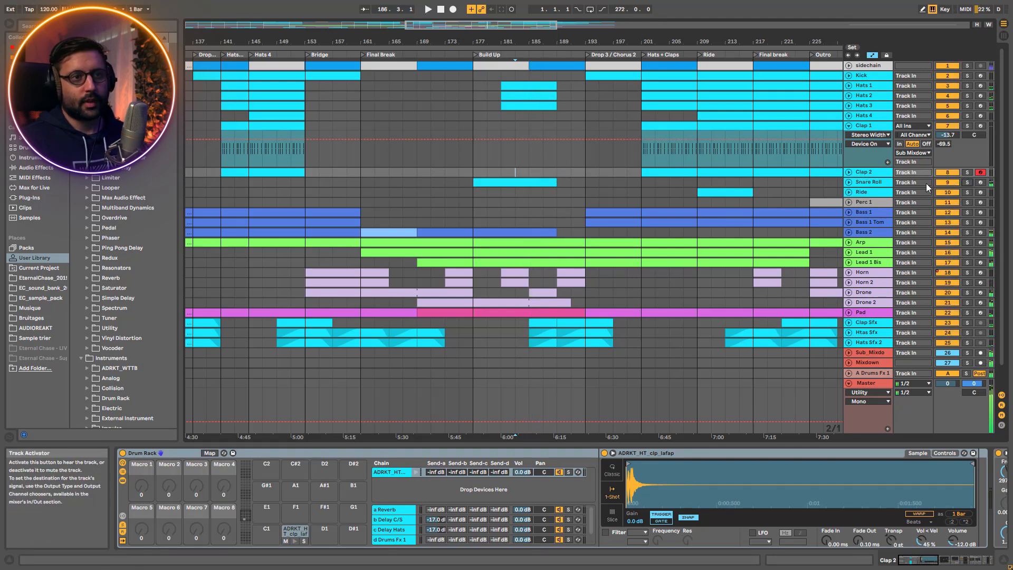
Open the Ride track's devices, solo it and play its clip from bar 209
left_click(874, 195)
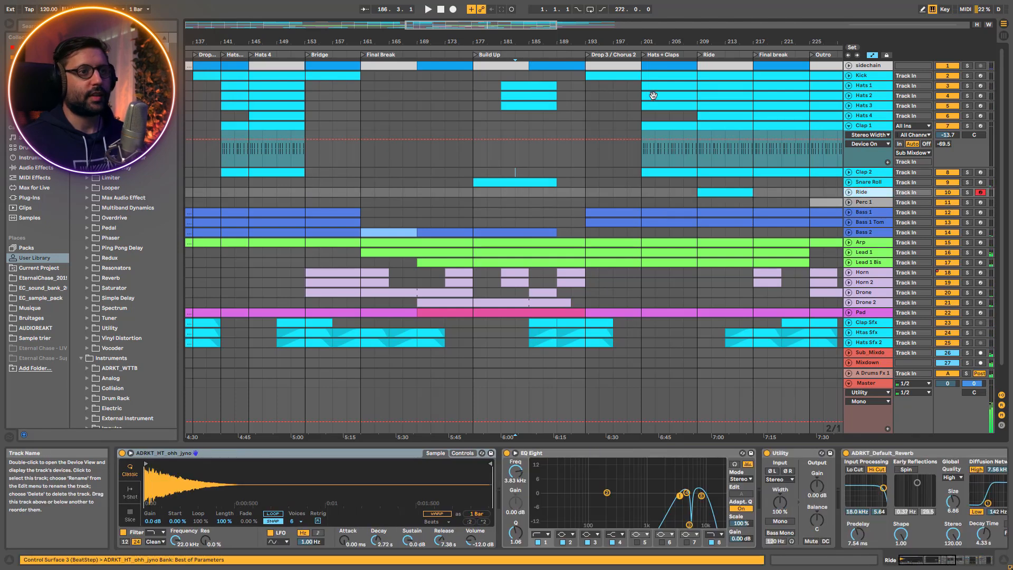
left_click_drag(450, 25, 487, 25)
left_click(551, 191)
key("space")
left_click(968, 192)
mouse_move(507, 40)
left_mouse_down()
mouse_move(505, 12)
mouse_move(503, 40)
left_mouse_up()
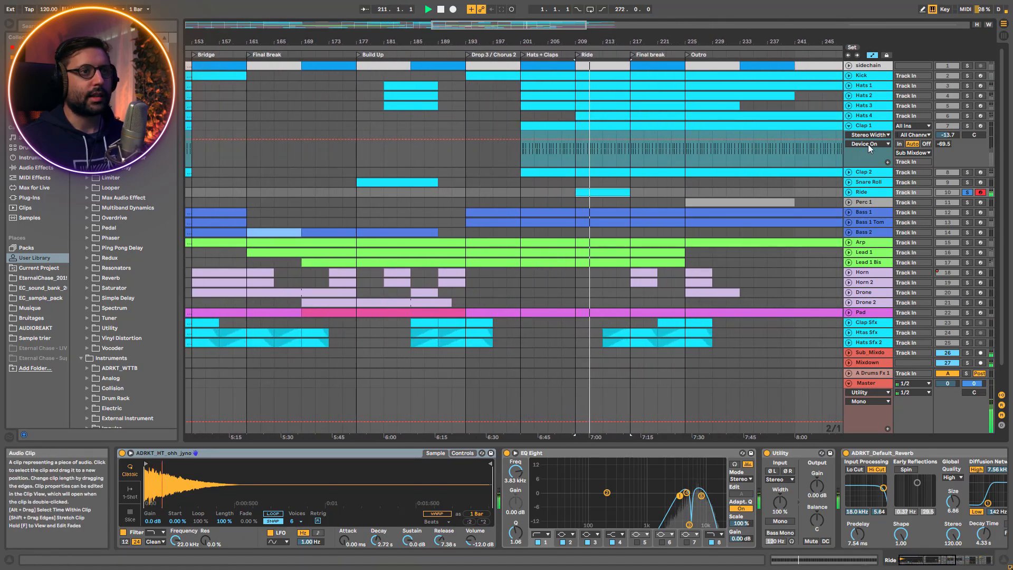
Compare the Ride with Hats 4 and Hats 3 by soloing them in turn, then solo the Ride again and stop
left_click(968, 116)
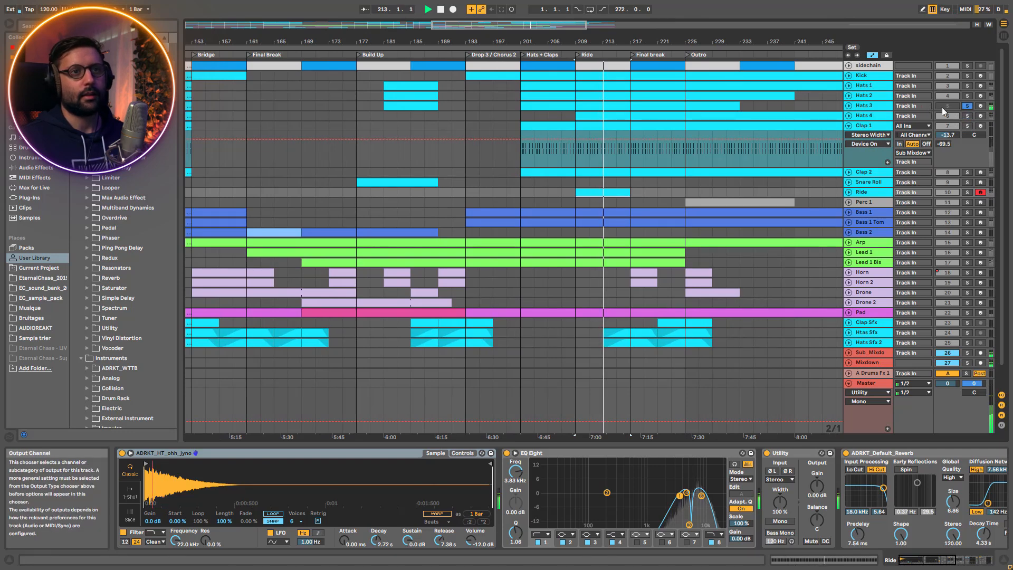
left_click(968, 105)
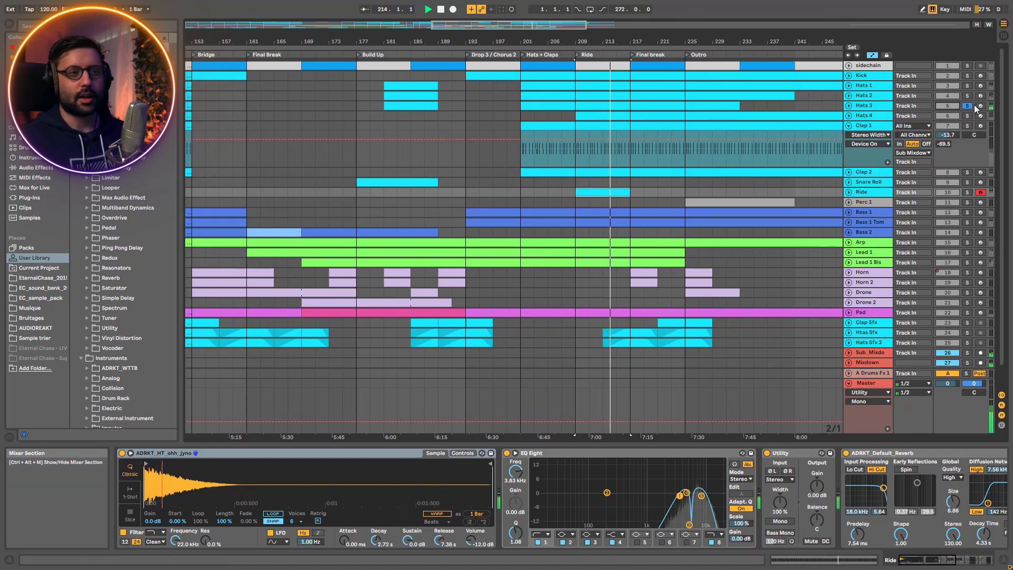
left_click(967, 193)
key("space")
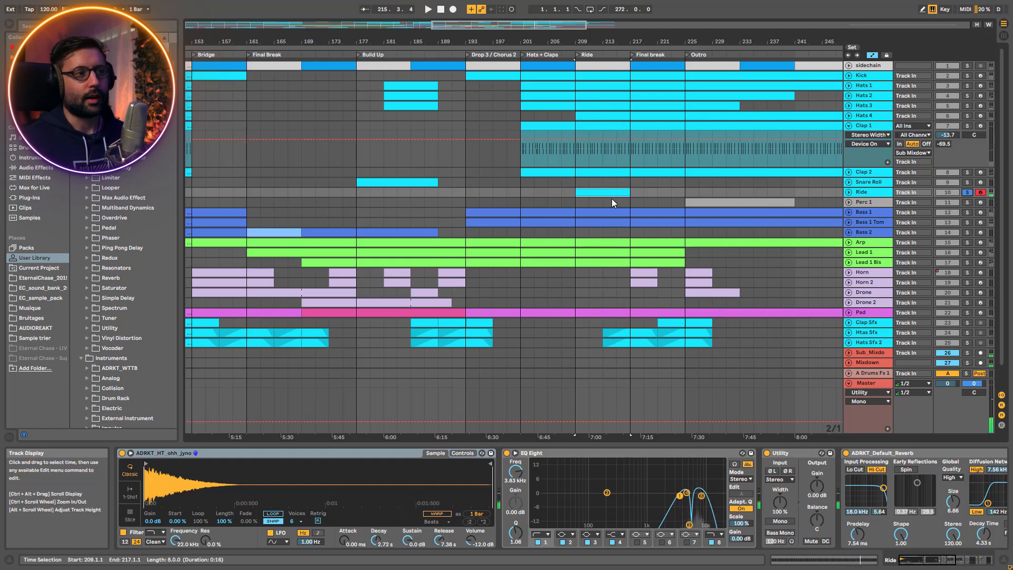
Bypass the Stereo Width, Reverb and Compressor devices in the Ride's effect chain and return to its EQ Eight
left_click_drag(931, 560, 972, 565)
left_click(788, 455)
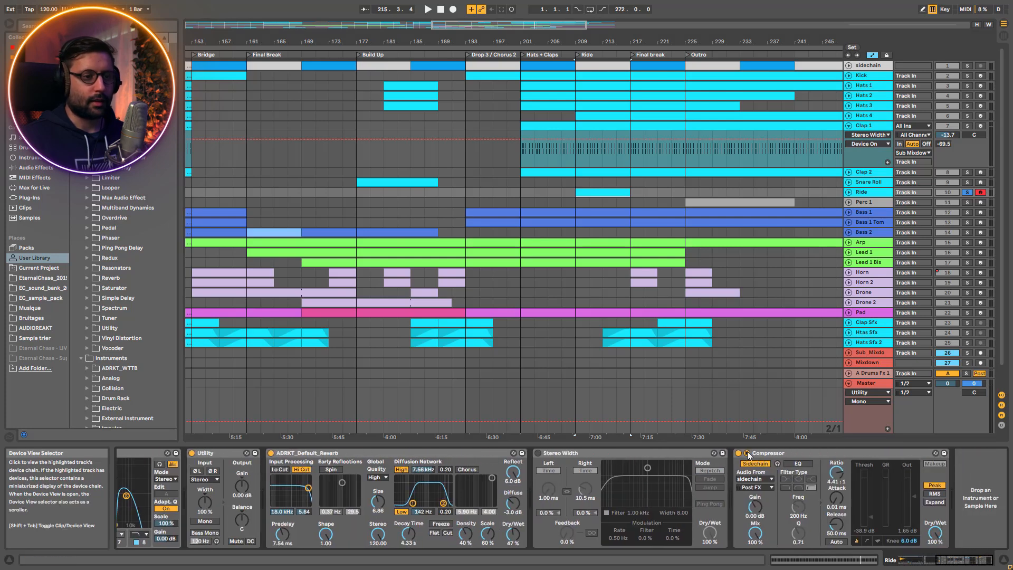
left_click(271, 453)
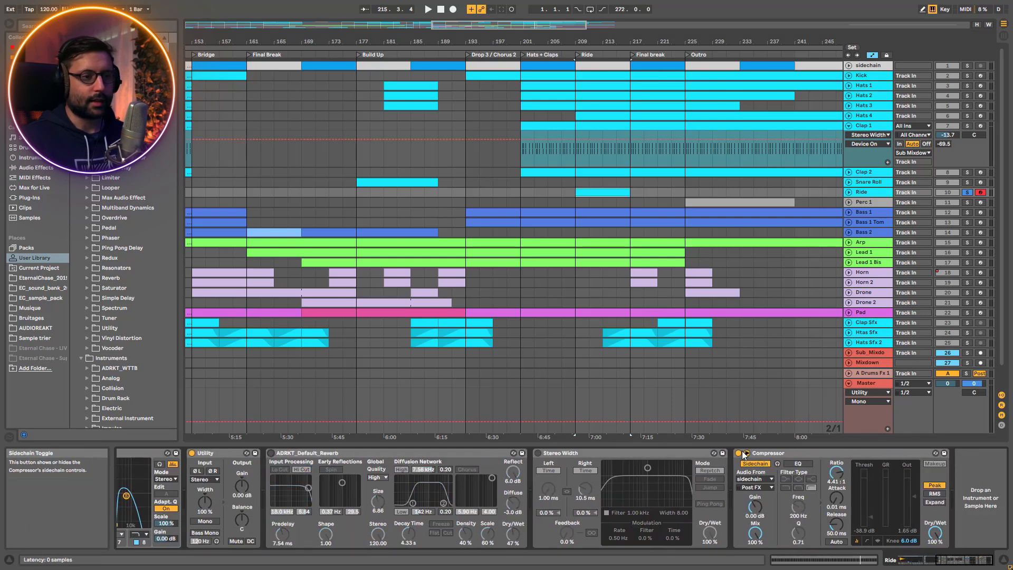
left_click(909, 567)
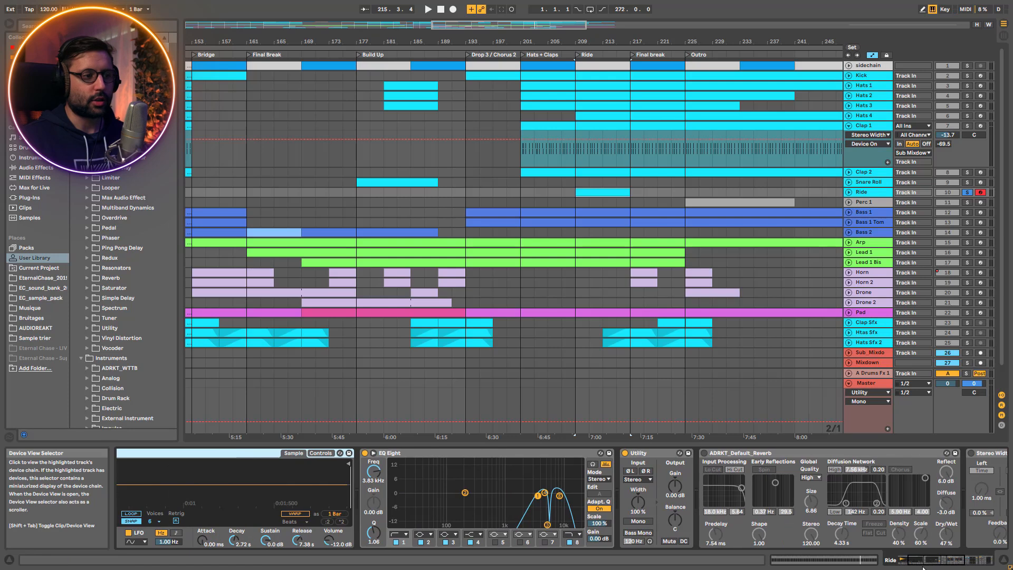
Play the soloed Ride with its EQ Eight turned off, then turn the EQ Eight on again
key("space")
left_click(364, 453)
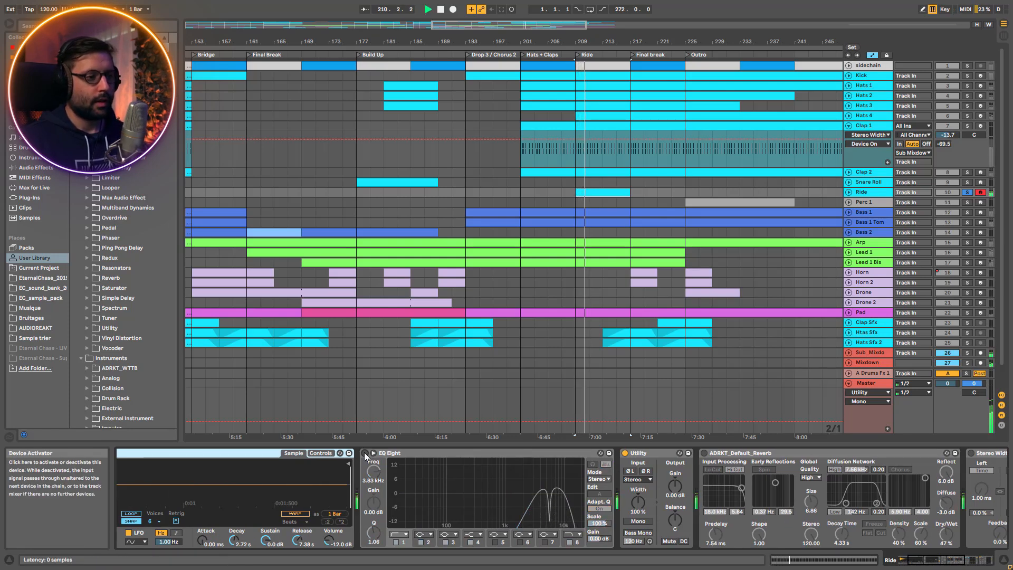
left_click(365, 453)
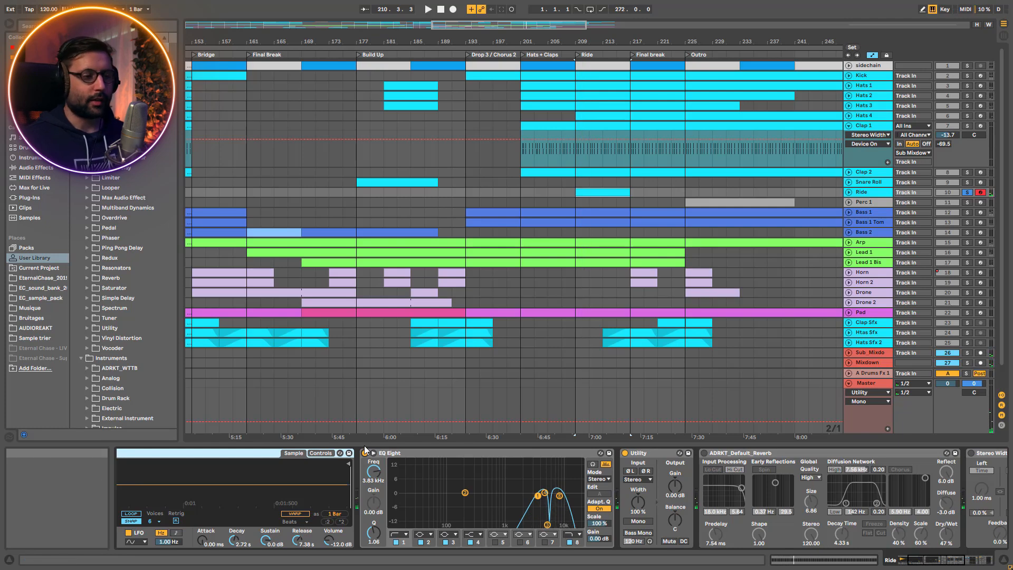
Play the Ride while turning its Reverb, Stereo Width and sidechain Compressor back on one after another
key("space")
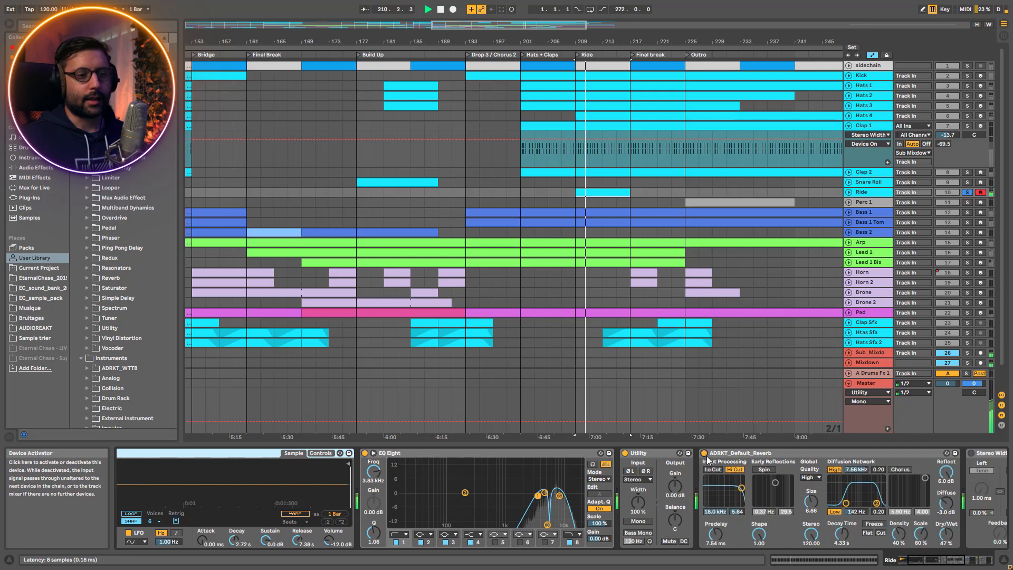
left_click_drag(946, 564, 955, 563)
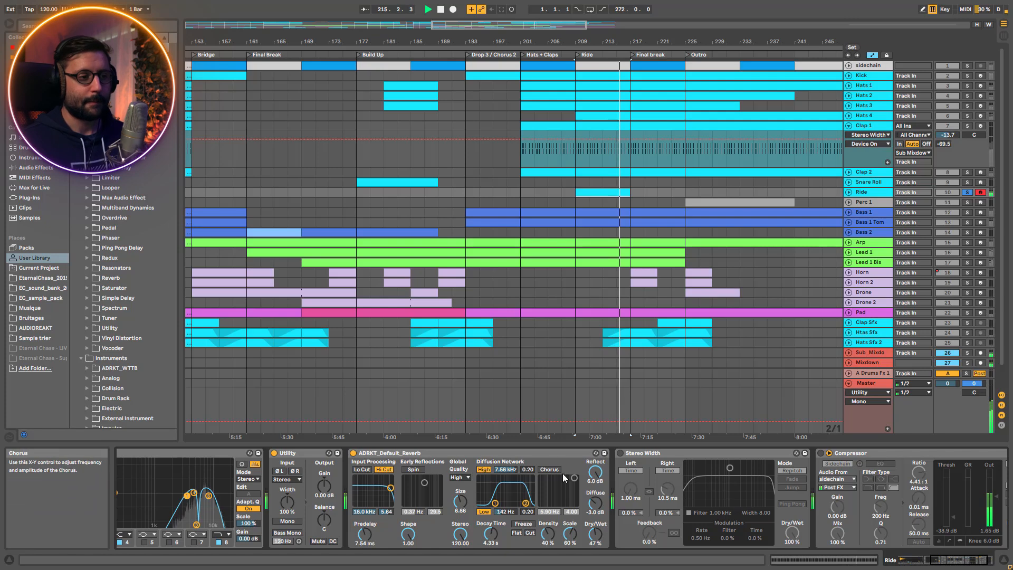
left_click(621, 453)
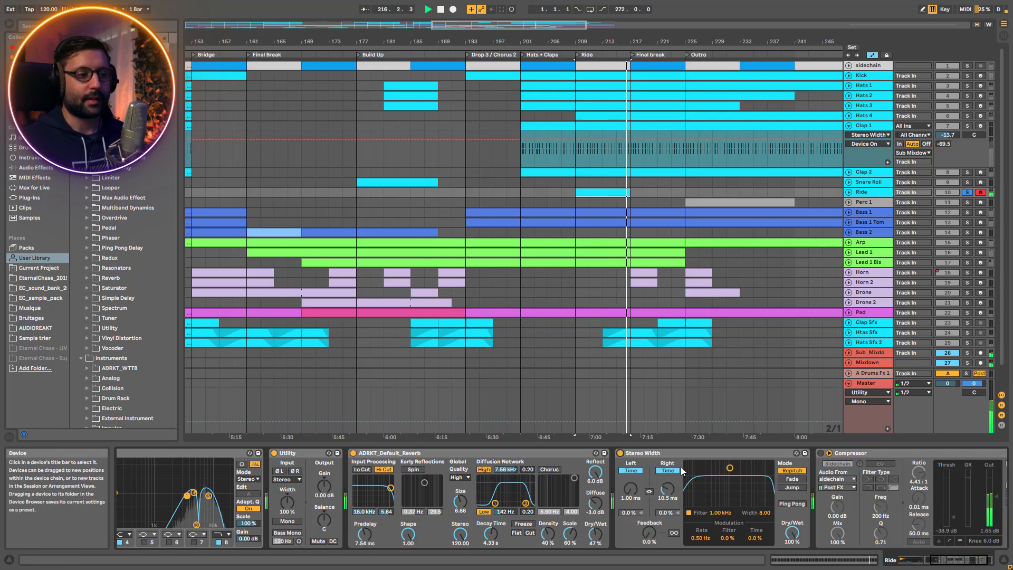
key("space")
key("space")
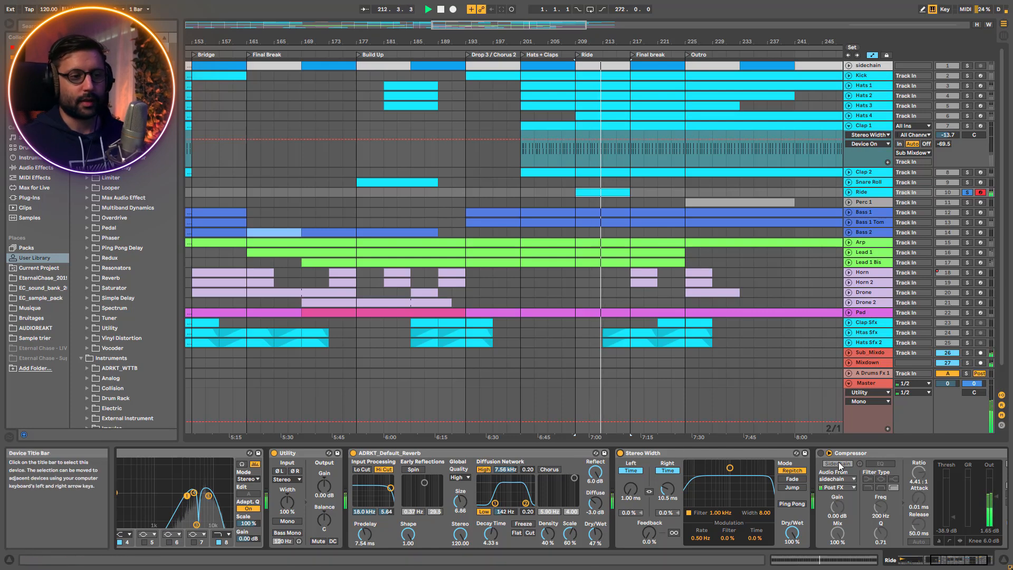
left_click(821, 454)
left_click_drag(962, 560, 975, 562)
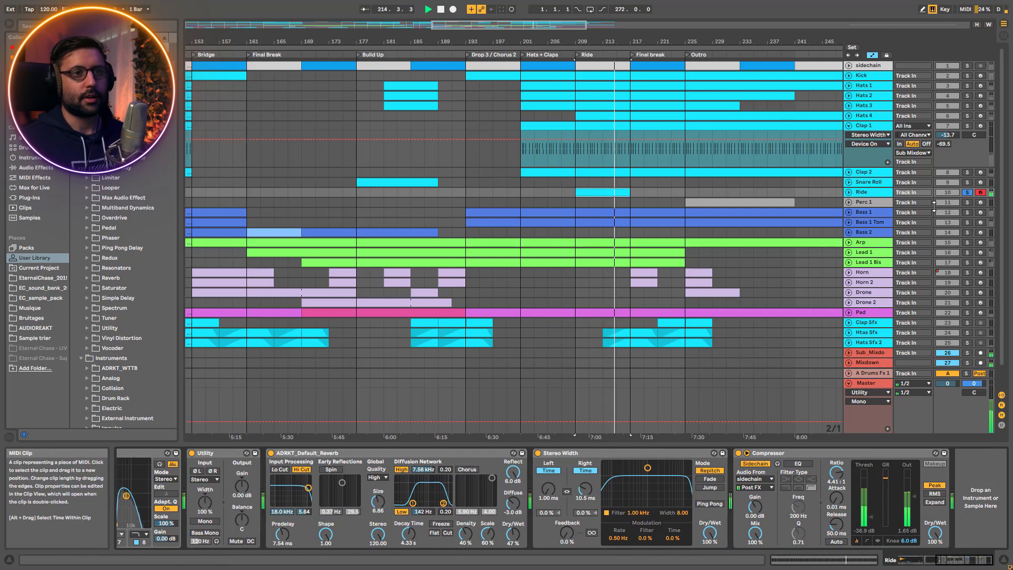
Unsolo the Ride, try its Compressor threshold at -14.2 dB within the full mix, then lower it again and stop
left_click(967, 192)
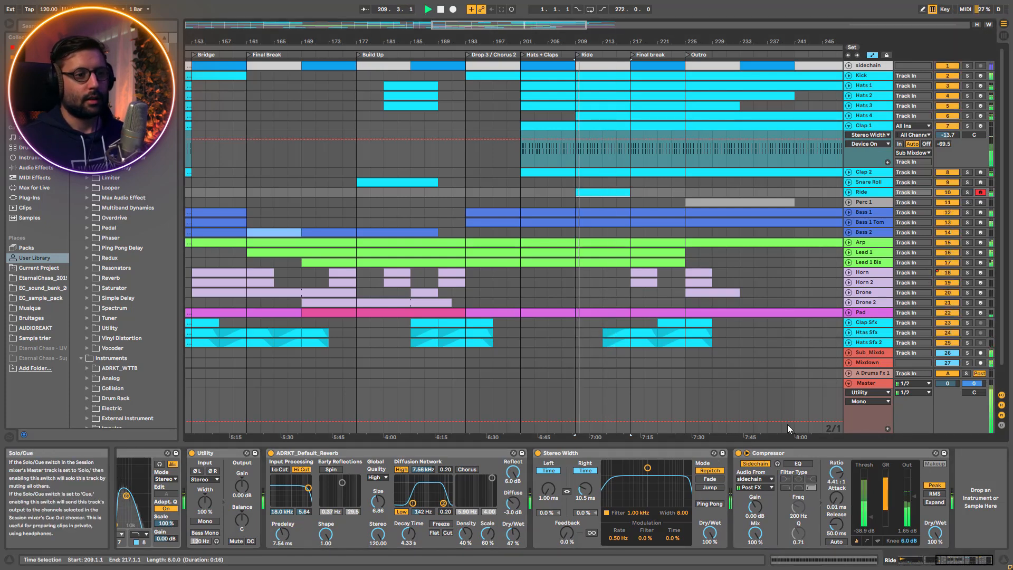
left_click_drag(864, 508, 864, 494)
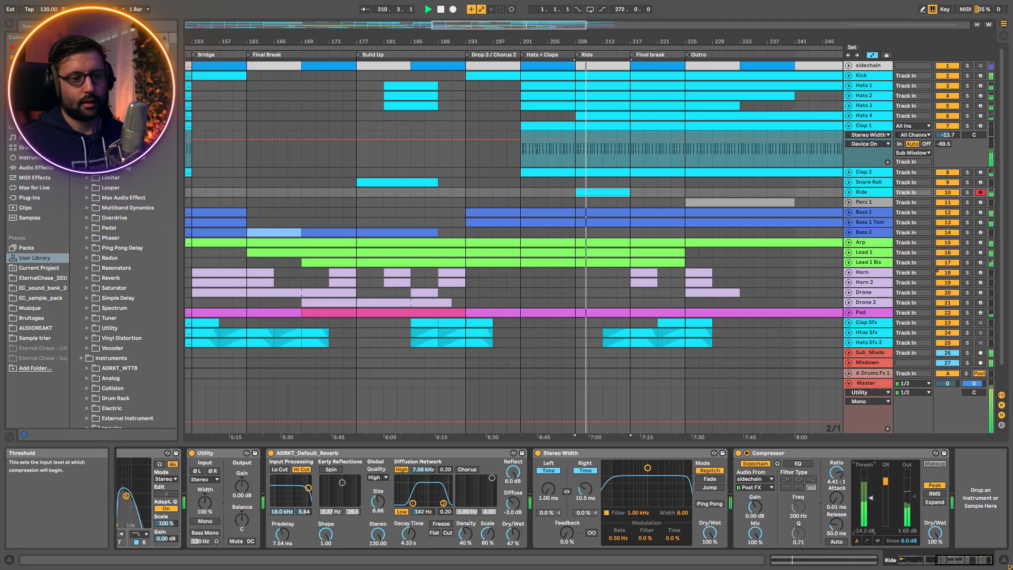
left_click_drag(864, 493, 864, 513)
key("space")
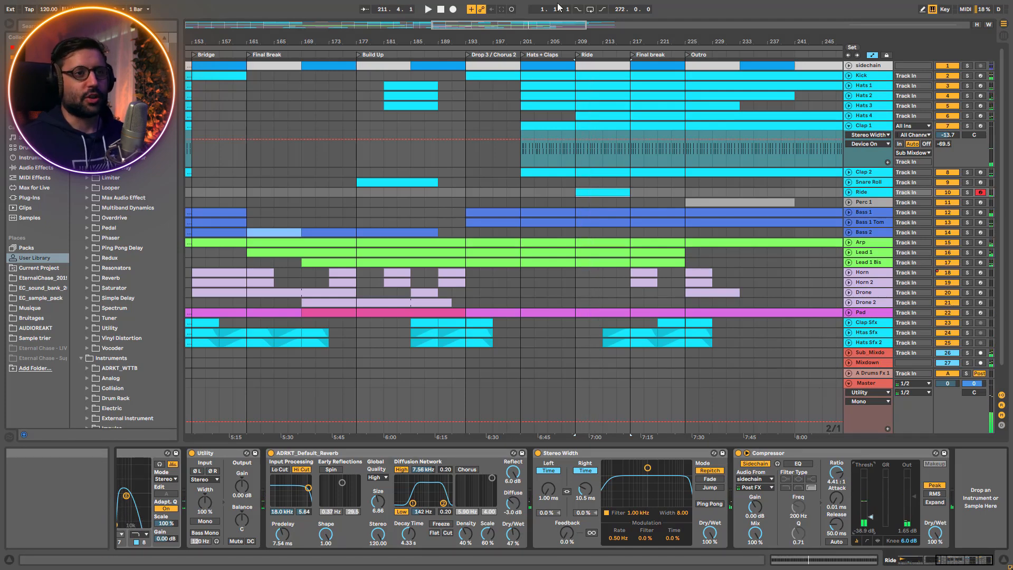
Fold the Clap 1 track, then solo Perc 1 and play its clip in the Outro
left_click(848, 126)
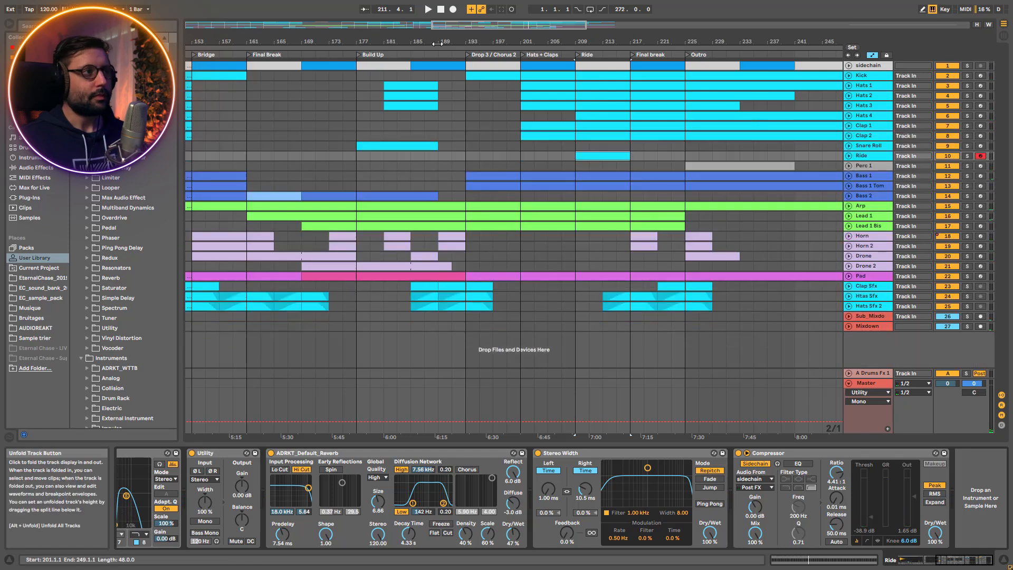
left_click(968, 166)
left_click(746, 167)
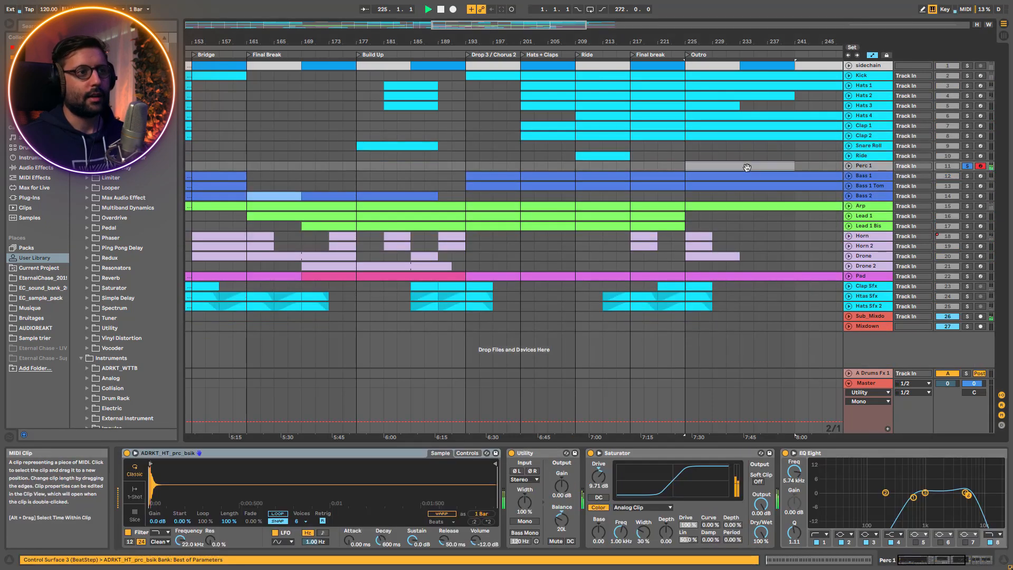
key("space")
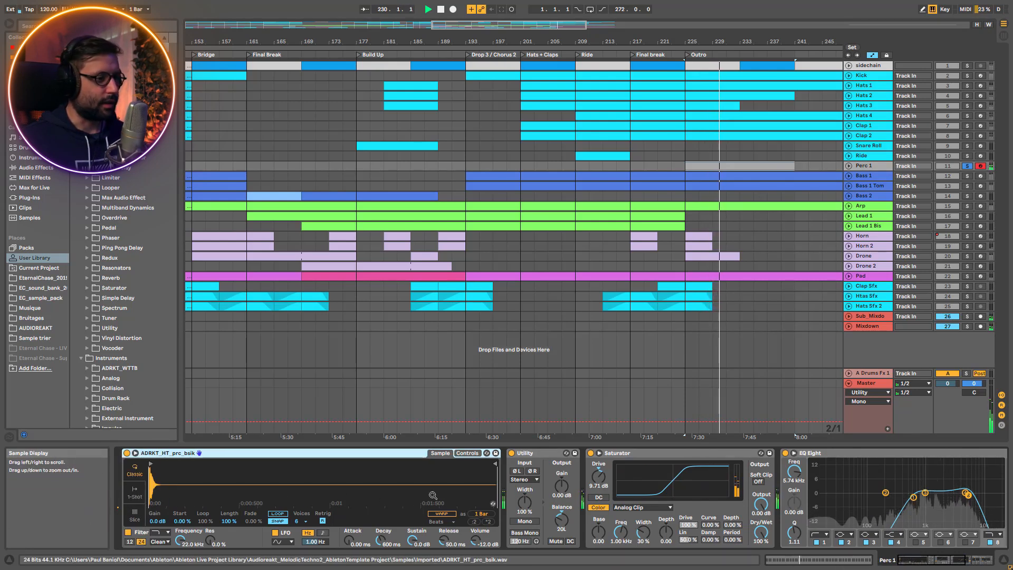
Bypass the Saturator, EQ Eight and Reverb on Perc 1 while it plays
left_click(591, 452)
left_click(785, 453)
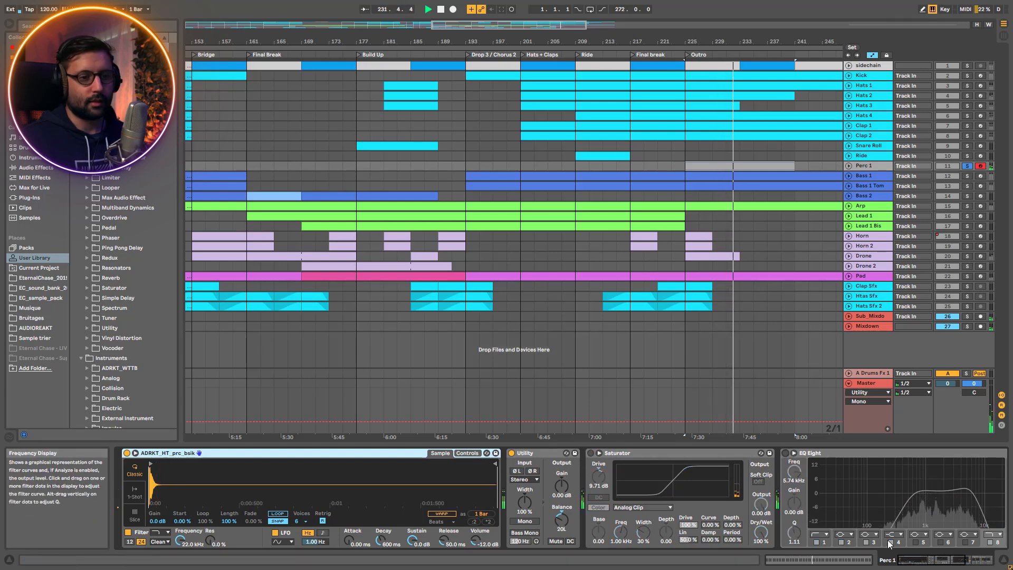
scroll(844, 501, "right", 5)
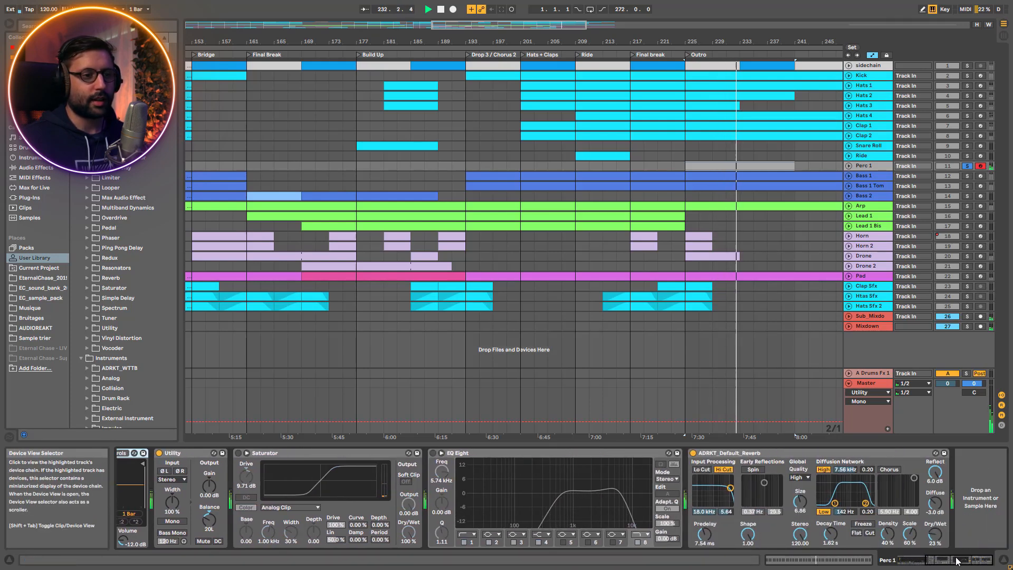
left_click(693, 453)
Turn Perc 1's Saturator, EQ Eight and Reverb back on in order while listening to each
left_click(239, 453)
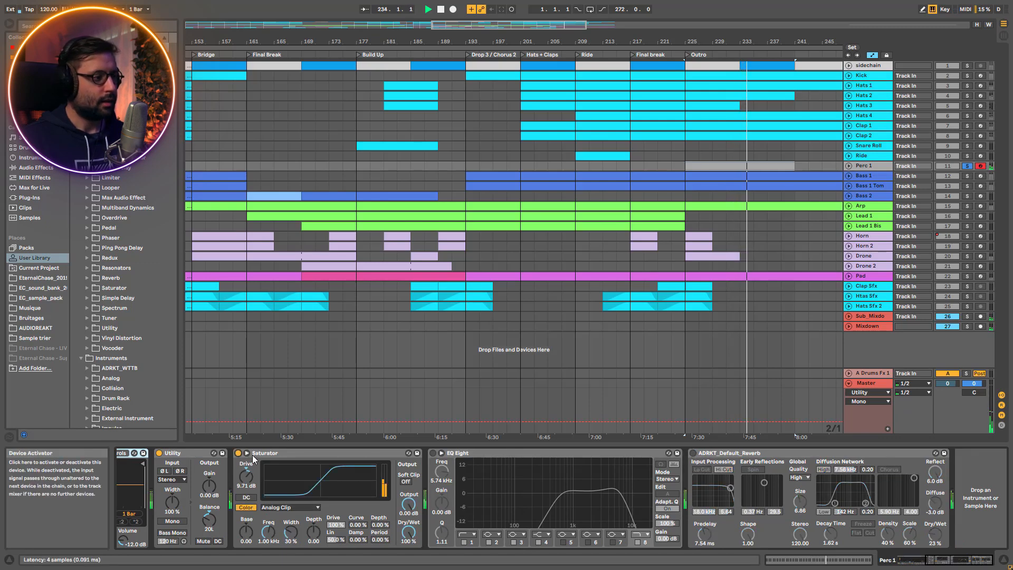
left_click(432, 453)
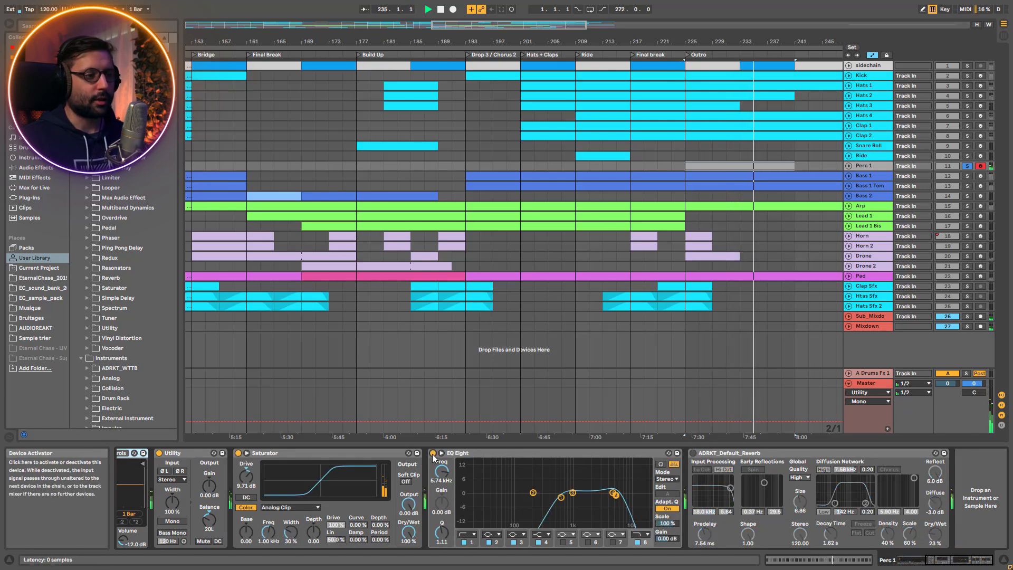
left_click(692, 453)
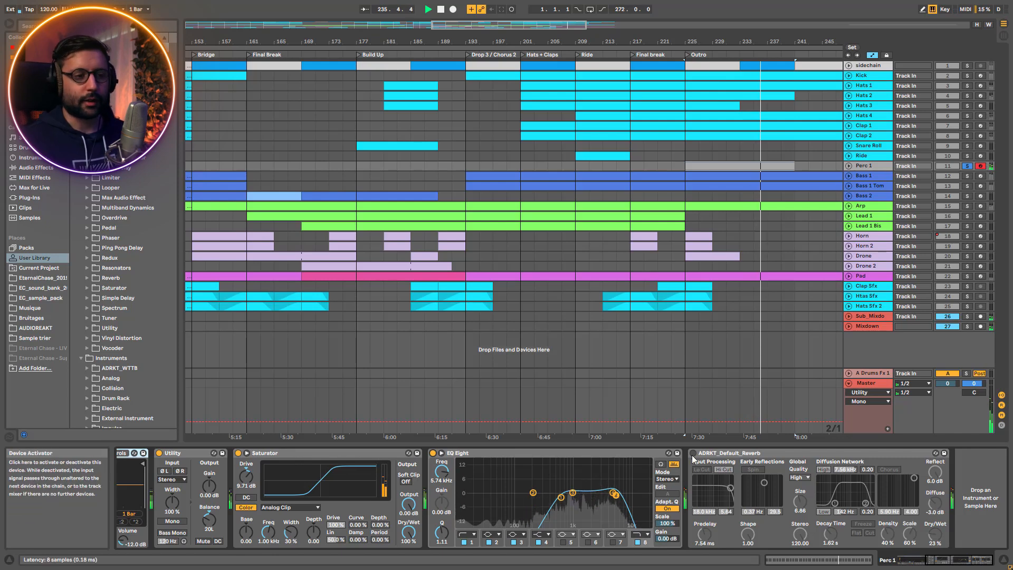
left_click(693, 453)
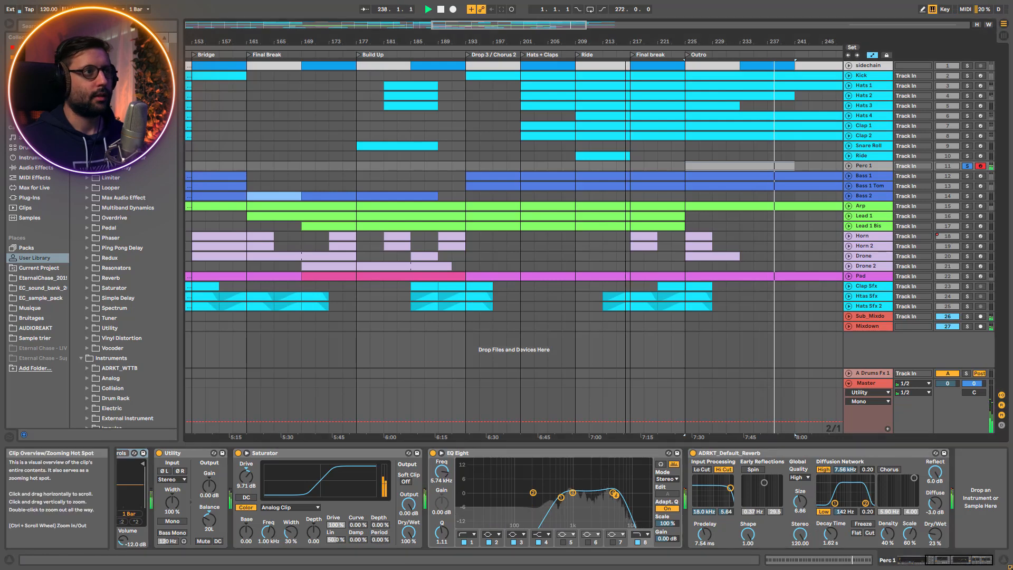
Show the whole arrangement, unsolo Perc 1 and play the full mix from bar 25, where its first clip starts, then stop
double_click(472, 23)
key("space")
left_click_drag(471, 24, 472, 12)
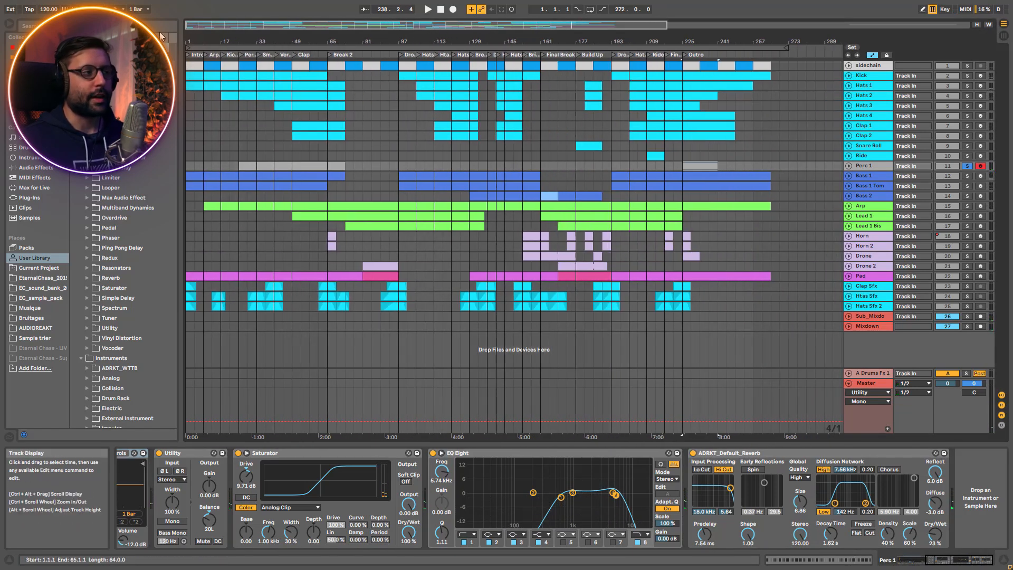
left_click(240, 154)
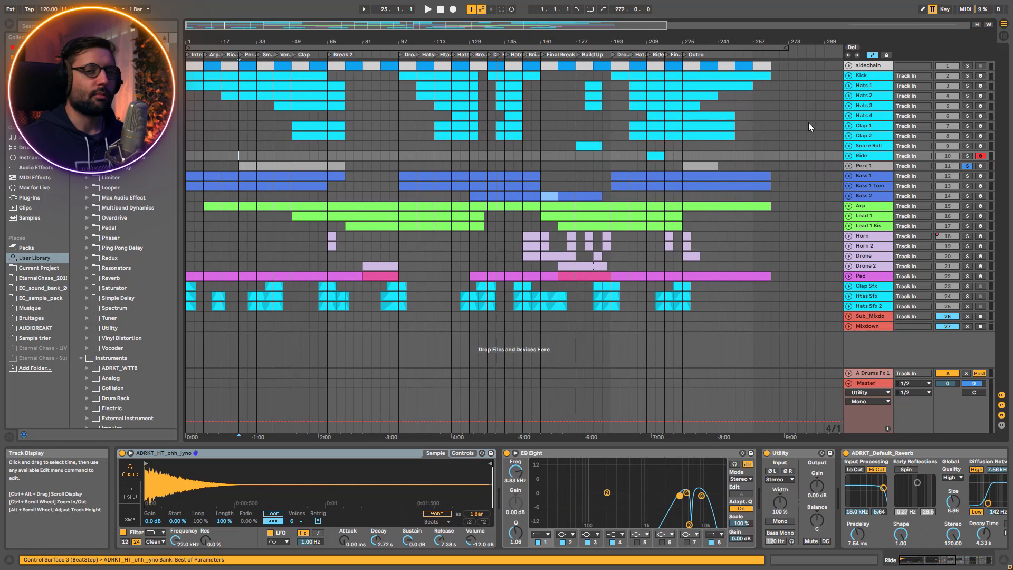
left_click(968, 166)
key("space")
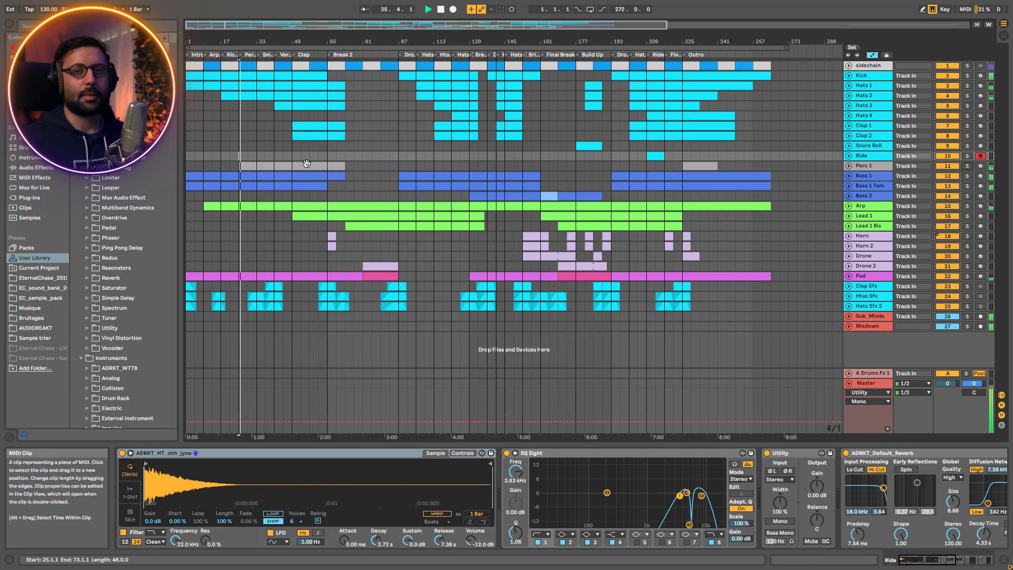
left_click(543, 235)
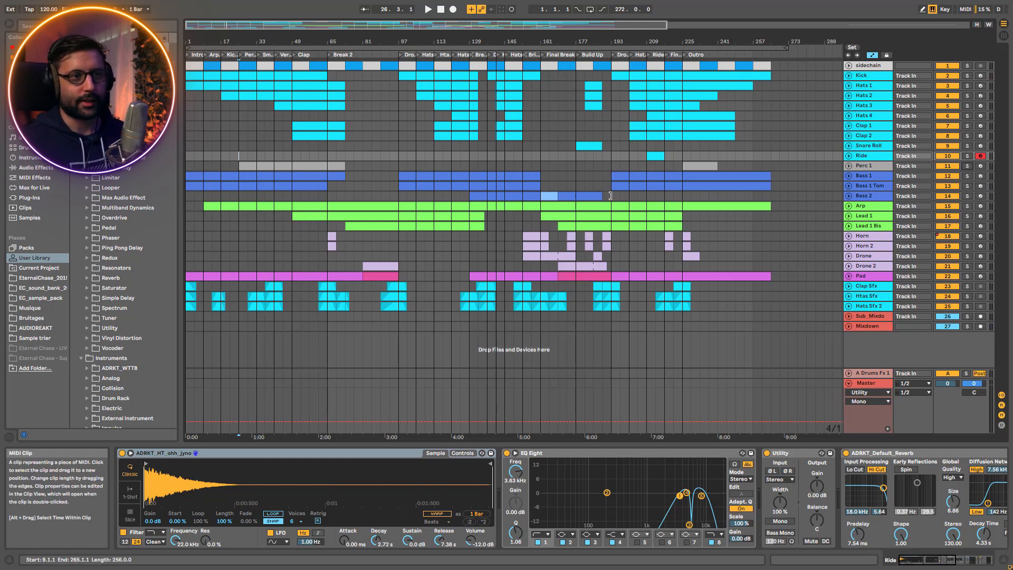
Select and solo the Bass 1 track, then play its clip from bar 97
left_click(863, 176)
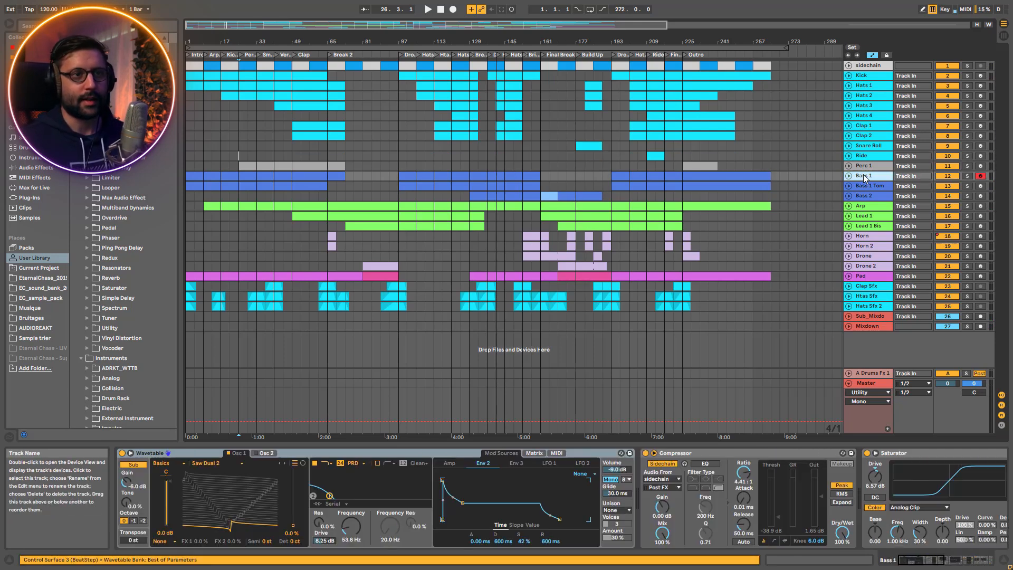
left_click(971, 177)
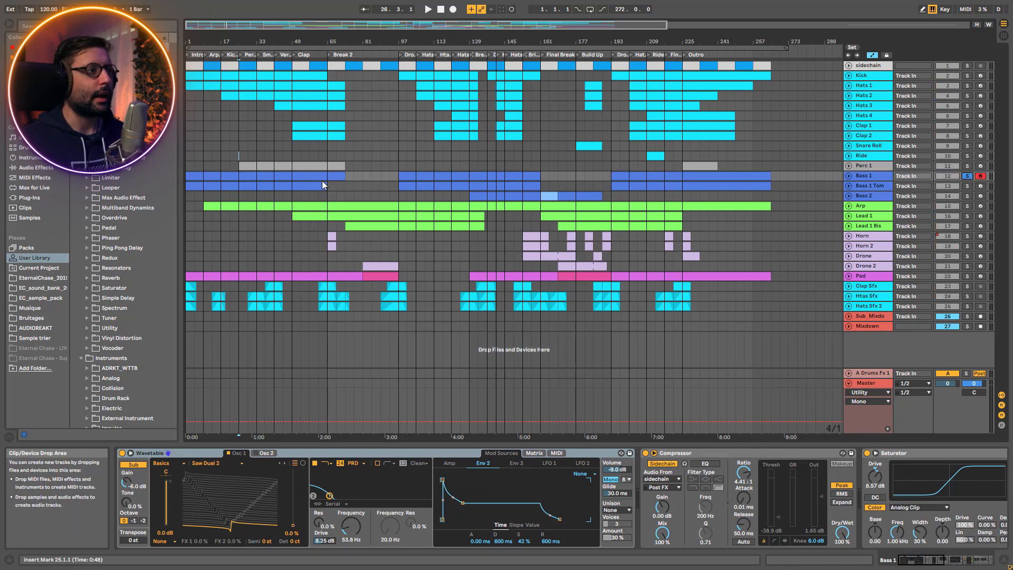
left_click(404, 178)
key("space")
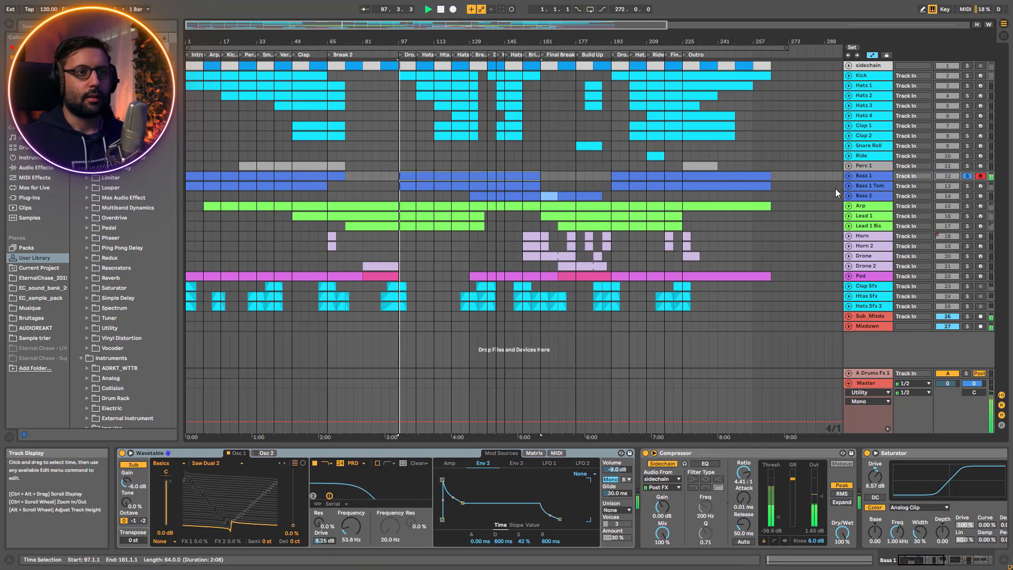
Bypass the Reverb, Delay, EQ Eight and Saturator on Bass 1 during playback, then stop
left_click_drag(915, 560, 965, 560)
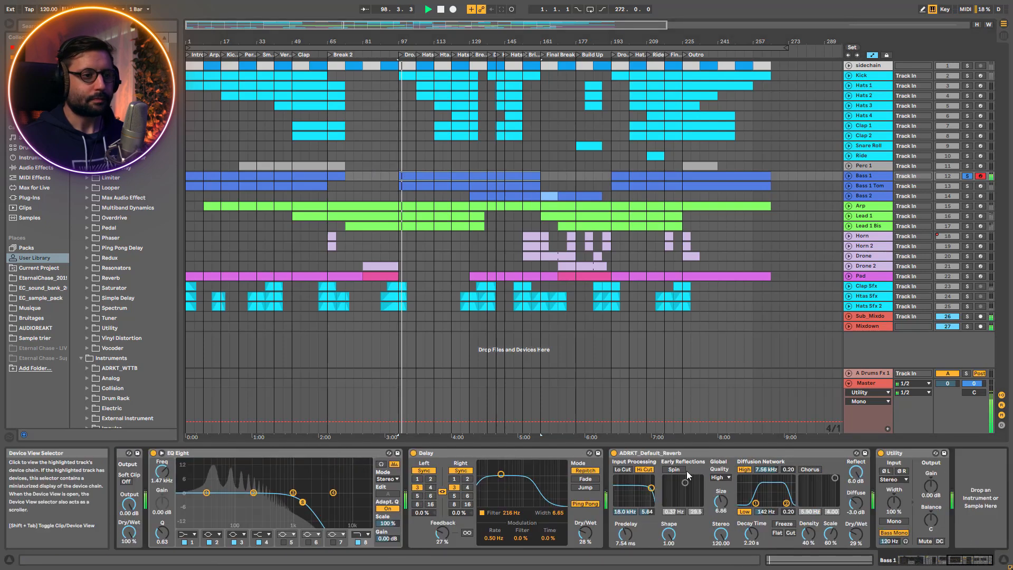
left_click(628, 452)
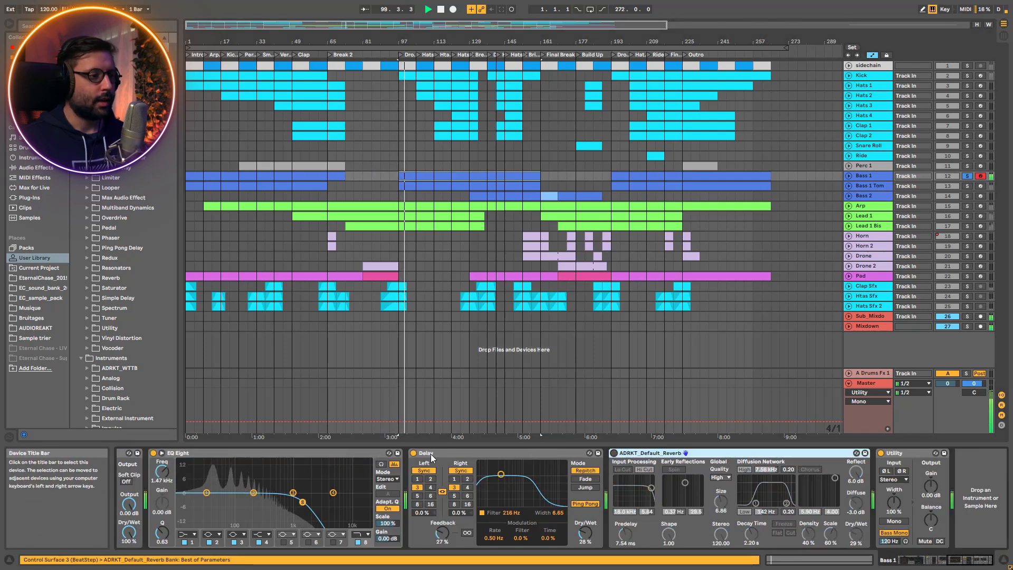
left_click(413, 453)
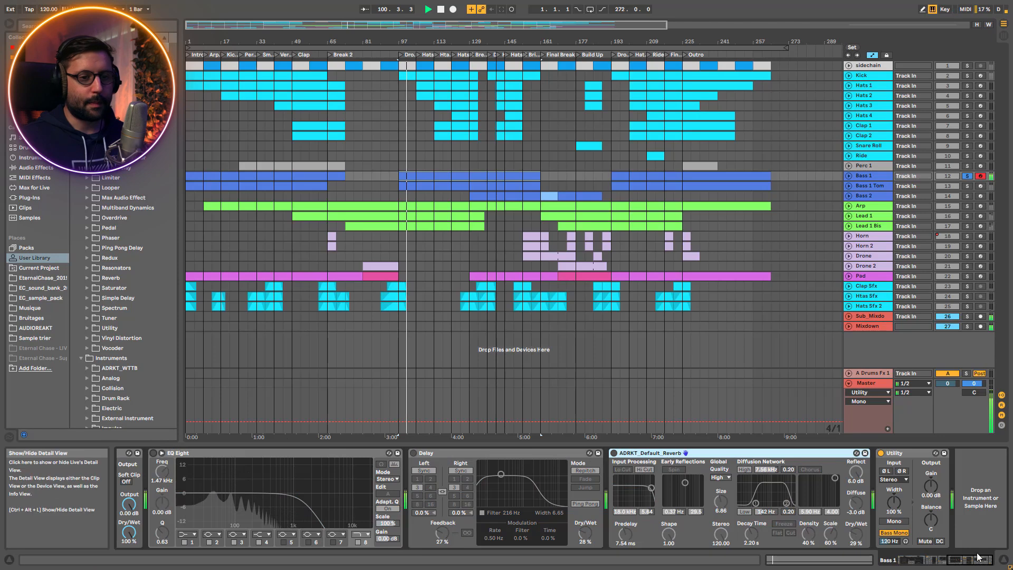
left_click(957, 564)
left_click_drag(958, 564, 914, 563)
left_click(853, 453)
key("space")
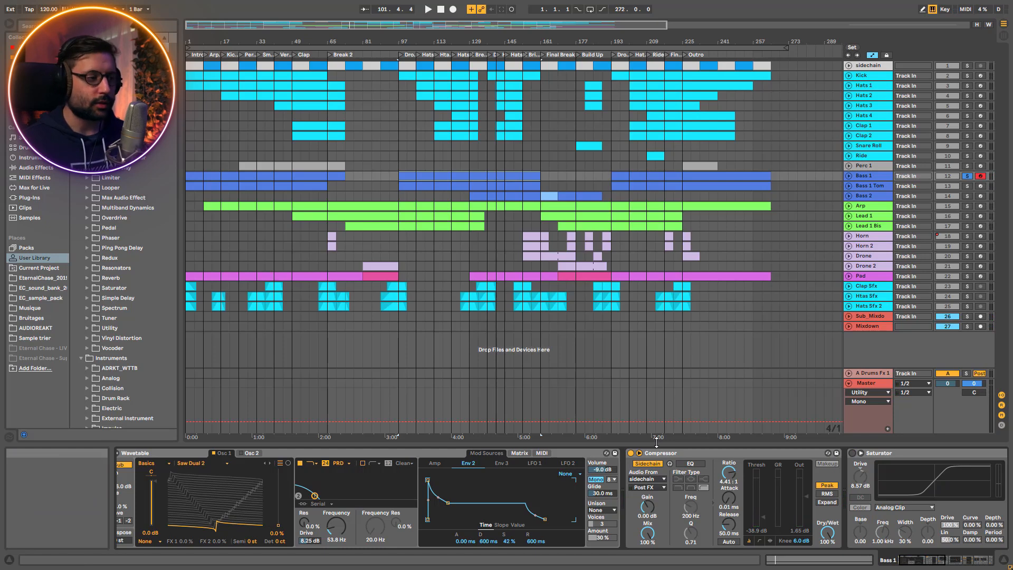
Switch off the Sub oscillator in Bass 1's Wavetable, play the clip, and inspect the filter's PRD circuit type and Drive
left_click_drag(915, 563, 896, 563)
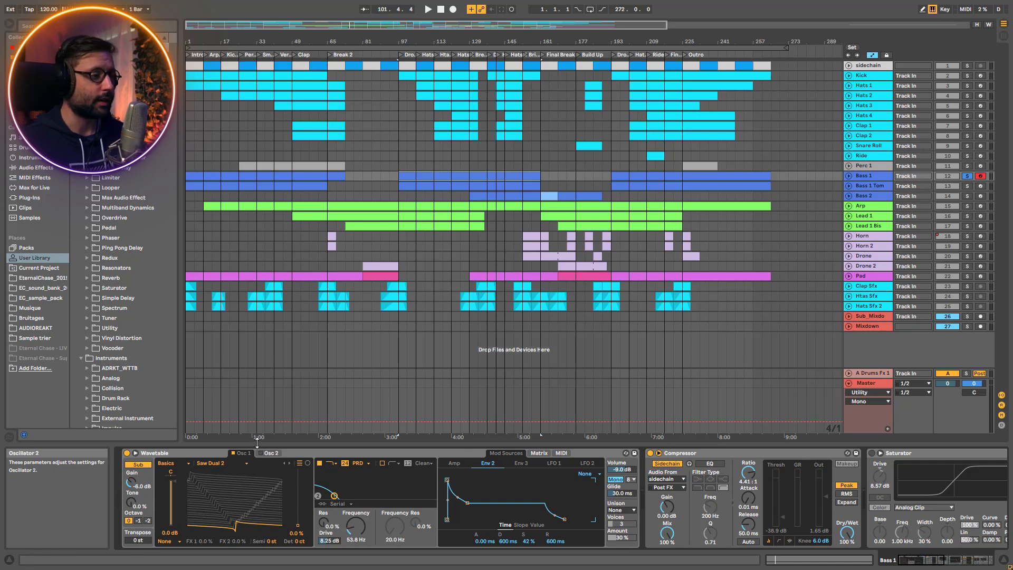
left_click(138, 464)
key("space")
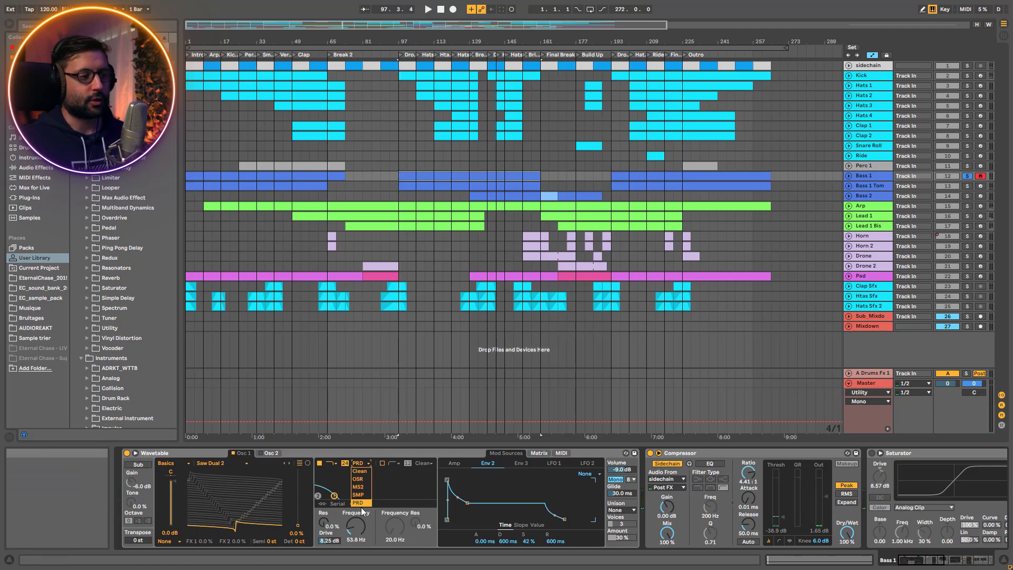
left_click(363, 464)
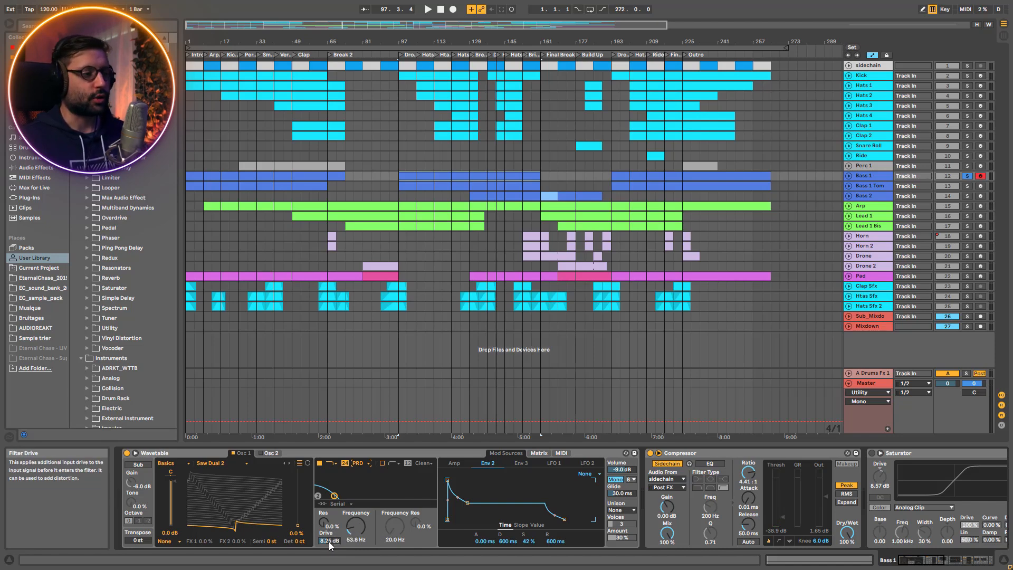
left_click_drag(327, 534, 327, 515)
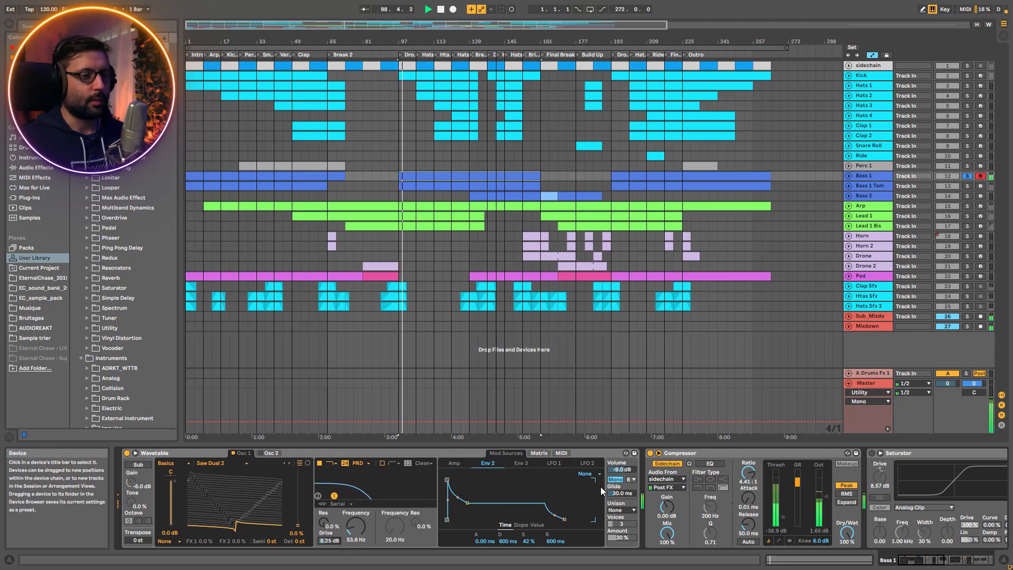
Compare Wavetable's Mono mode off and on while Bass 1 plays, and check oscillator 1's Saw Dual 2 wavetable
left_click(614, 480)
left_click(614, 481)
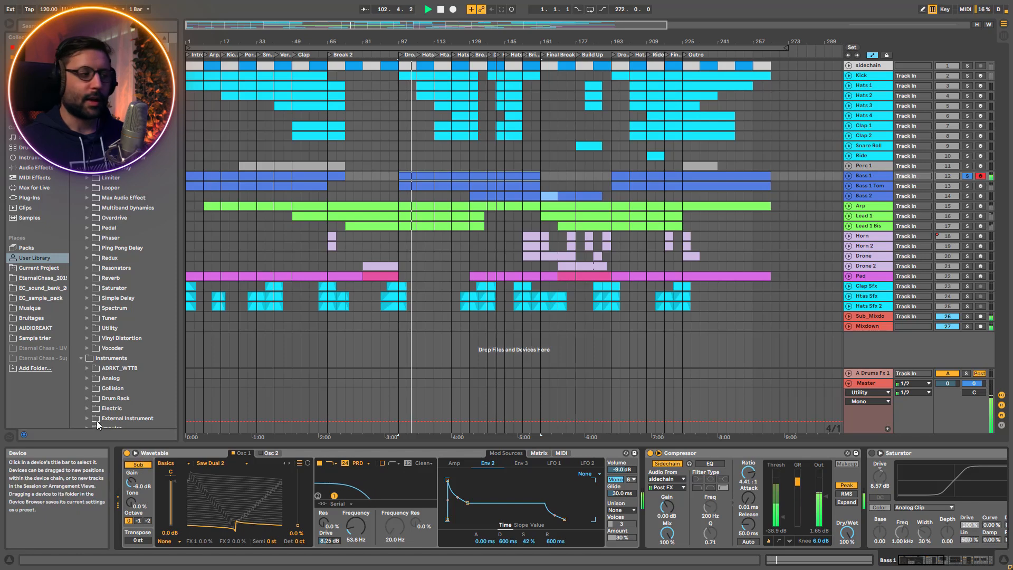
left_click(223, 465)
left_click(223, 466)
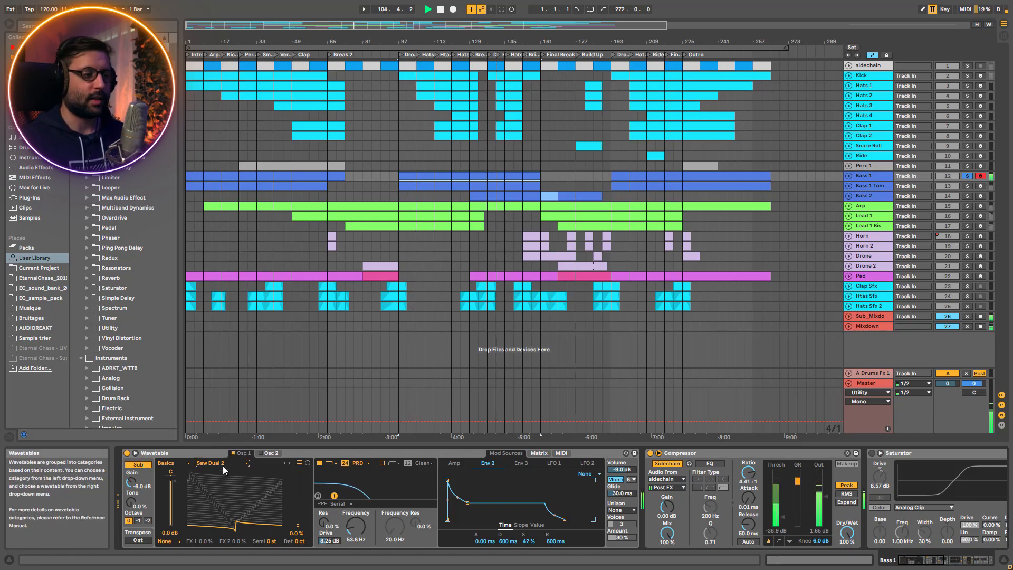
Check Env 2's modulation of Filter 1 Freq in the matrix, try its sustain at 100 %, and undo the sustain change
left_click(538, 454)
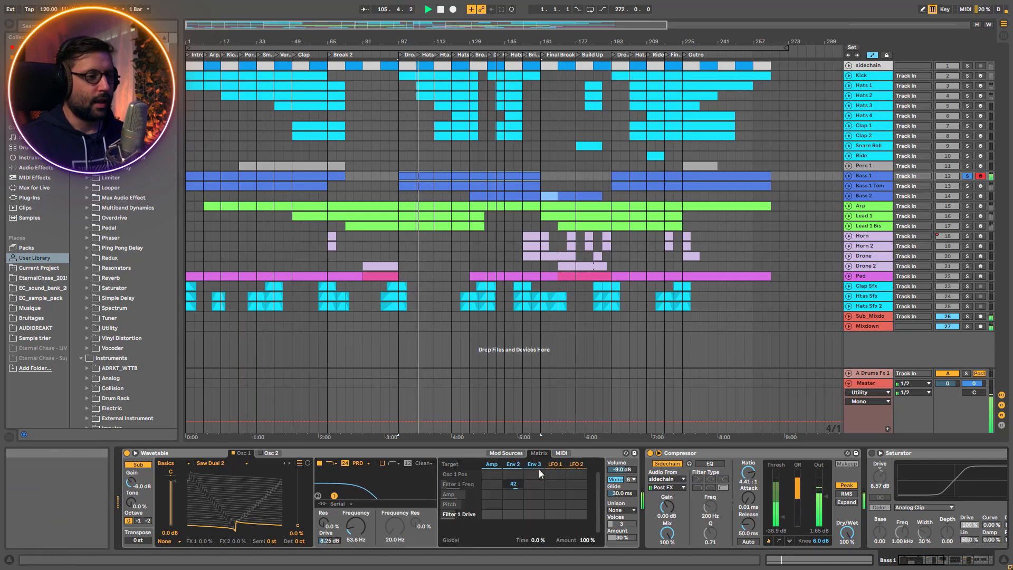
left_click(513, 465)
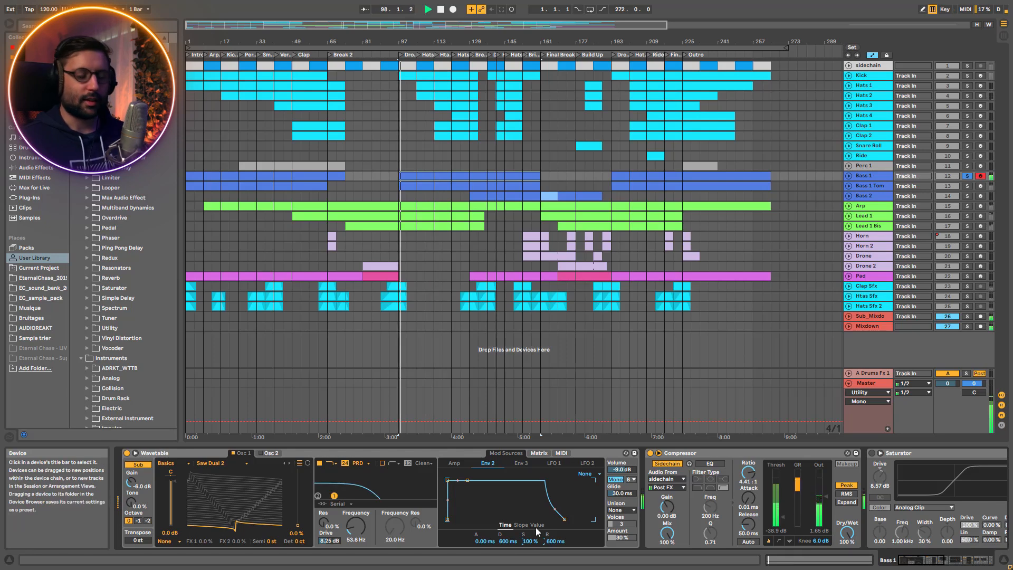
key("ctrl+z")
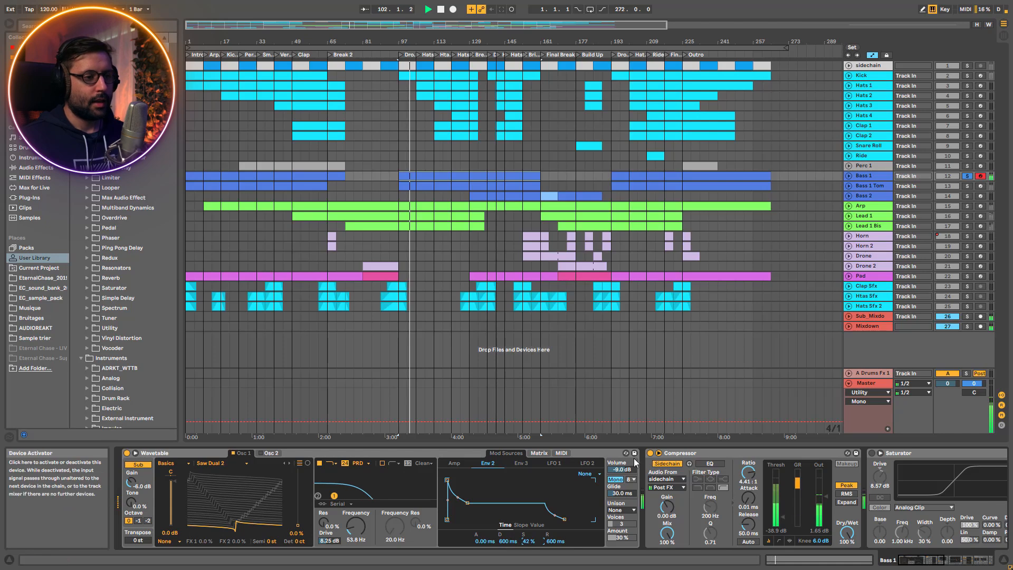
Compare Bass 1 with its sidechain Compressor off and on, then turn its Saturator back on
left_click(650, 454)
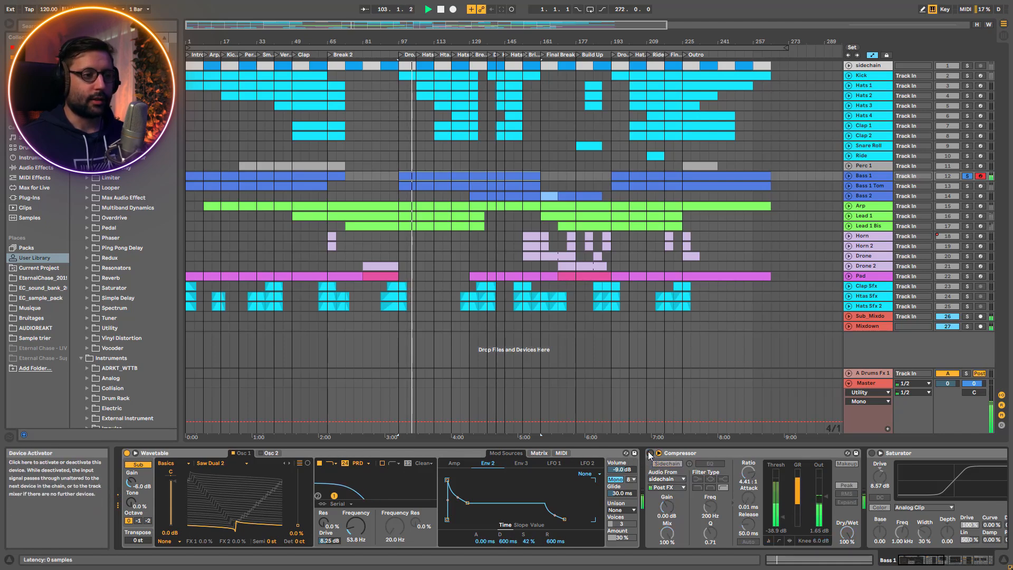
left_click(651, 454)
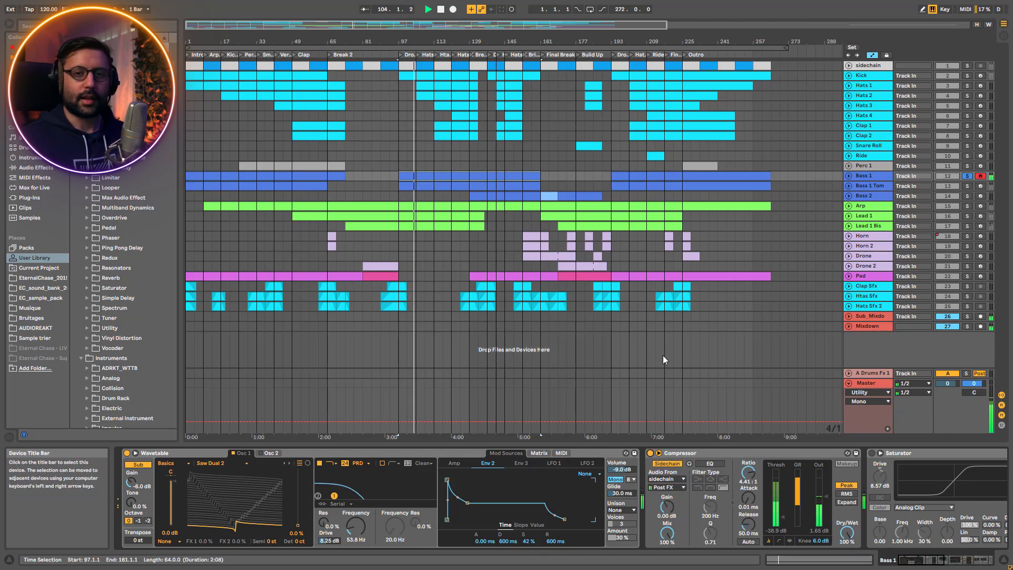
left_click(872, 454)
Turn Bass 1's EQ Eight and Delay back on in order while listening to each
left_click(928, 561)
left_click_drag(927, 561, 938, 561)
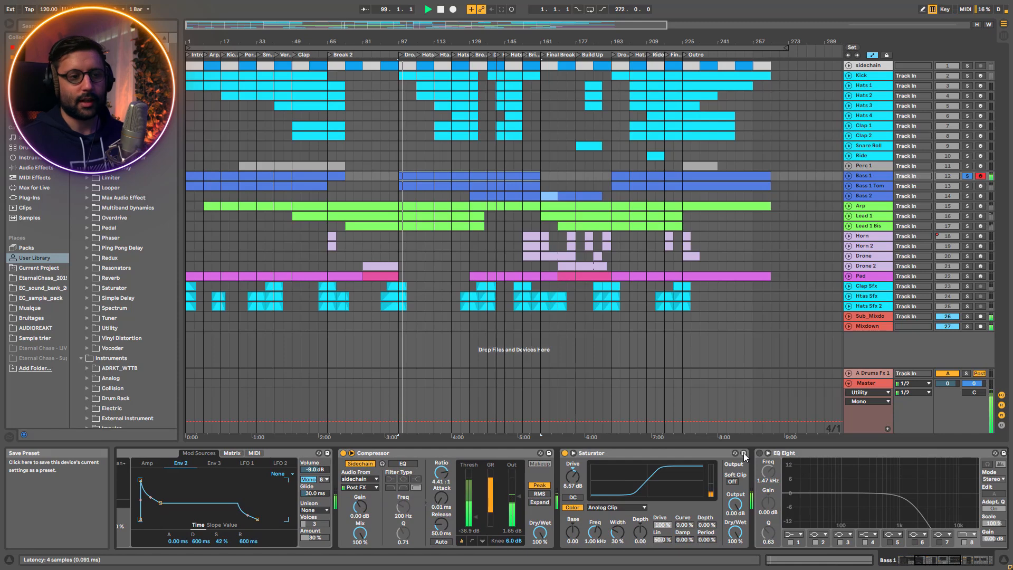
left_click(759, 452)
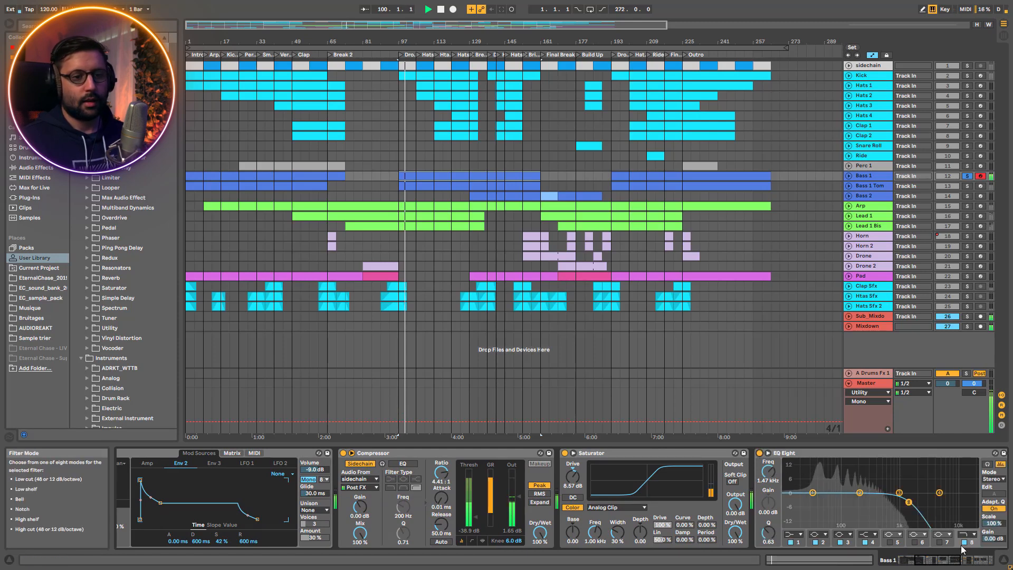
left_click(946, 562)
left_click_drag(946, 562, 961, 562)
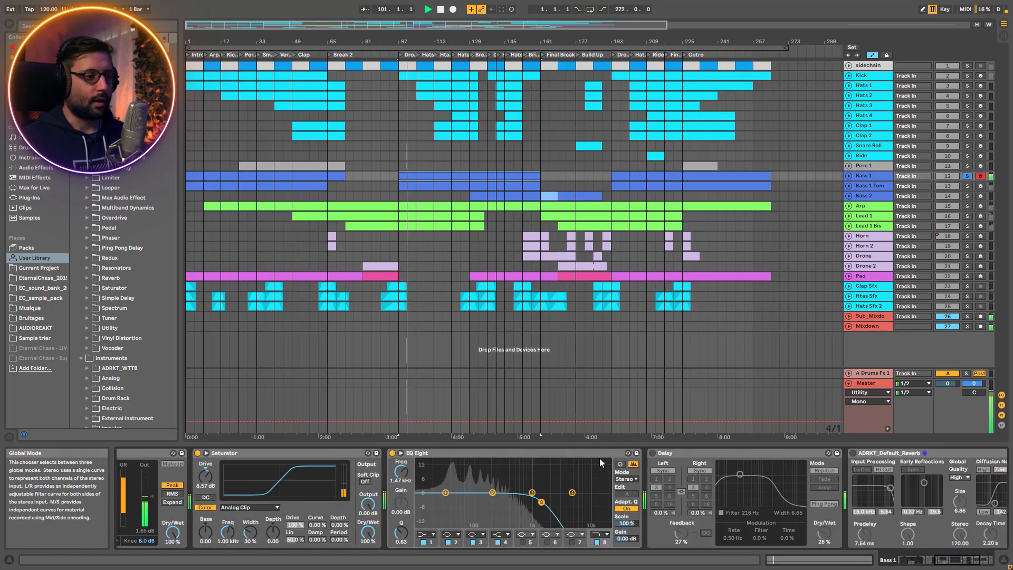
left_click(652, 453)
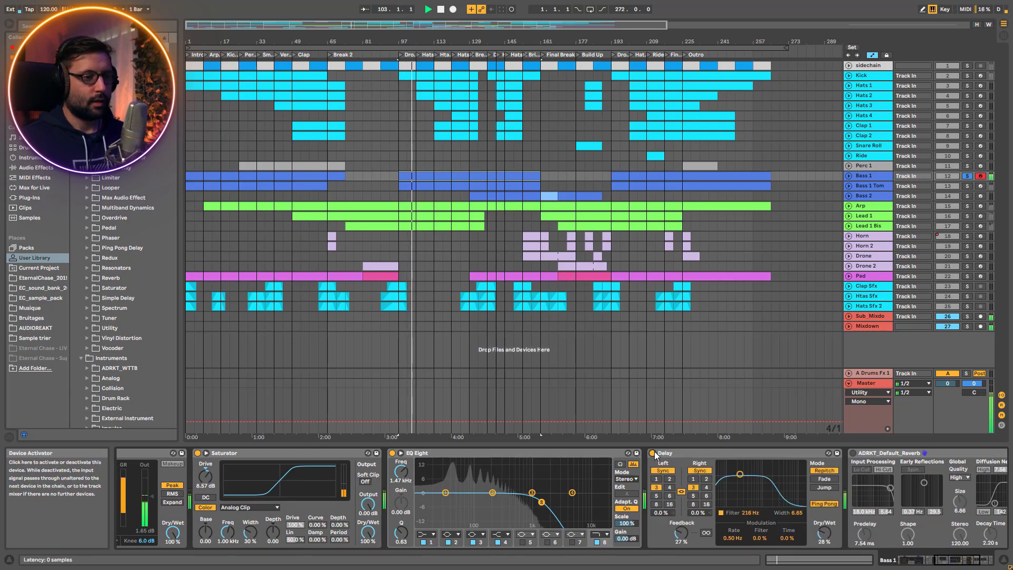
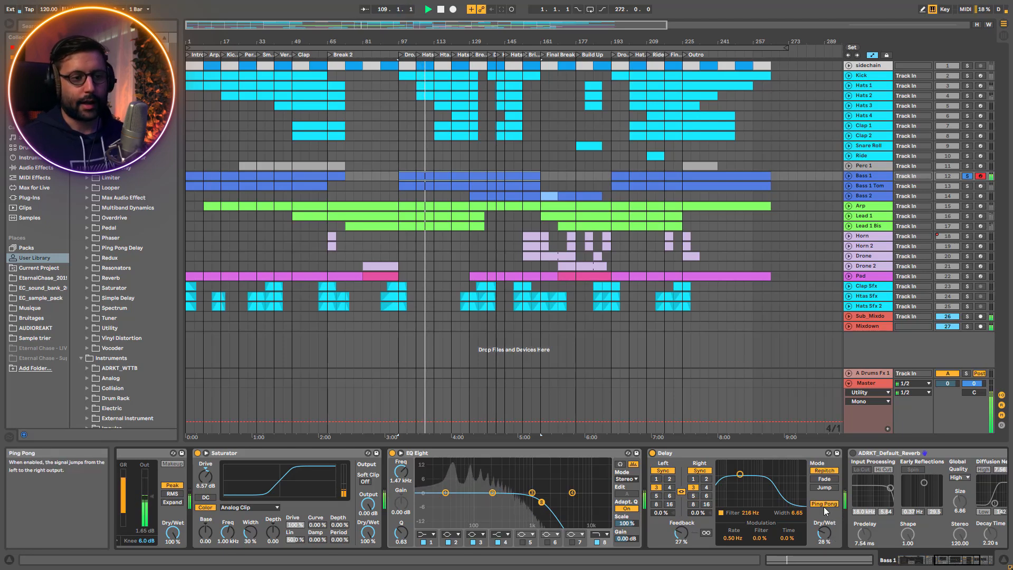
Turn Bass 1's reverb back on and check Bass Mono on its Utility
left_click(952, 565)
left_click_drag(950, 565, 962, 563)
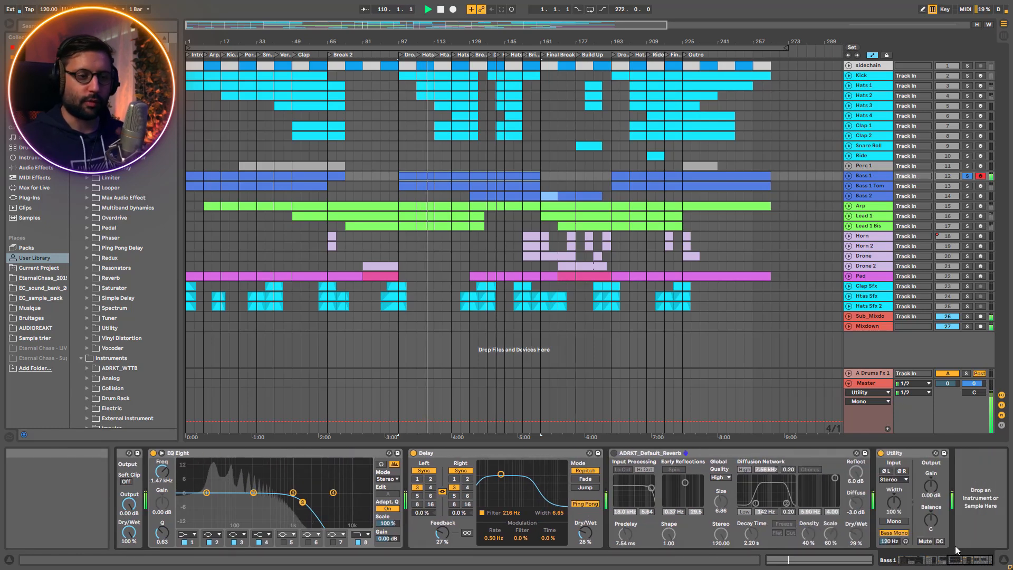
left_click(614, 452)
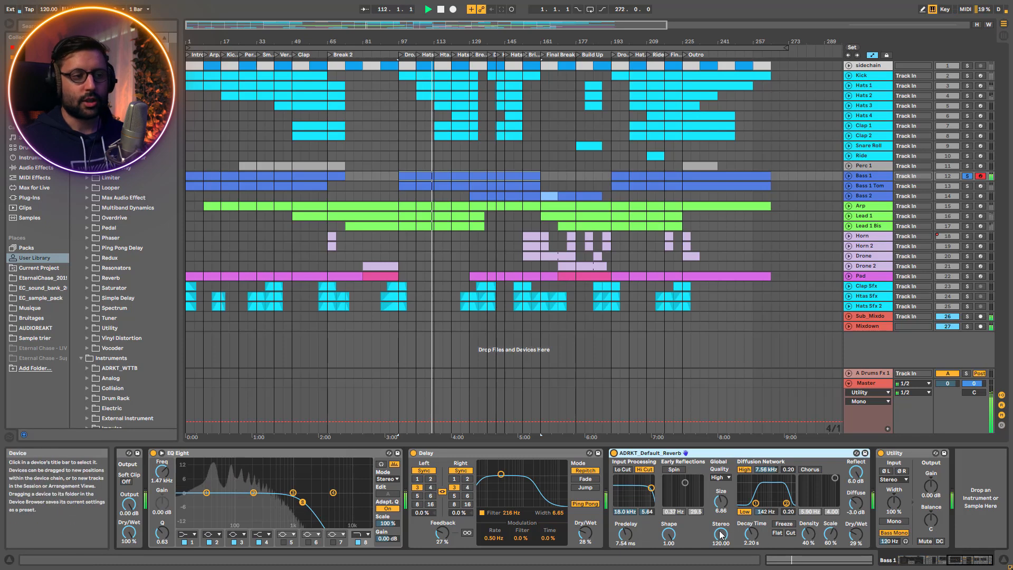
left_click(897, 535)
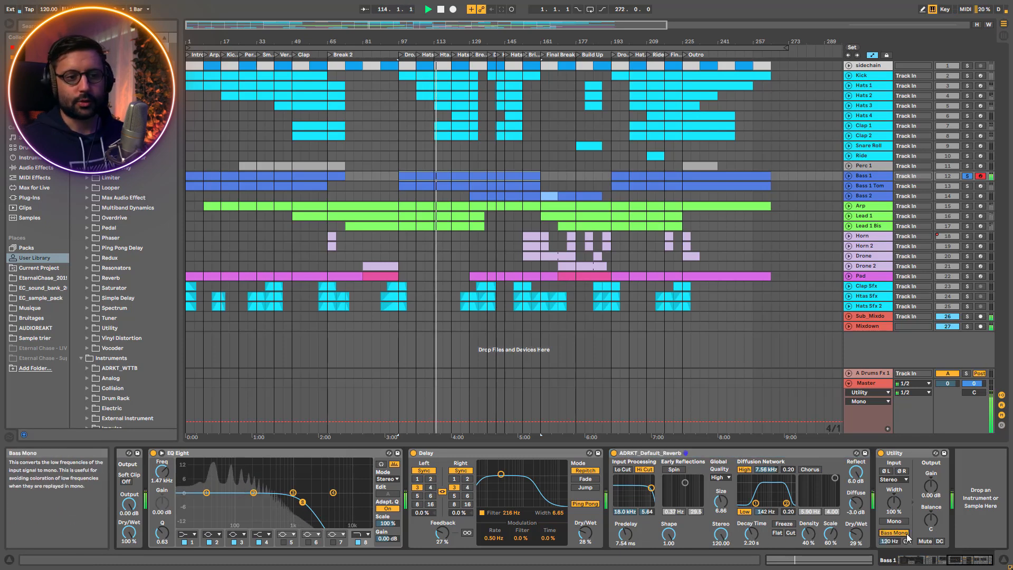
Solo Kick and Hats 1, 2 and 3 alongside Bass 1 to hear them together
left_click(967, 76)
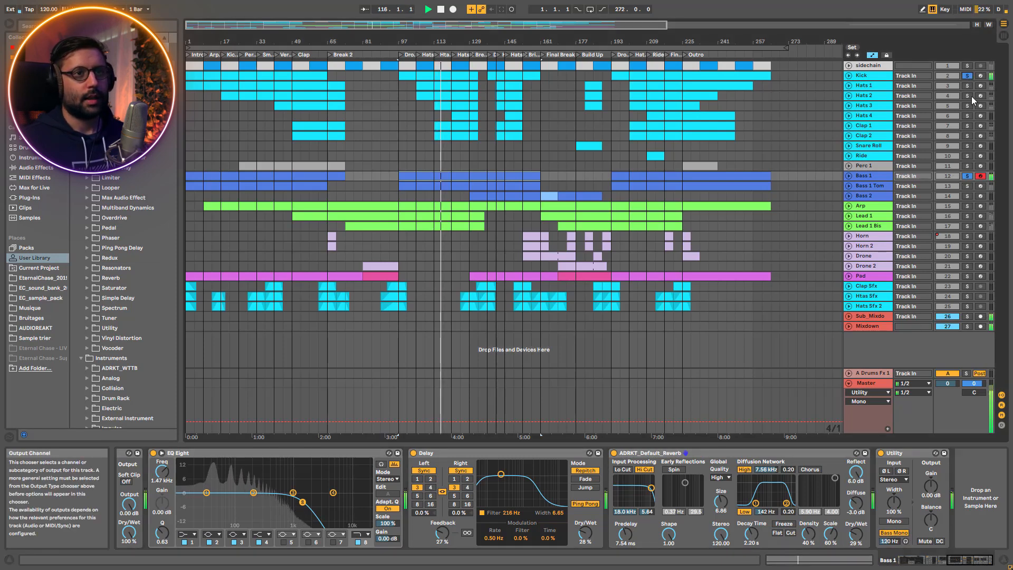
left_click(968, 96)
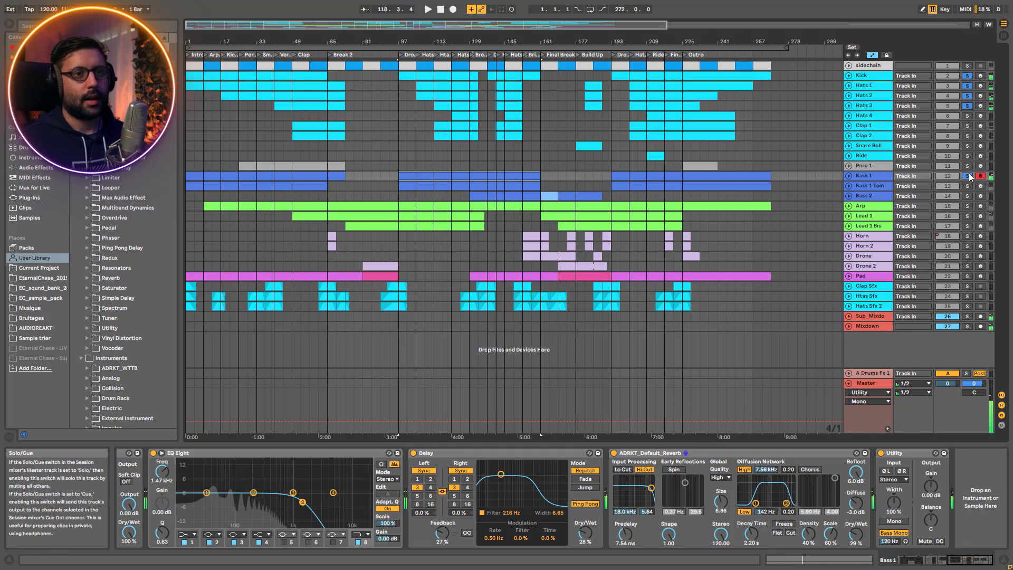
Open Bass 1's MIDI clip at bar 97 and examine its note velocities up close while it plays
left_click(848, 176)
left_click(445, 179)
double_click(445, 178)
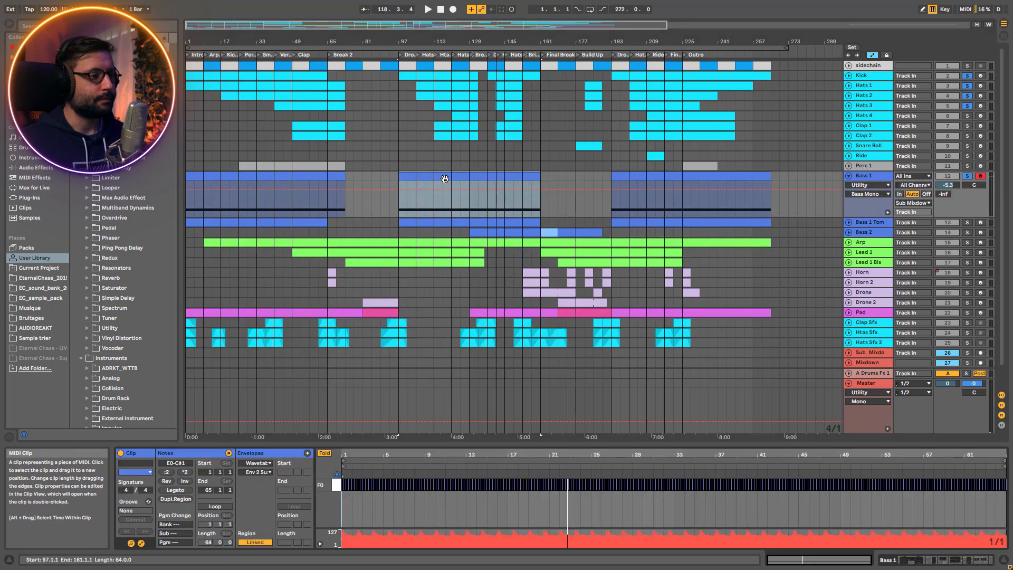
left_click_drag(368, 456, 368, 514)
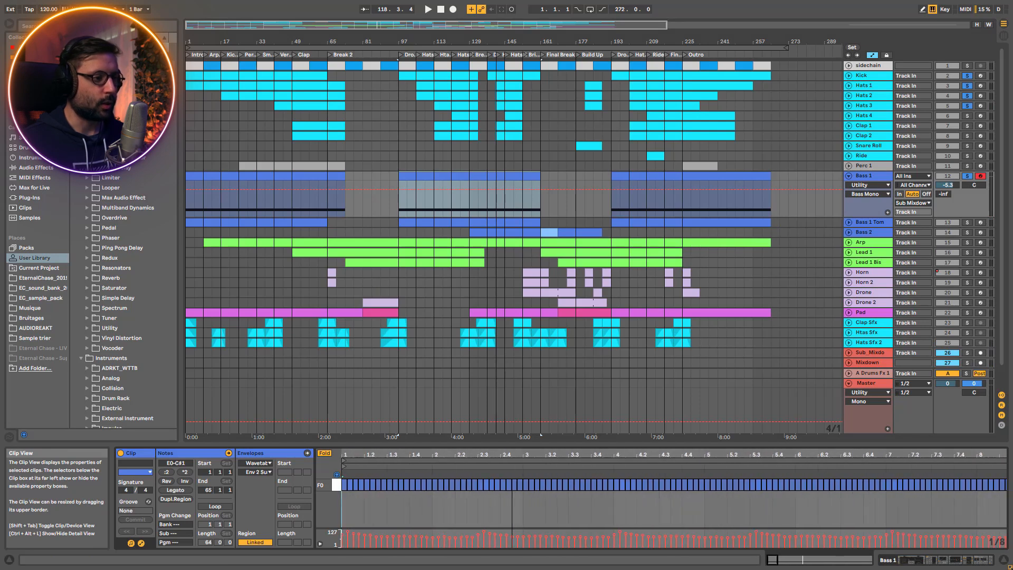
key("space")
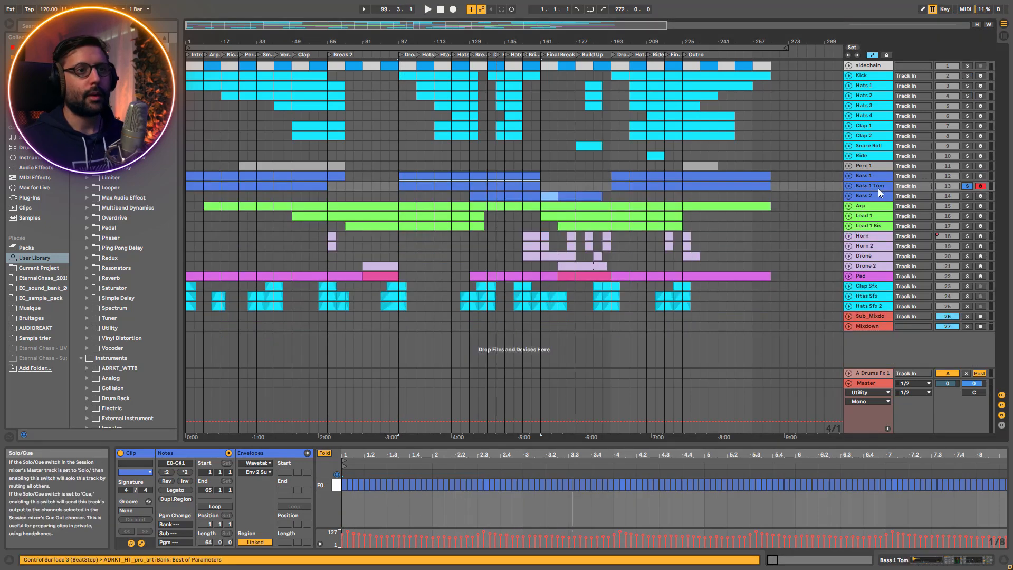
key("space")
key("space")
Locate Bass 1 Tom's Simpler sample in the browser and examine its Controls and Sample views
left_click(442, 185)
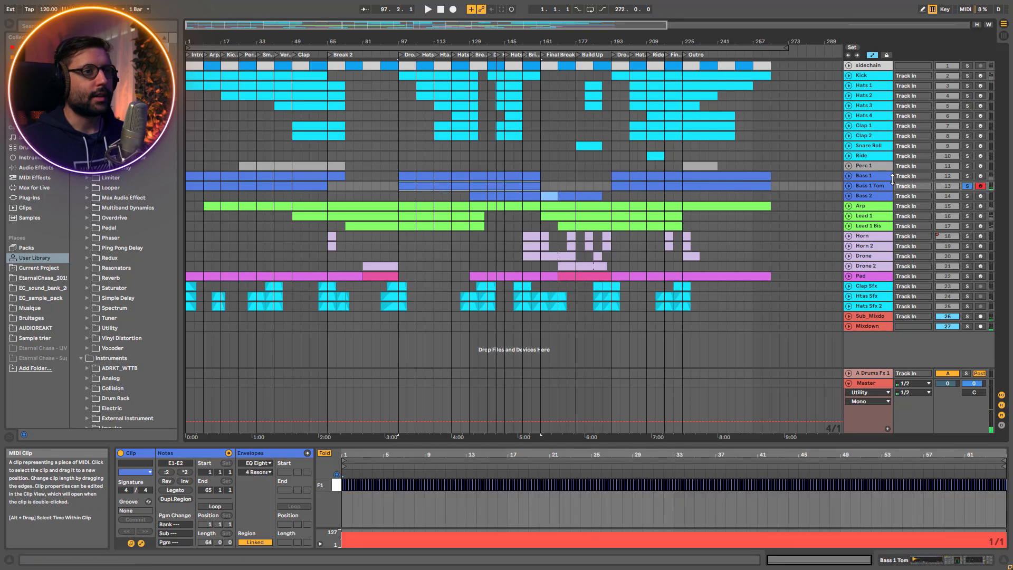
left_click(866, 185)
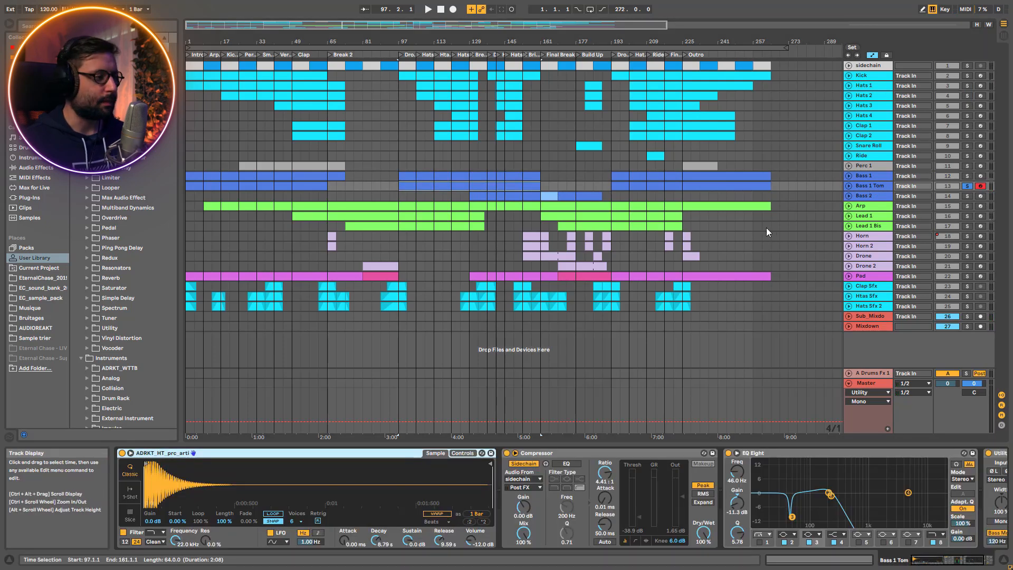
left_click(488, 502)
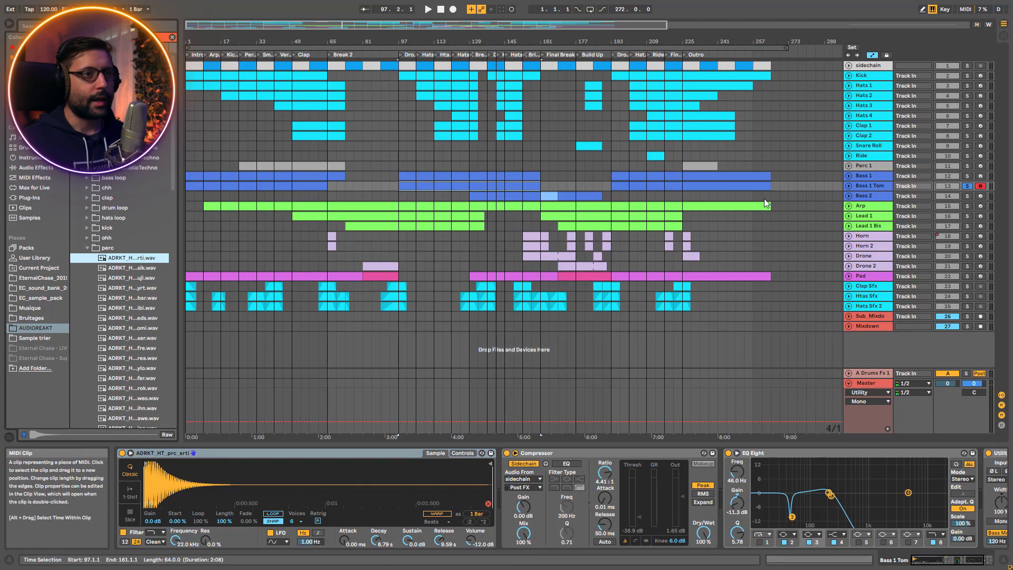
left_click(463, 453)
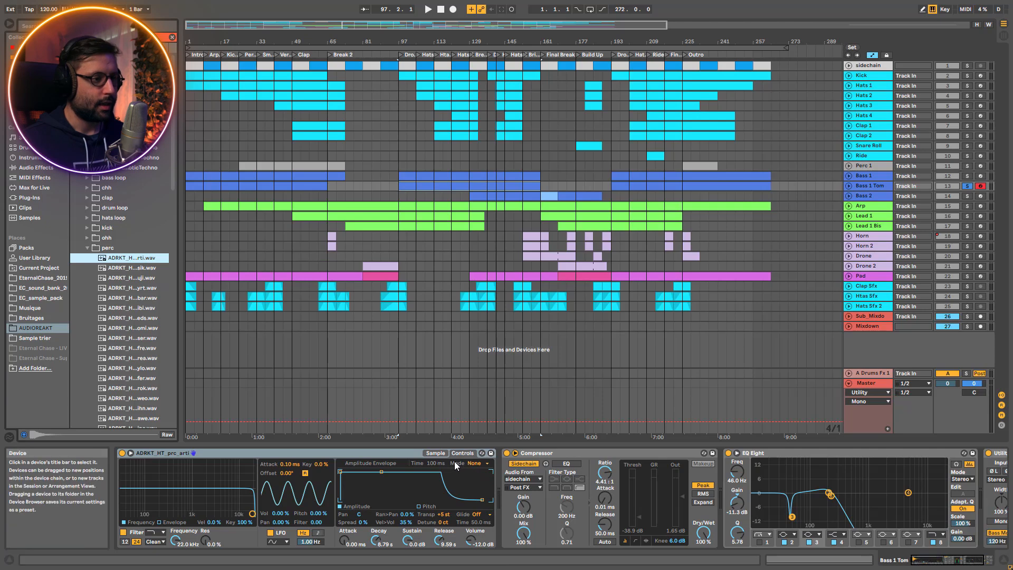
left_click(435, 453)
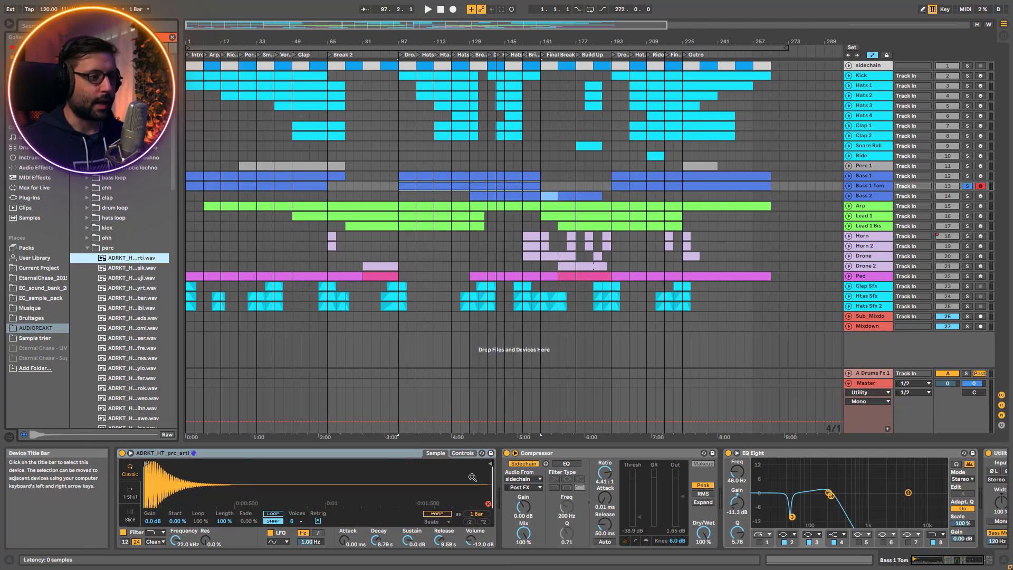
Play Bass 1 Tom on its own, unfold the track and open its MIDI clip at bar 97
key("space")
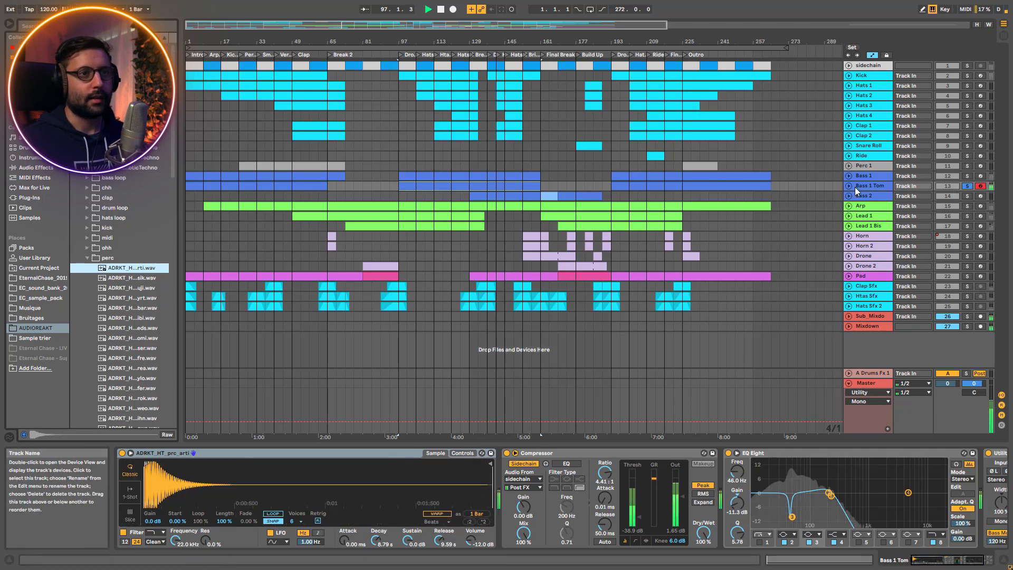
left_click(849, 186)
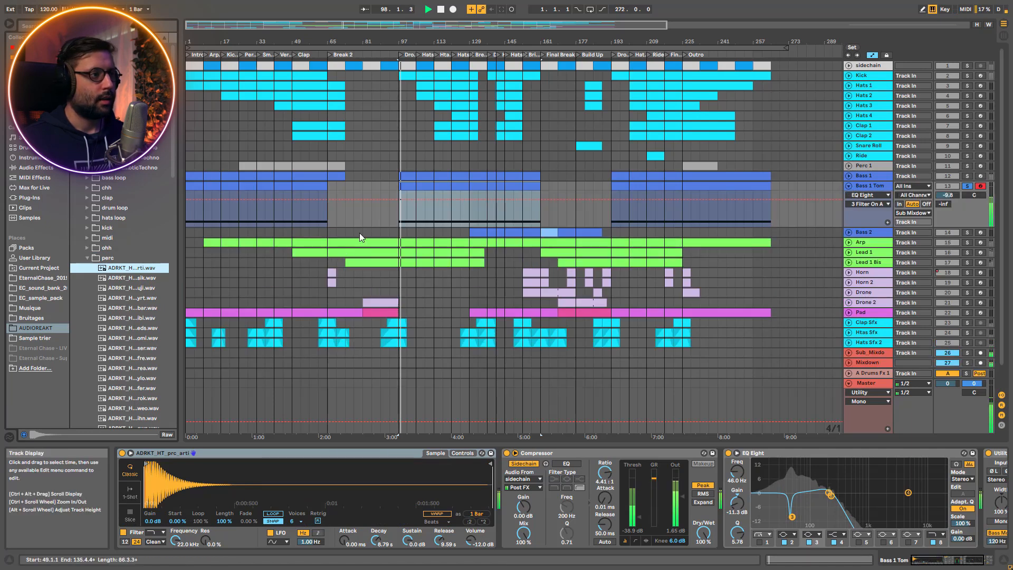
left_click(422, 211)
key("space")
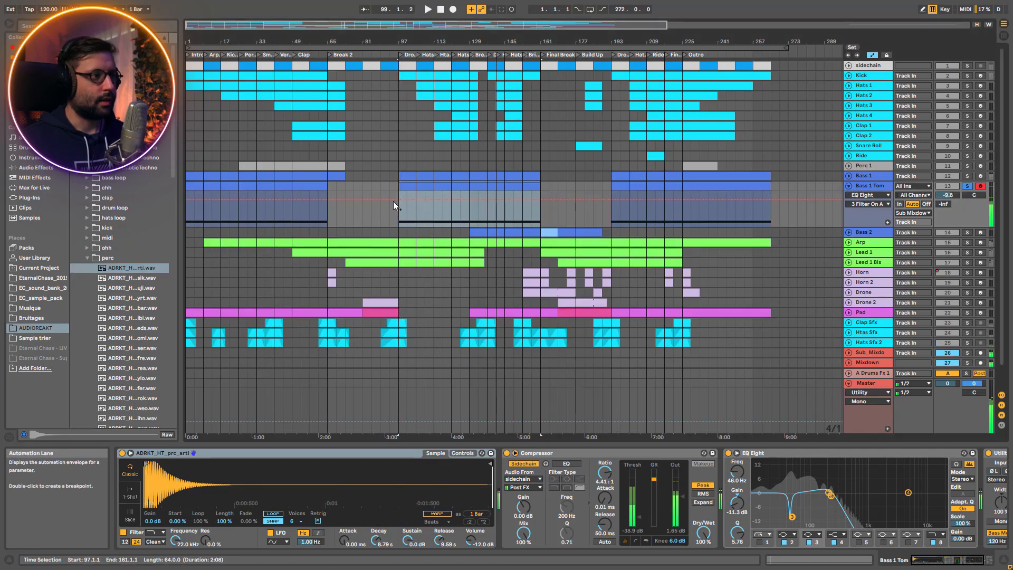
double_click(425, 186)
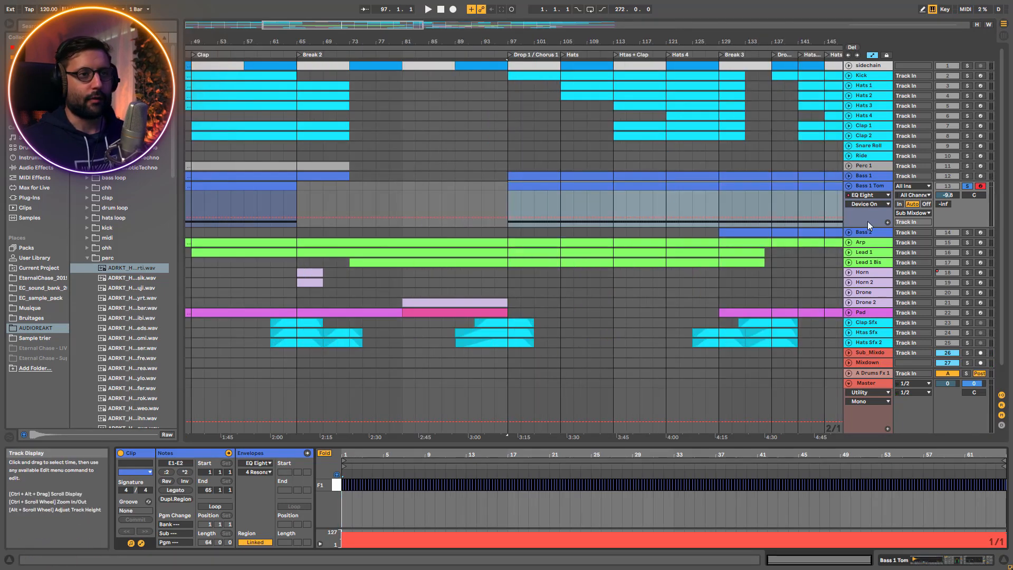
Turn Bass 1 Tom's sidechain Compressor and EQ Eight back on in order while it plays
key("space")
left_click(866, 188)
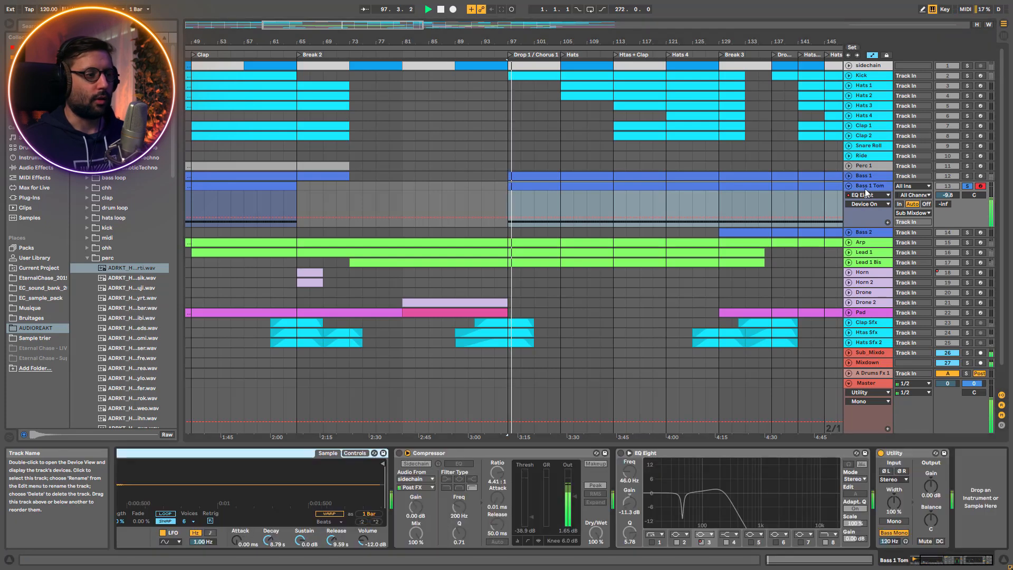
left_click(399, 453)
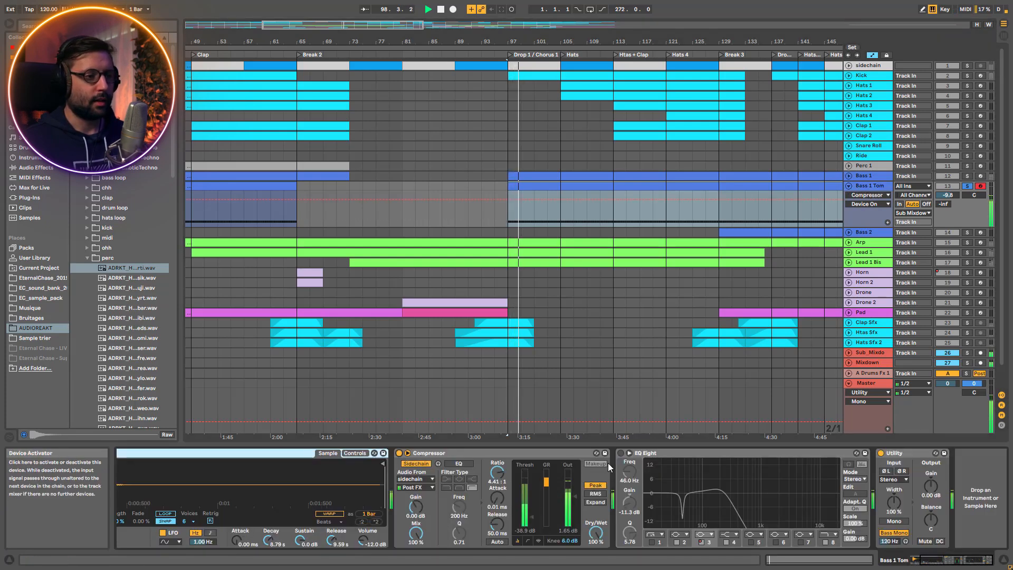
left_click(620, 453)
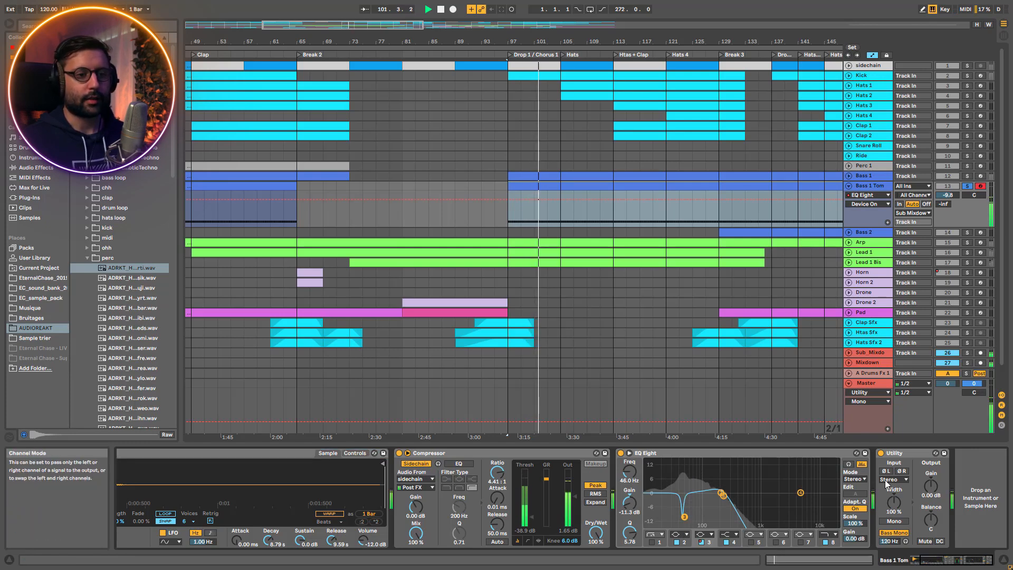
Listen to Bass 1 Tom soloed together with Bass 1 and Kick, then clear the solos
left_click(967, 176)
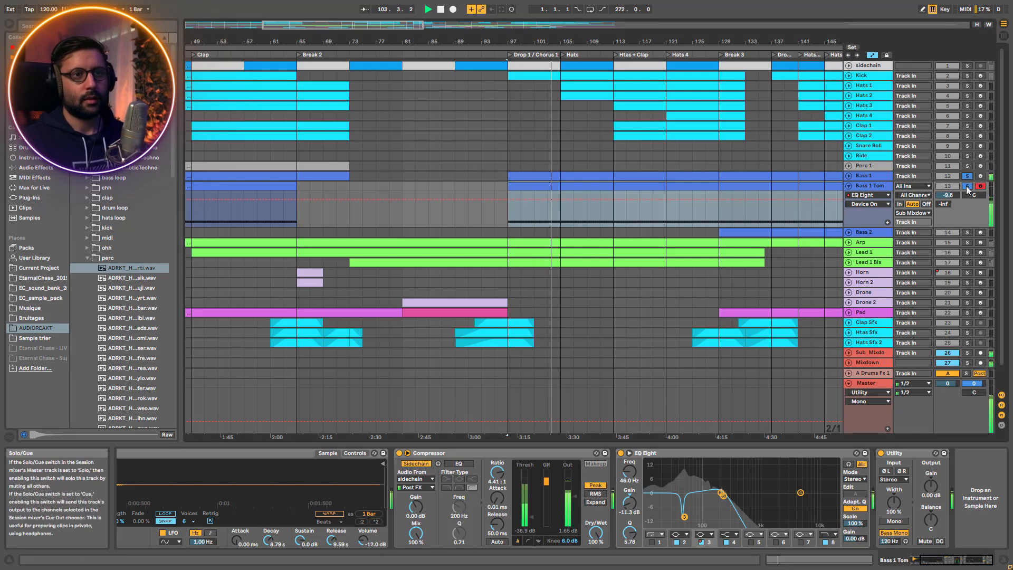
left_click(968, 75, "ctrl")
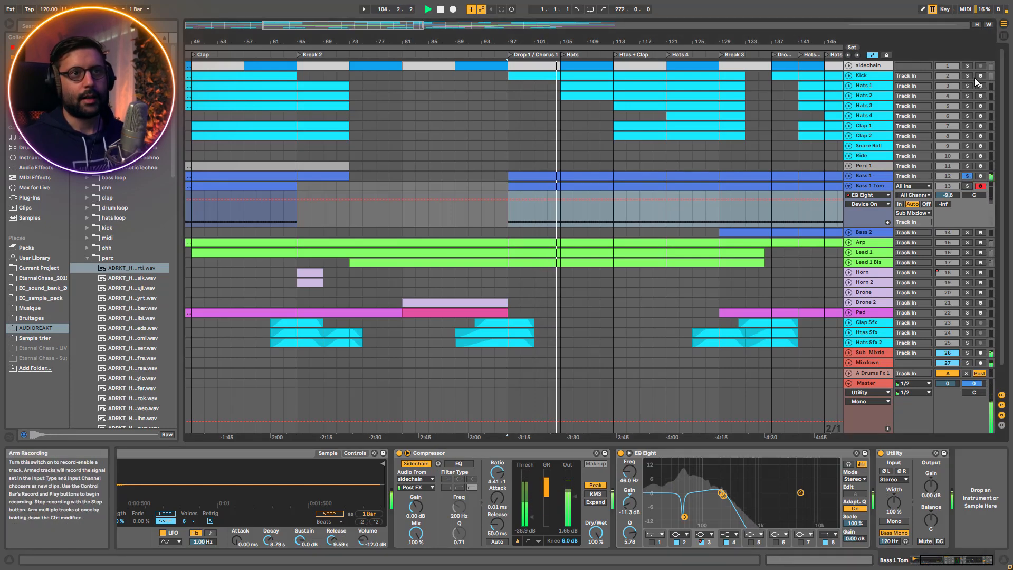
left_click(969, 187)
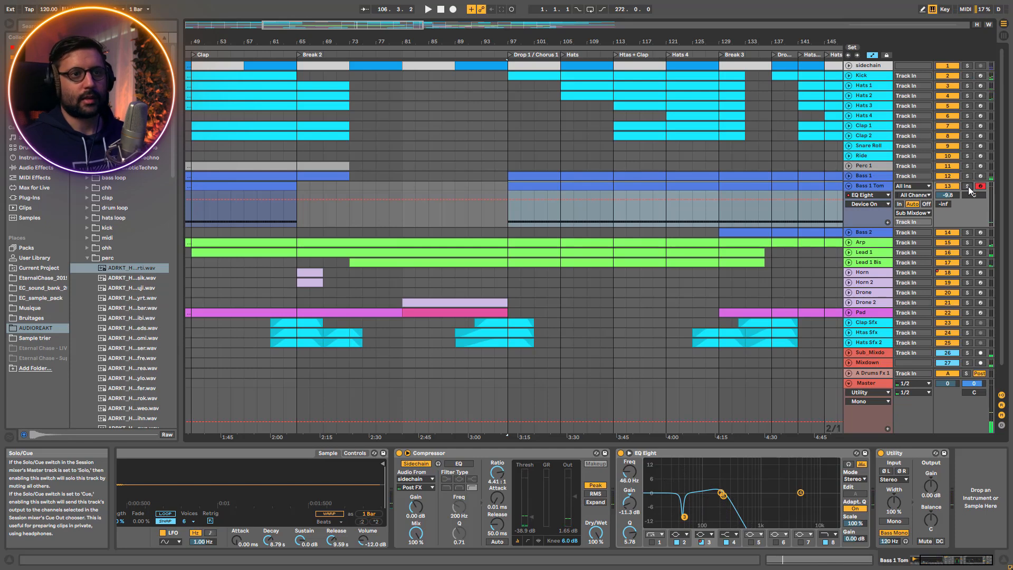
Play Bass 1 Tom soloed with Kick, then compare it with all tracks unsoloed
left_click(968, 187)
key("space")
left_click(968, 76, "ctrl")
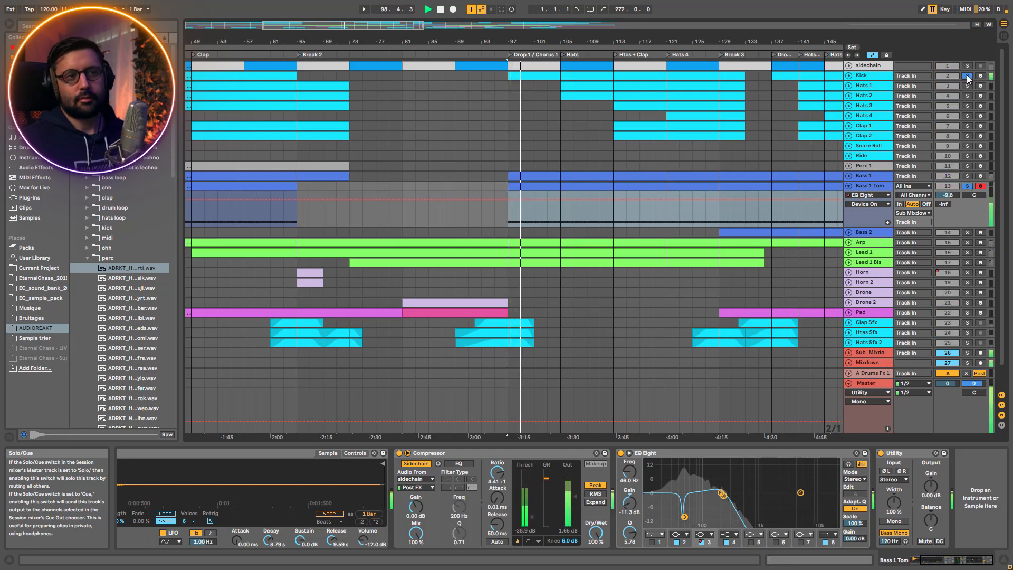
left_click(968, 77)
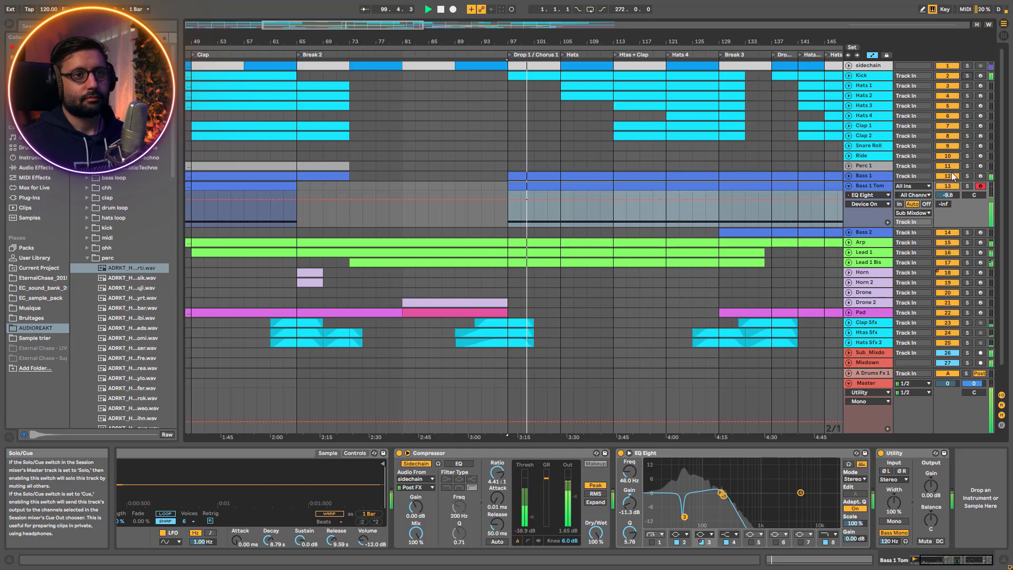
key("space")
Solo Bass 2 and unfold its track to show the Operator filter automation
left_click(969, 233)
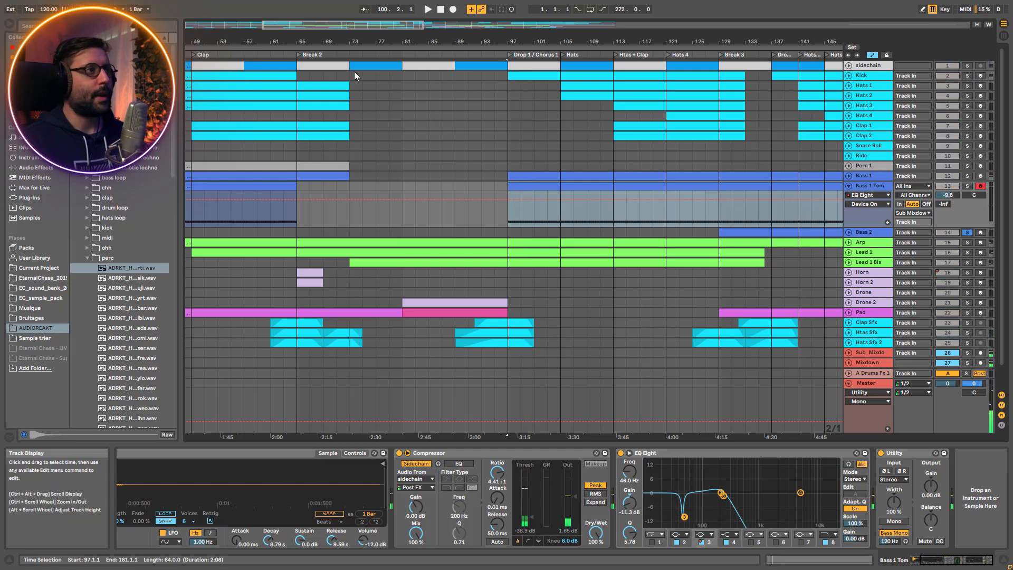
mouse_move(349, 33)
left_mouse_down()
mouse_move(346, 10)
mouse_move(338, 21)
mouse_move(348, 45)
left_mouse_up()
left_click(386, 240)
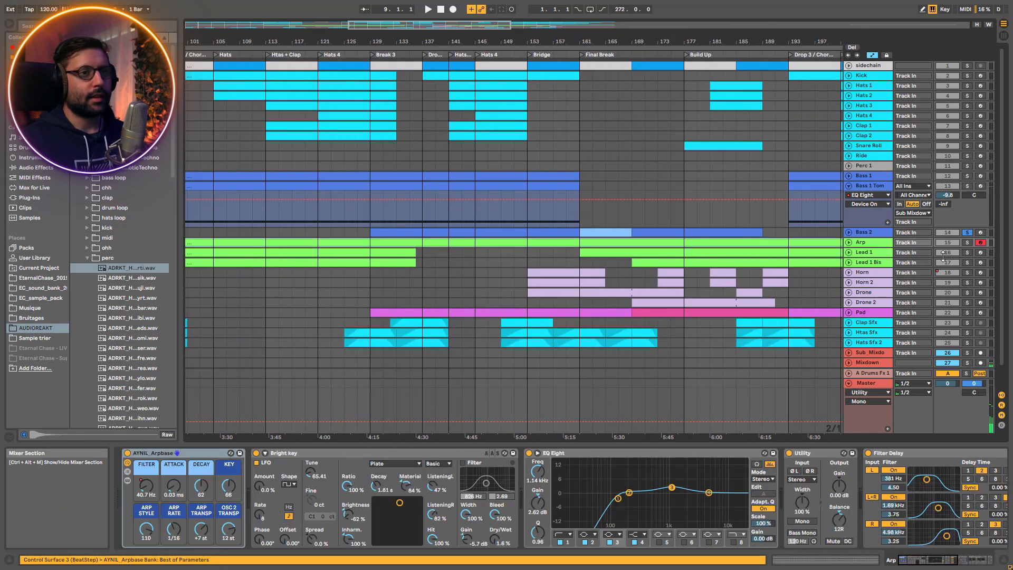
left_click(848, 232)
Play Bass 2 from the start of Break 3 at bar 129 and follow its Filter Freq and Res automation
left_click(373, 271)
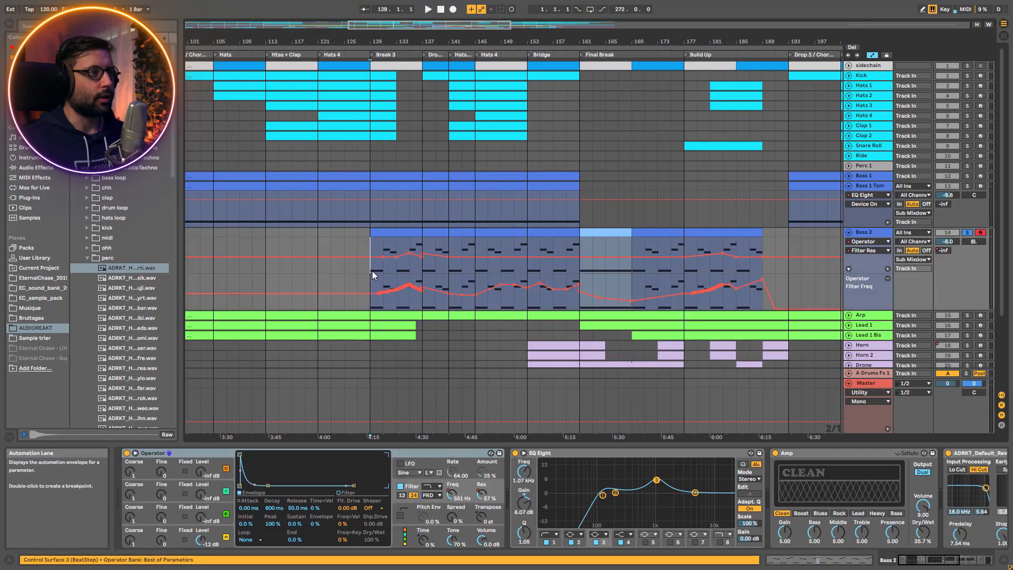
left_click_drag(410, 41, 426, 206)
key("space")
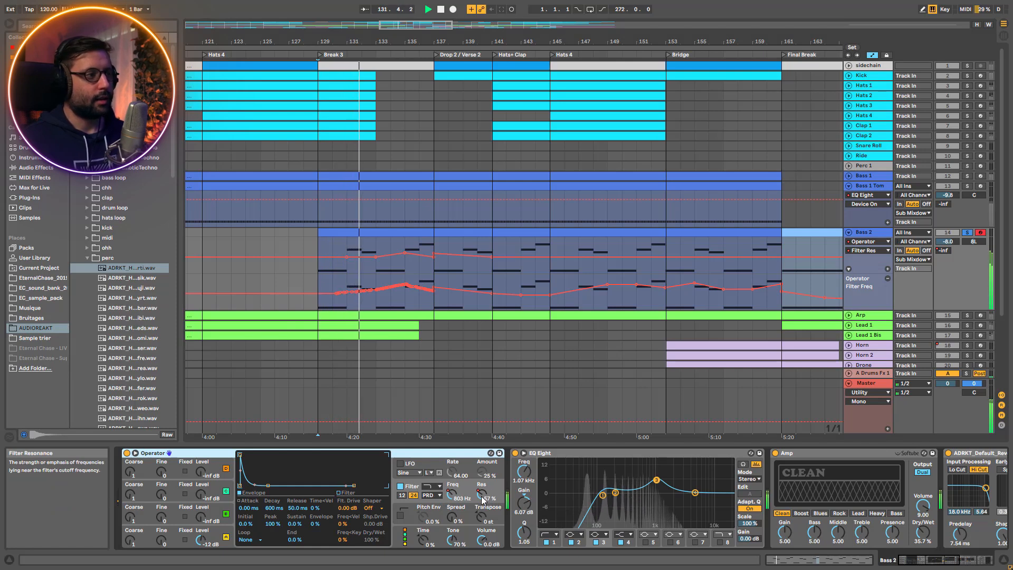
key("space")
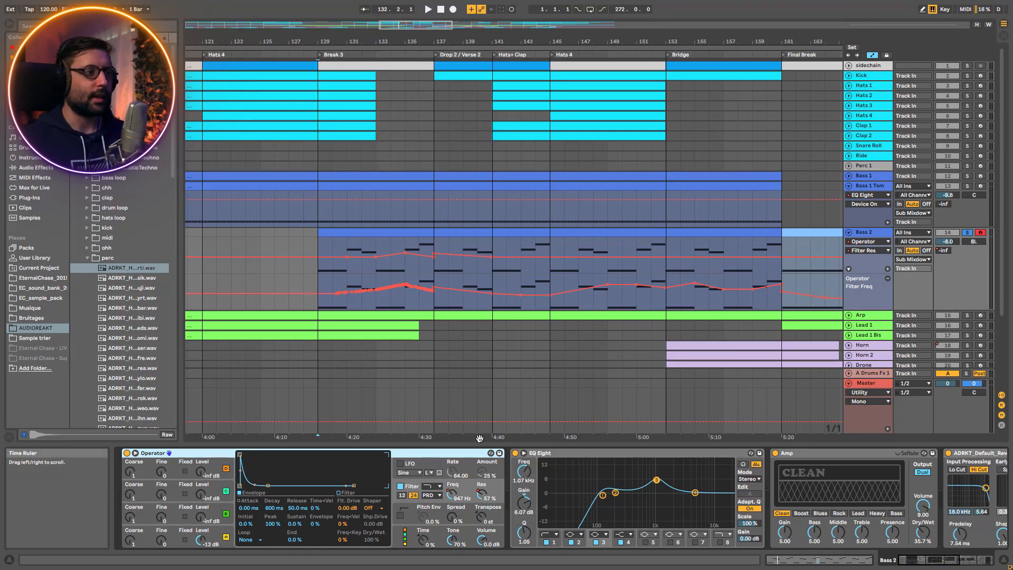
Play Bass 2 from bar 131 while varying Operator's filter resonance by hand, then re-enable the overridden automation
left_click(348, 275)
key("space")
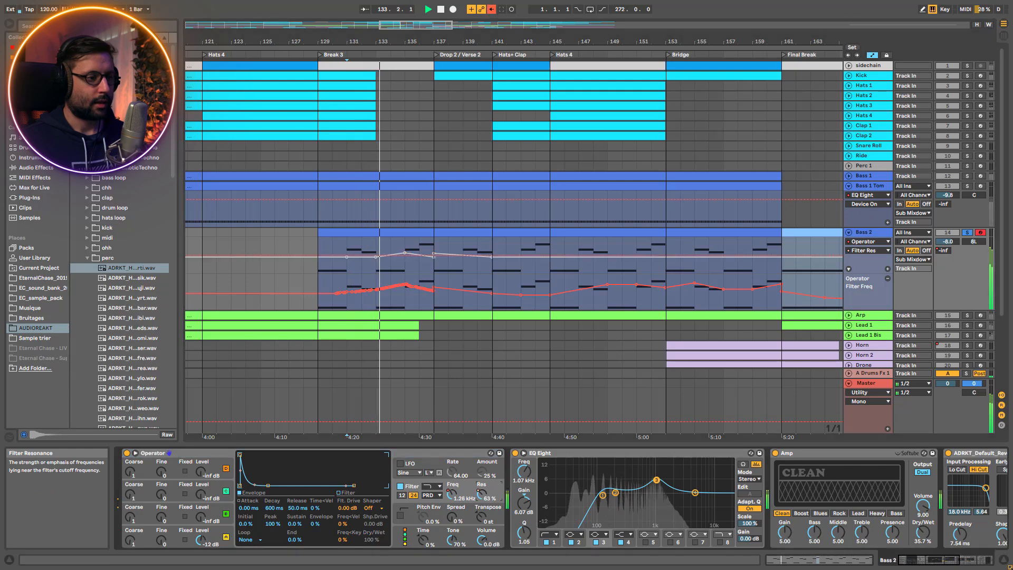
left_click(484, 499)
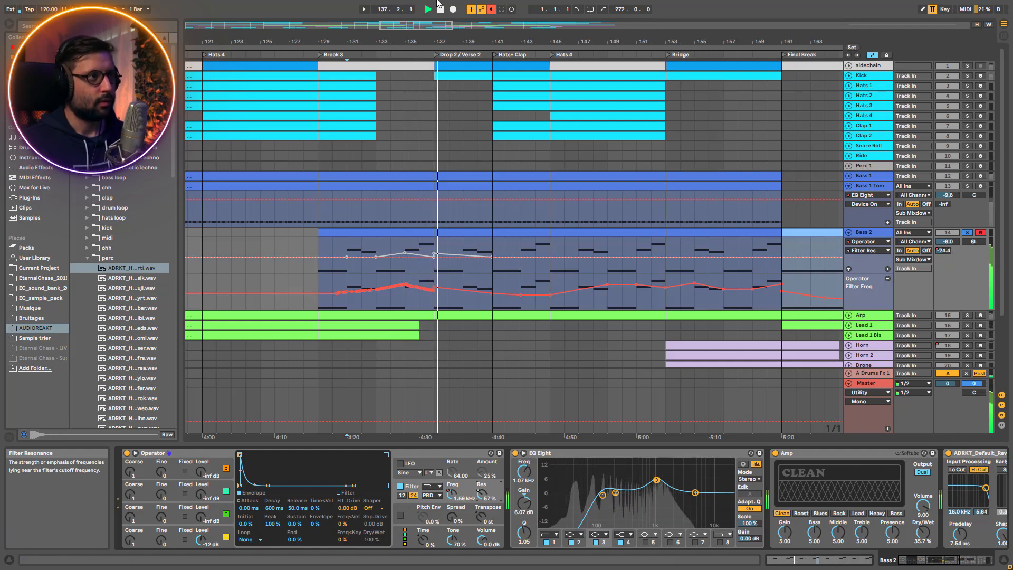
left_click(491, 9)
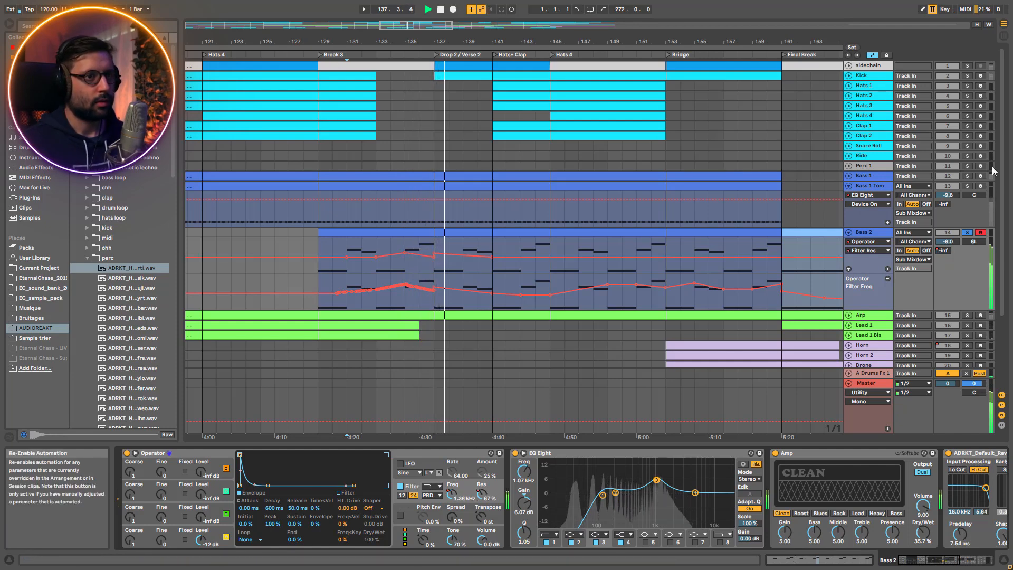
Compare Bass 2 in the full mix and soloed, then show its Amp, reverb and sidechain Compressor
left_click(968, 234)
left_click(967, 233)
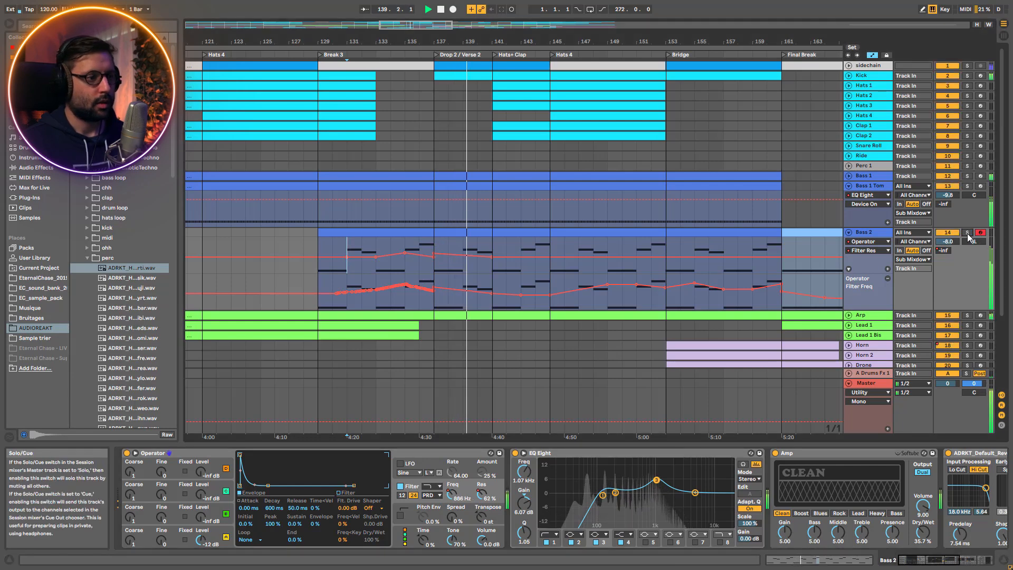
key("space")
left_click(947, 564)
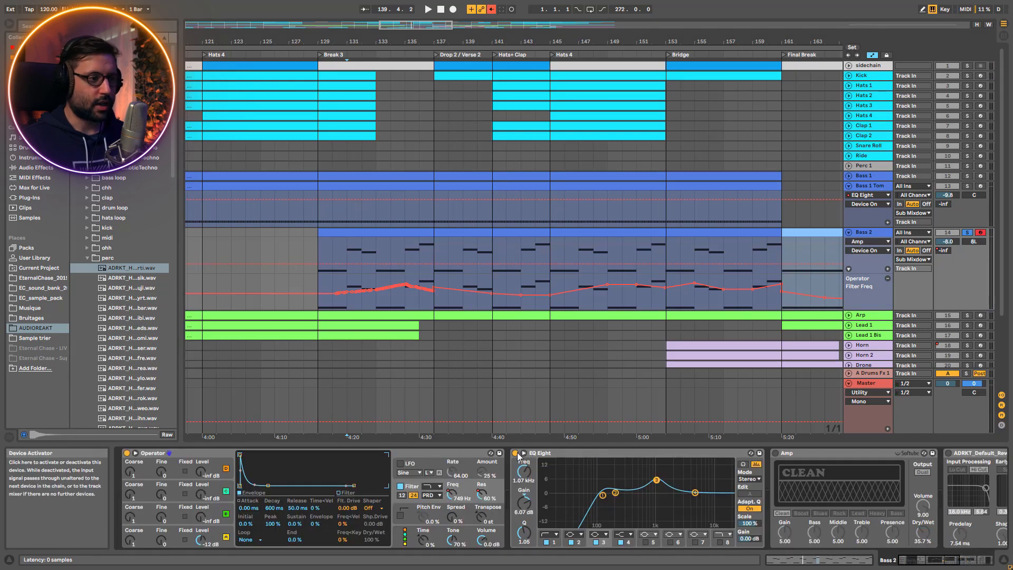
Bypass Bass 2's EQ Eight, then show Operator's oscillator A and its 24 dB PRD filter settings
left_click(515, 452)
left_click(217, 539)
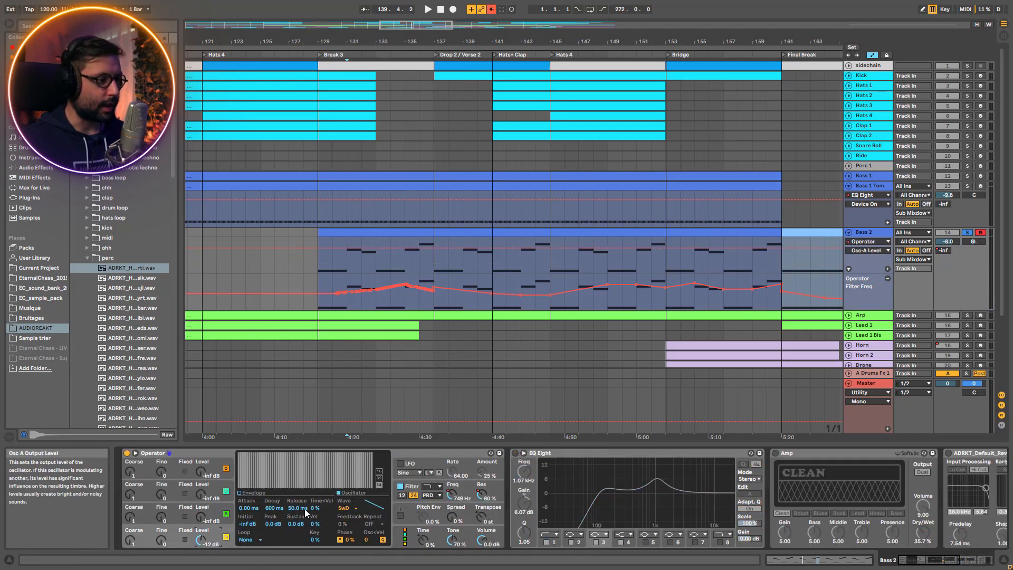
left_click(415, 499)
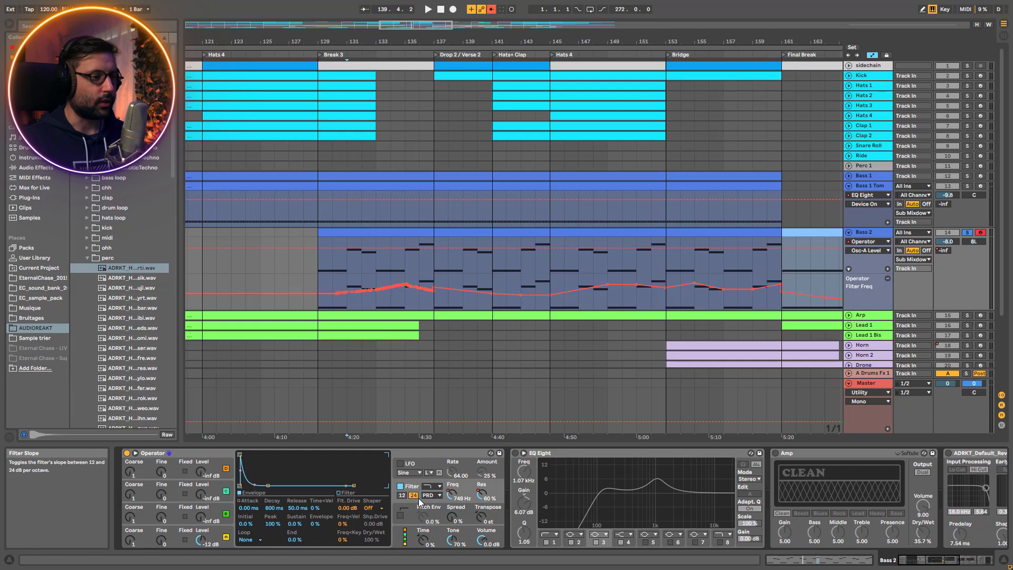
left_click(429, 498)
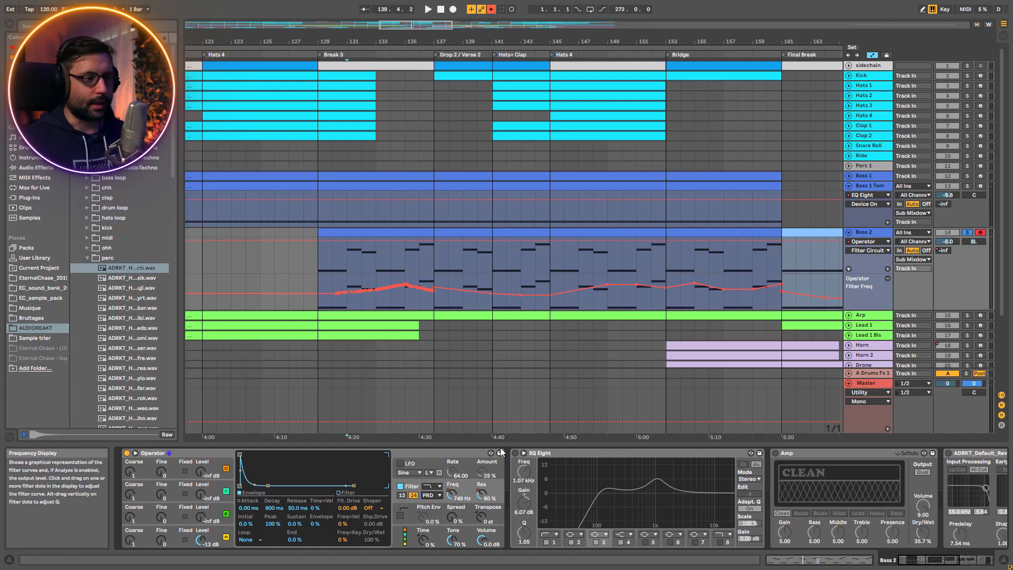
Re-enable Bass 2's EQ Eight, then play from bar 131 and point out its low-cut band
left_click(516, 453)
key("space")
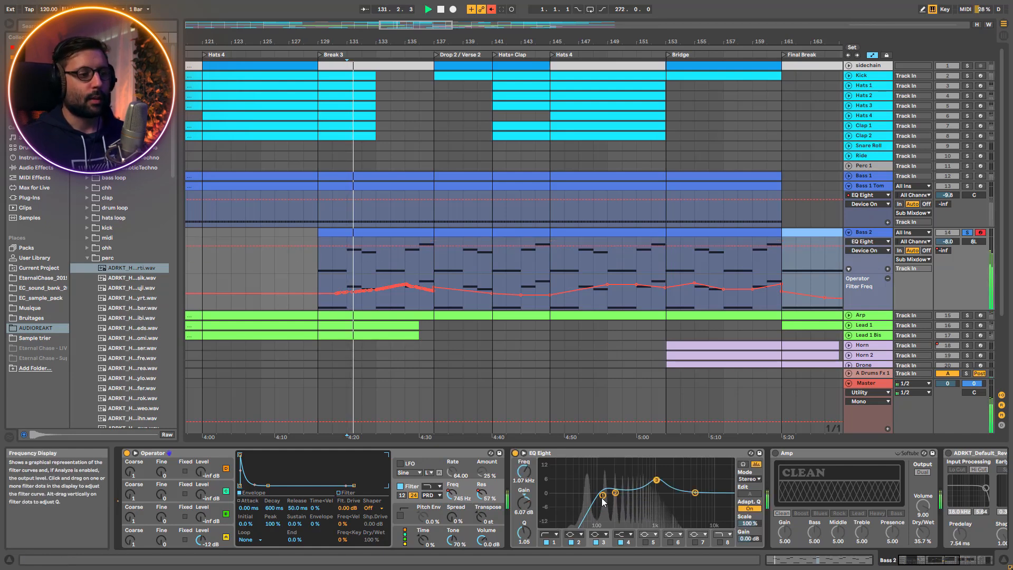
left_click(603, 496)
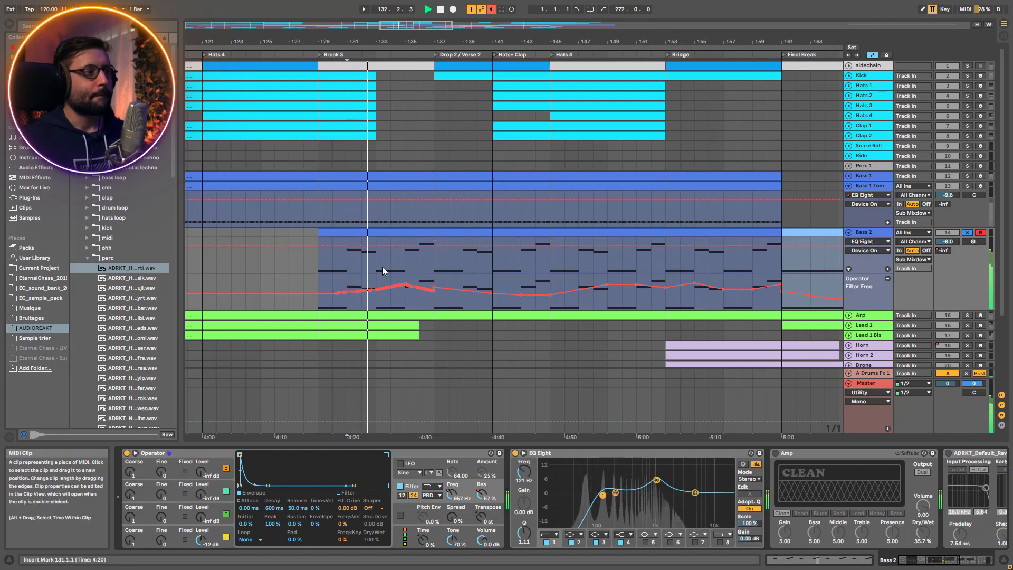
key("space")
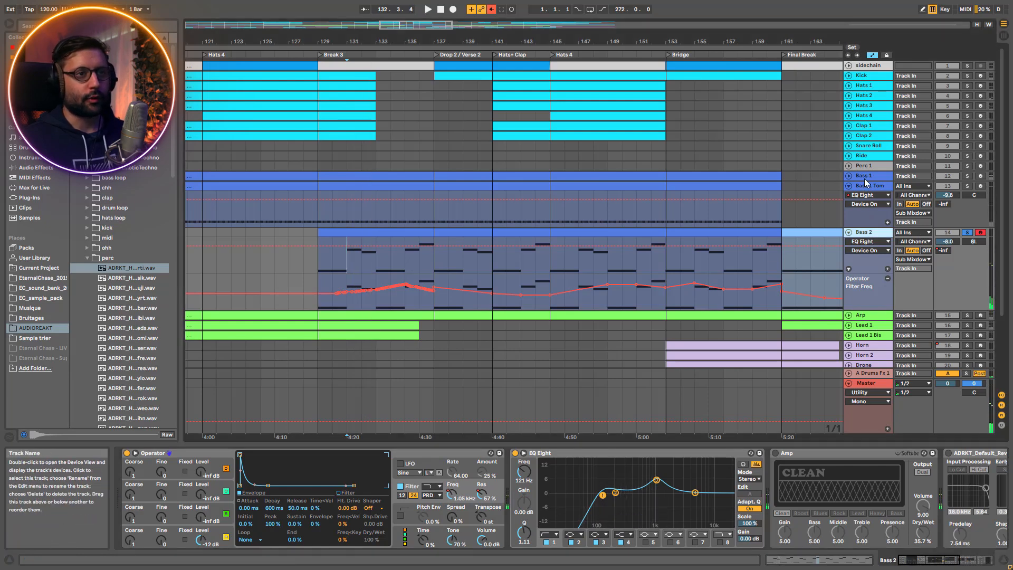
Play from bar 131 with Bass 1 and Bass 1 Tom soloed alongside Bass 2, then return to Bass 2's devices
left_click(865, 178)
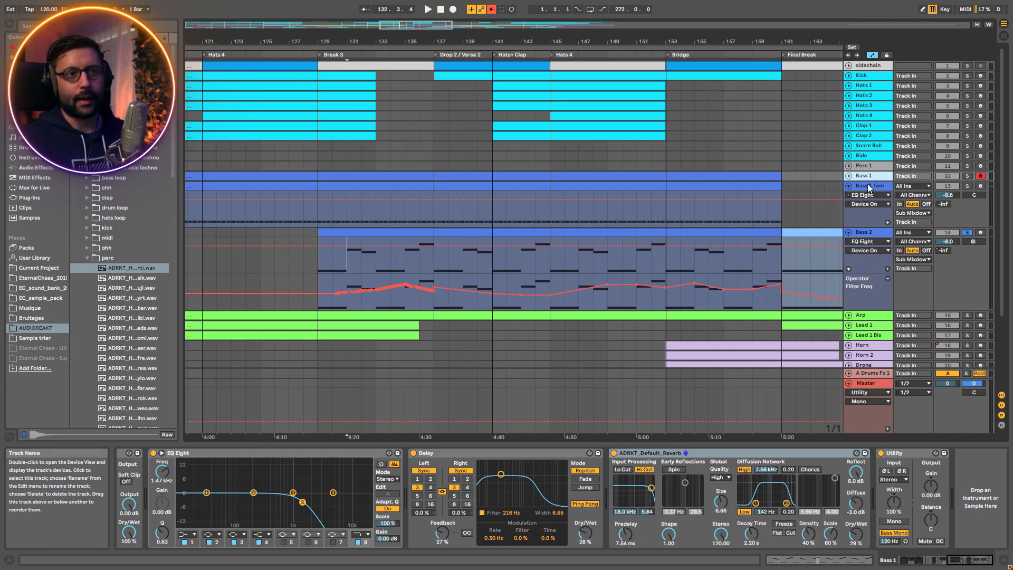
left_click(866, 244)
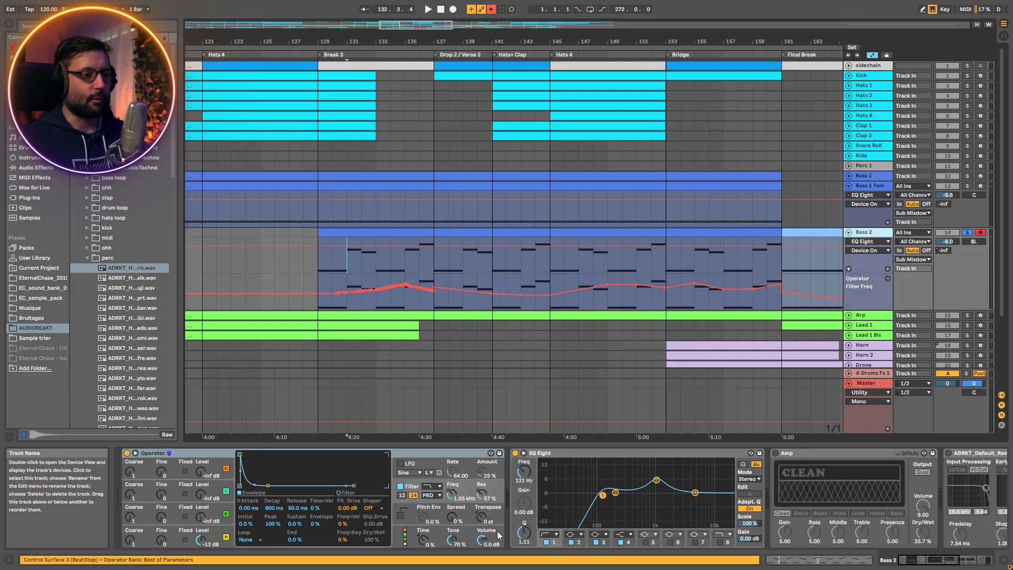
key("space")
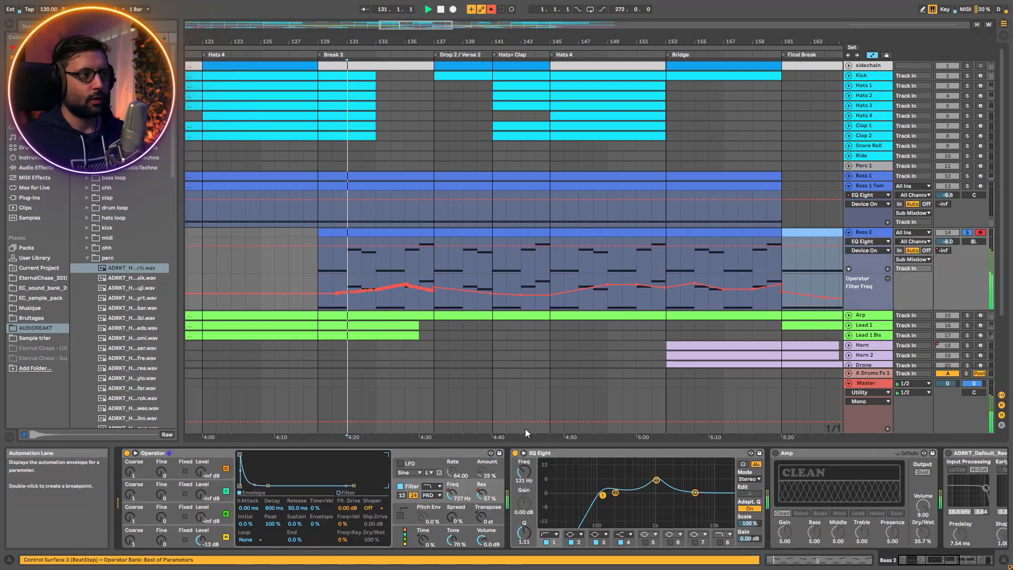
left_click(968, 176)
left_click(967, 186)
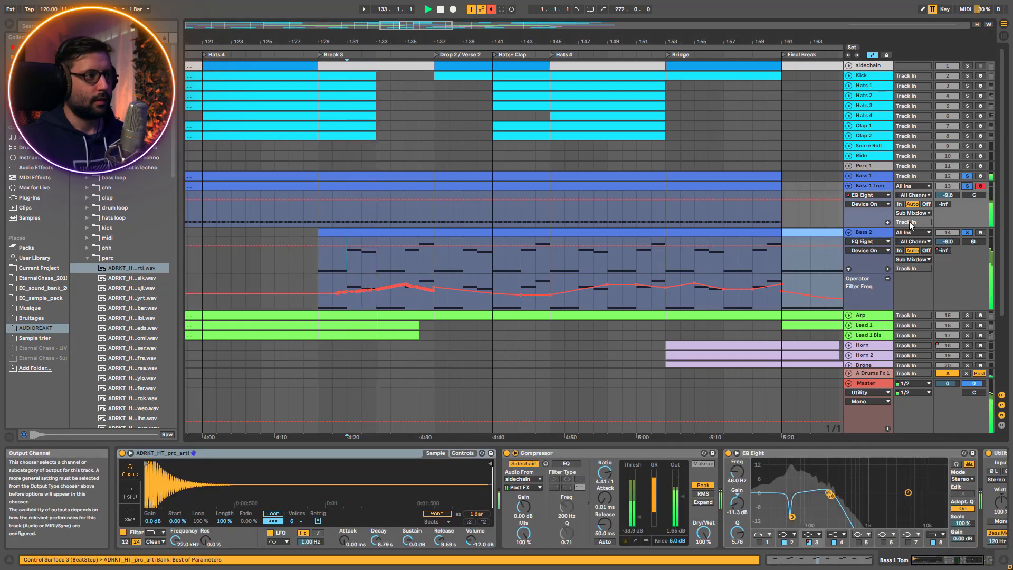
left_click(878, 233)
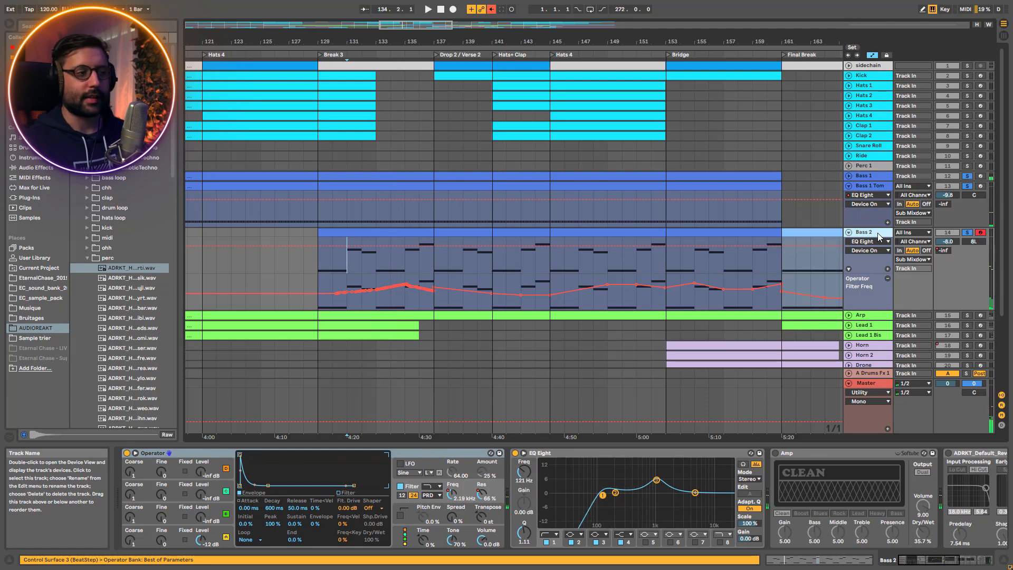
Play the three soloed basses and compare Bass 2 with EQ Eight's band 3 boost off and on
key("space")
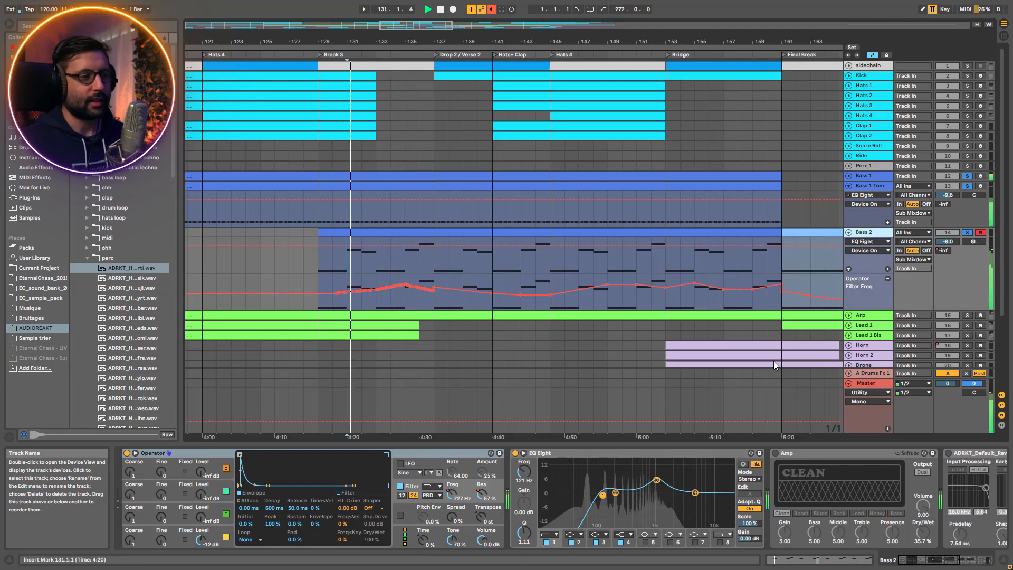
left_click(656, 479)
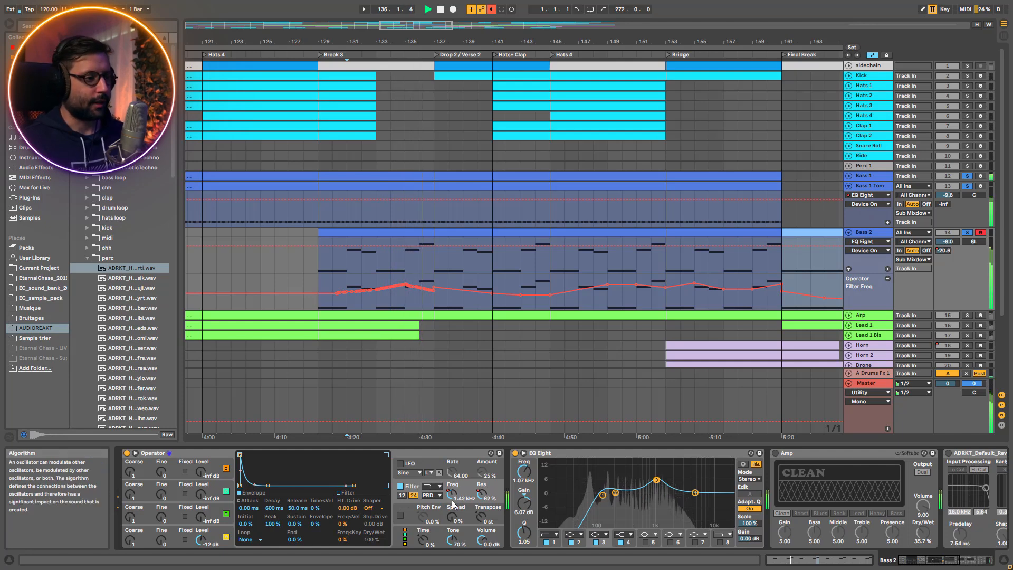
left_click(597, 542)
left_click(596, 542)
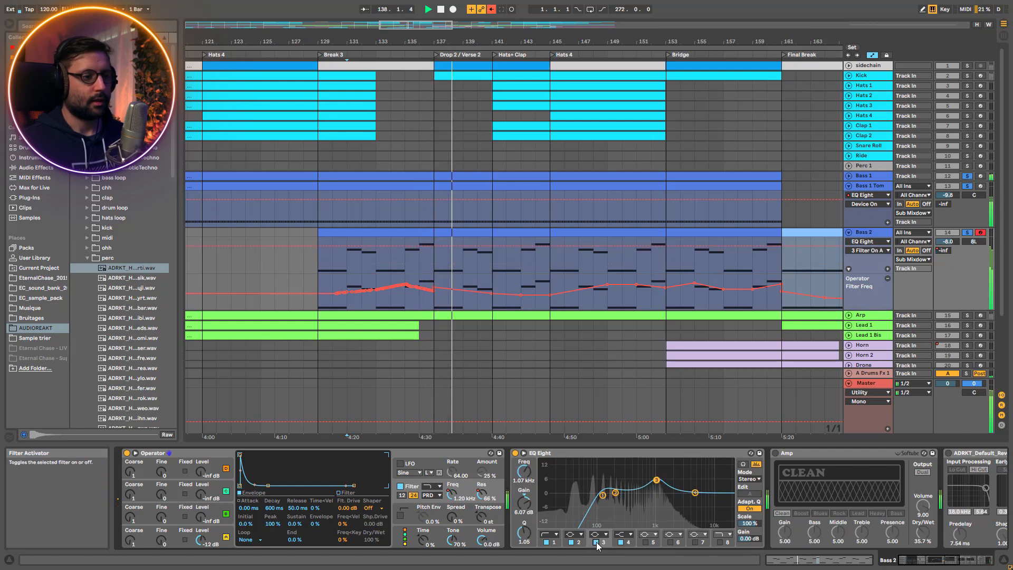
Compare Bass 2 with its Amp and reverb bypassed and active during playback, ending with the Amp enabled
left_click(777, 454)
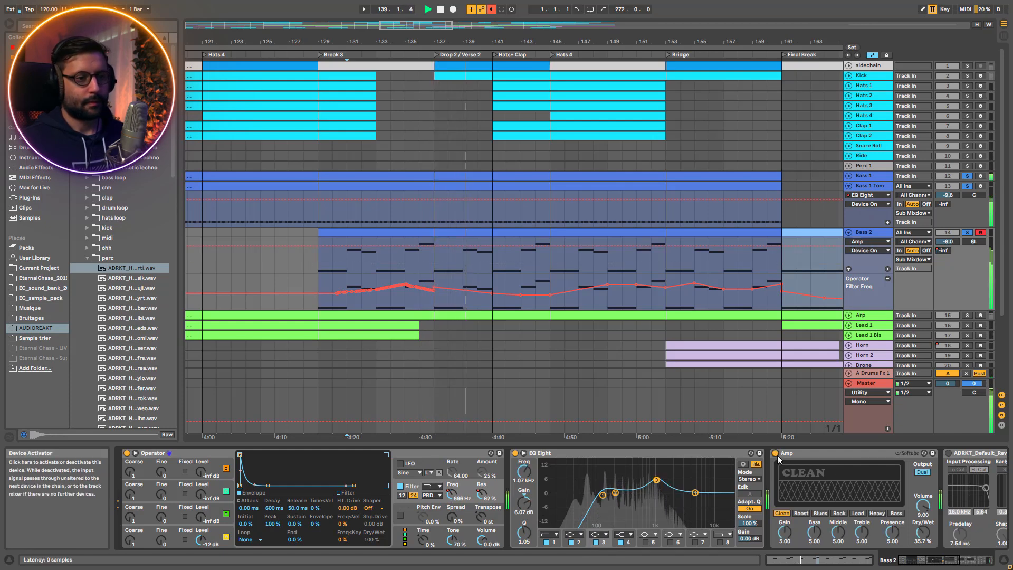
left_click_drag(939, 561, 948, 560)
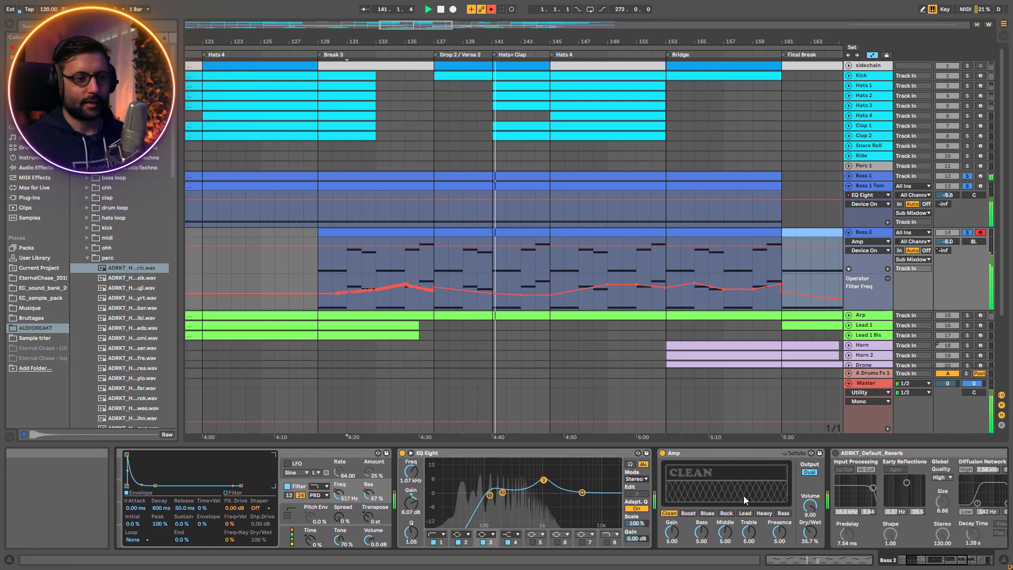
left_click(664, 454)
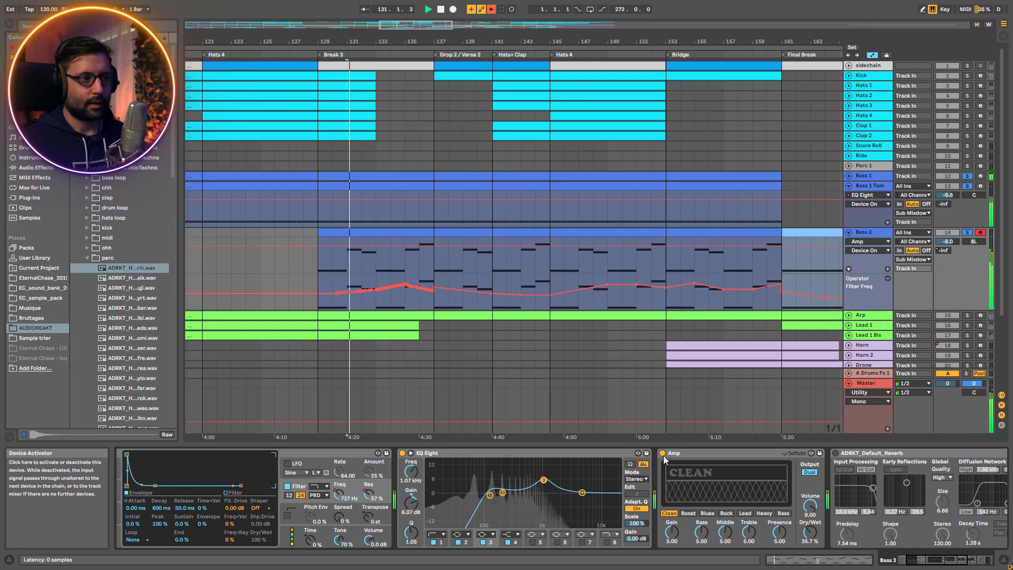
left_click(663, 454)
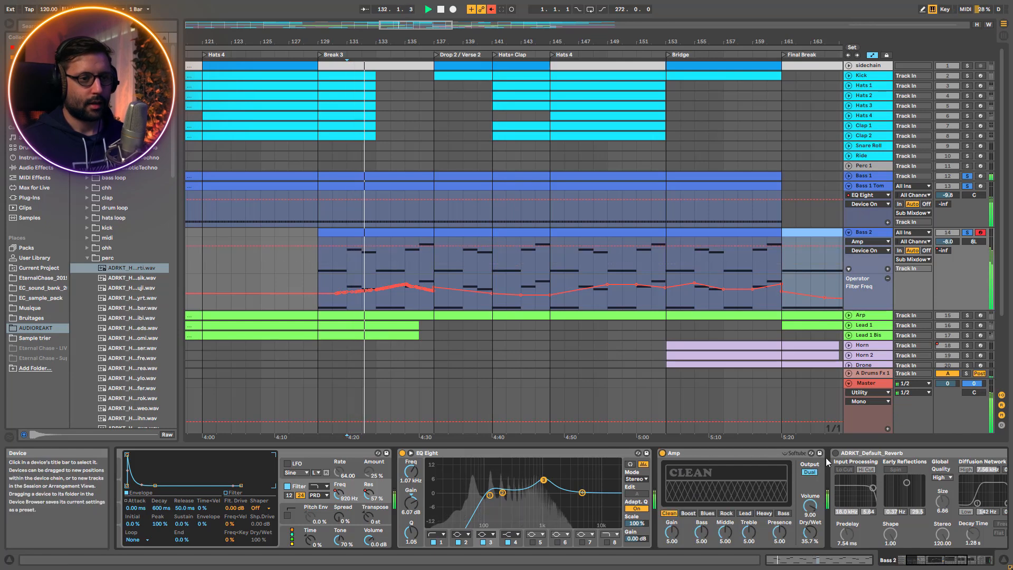
left_click(664, 454)
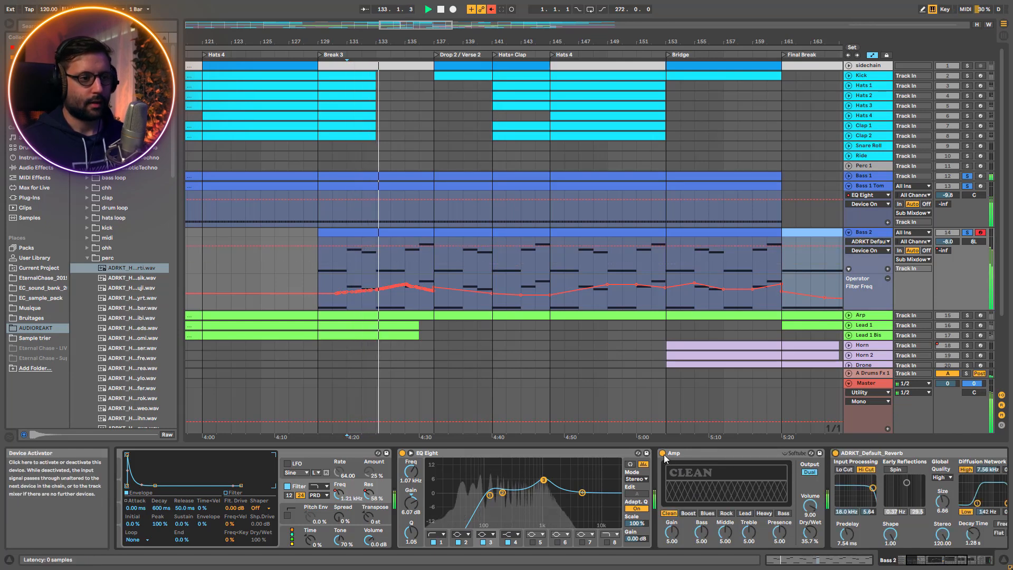
left_click(664, 454)
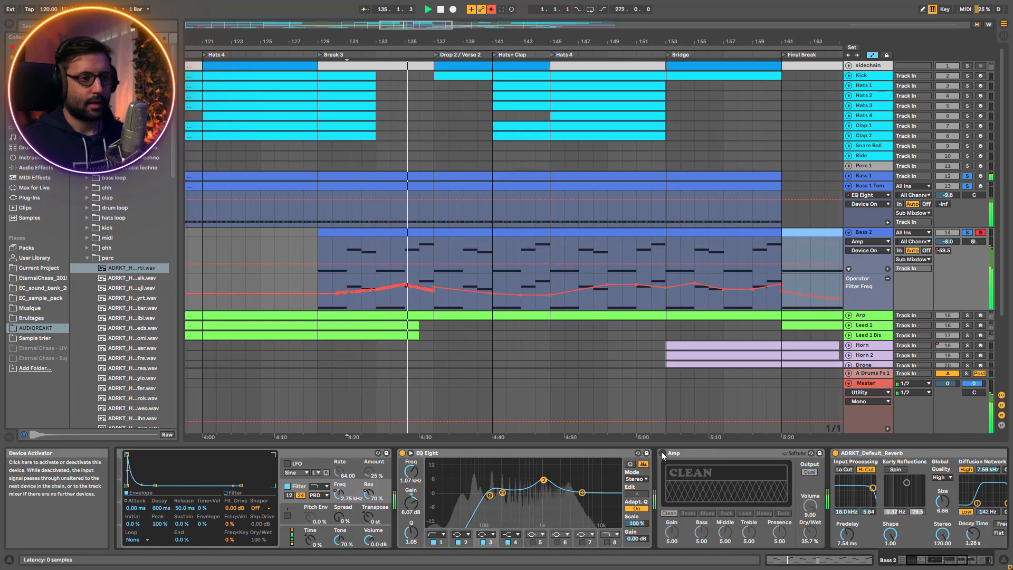
key("space")
left_click(696, 455)
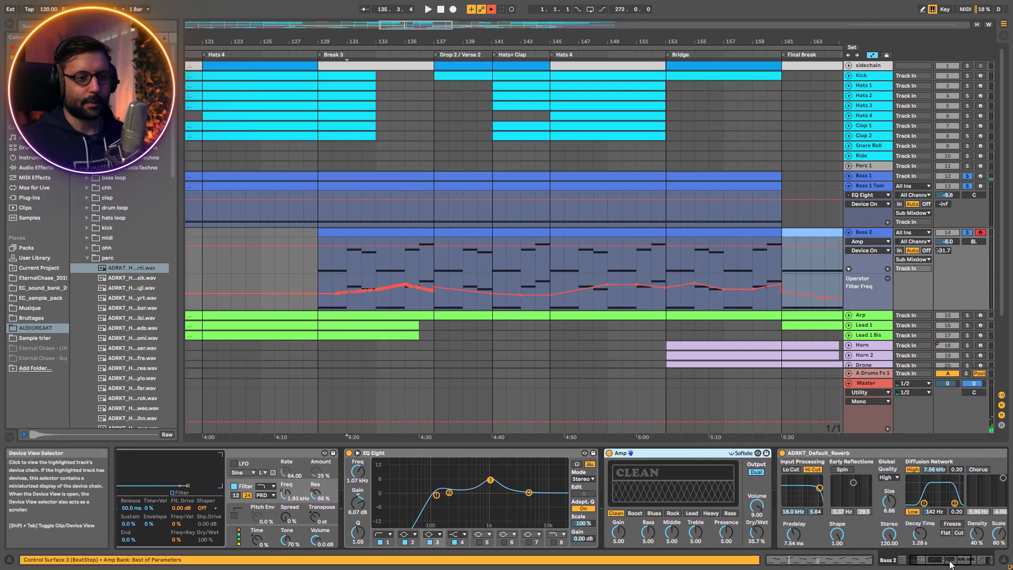
Switch on Bass 2's sidechain Compressor by hand, play from bar 131, and re-enable the overridden automation
scroll(643, 519, "right", 10)
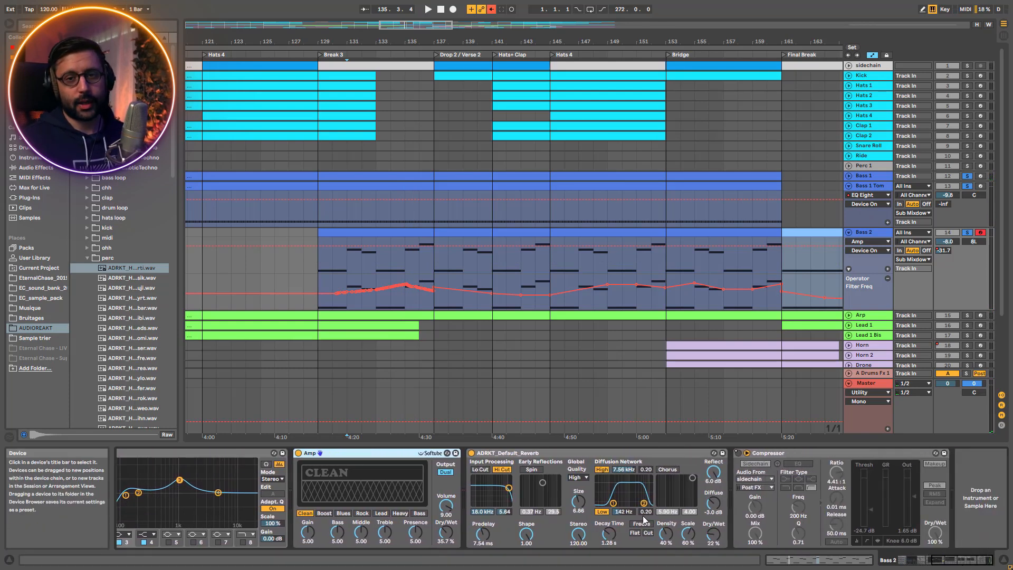
left_click(747, 452)
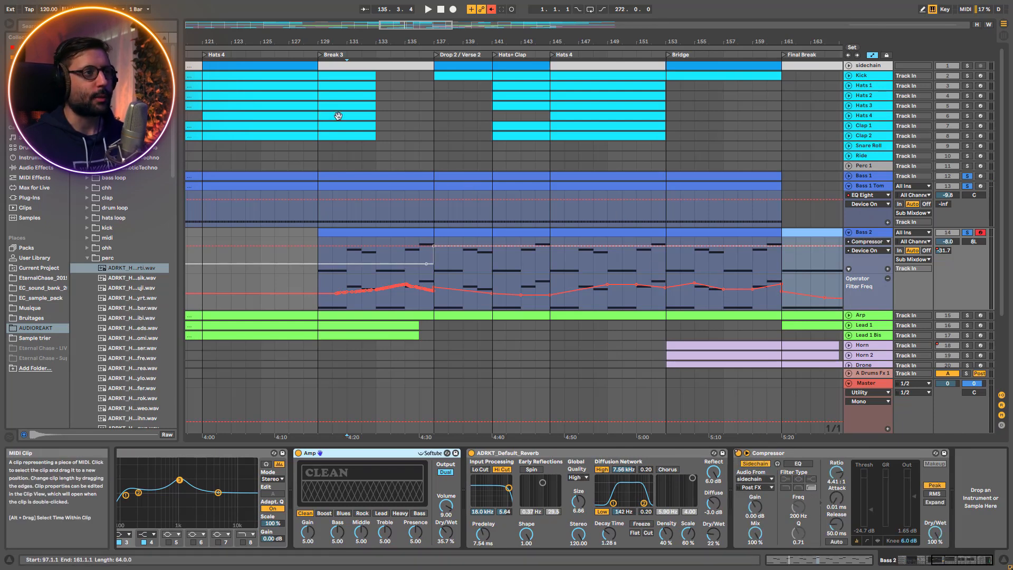
left_click(347, 256)
key("space")
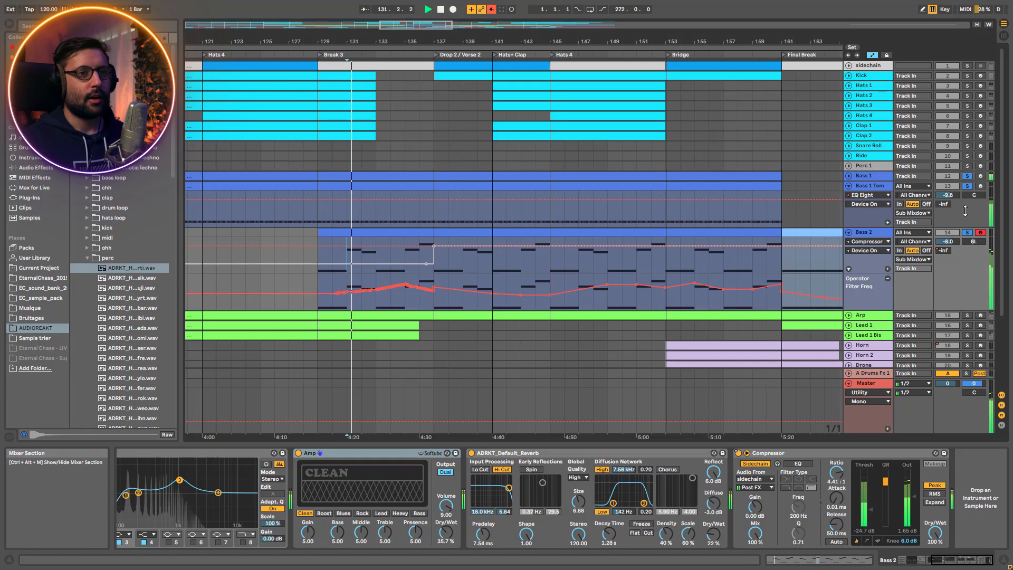
left_click(492, 10)
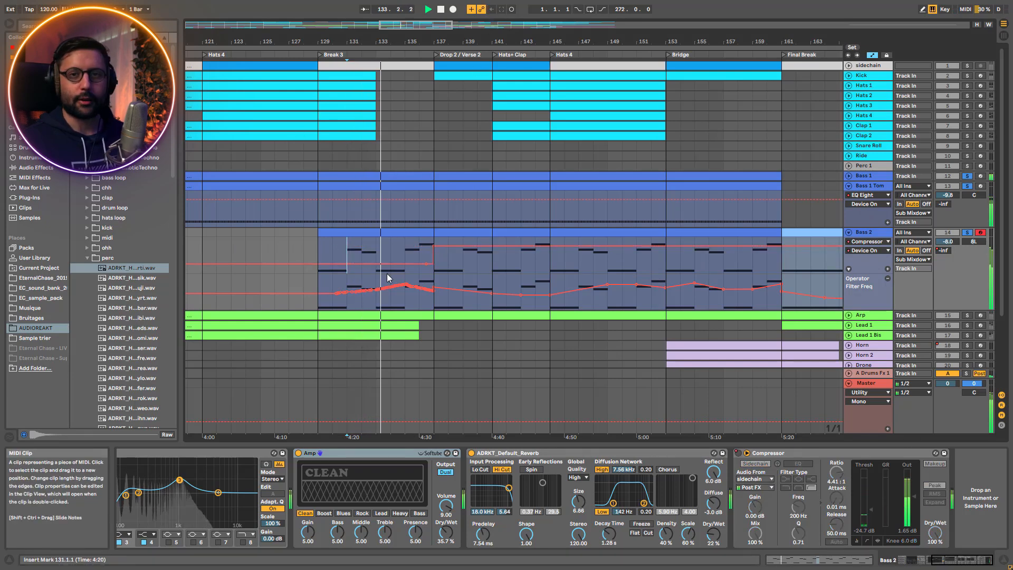
Unsolo the bass tracks to hear the full mix, then fold Bass 1 Tom and Bass 2 and stop playback
left_click(968, 233)
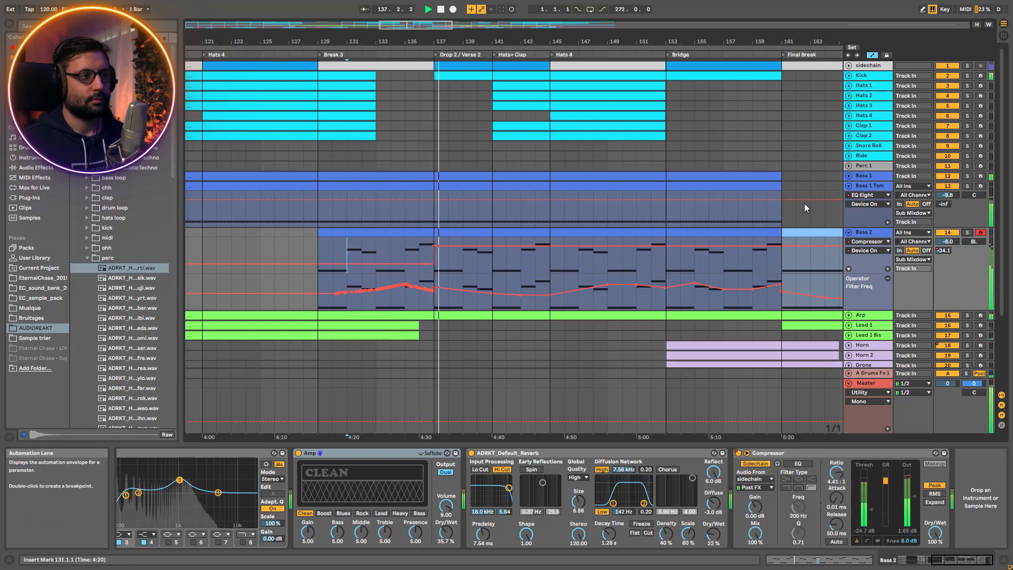
scroll(804, 204, "down", 3)
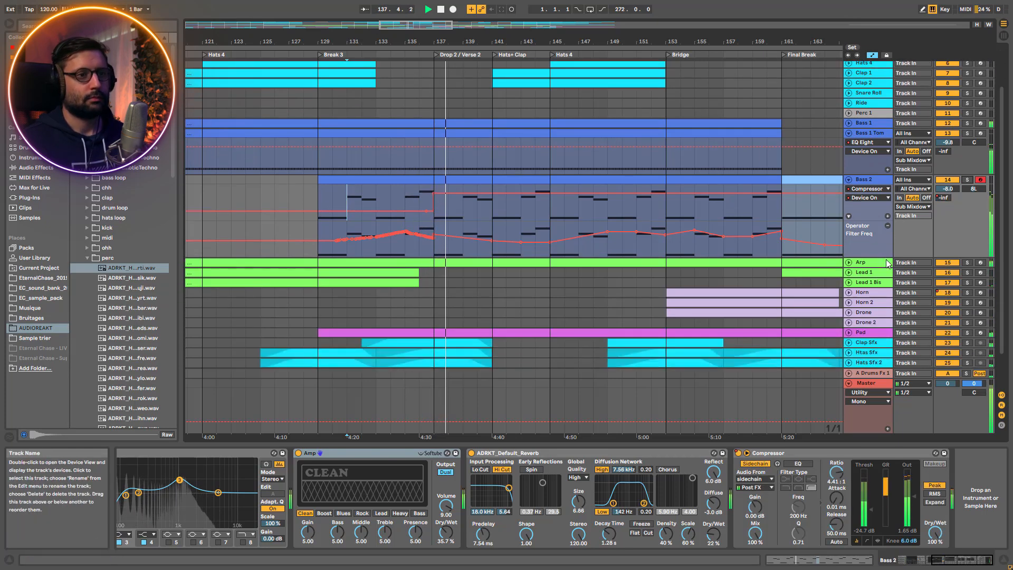
left_click(853, 135)
left_click(849, 133)
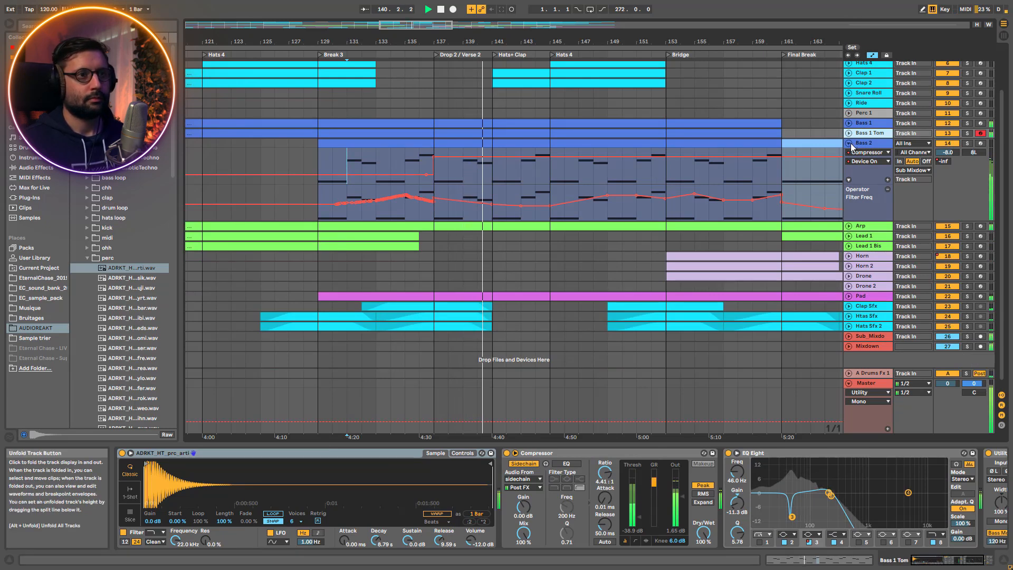
left_click(849, 144)
key("space")
Solo and unfold the Arp track to show its A-Drums Fx 1 send automation, then open its MIDI clip
left_click(884, 205)
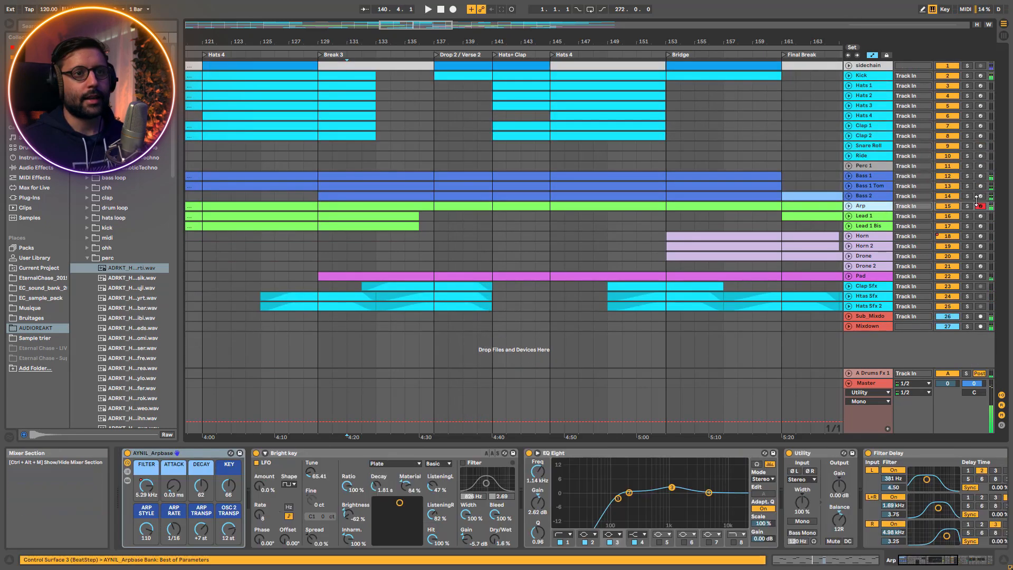
left_click(849, 206)
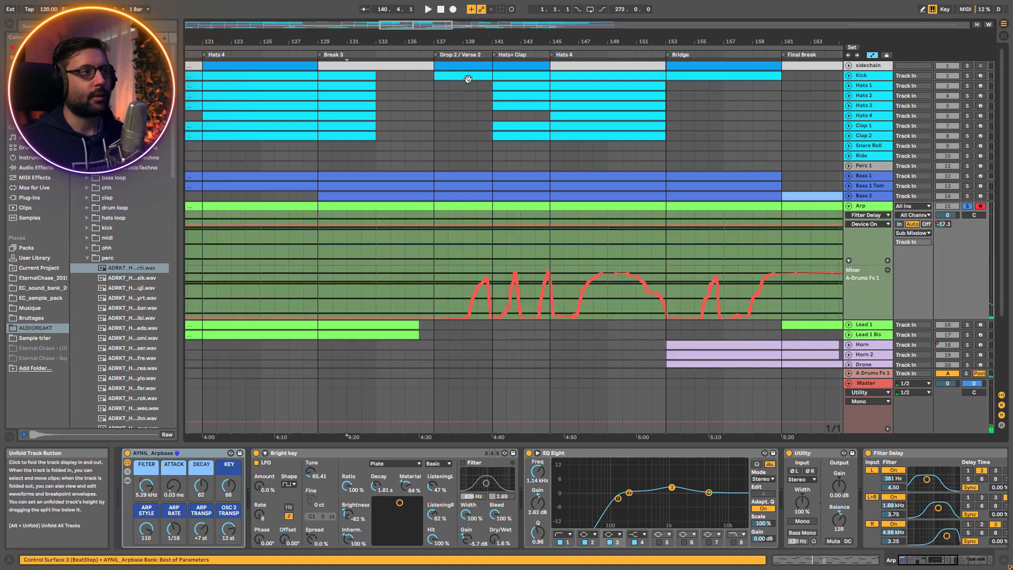
left_click_drag(429, 25, 285, 4)
double_click(208, 206)
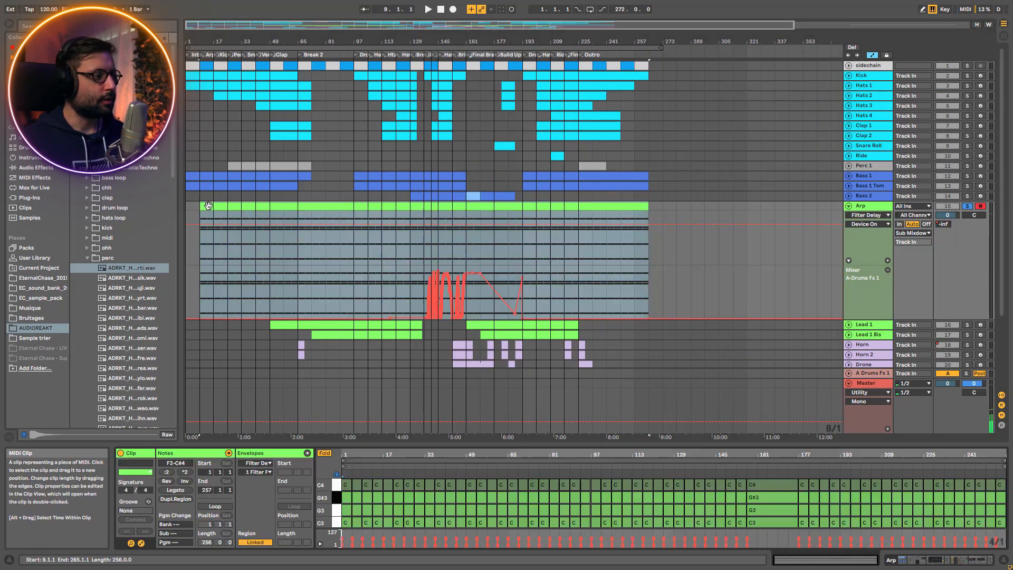
Enlarge the Arp clip's note editor and turn off Fold to show the chord notes across the full keyboard
left_click_drag(431, 449, 431, 276)
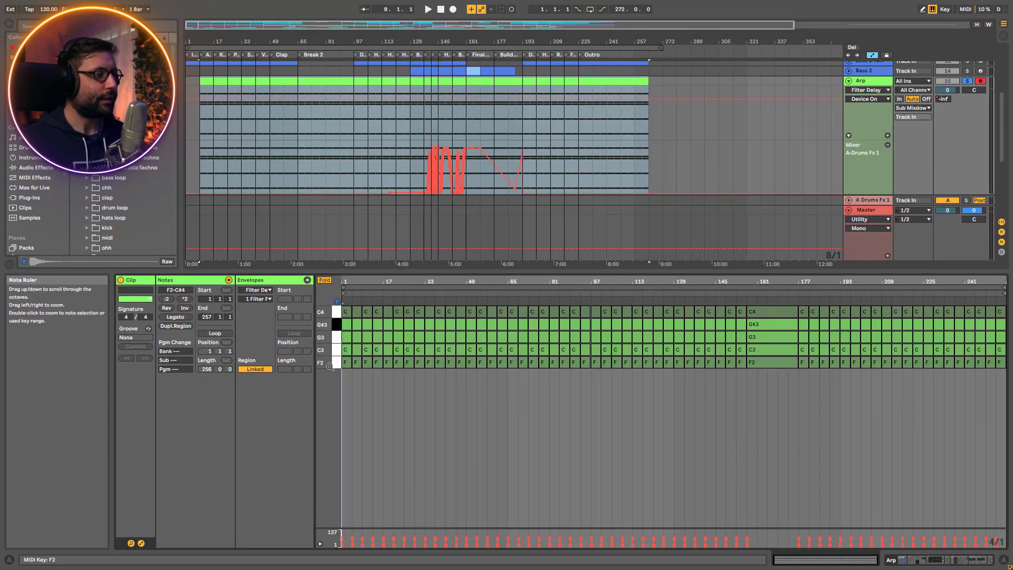
left_click_drag(353, 279, 353, 328)
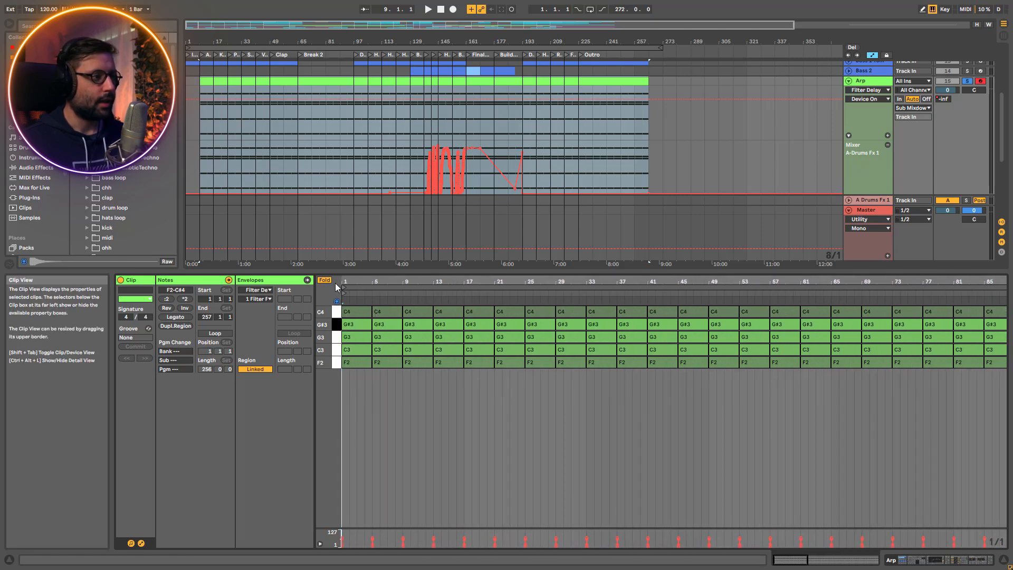
left_click(324, 280)
scroll(349, 426, "up", 3)
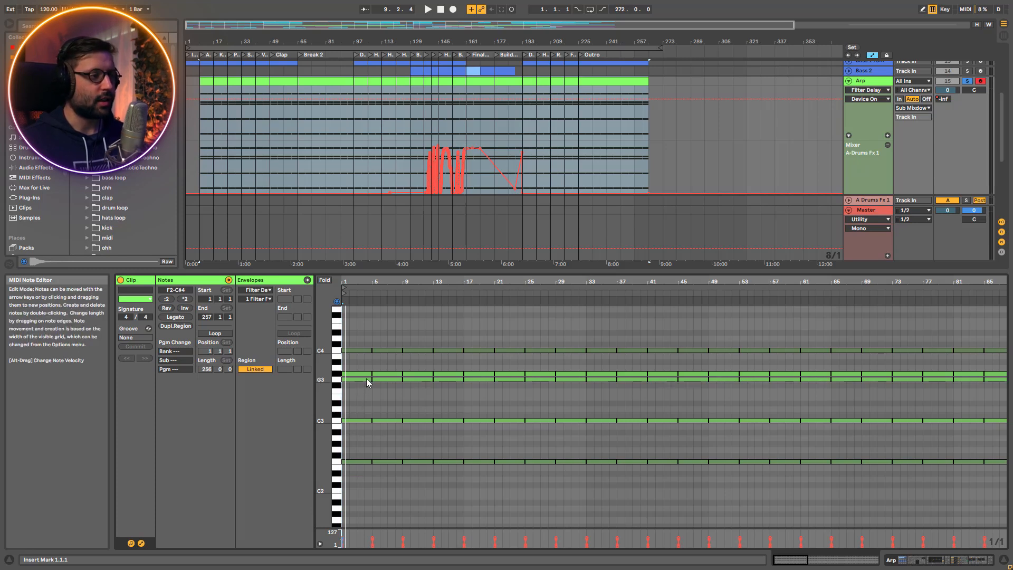
double_click(359, 449)
left_click_drag(360, 451, 372, 389)
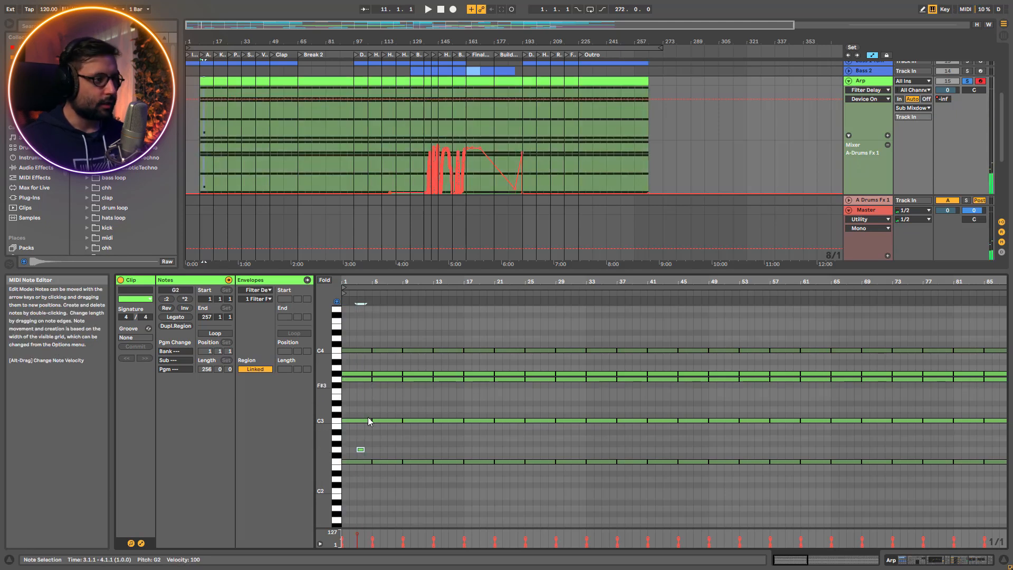
double_click(361, 452)
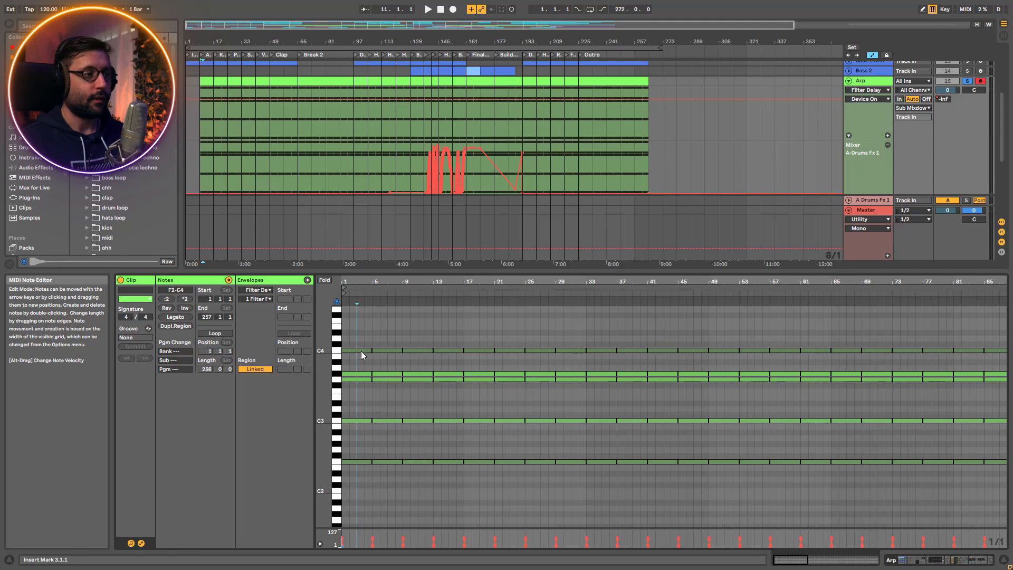
Play the soloed Arp from bar 9 and look through its device chain and the devices inside the AYNIL_Arpbase rack
key("space")
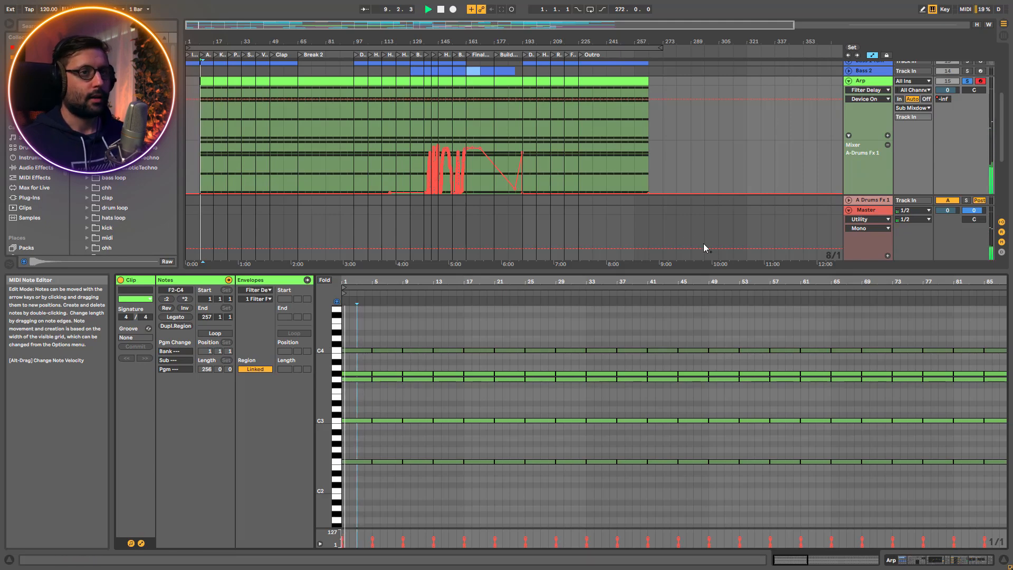
key("shift+Tab")
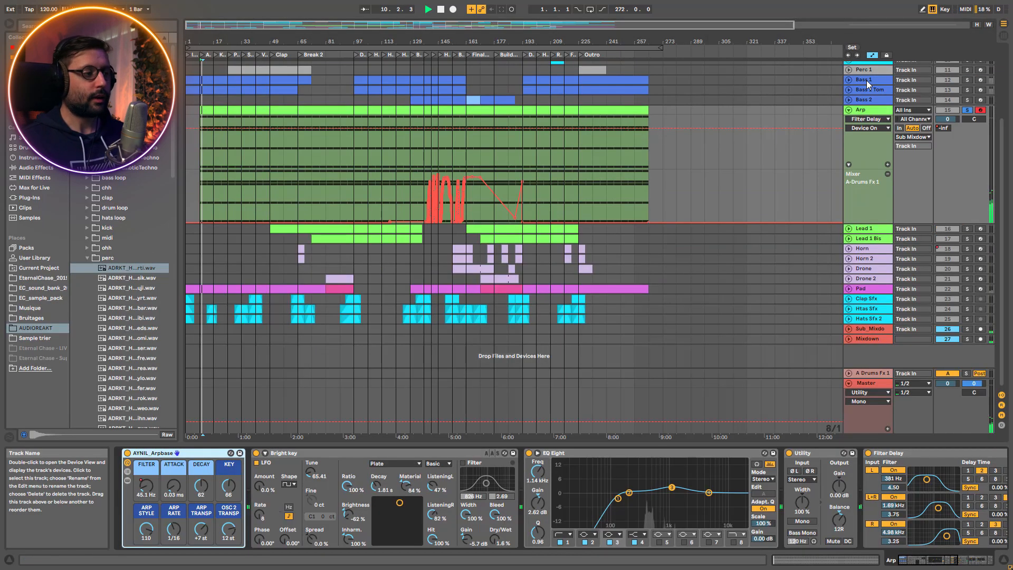
left_click(128, 481)
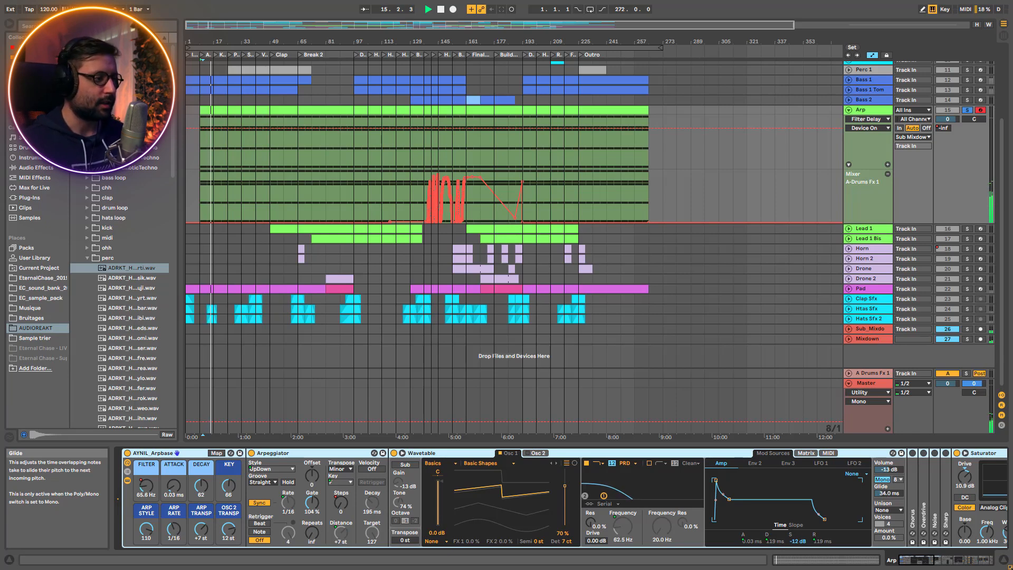
left_click(127, 480)
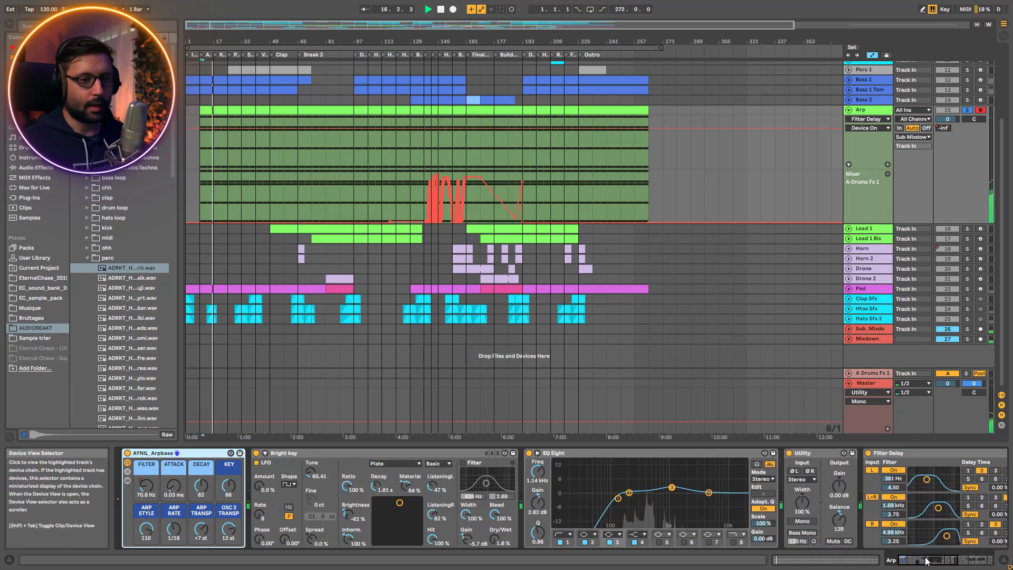
Bypass the Arp's ADRKT_Default_Reverb, Filter Delay, EQ Eight and Bright key devices, and reveal the devices inside the AYNIL_Arpbase rack
left_click_drag(926, 560, 964, 561)
key("space")
left_click(614, 454)
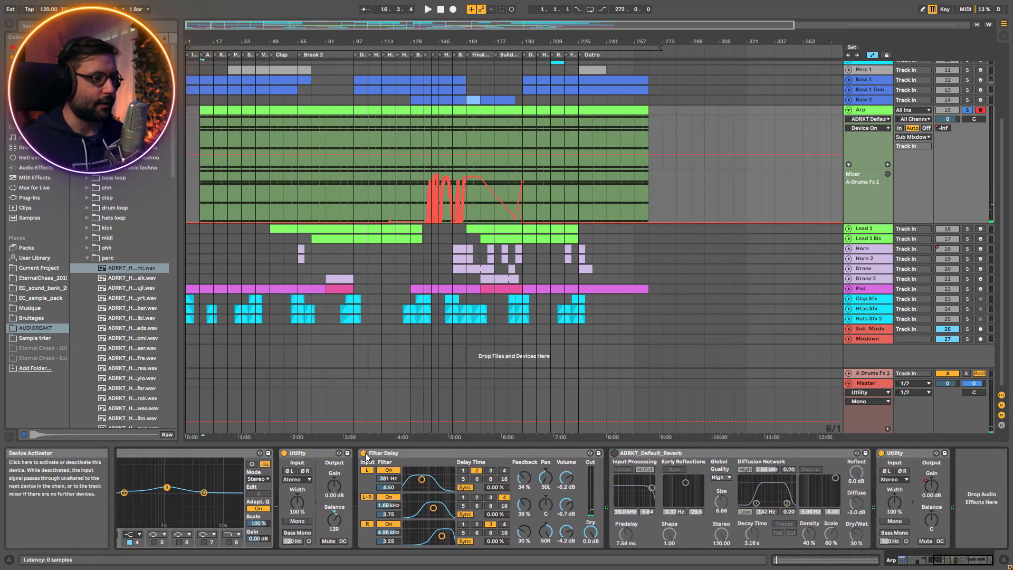
left_click(127, 482)
left_click(128, 482)
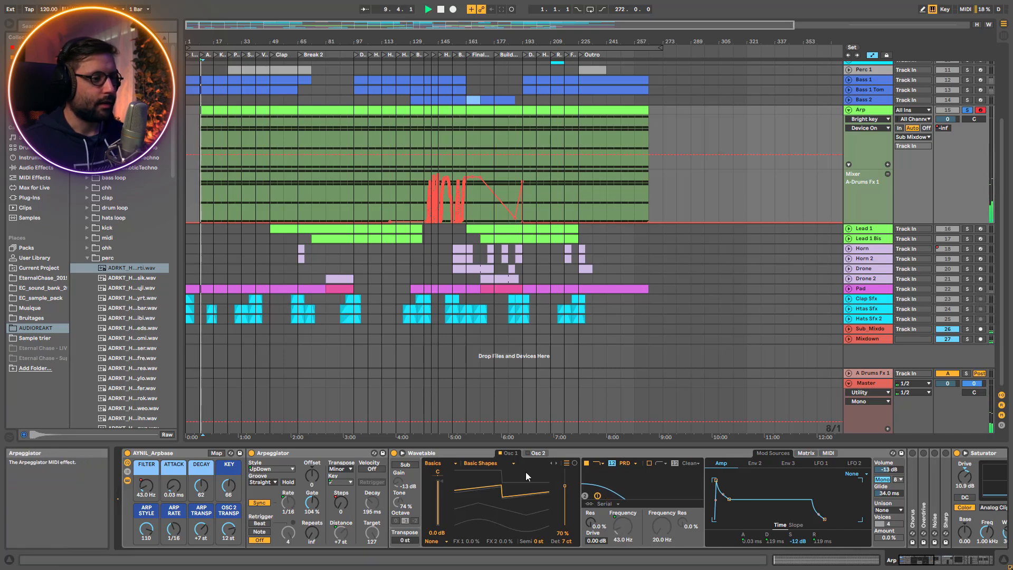
Play the dry Arp and examine Wavetable's filter frequency, modulation matrix and LFO 1 settings
key("space")
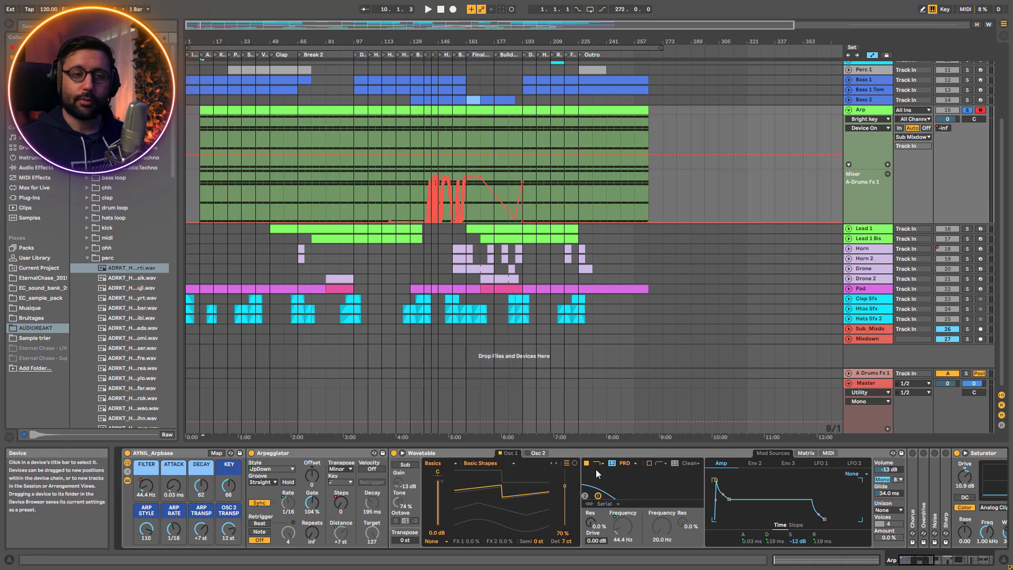
left_click(626, 520)
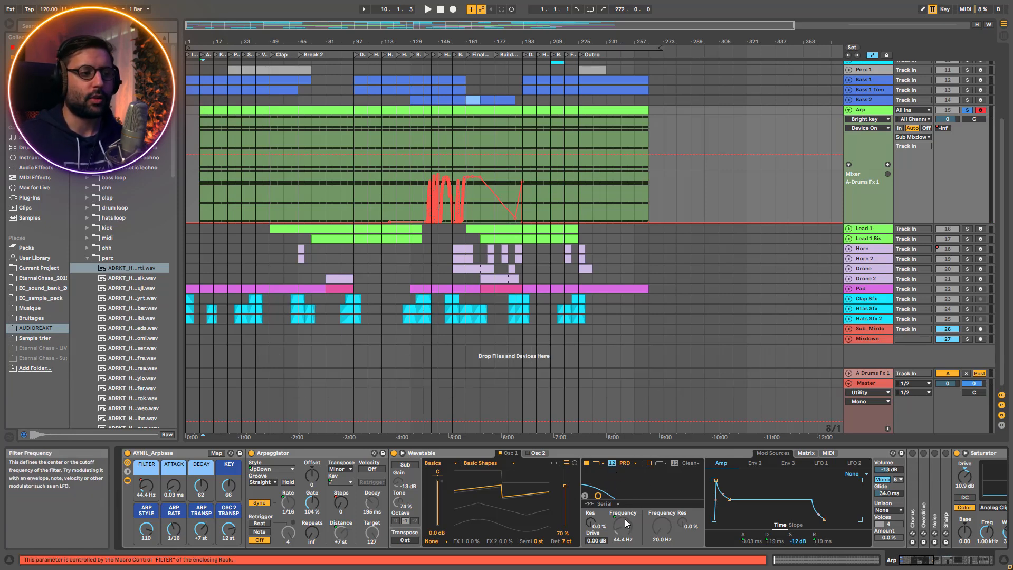
key("space")
left_click(806, 453)
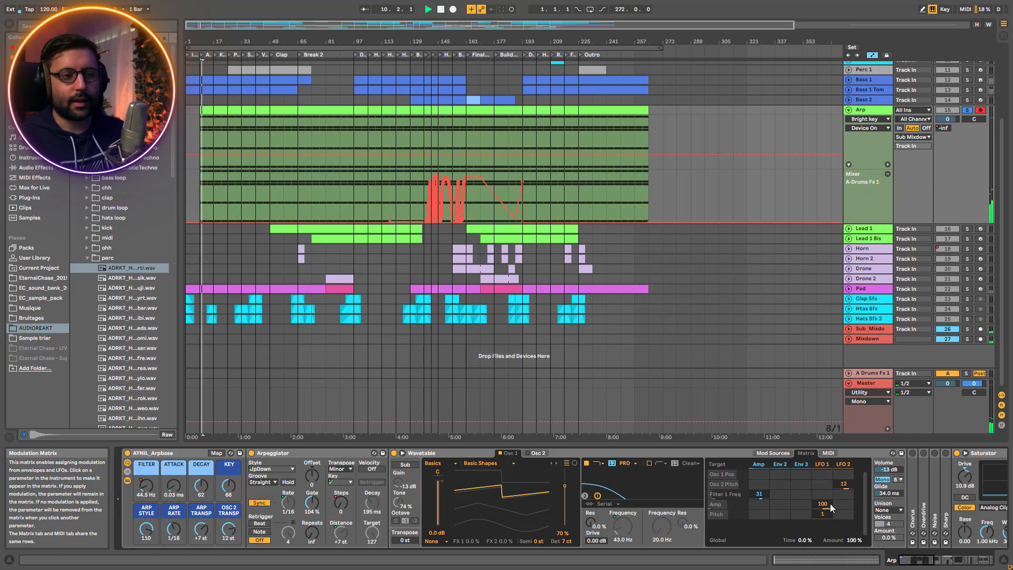
left_click(825, 467)
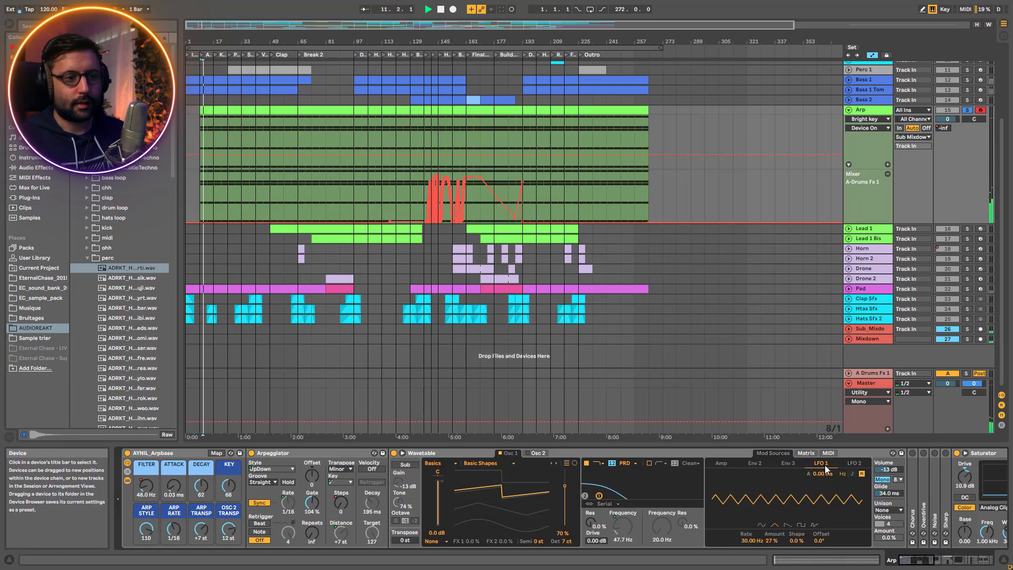
Vary Wavetable's LFO 1 Amount during playback, restore it to 27%, and review the modulation matrix assignments
left_click_drag(771, 539, 772, 554)
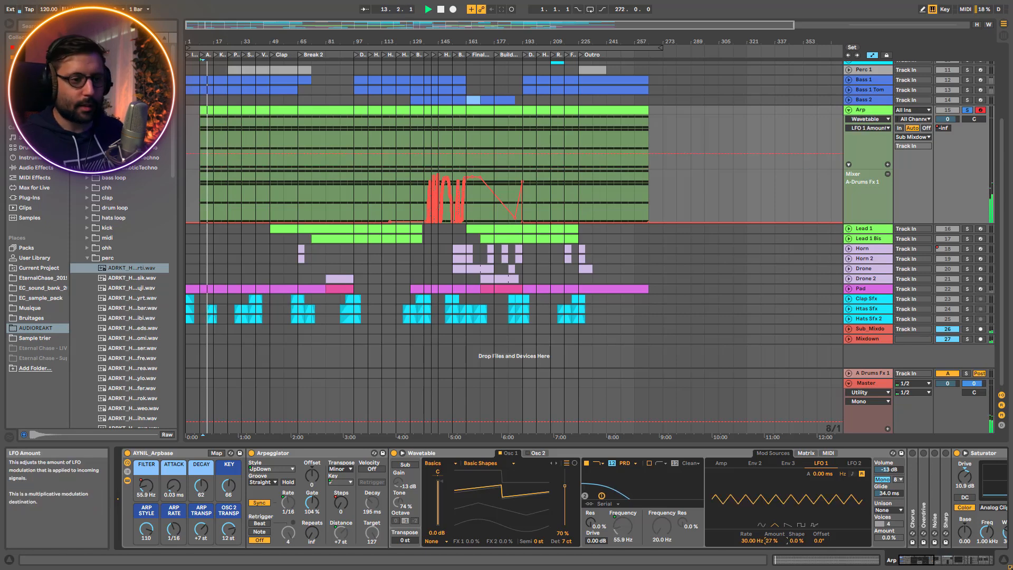
left_click(806, 454)
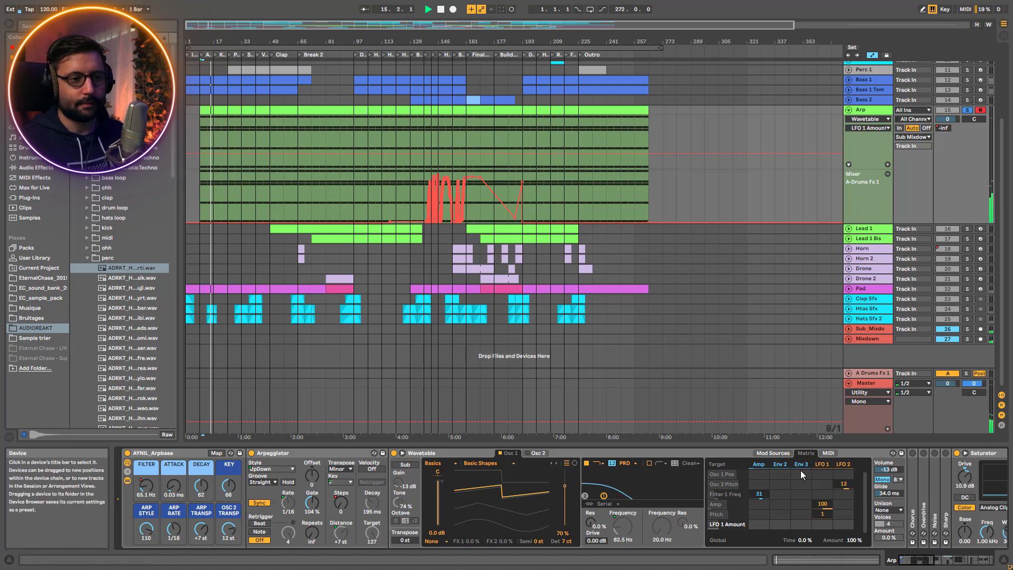
left_click(841, 469)
left_click(813, 467)
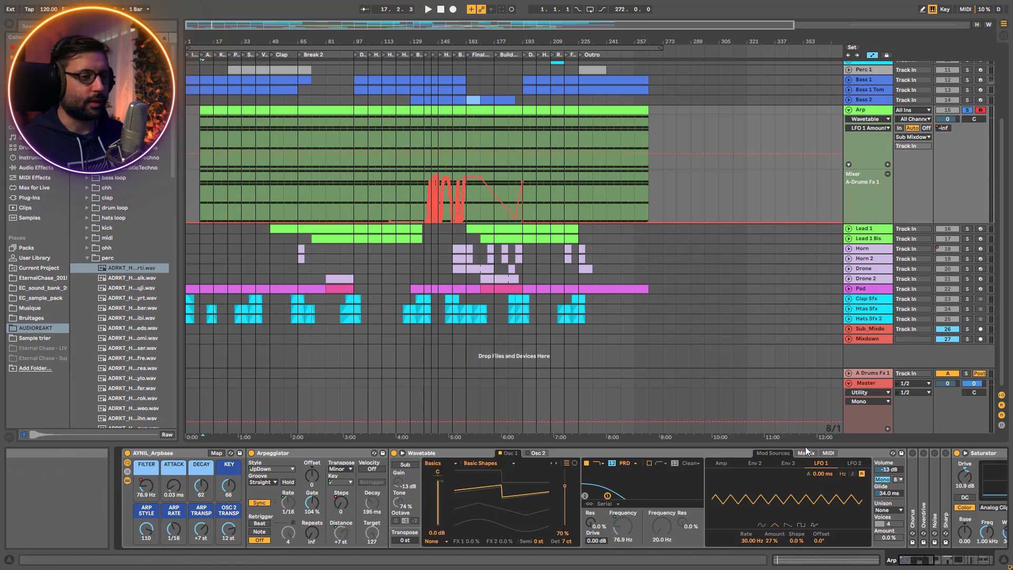
Restart playback with the Arpbase FILTER macro raised to 2.31 kHz and re-examine Wavetable's modulation matrix and LFO 1
key("space")
left_click_drag(144, 491, 144, 464)
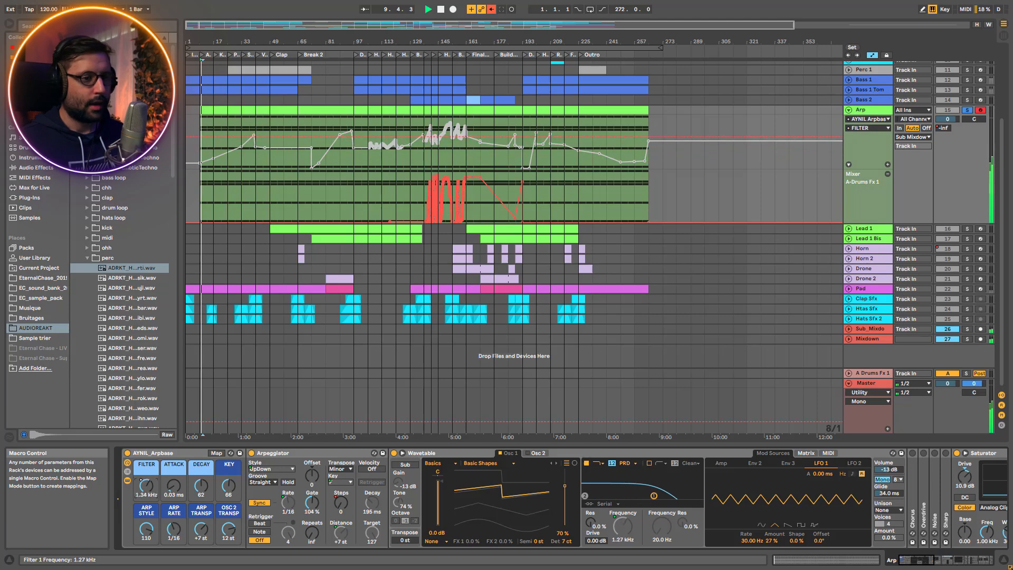
left_click(806, 453)
left_click(823, 468)
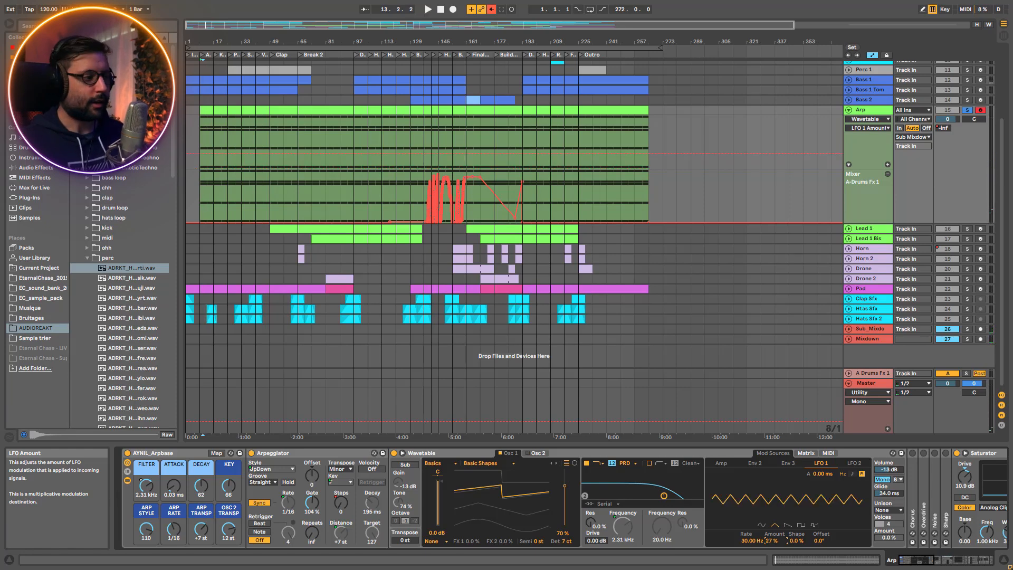
Vary the Arpeggiator's Gate during playback to hear its effect, and restore it to 104%
left_click(306, 456)
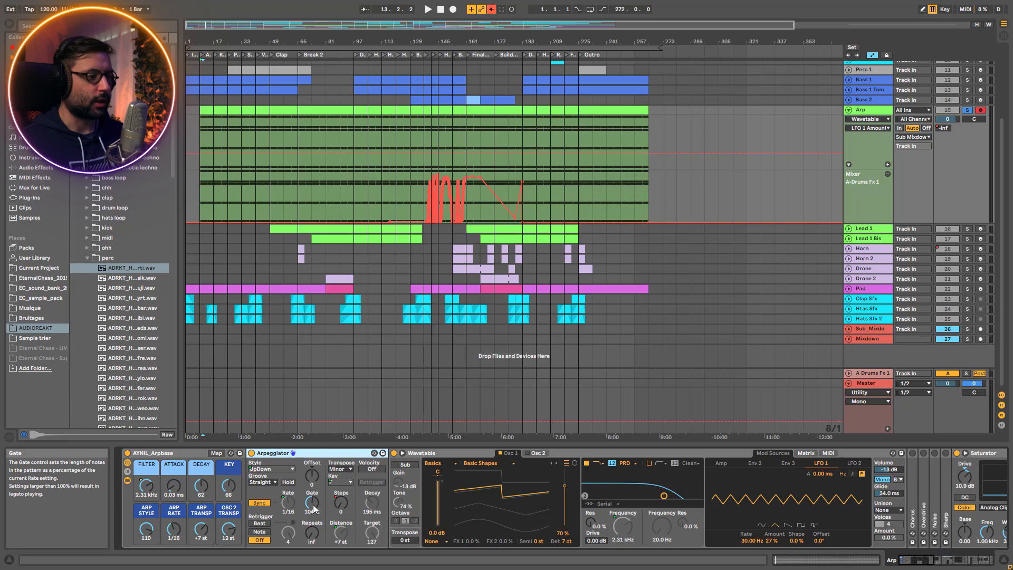
key("space")
left_click_drag(312, 502, 312, 508)
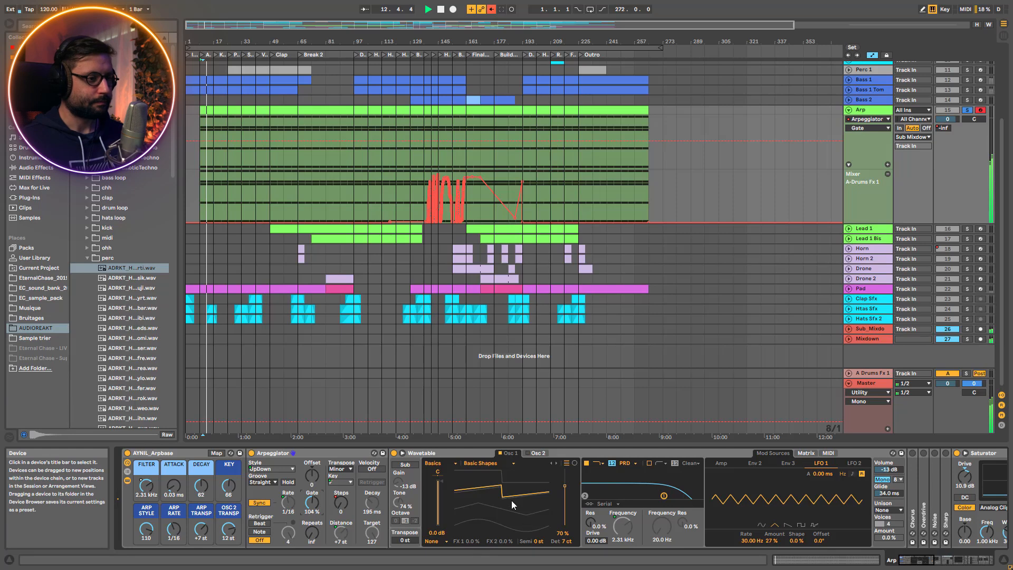
left_click_drag(928, 560, 898, 560)
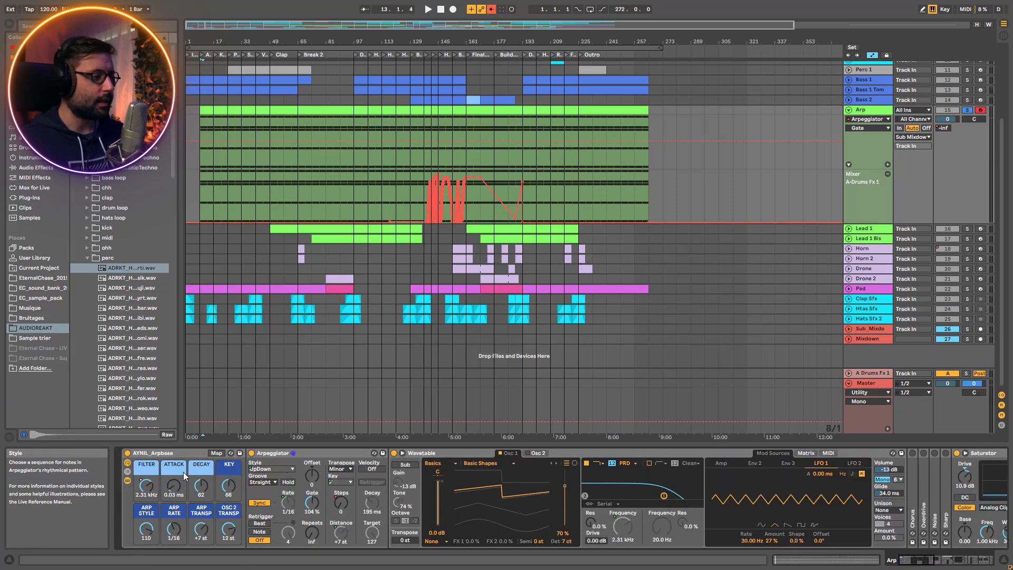
Hide the devices inside the AYNIL_Arpbase rack and switch the Bright key resonator back on during playback
left_click(127, 480)
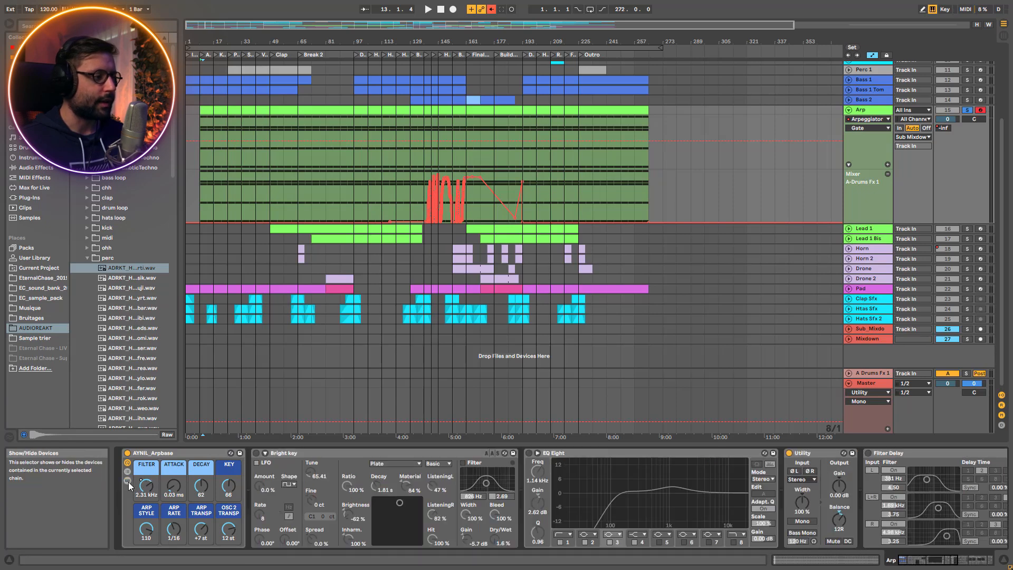
left_click(128, 481)
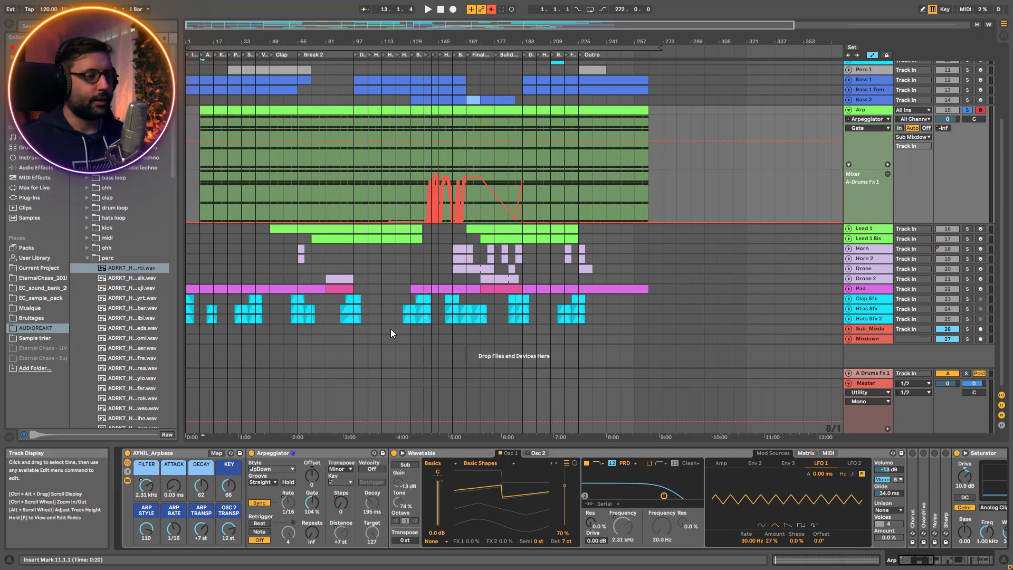
left_click(127, 480)
key("space")
left_click(257, 454)
key("space")
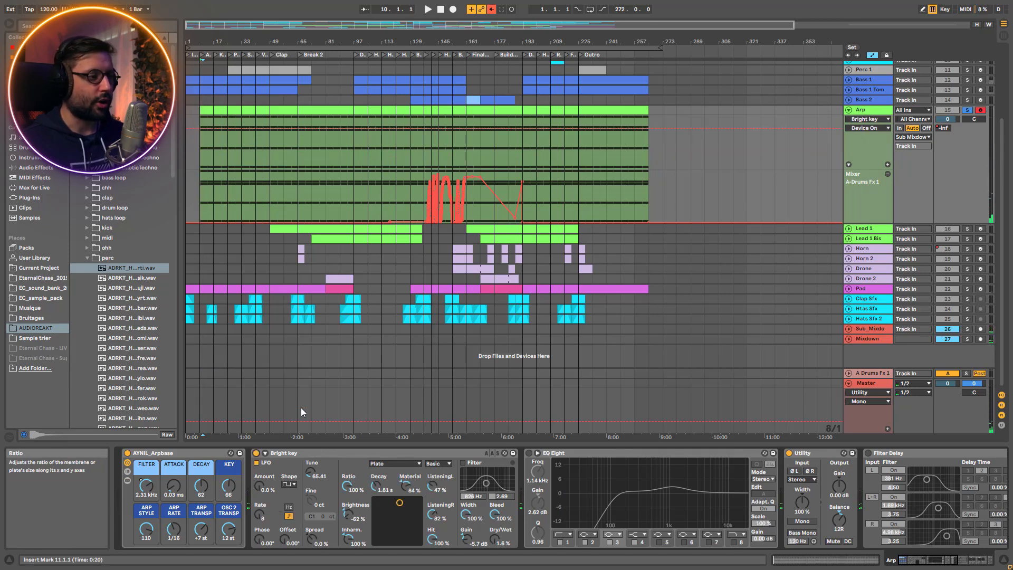
left_click(295, 452)
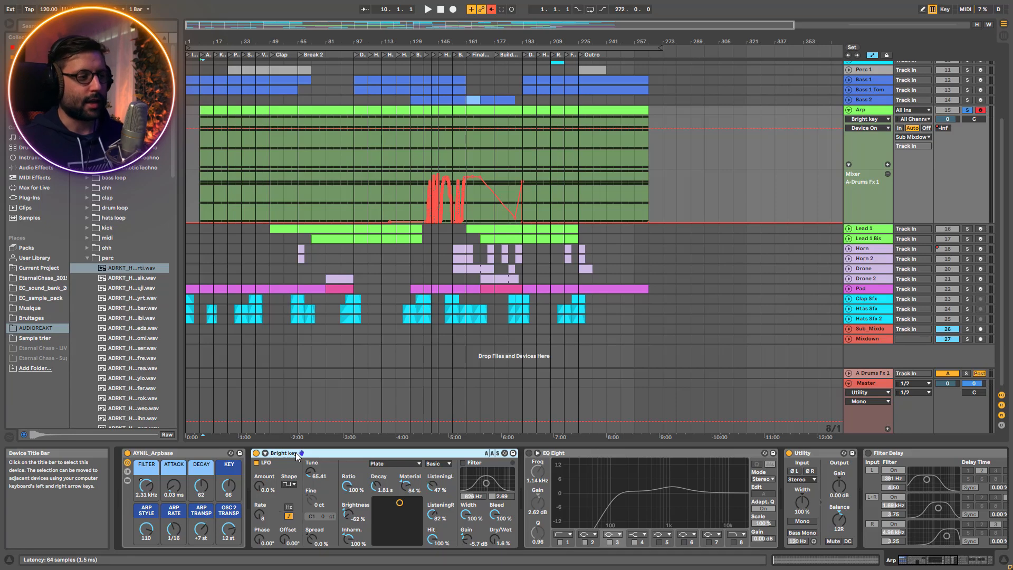
Switch the Arp's EQ Eight and Filter Delay back on, playing from bar 9 to hear each one
left_click(529, 453)
key("space")
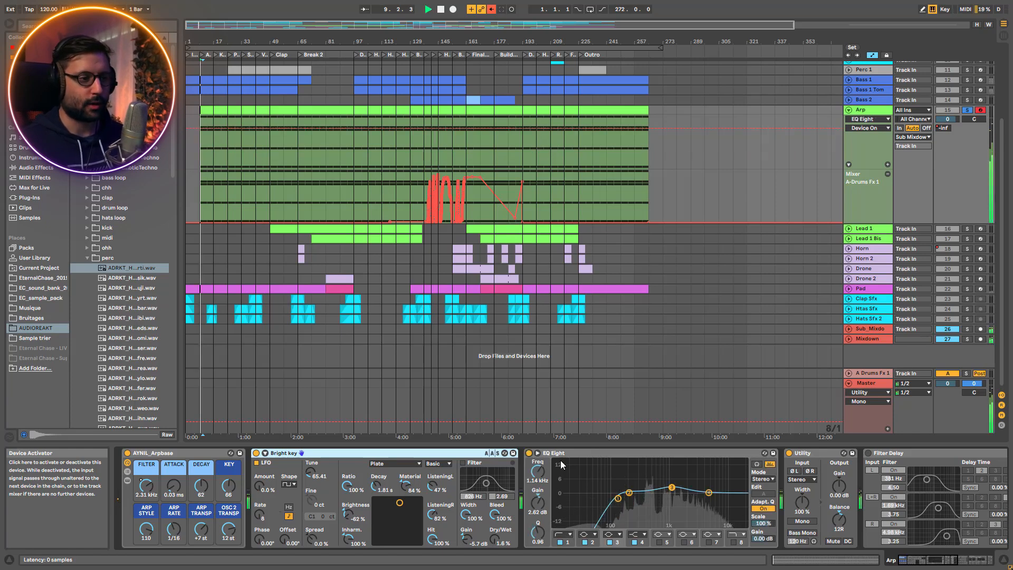
left_click(937, 562)
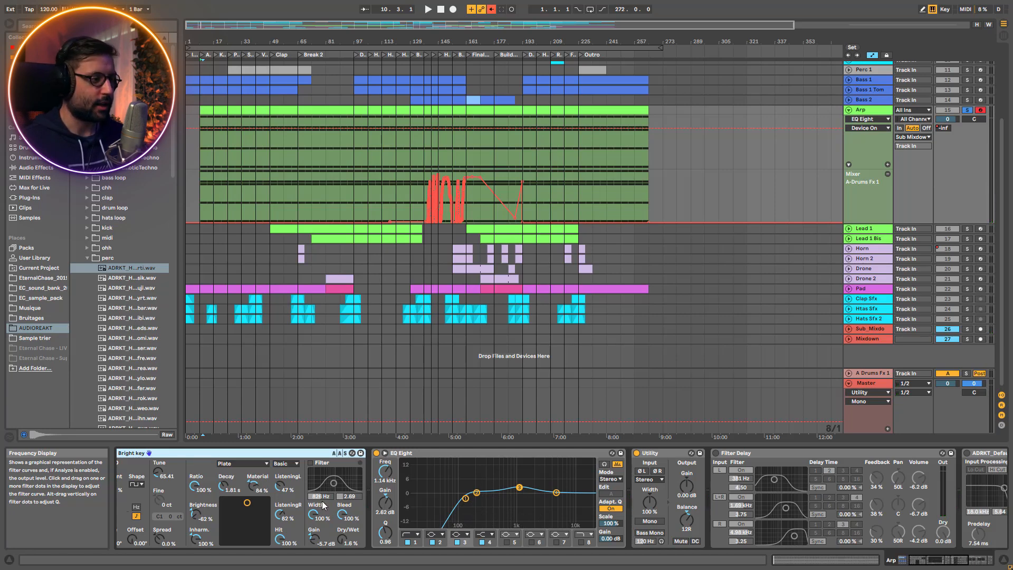
key("space")
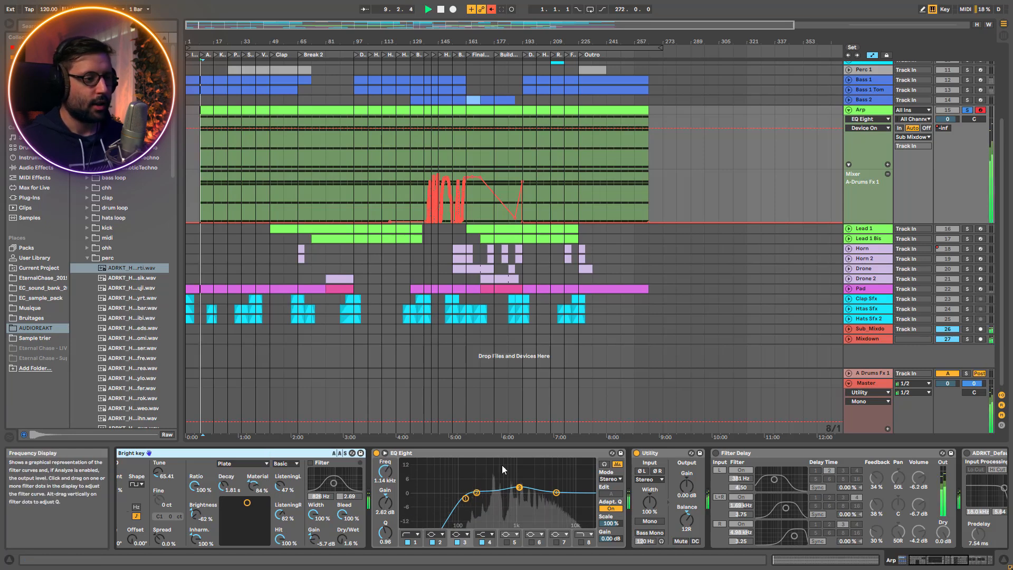
left_click(716, 453)
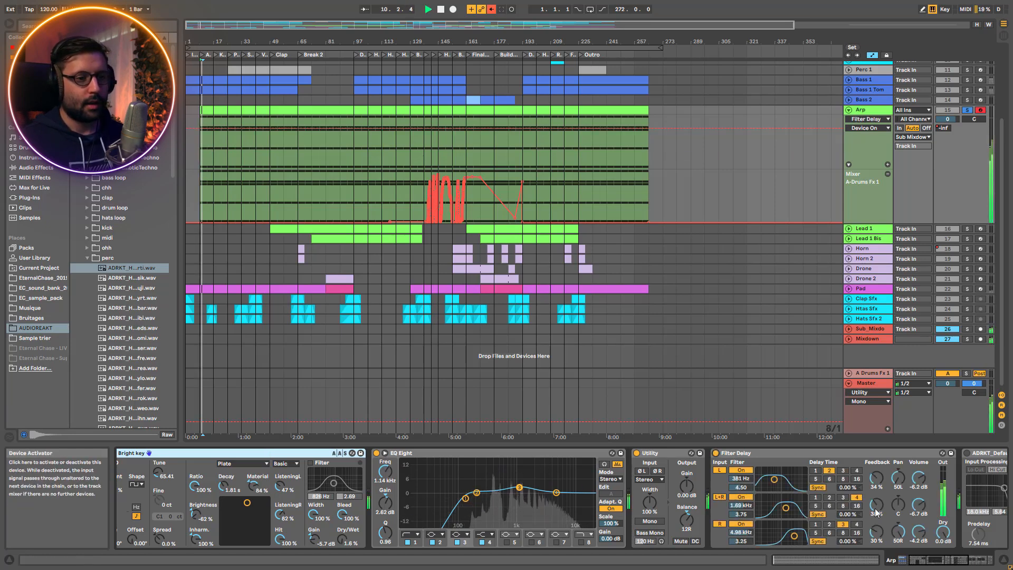
Compare the Arp with and without ADRKT_Default_Reverb during playback, leaving the reverb switched on
left_click_drag(933, 559, 942, 560)
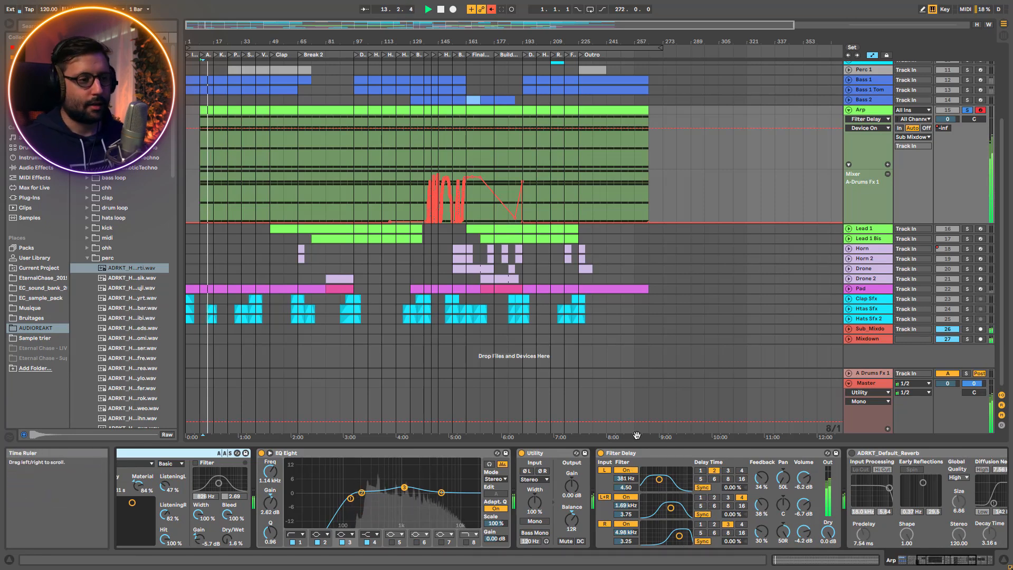
scroll(679, 483, "right", 5)
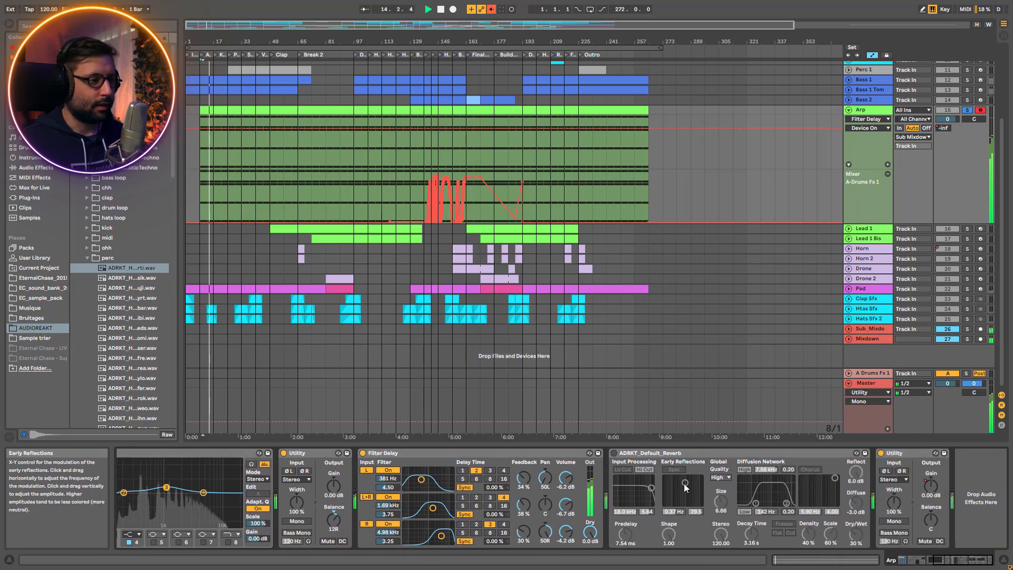
left_click(615, 454)
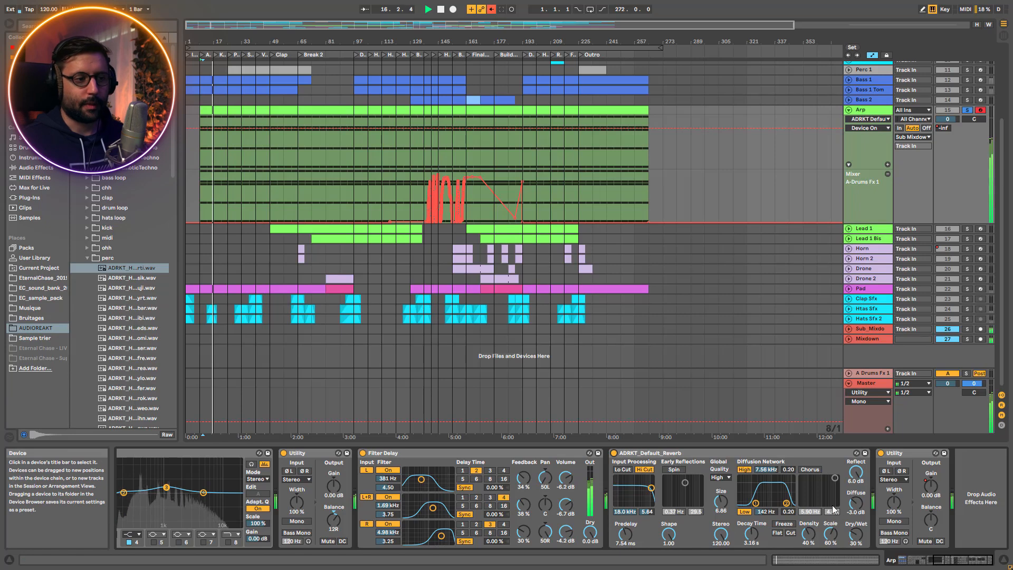
left_click(614, 454)
key("space")
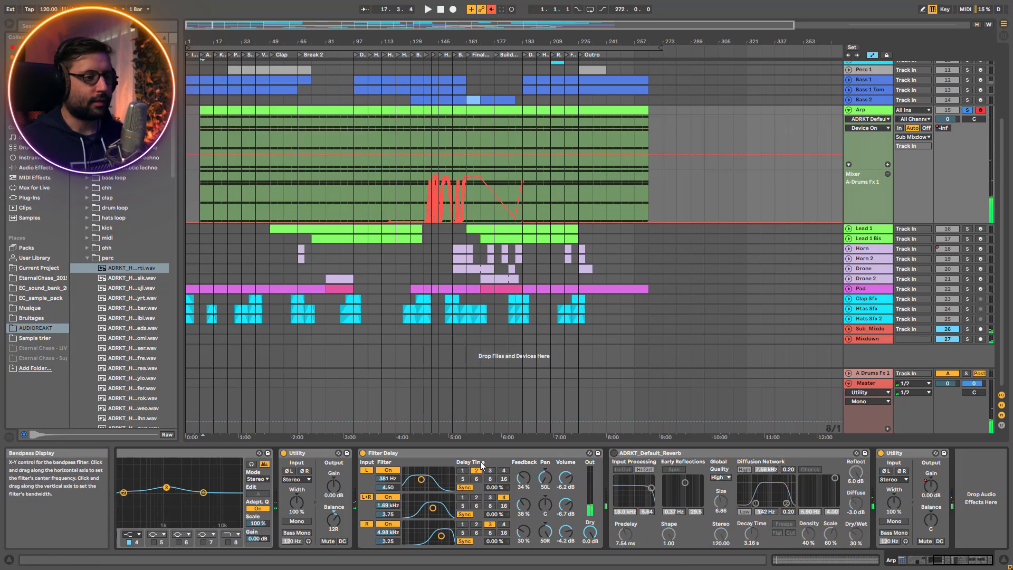
left_click(614, 453)
key("space")
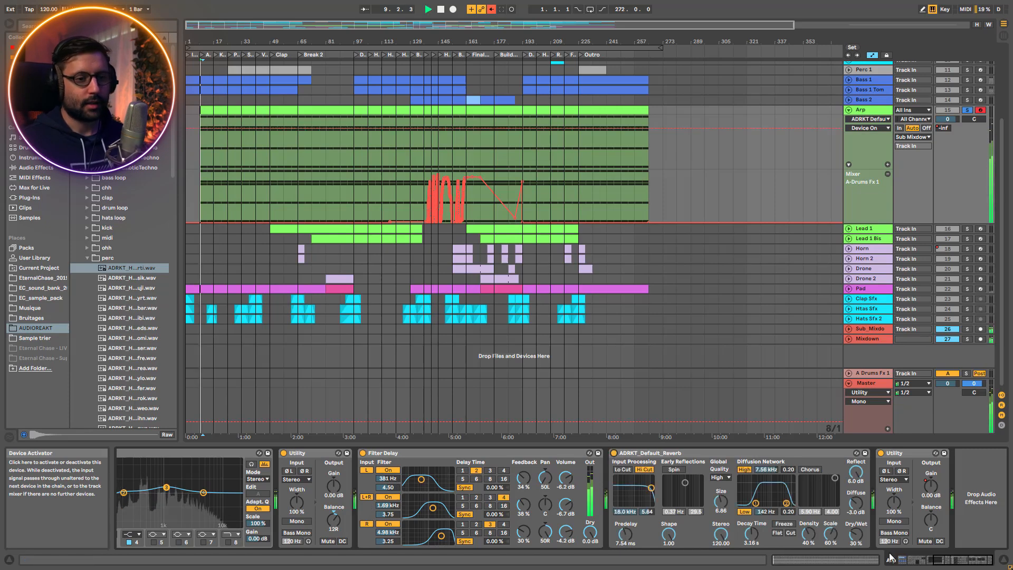
Re-enable the overridden automation and set the playback position to bar 129 on the Arp track
left_click(916, 560)
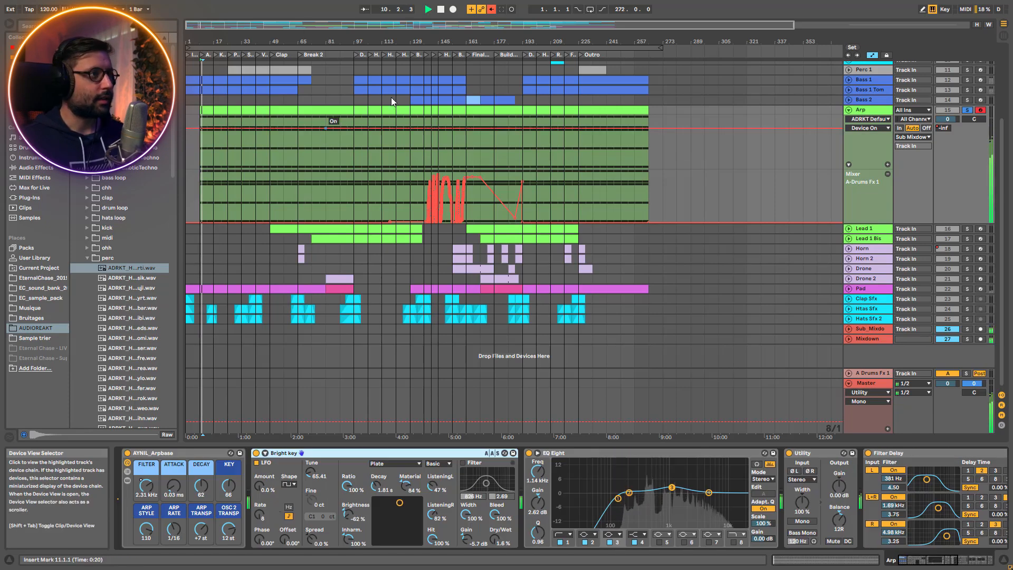
left_click(409, 161)
key("space")
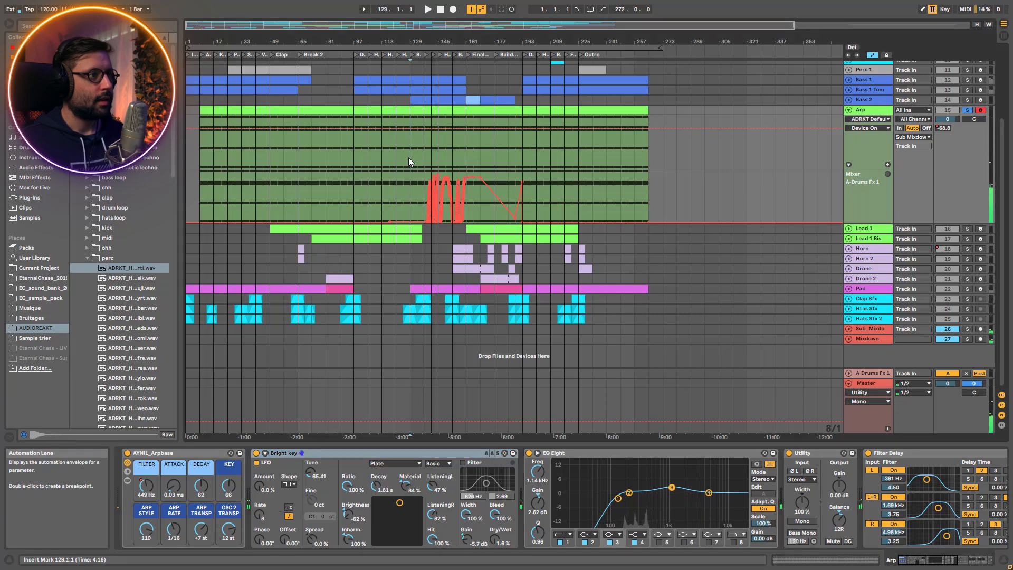
Play the Arp track from bar 129 with the arrangement around Break 3 enlarged, and stop after a few bars
key("space")
left_click_drag(411, 24, 417, 51)
scroll(607, 147, "up", 3)
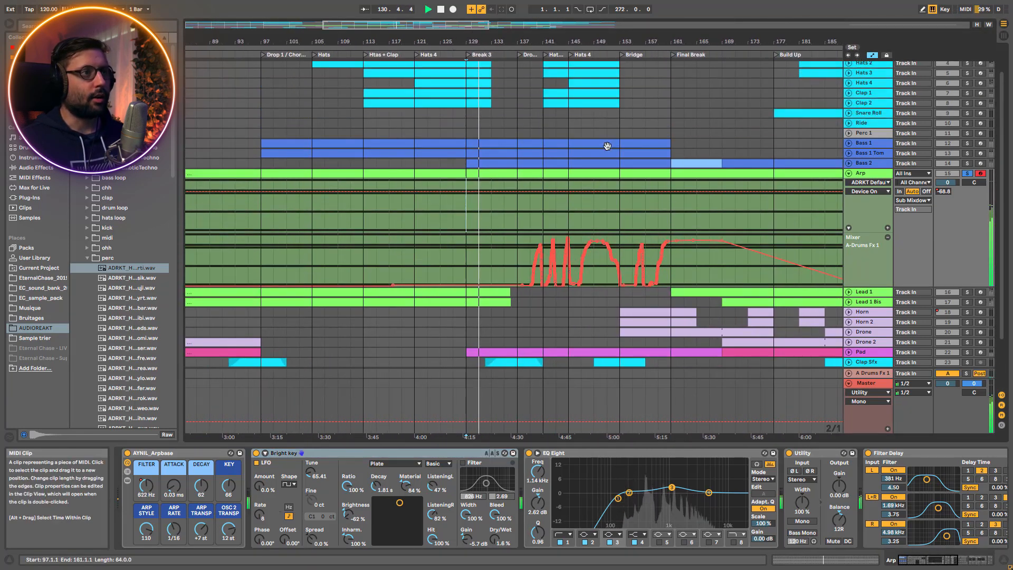
scroll(607, 146, "up", 1)
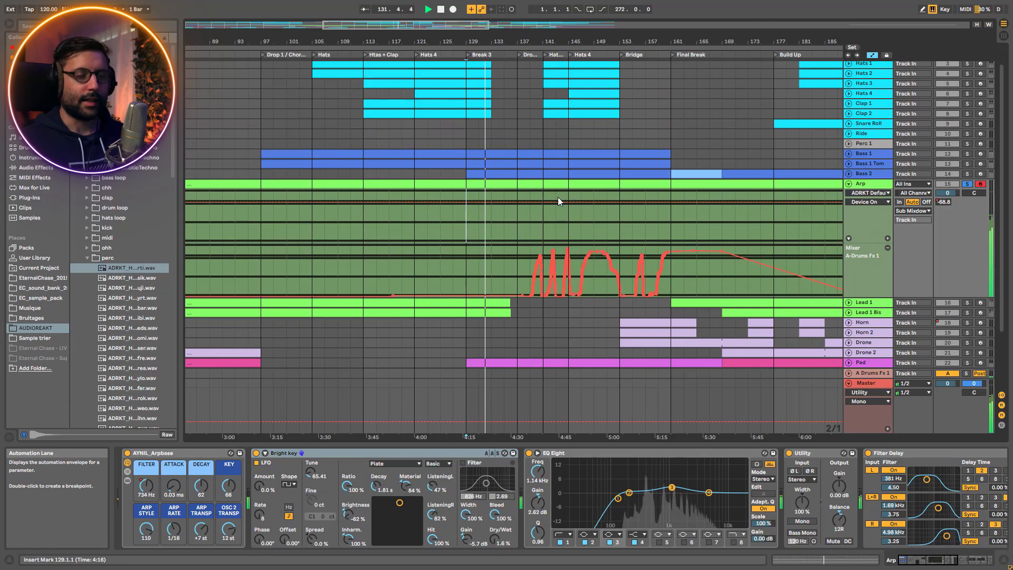
key("space")
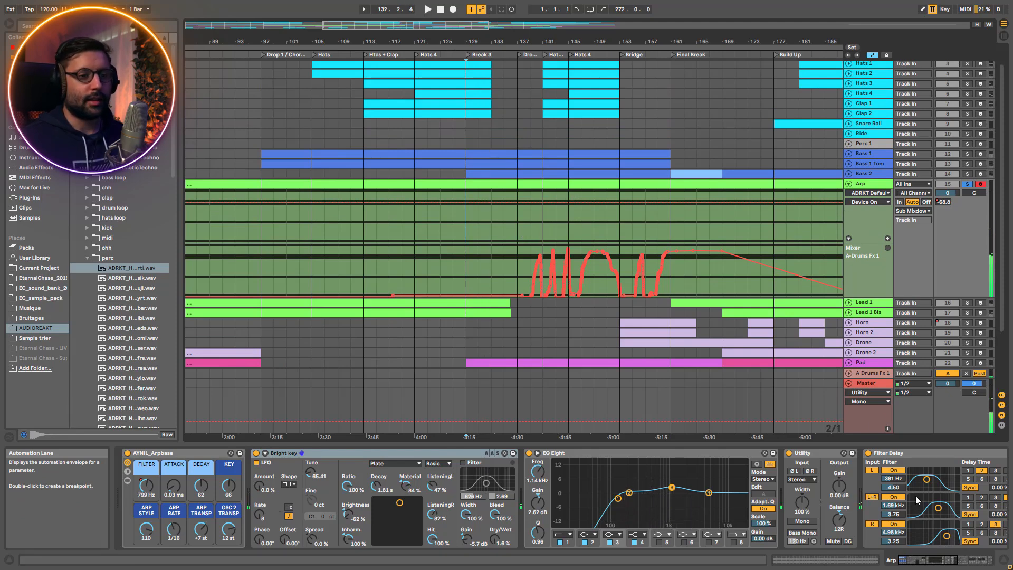
Reveal the devices inside the AYNIL_Arpbase rack to check the Arpeggiator's transpose settings, and hide them again
left_click(127, 481)
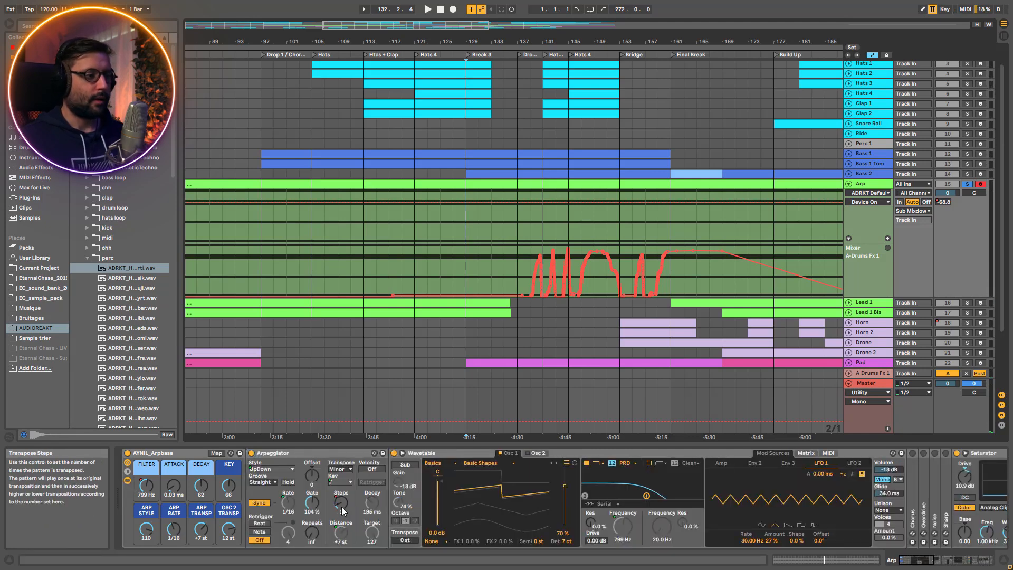
left_click(347, 484)
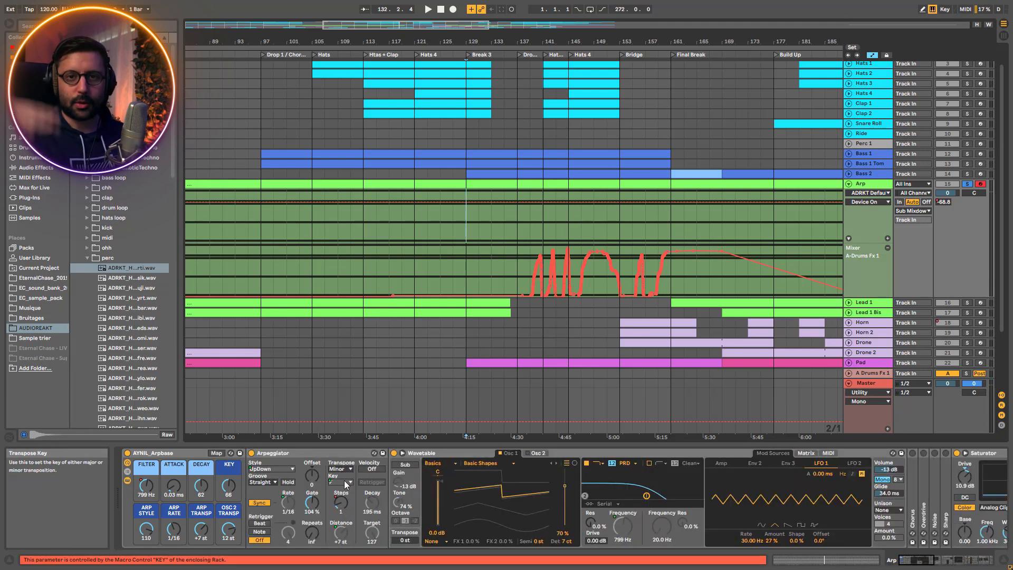
left_click(127, 480)
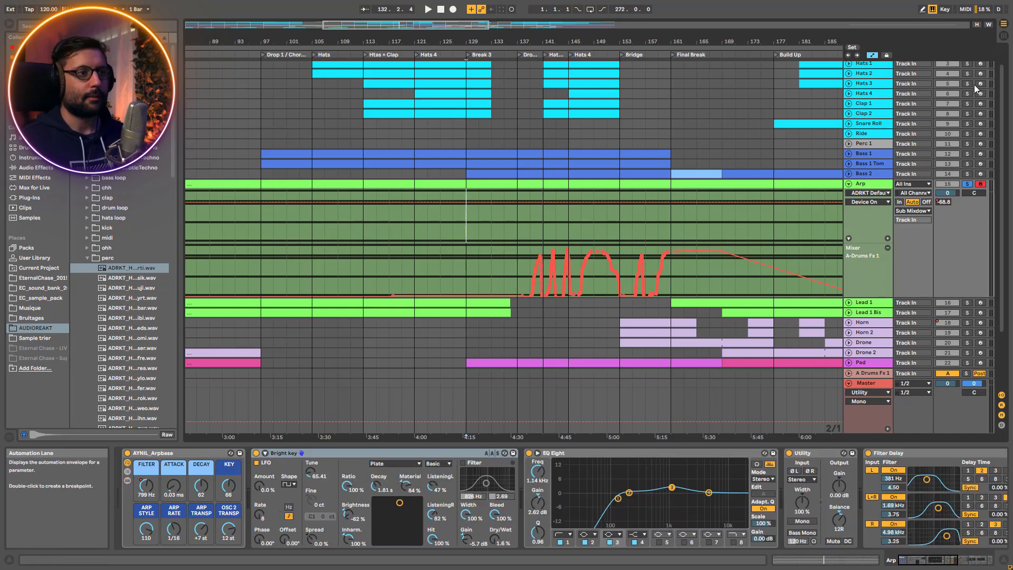
Collapse the Arp track during playback from bar 129, and solo and unfold Lead 1
key("space")
left_click(849, 183)
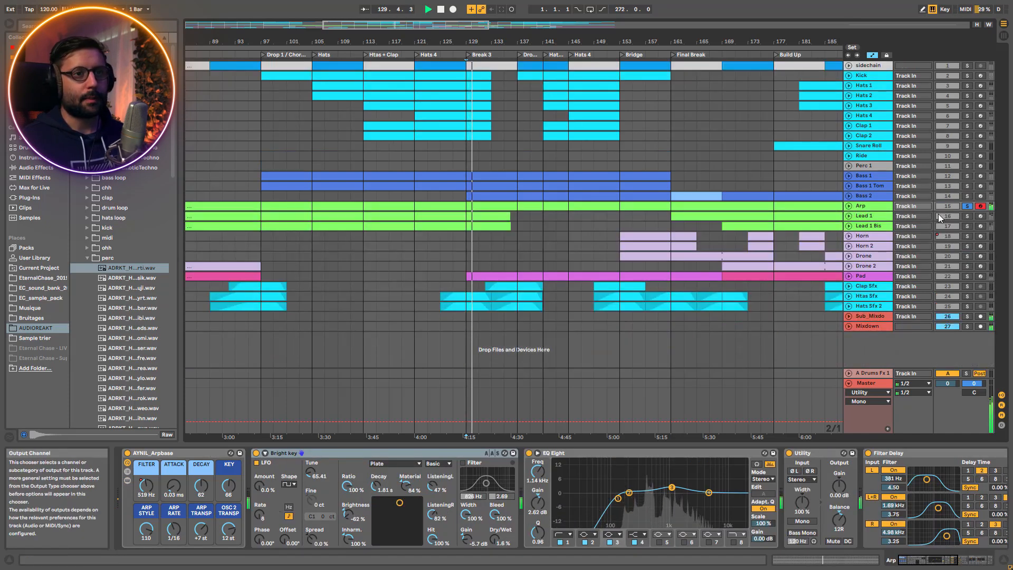
left_click(967, 216)
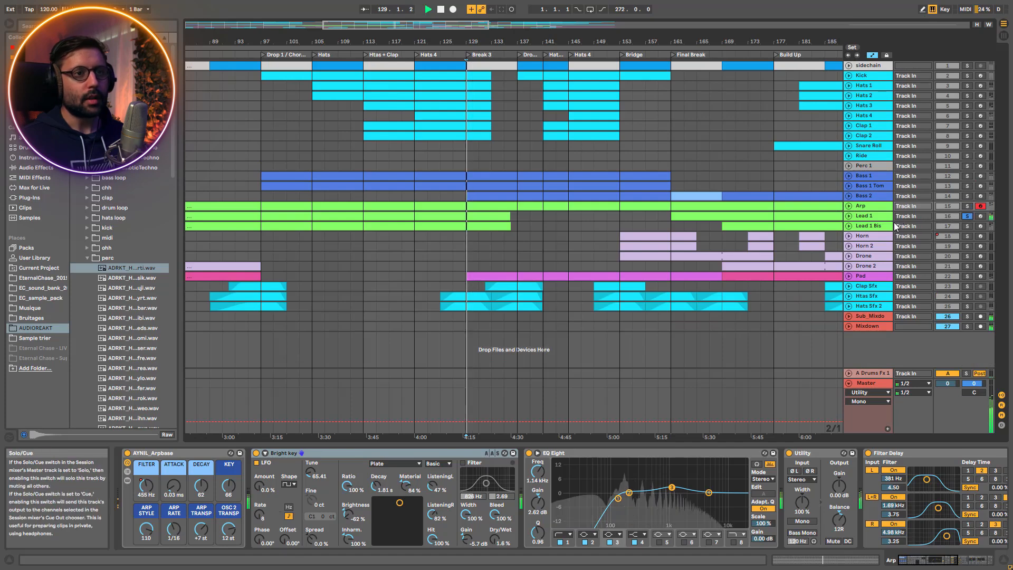
left_click(848, 215)
Open the first Lead 1 MIDI clip in the note editor, enlarged on its opening bars
double_click(260, 218)
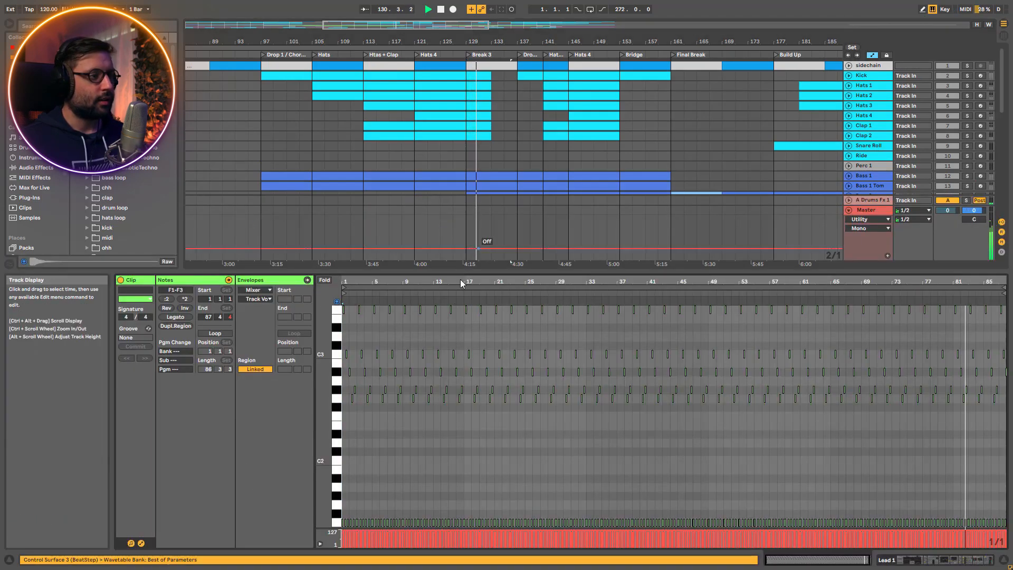
left_click_drag(346, 280, 343, 280)
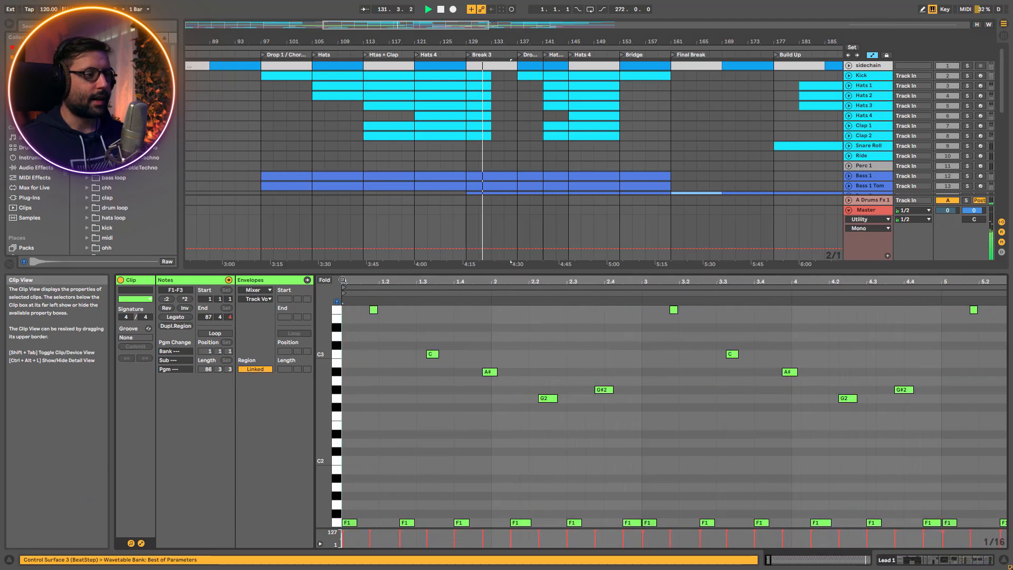
mouse_move(324, 376)
left_mouse_down()
mouse_move(312, 360)
mouse_move(310, 384)
left_mouse_up()
Play the Lead 1 clip from its start at bar 49 to hear the melody pattern
key("space")
key("space")
key("space")
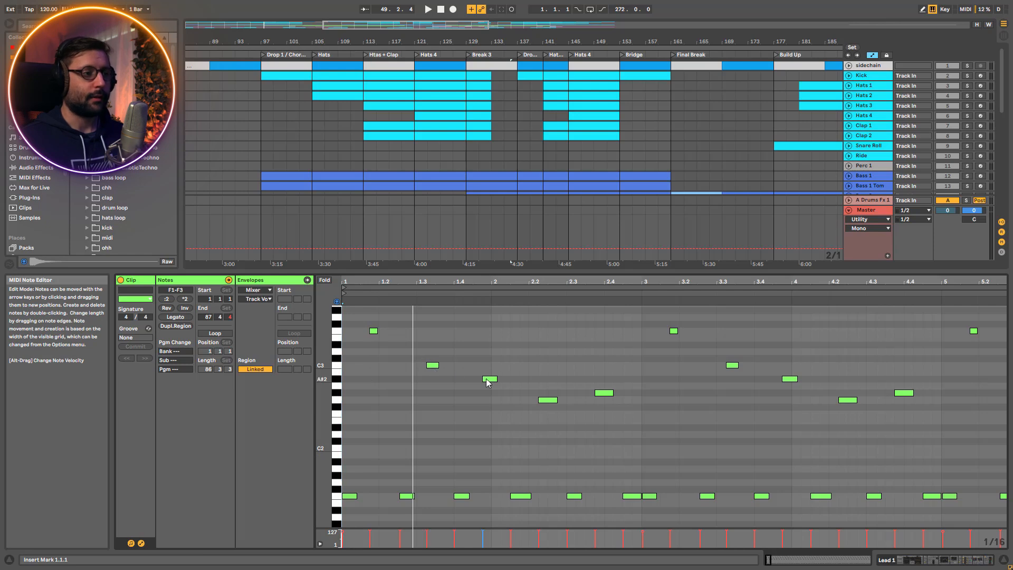
key("space")
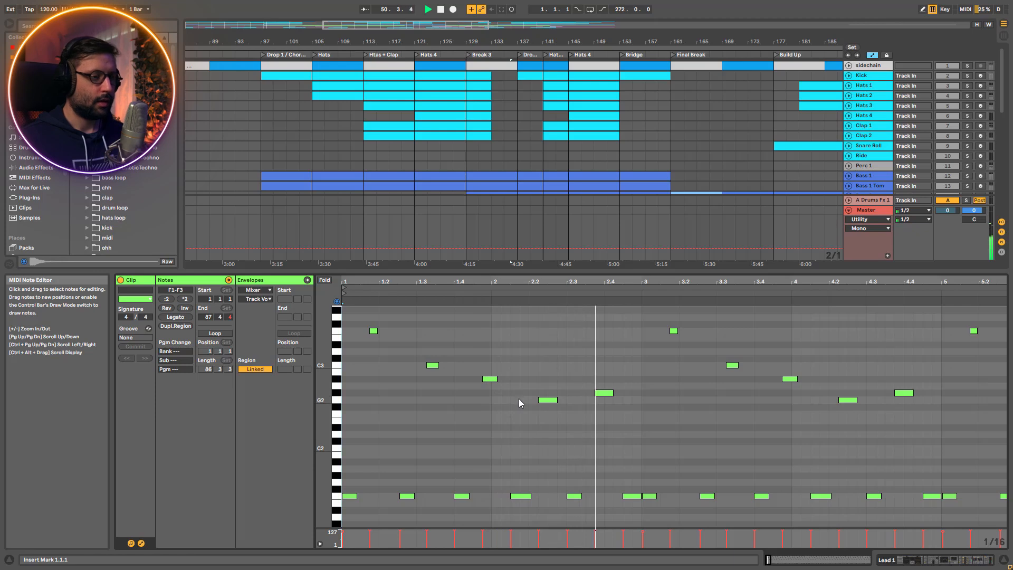
key("space")
Select the five upper notes (G2 to F3) in the clip's first two bars, transpose them down an octave and back up
left_click(544, 400)
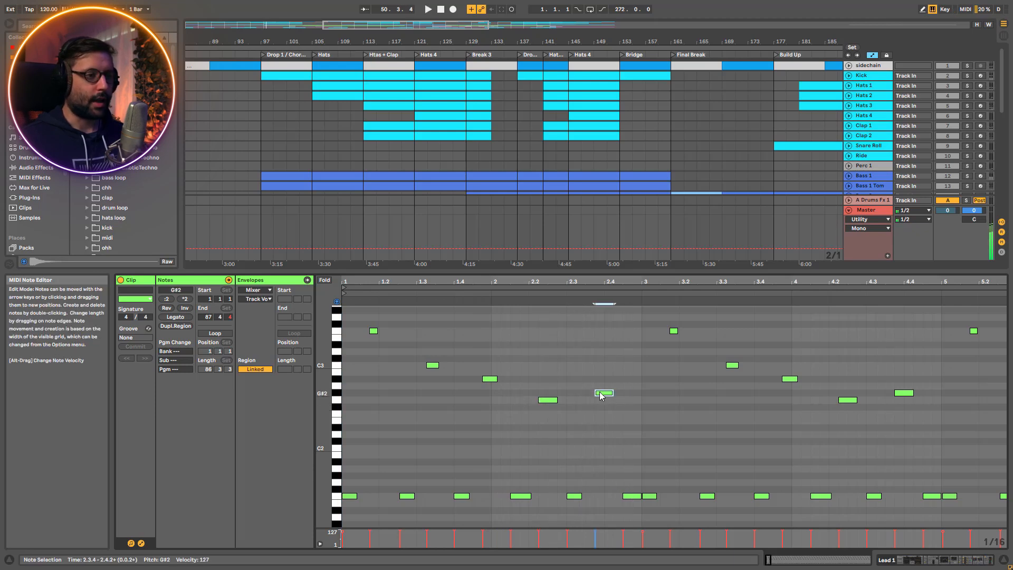
left_click_drag(621, 422, 363, 315)
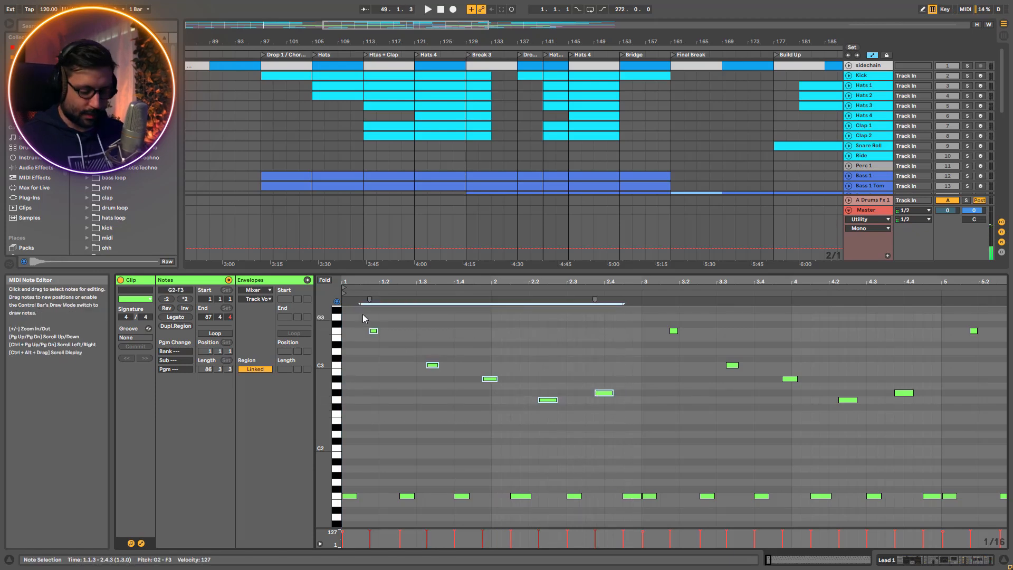
key("shift+Down")
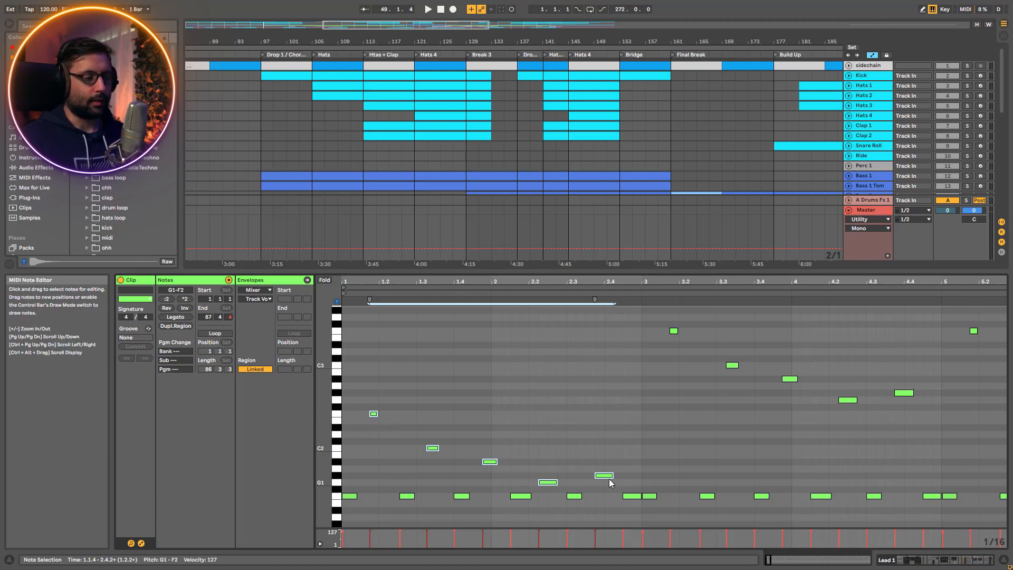
key("shift+Up")
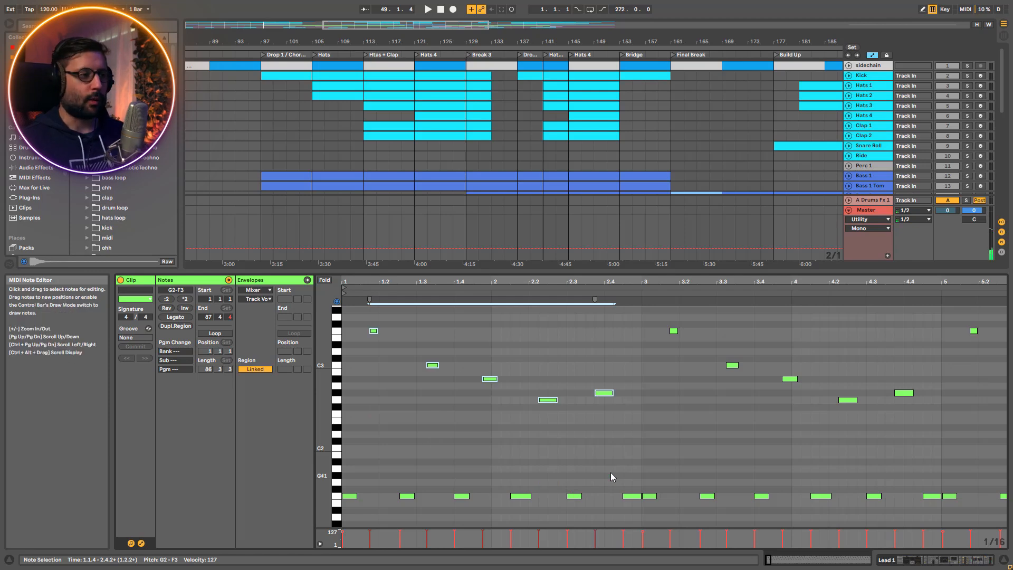
Compare the selected Lead 1 notes by ear during playback, at original pitch and an octave lower, ending at the original pitch
key("space")
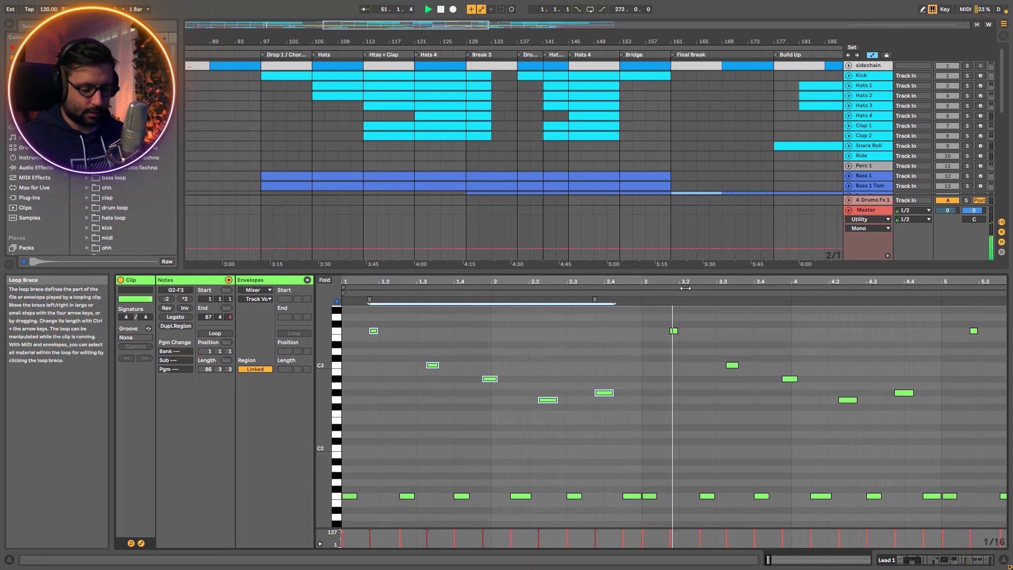
key("shift+Down")
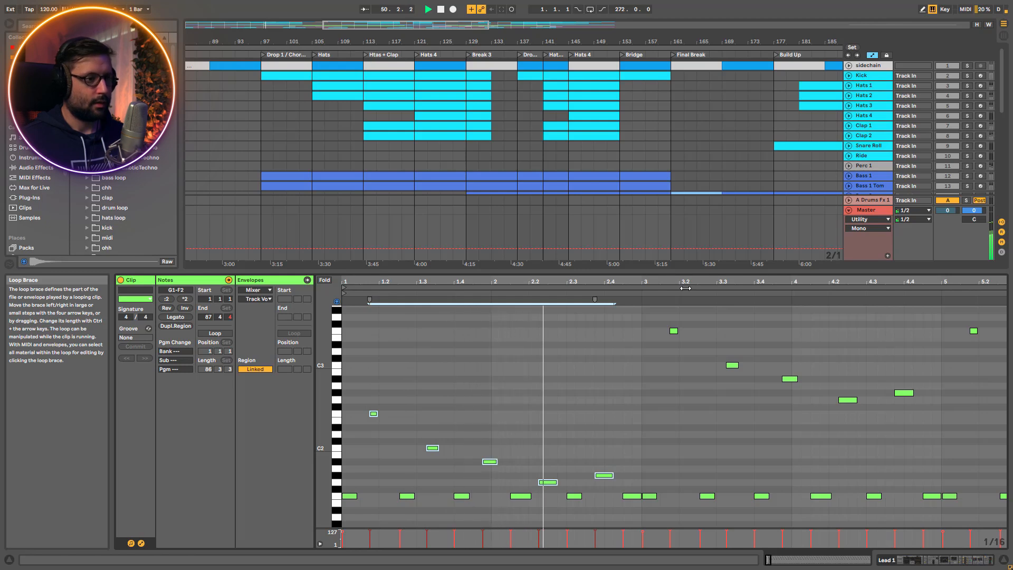
key("shift+Up")
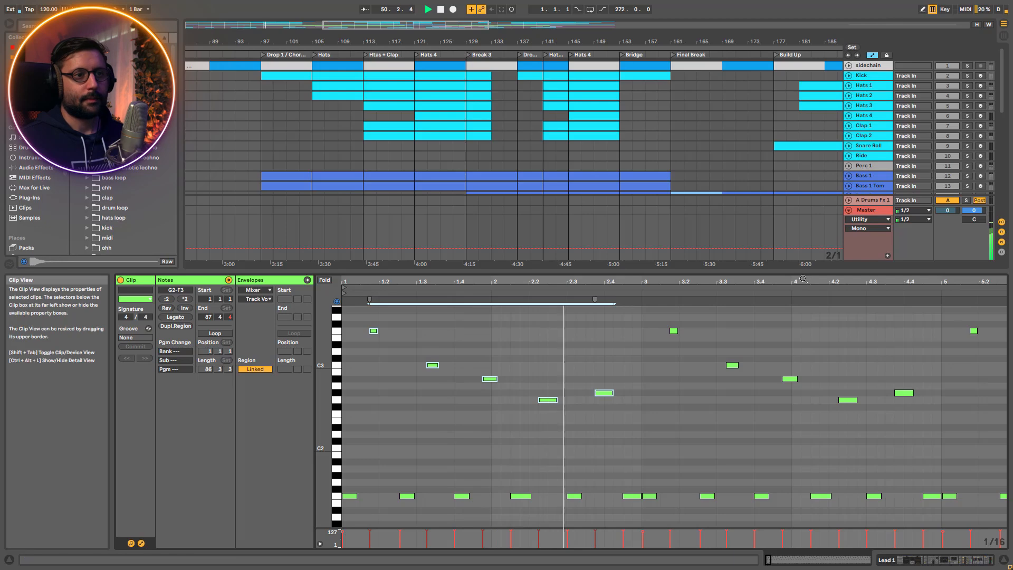
Shrink the note editor, bring up Lead 1's devices and check Wavetable's Osc 2 and Osc 1 settings
left_click_drag(802, 275, 802, 425)
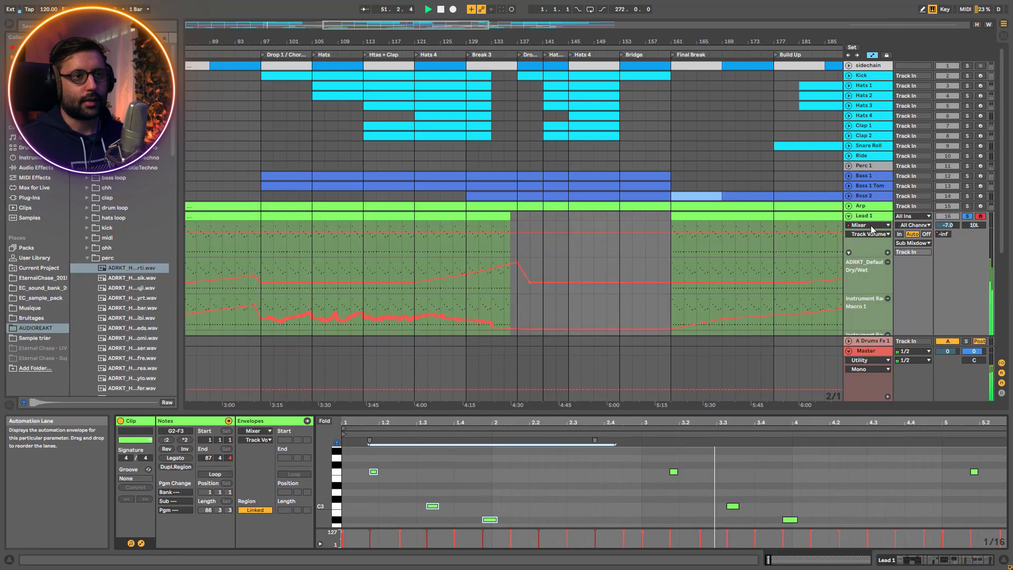
left_click(865, 216)
key("space")
left_click(397, 453)
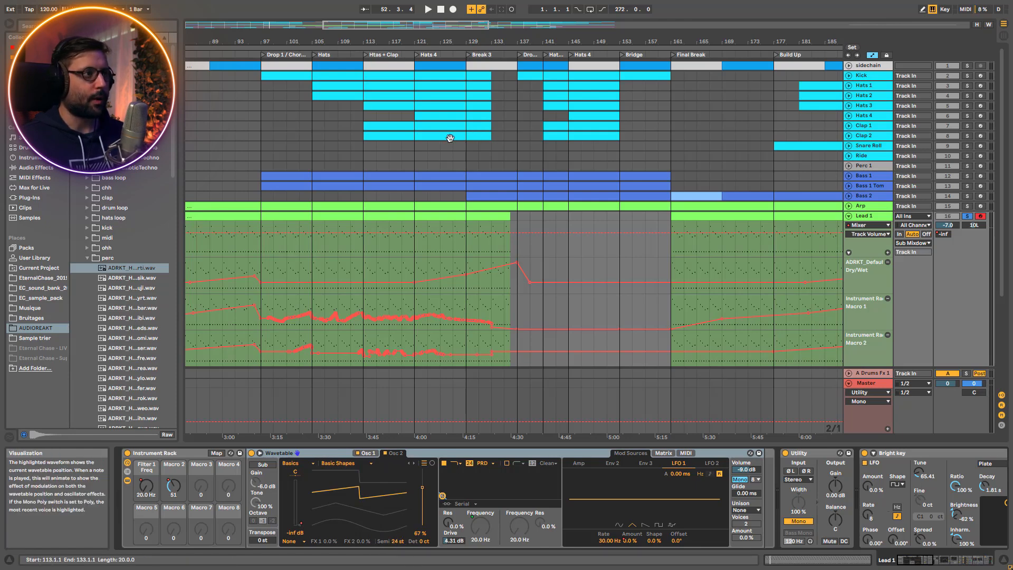
left_click(363, 452)
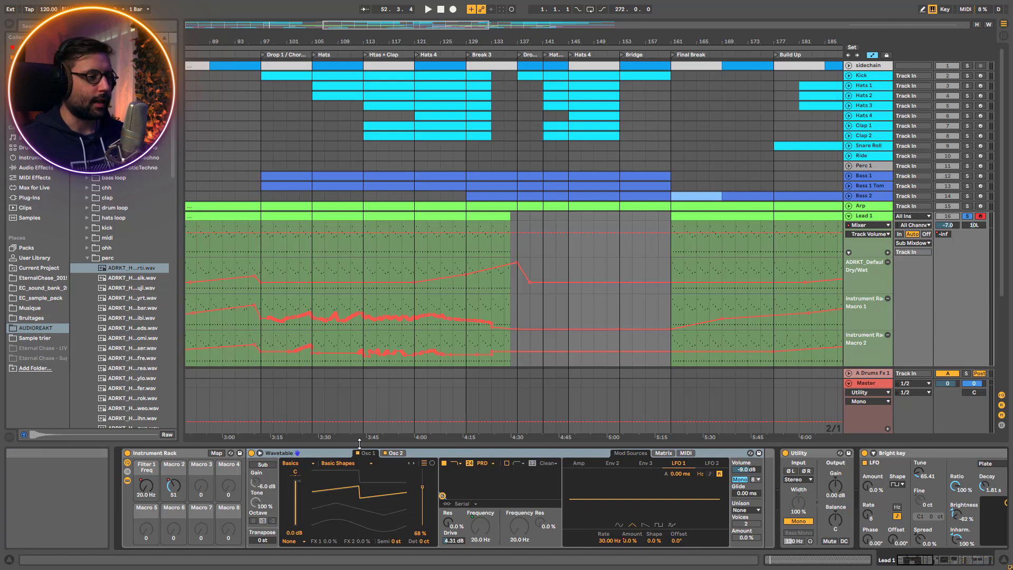
Play Lead 1 from bar 65 at the start of Break 2, with the arrangement viewed from the intro
key("space")
left_click(487, 63)
left_click_drag(486, 41, 1003, 21)
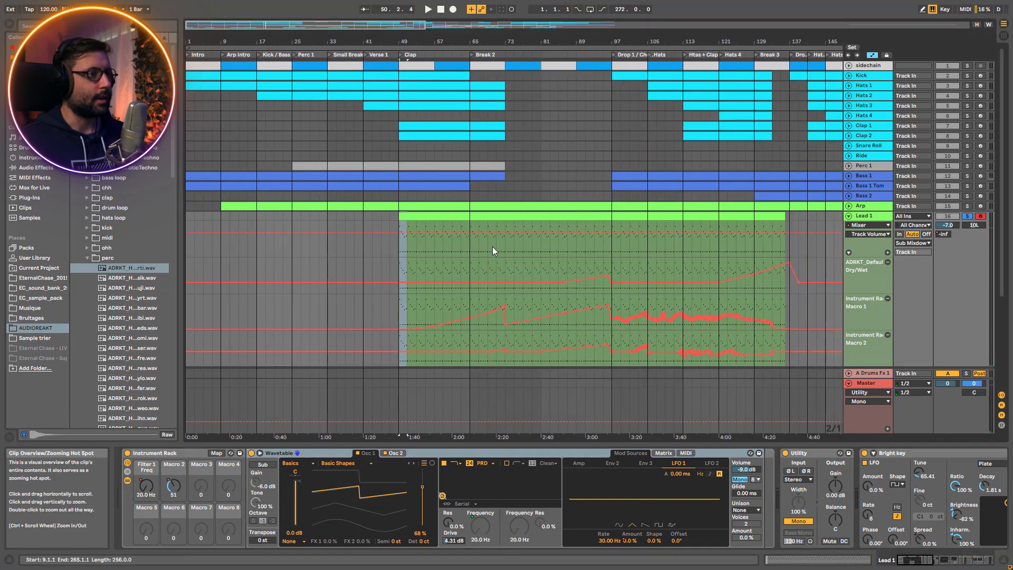
left_click(469, 267)
key("space")
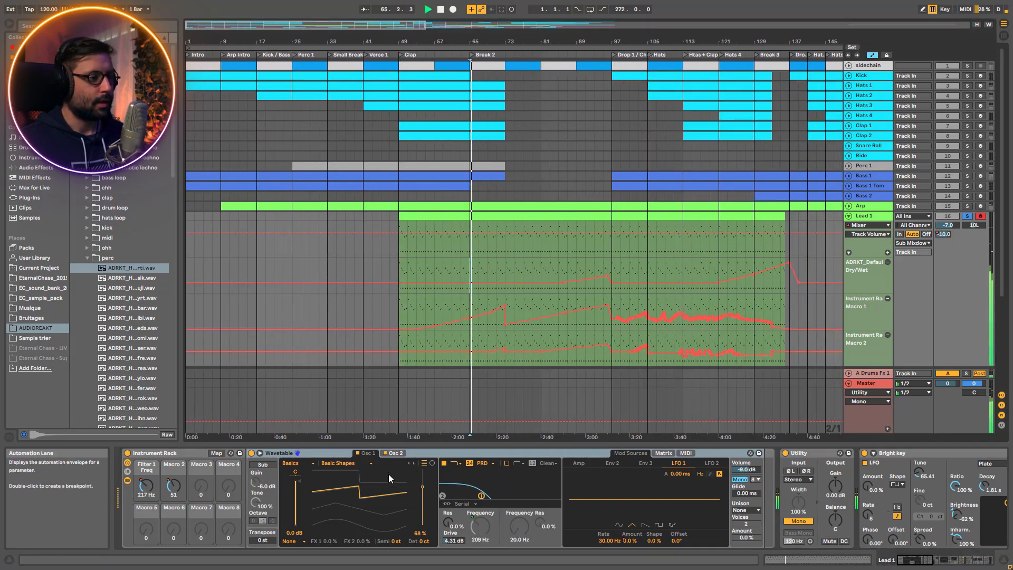
key("space")
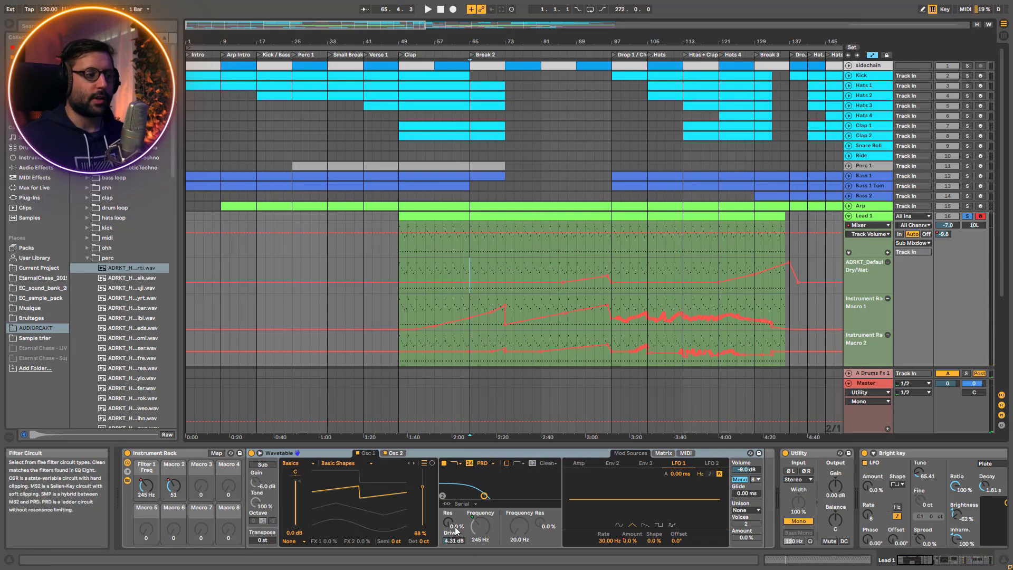
Examine Wavetable's modulation matrix and the Env 2 attack and decay times on Lead 1
left_click(663, 454)
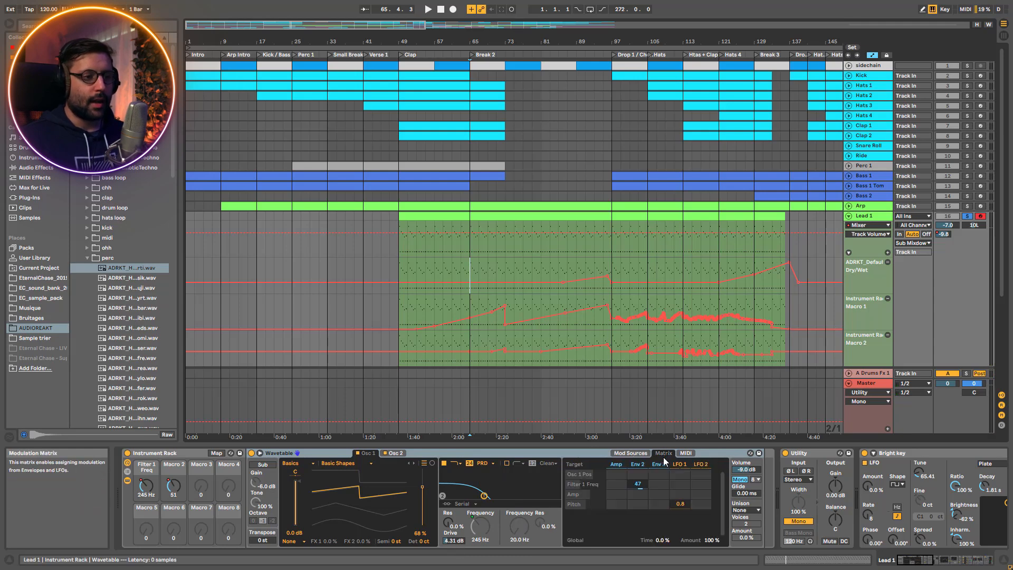
left_click(638, 464)
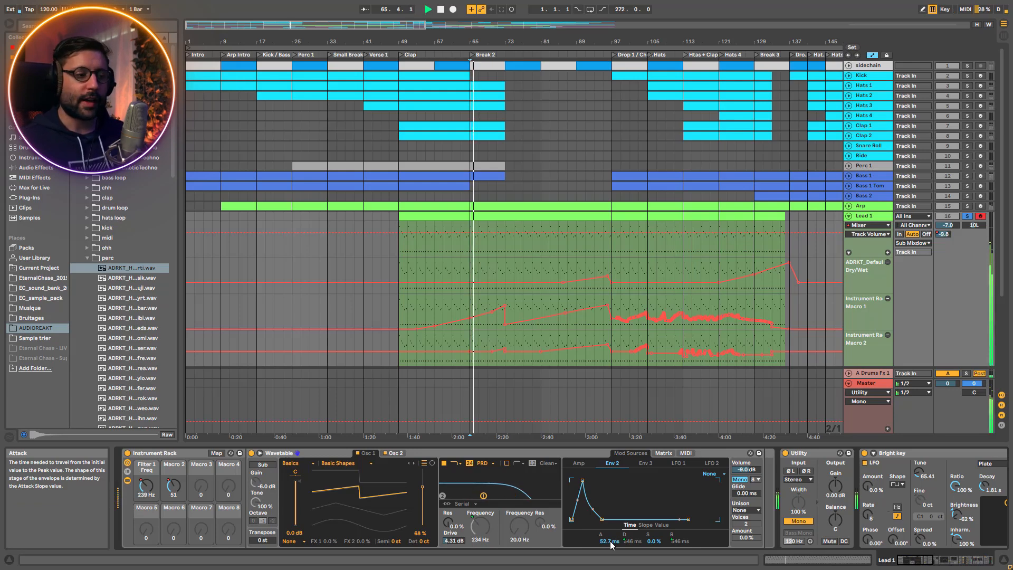
left_click(609, 541)
key("Delete")
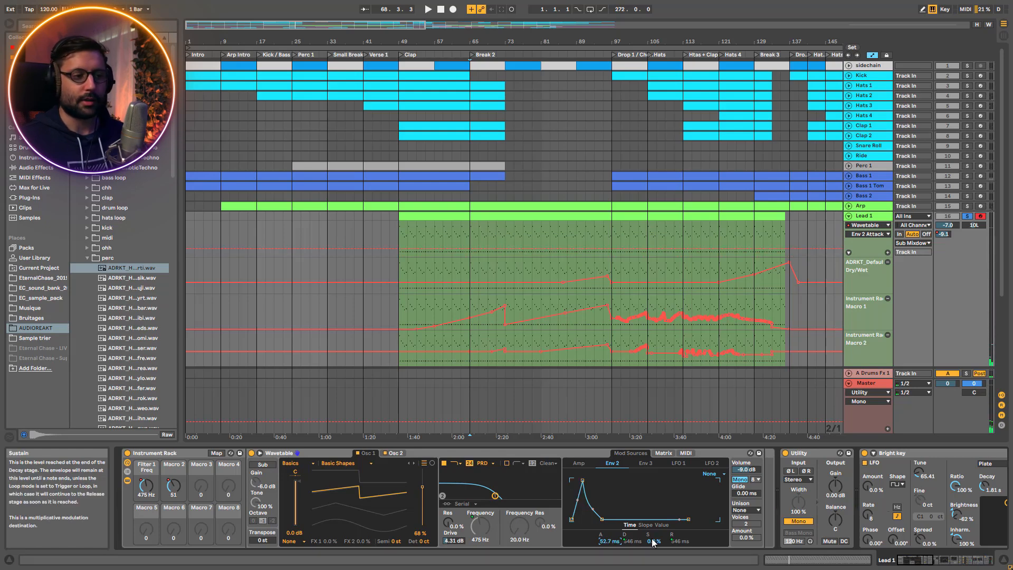
left_click(635, 541)
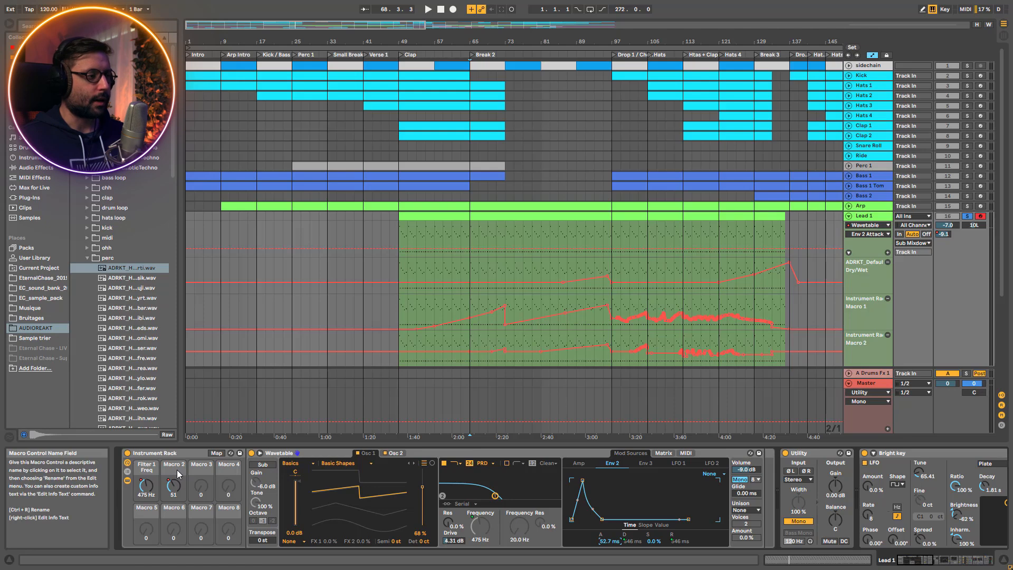
Try Macro 2 of Lead 1's Instrument Rack at a higher value during playback, and re-enable its overridden automation
key("space")
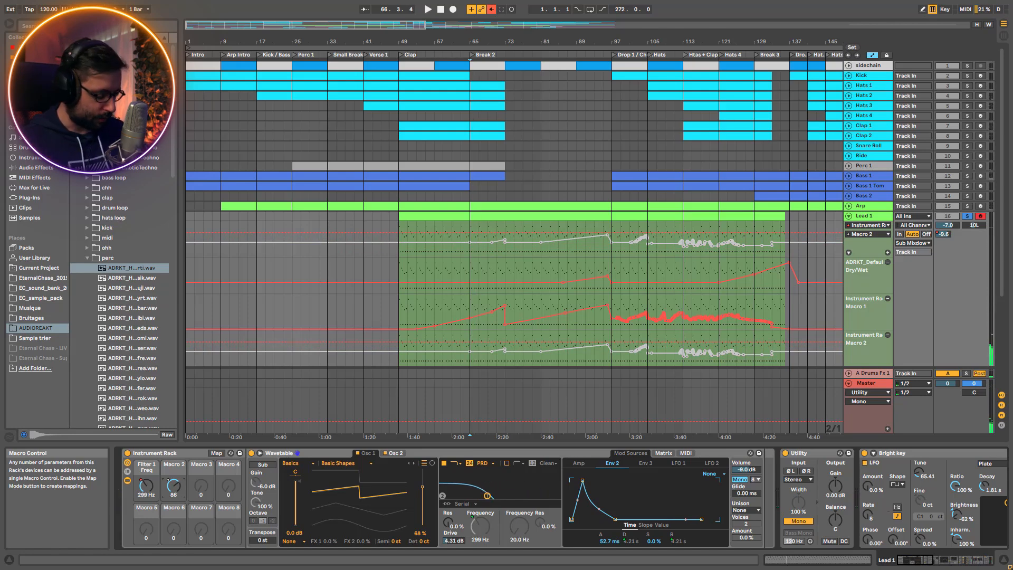
key("space")
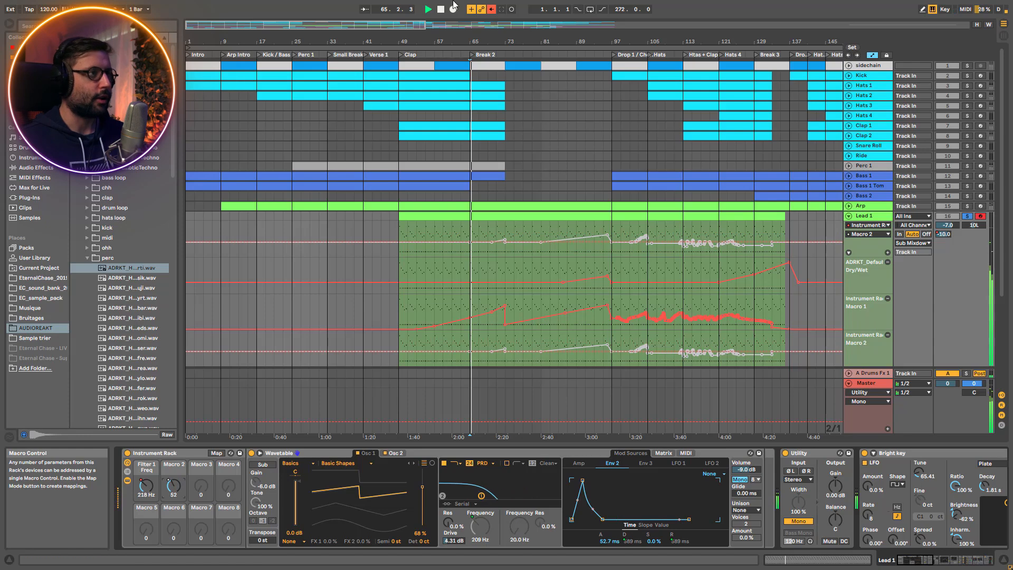
left_click(492, 9)
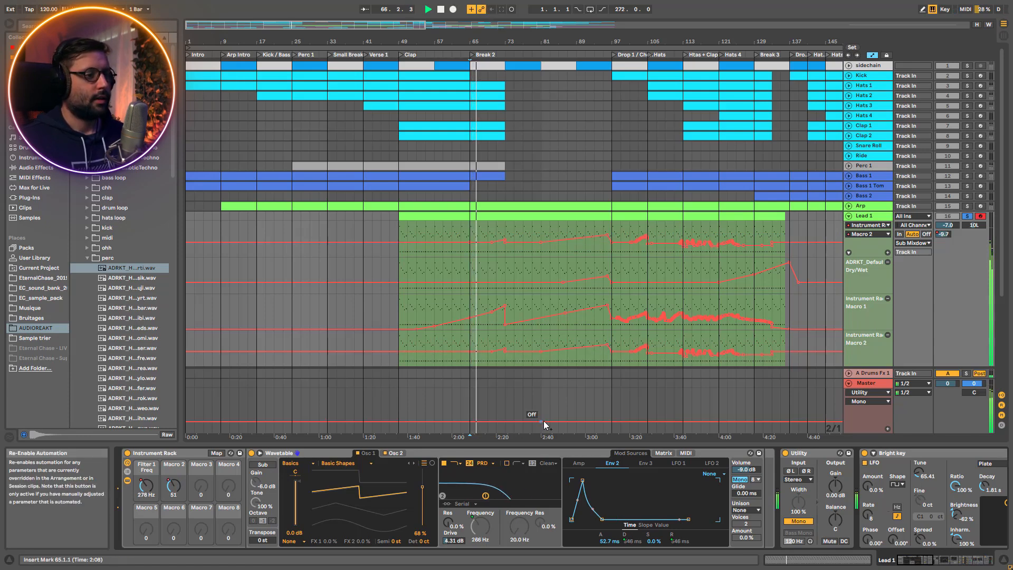
Check Wavetable's modulation matrix and LFO 1 settings, and play Lead 1 from bar 89
left_click(664, 454)
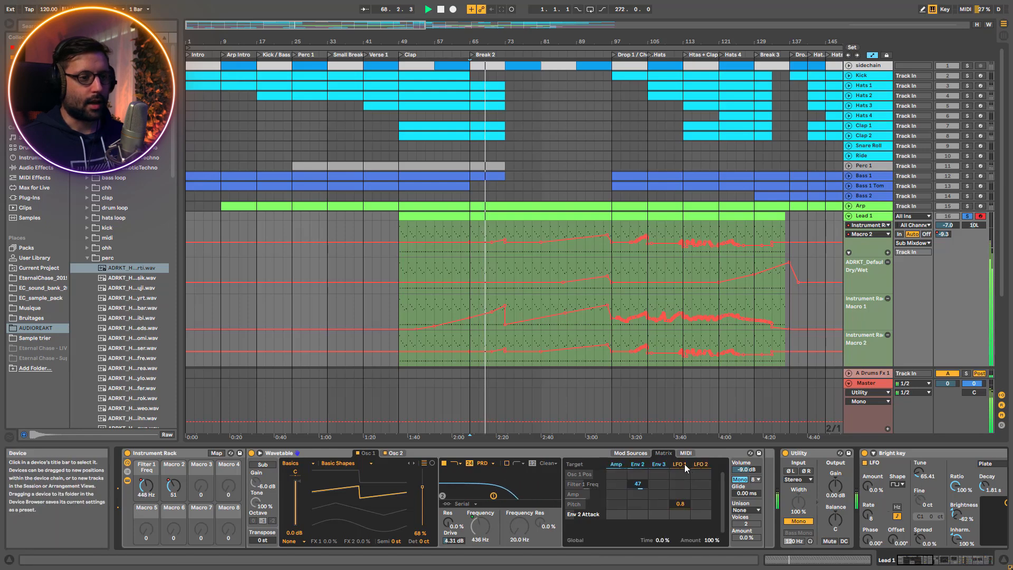
left_click(680, 465)
key("space")
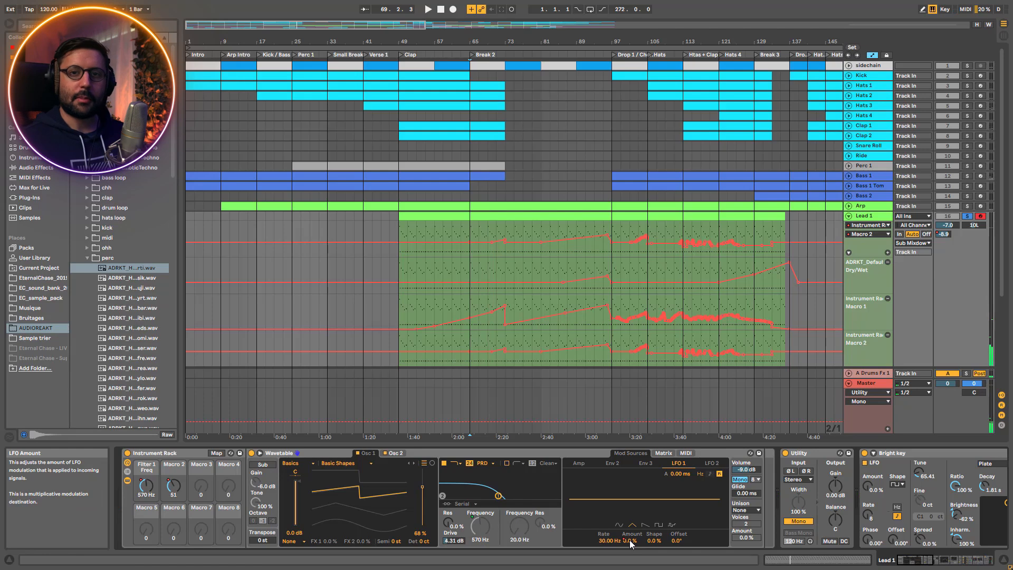
left_click(580, 251)
key("space")
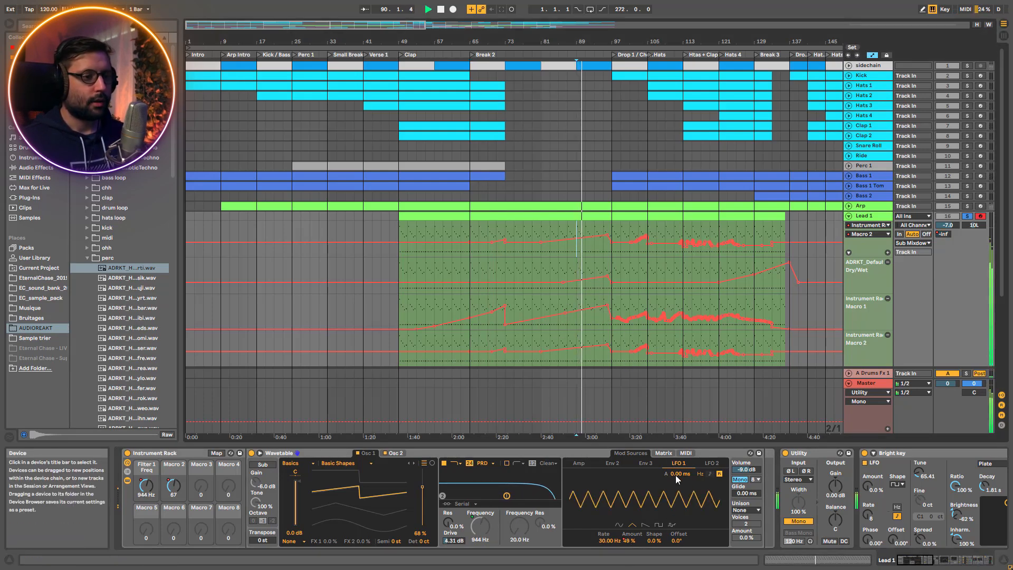
Try Lead 1 with LFO 1's pitch modulation at 0 in Wavetable's matrix during playback, and undo the change
left_click(664, 453)
left_click(680, 465)
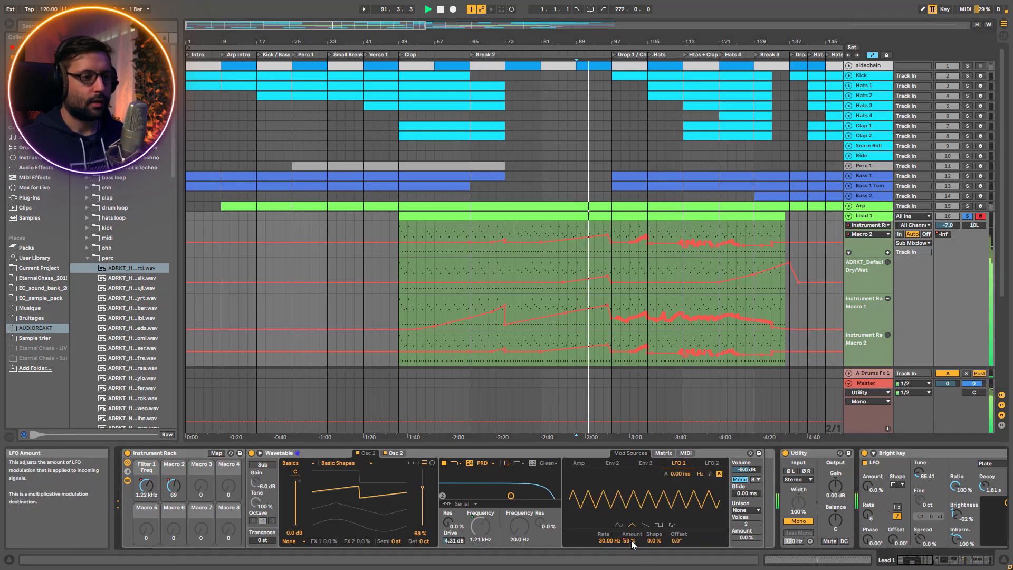
left_click(664, 453)
left_click_drag(681, 504, 681, 511)
key("space")
key("space")
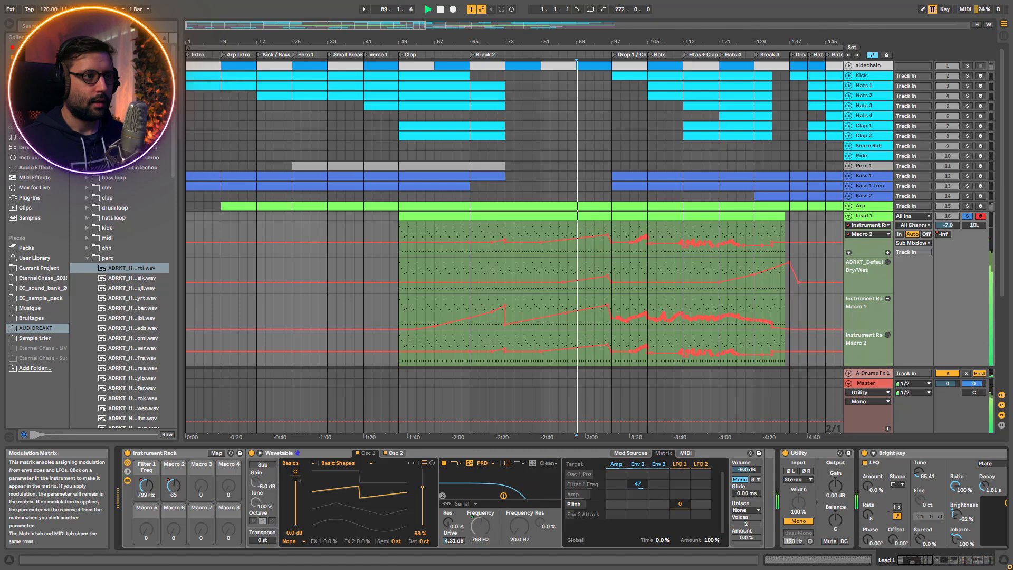
key("ctrl+z")
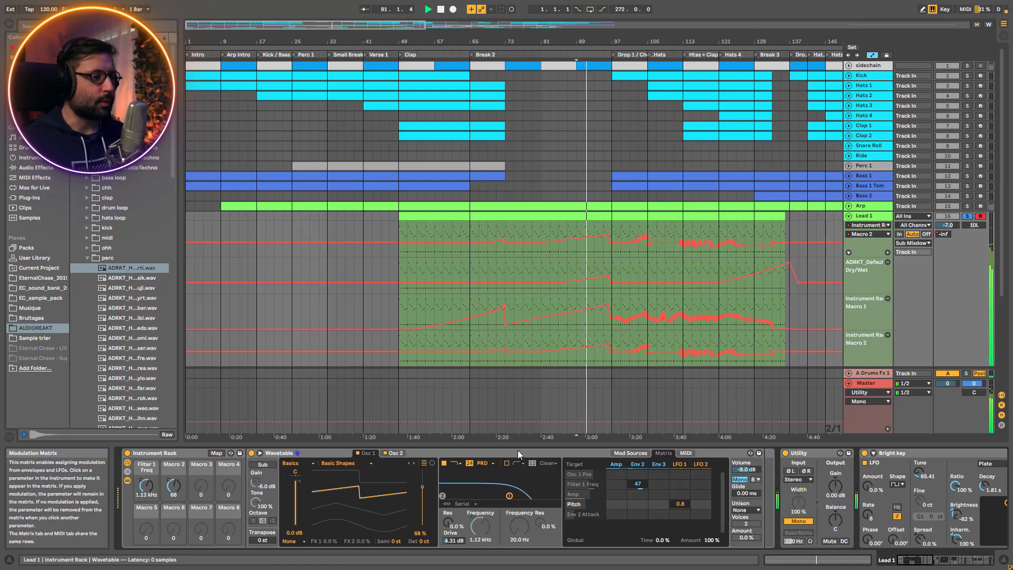
Show Wavetable's Oscillator 2 settings and play Lead 1 from bar 85, jumping ahead to about bar 91
left_click(395, 453)
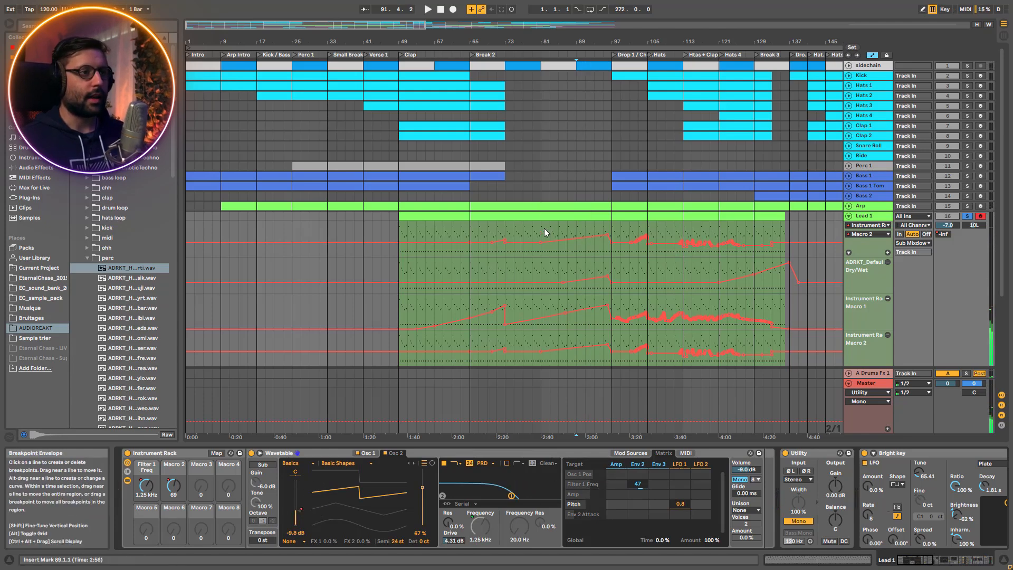
left_click(557, 258)
key("space")
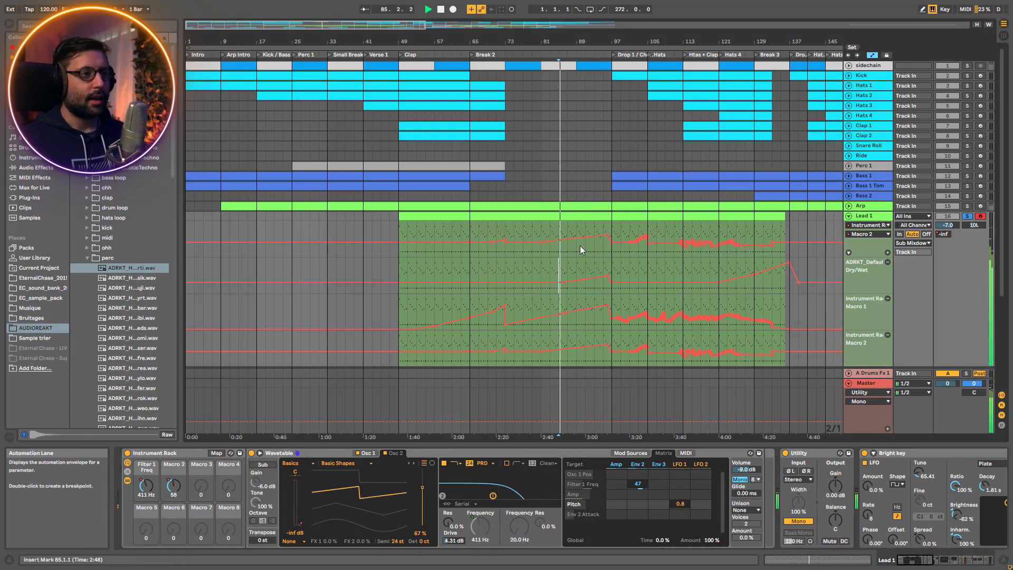
left_click(590, 250)
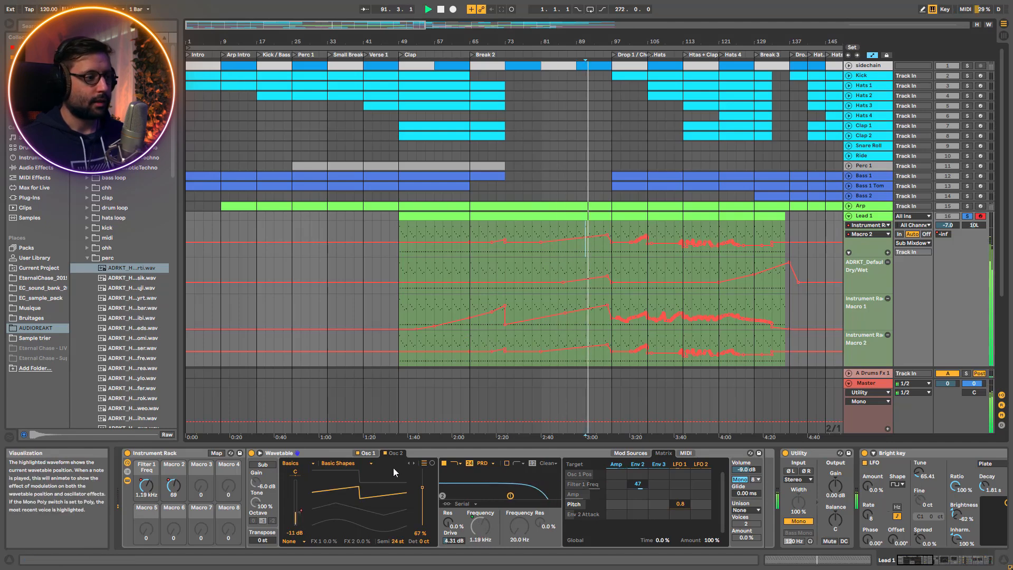
Compare Lead 1 with Wavetable's Oscillator 1 and Oscillator 2 each switched off and back on during playback
left_click(359, 454)
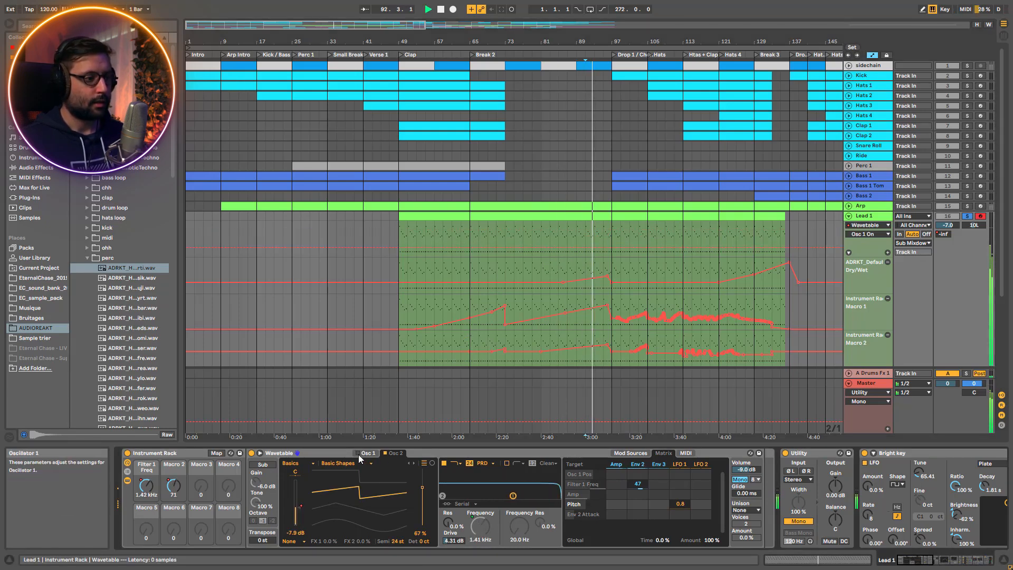
left_click(357, 453)
left_click(388, 454)
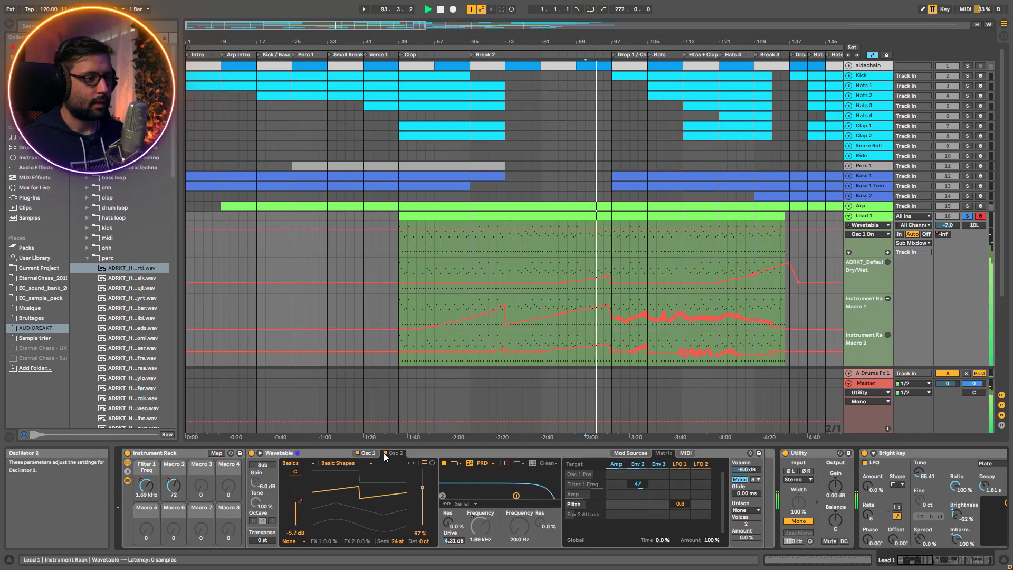
left_click(386, 453)
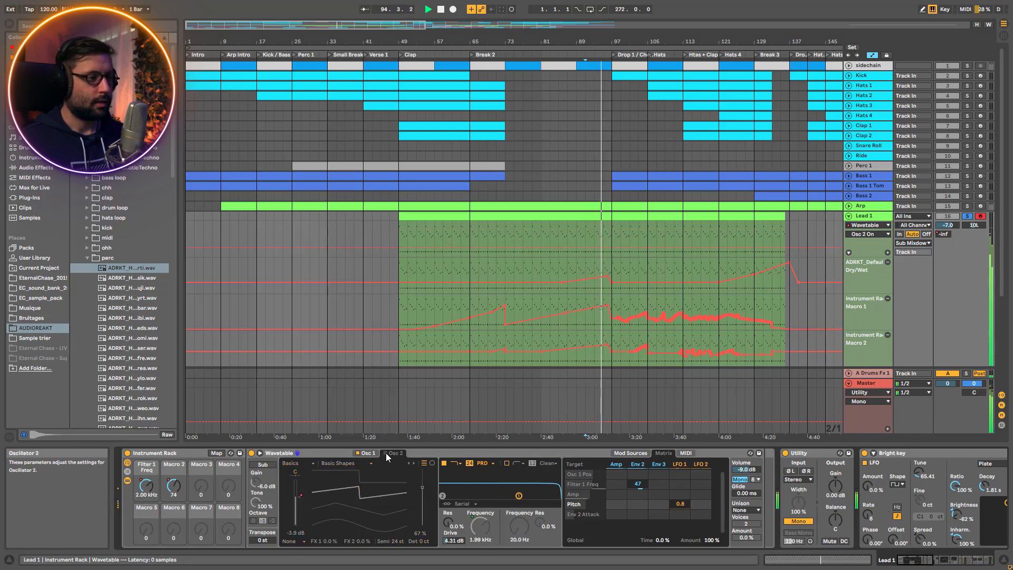
left_click(385, 453)
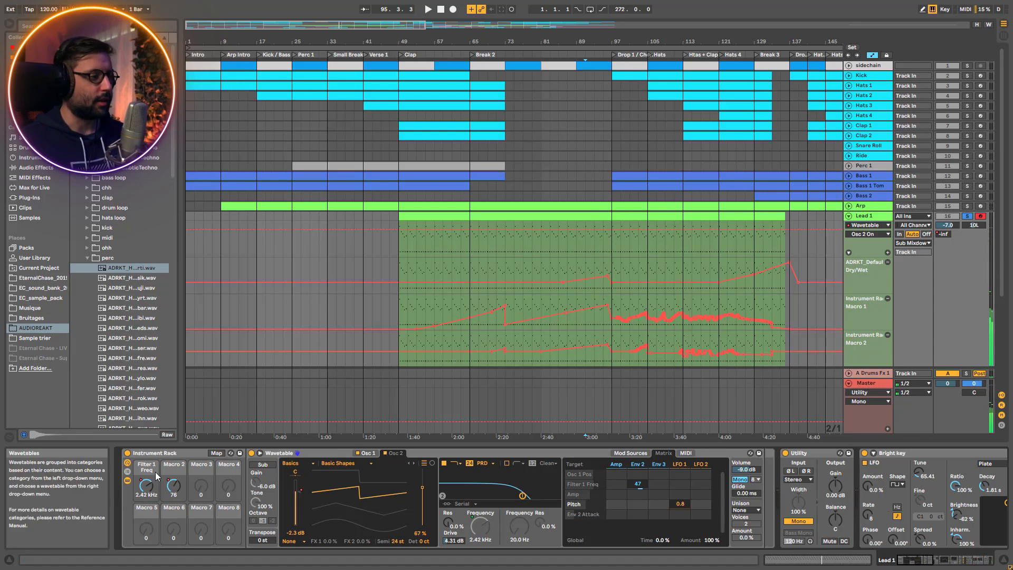
Hide the devices inside Lead 1's Instrument Rack and bypass every effect from Bright key through the reverb
left_click(127, 481)
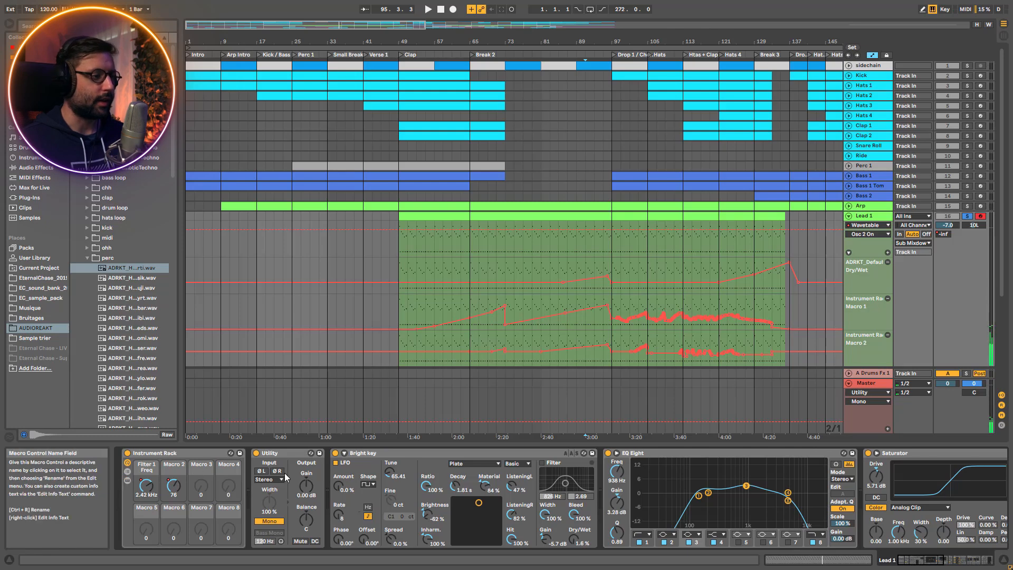
left_click(336, 453)
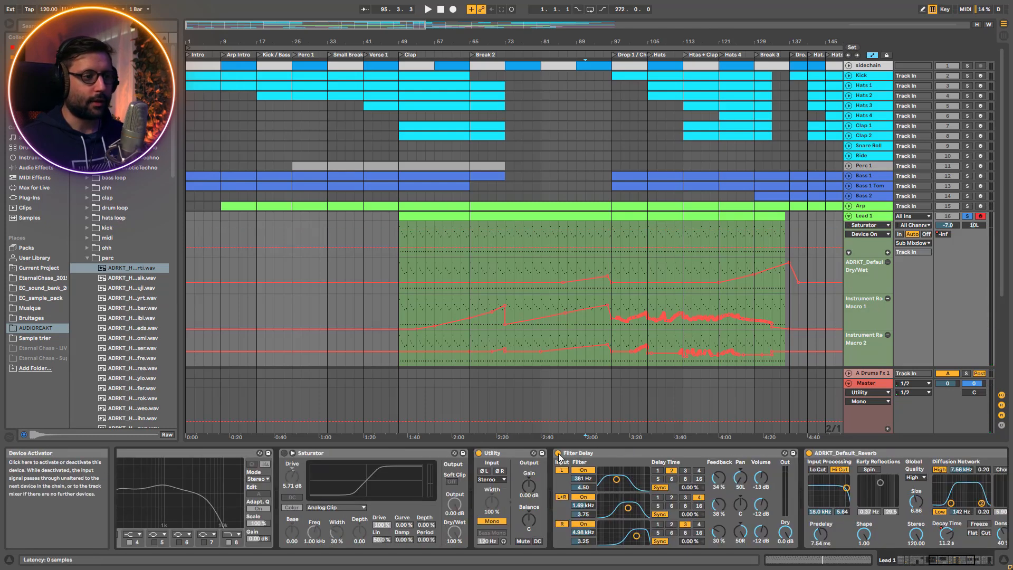
left_click(558, 453)
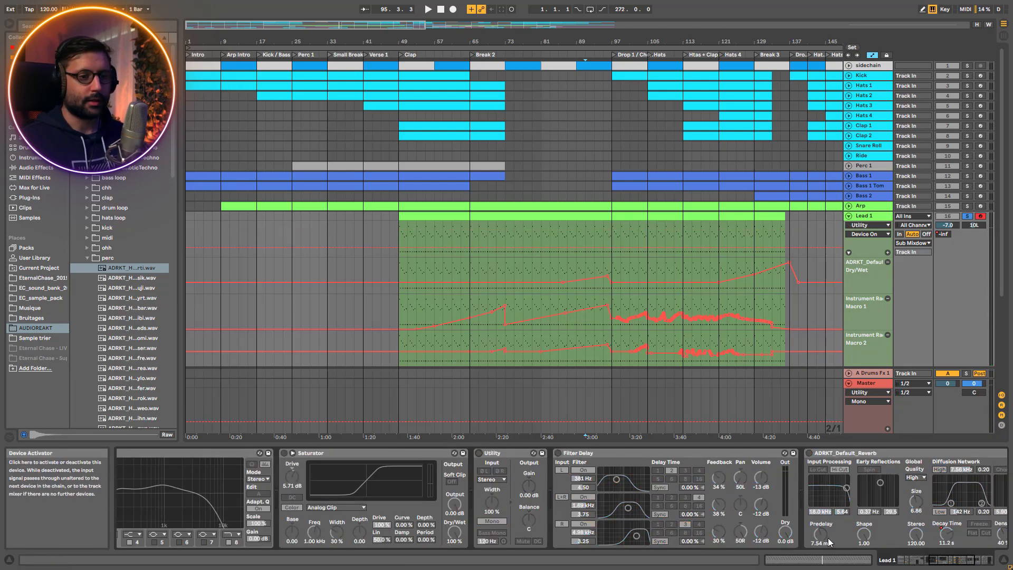
Play Lead 1 while reactivating Bright key, EQ Eight, Saturator and Filter Delay one after another
left_click_drag(954, 560, 922, 548)
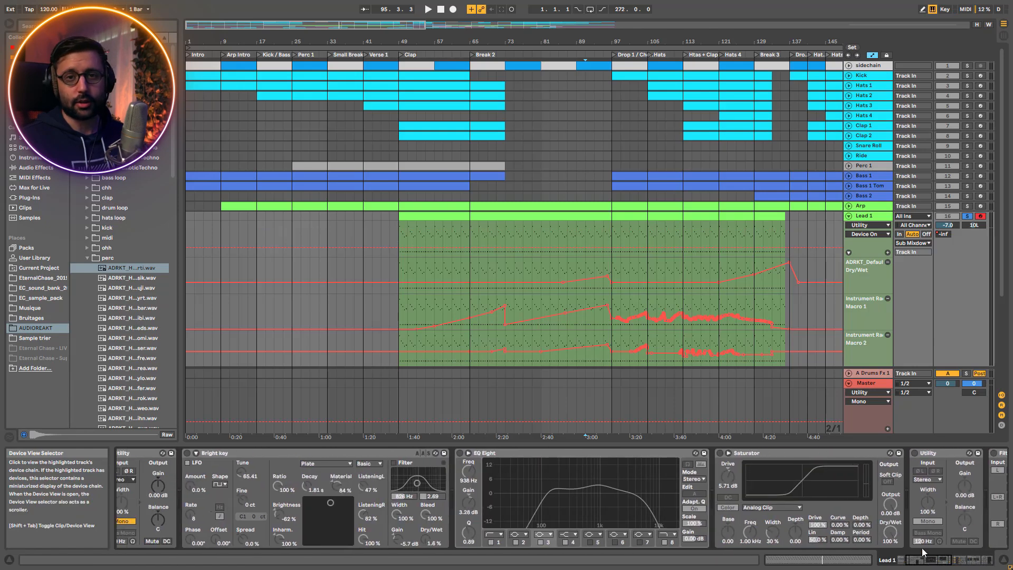
left_click(187, 452)
key("space")
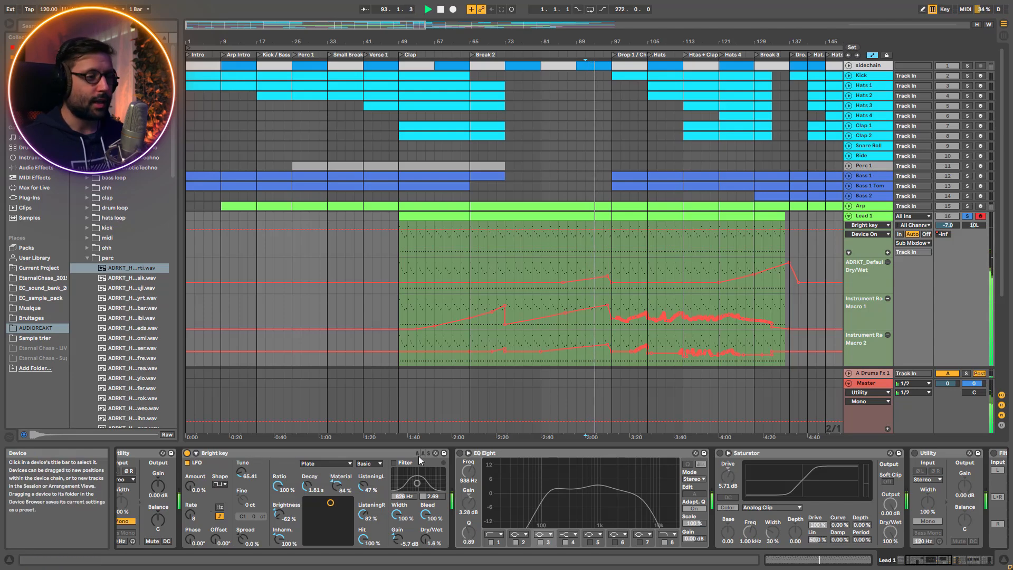
left_click(459, 453)
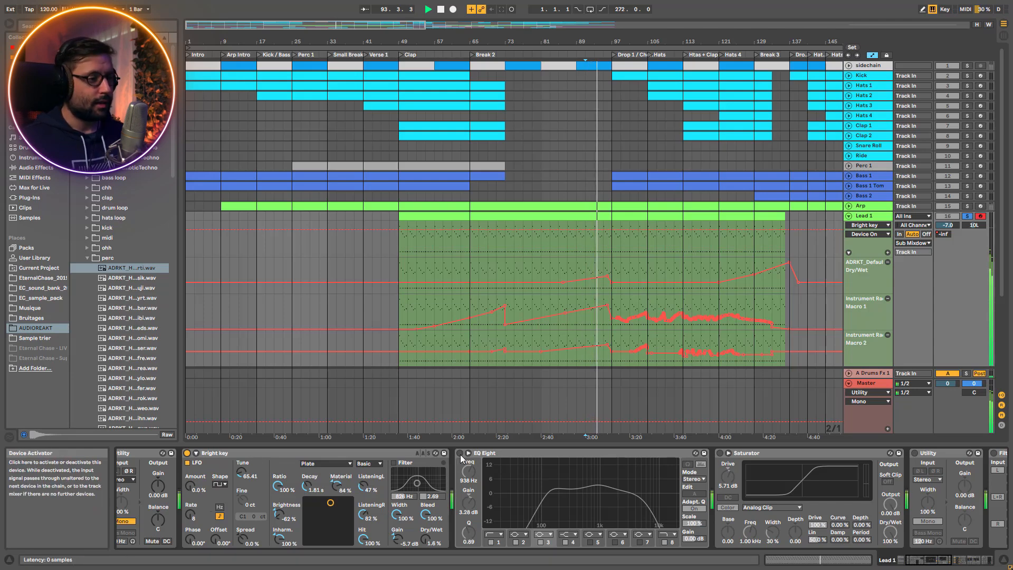
left_click(719, 453)
left_click_drag(920, 560, 949, 560)
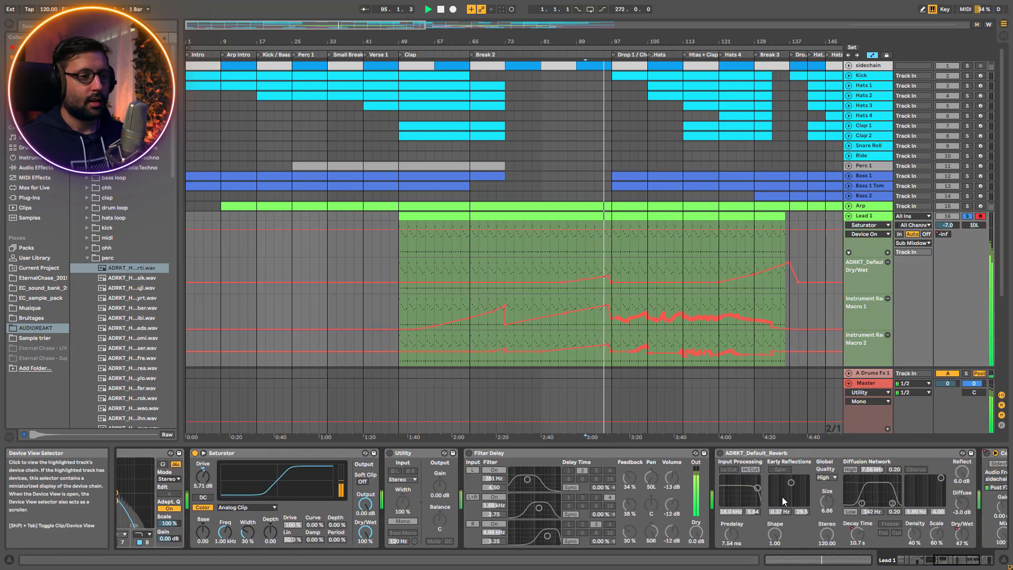
left_click(468, 453)
Play Lead 1 from bar 99, compare it with and without Filter Delay, and reactivate ADRKT_Default_Reverb
key("space")
left_click(618, 253)
key("space")
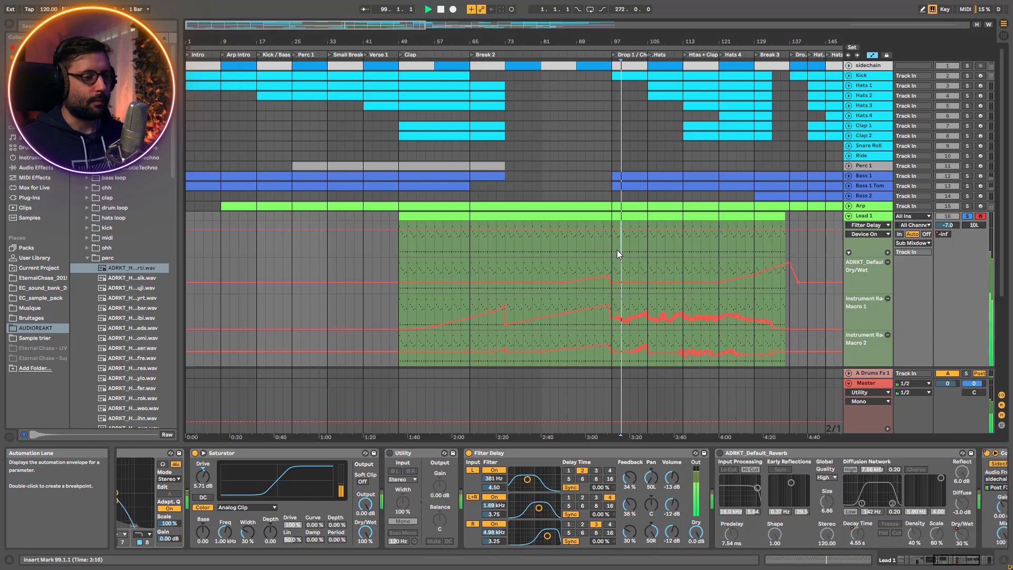
left_click(469, 452)
left_click(469, 453)
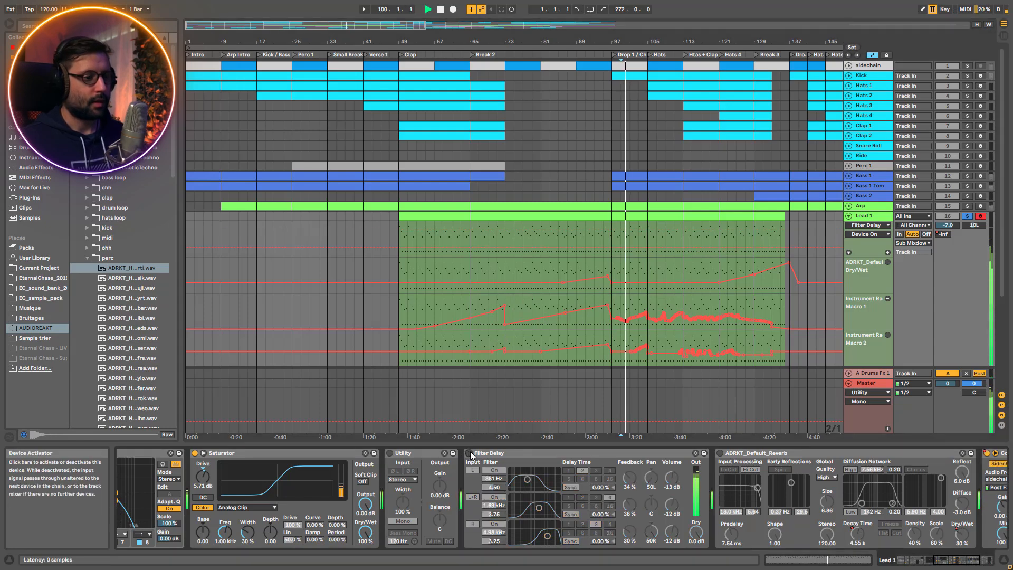
left_click(720, 453)
left_click(720, 453)
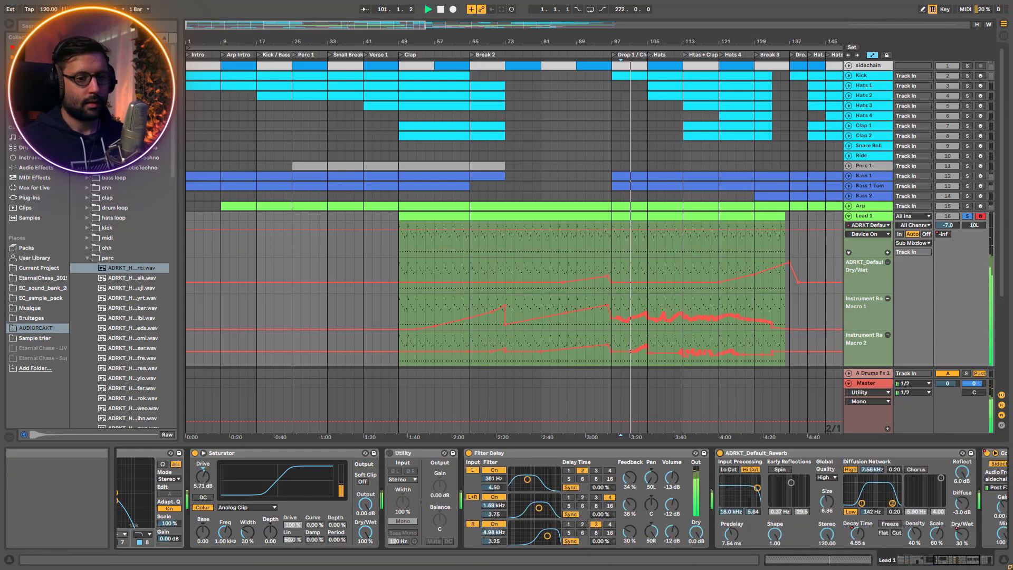
Examine the sidechained Compressor at the end of Lead 1's effect chain, and replay from bar 99
left_click(975, 559)
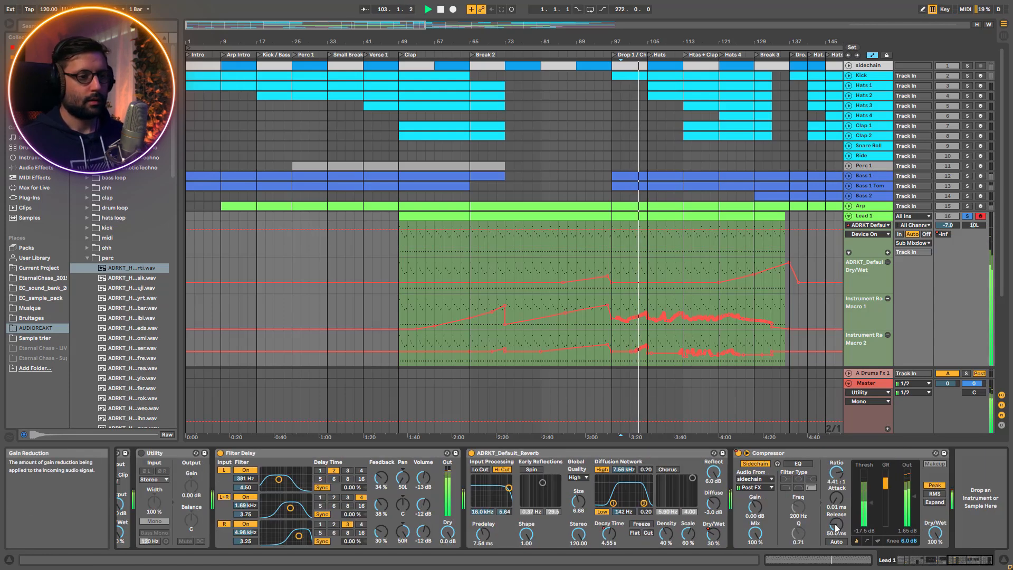
key("space")
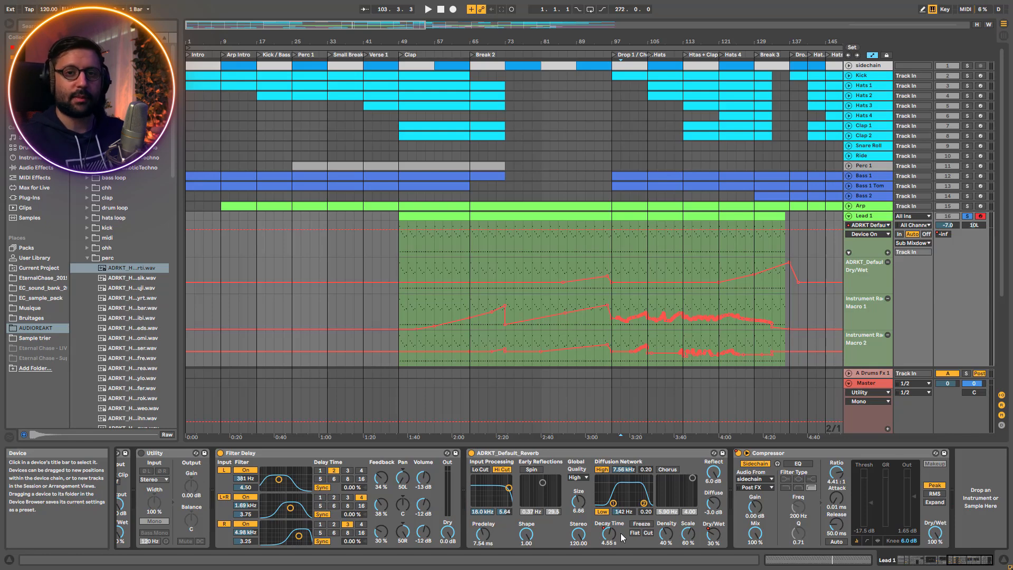
key("space")
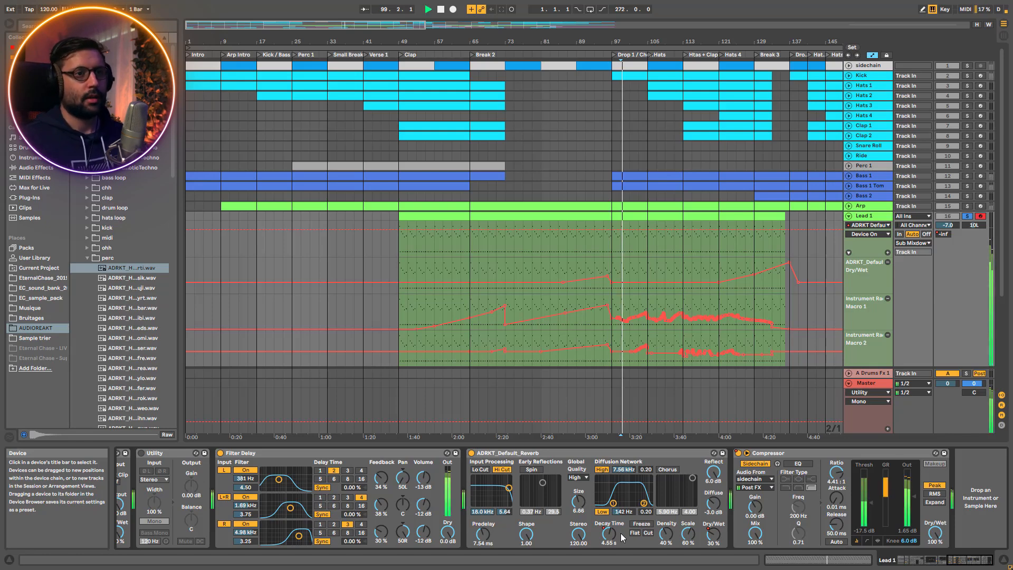
Fold the Lead 1 track, solo Lead 1 Bis and unfold it in the arrangement
left_click(849, 215)
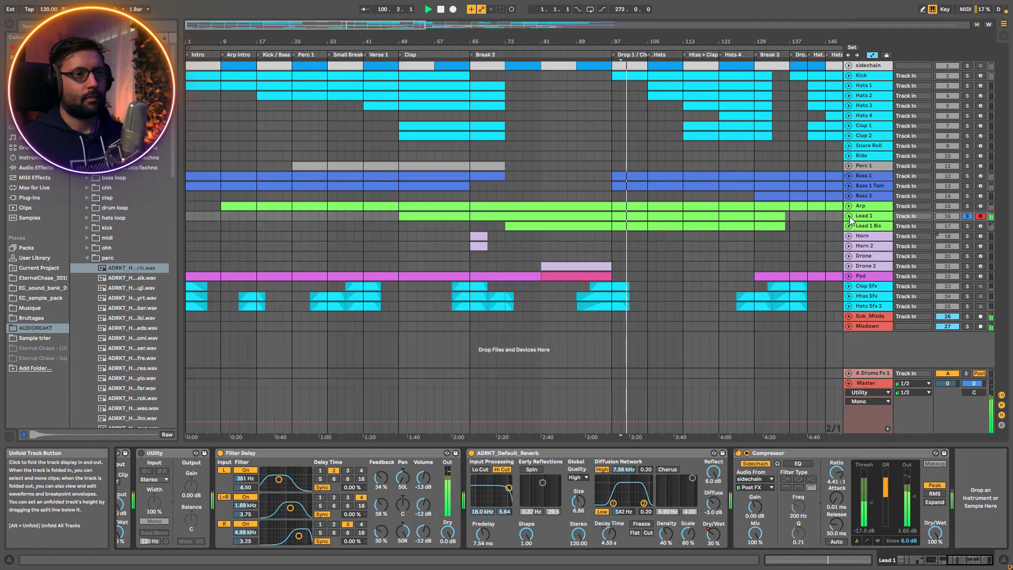
left_click(966, 225)
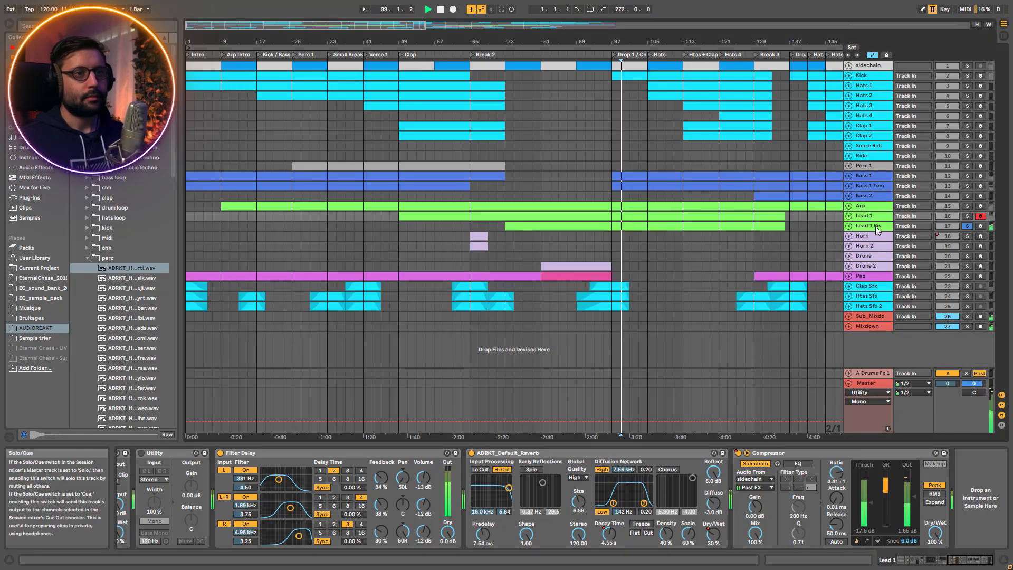
left_click(850, 226)
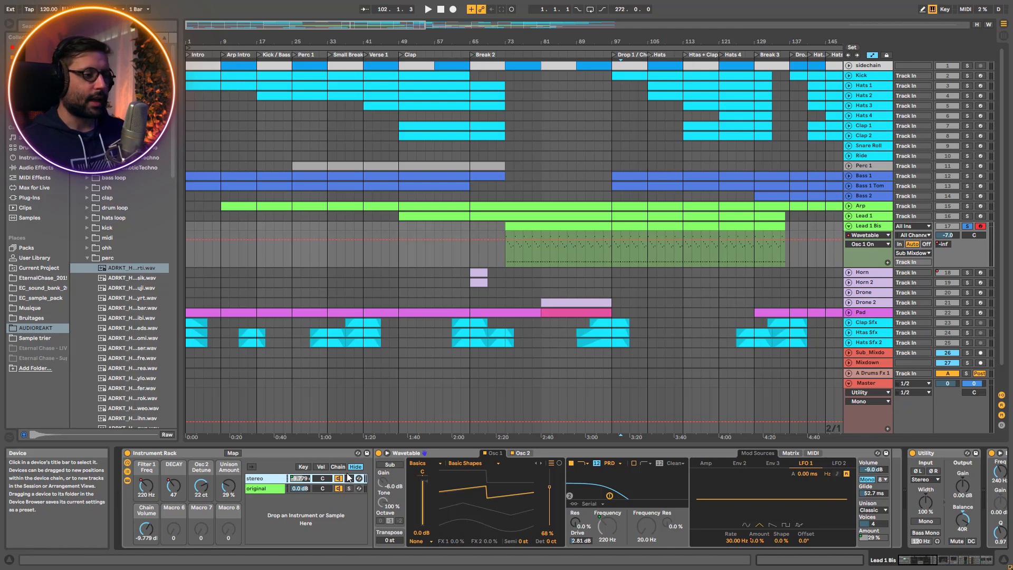
Compare the Wavetable settings of Lead 1 Bis's original and stereo chains, including the stereo chain's Oscillator 2
left_click(266, 489)
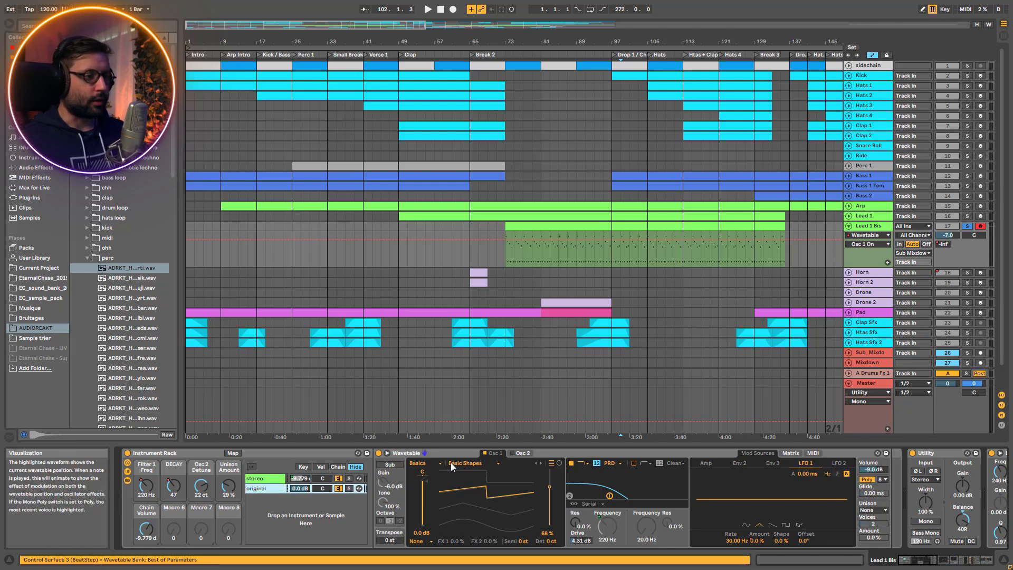
left_click(432, 457)
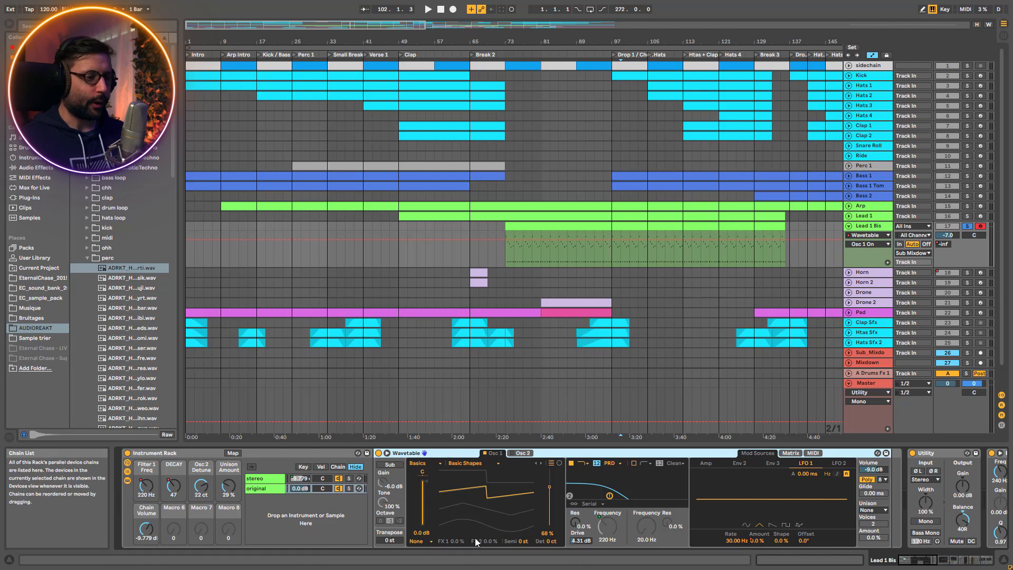
left_click(258, 478)
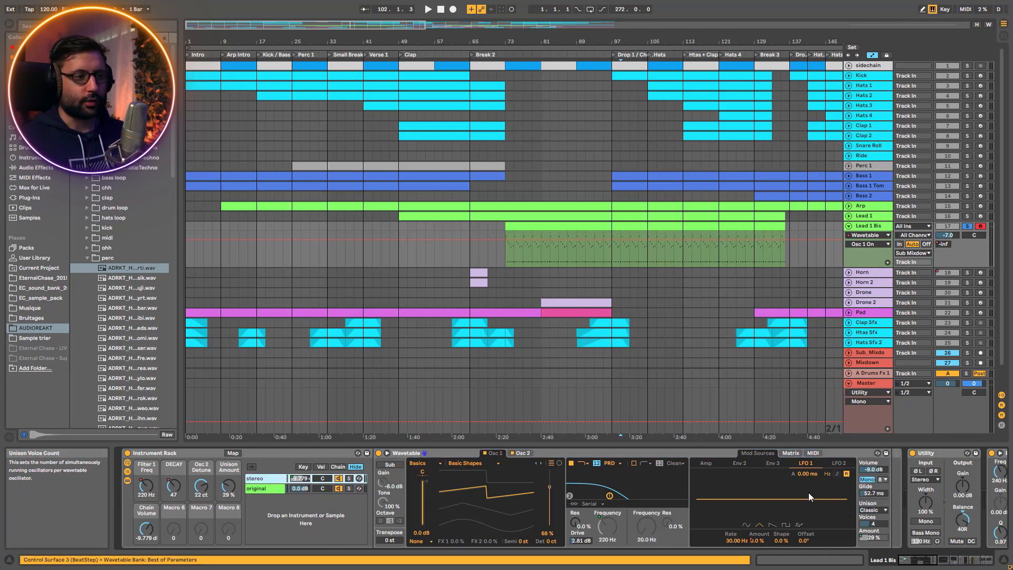
left_click(526, 455)
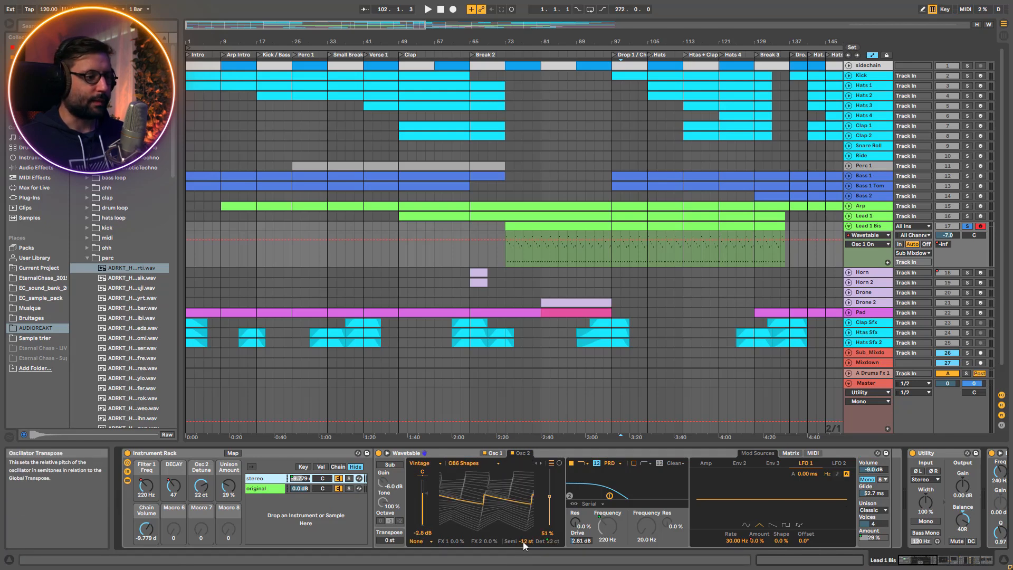
left_click(499, 455)
Play Lead 1 Bis with the stereo chain soloed, the original chain soloed, and finally both chains soloed together
left_click(348, 478)
key("space")
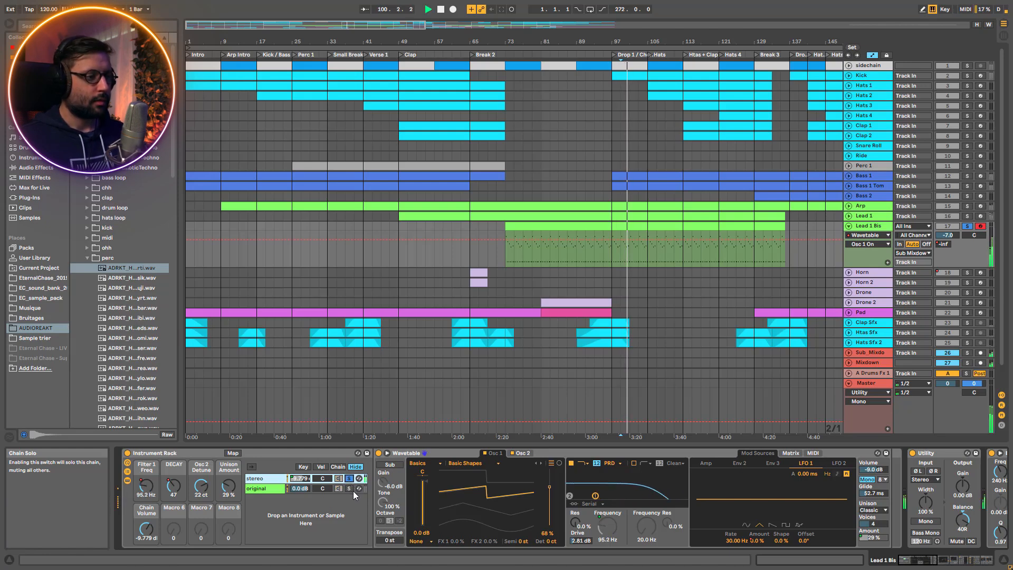
left_click(349, 488)
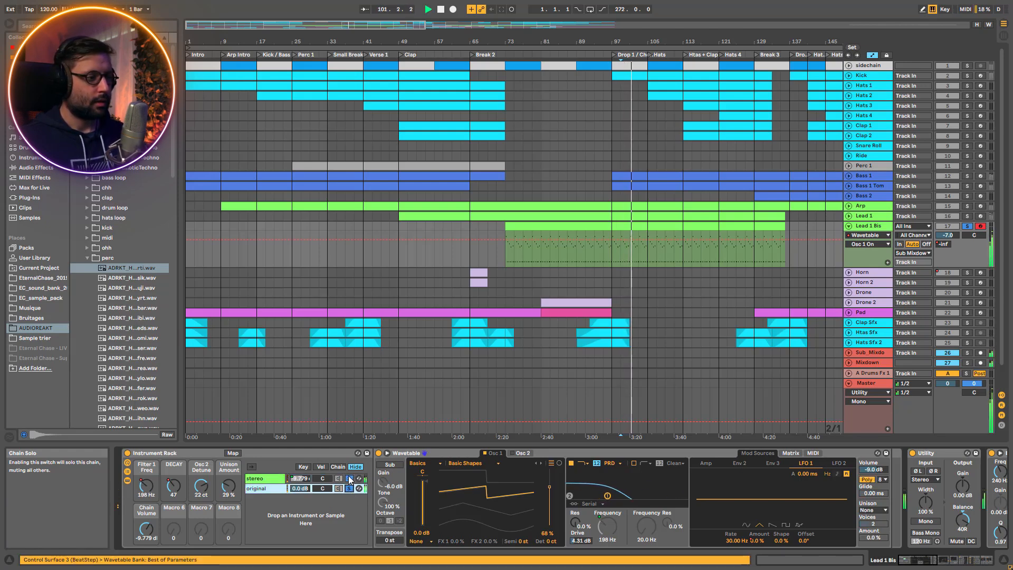
left_click(349, 479)
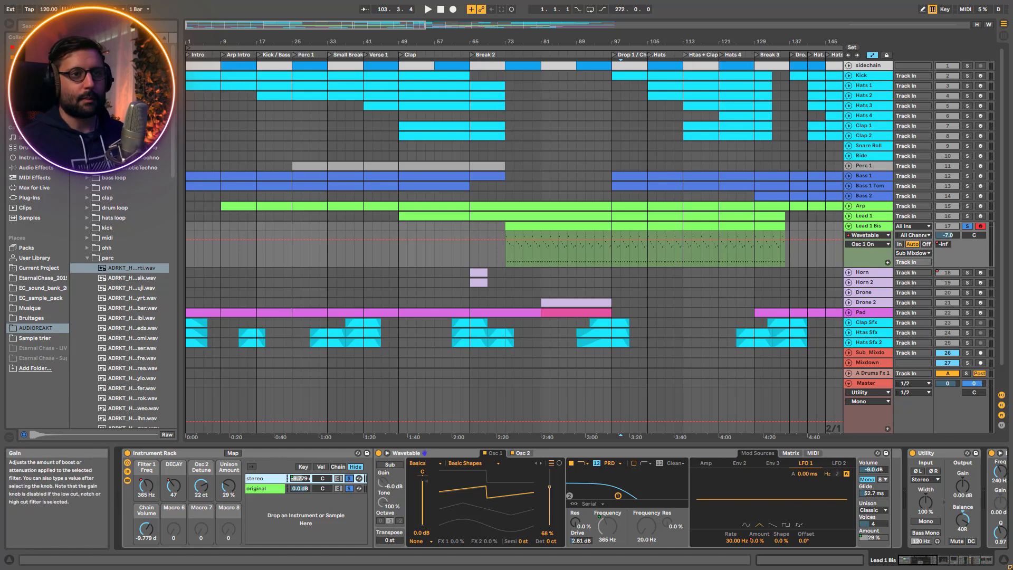
Solo Lead 1 alongside Lead 1 Bis, play them together, and bypass the Utility following Lead 1 Bis's Instrument Rack
left_click(968, 216)
key("space")
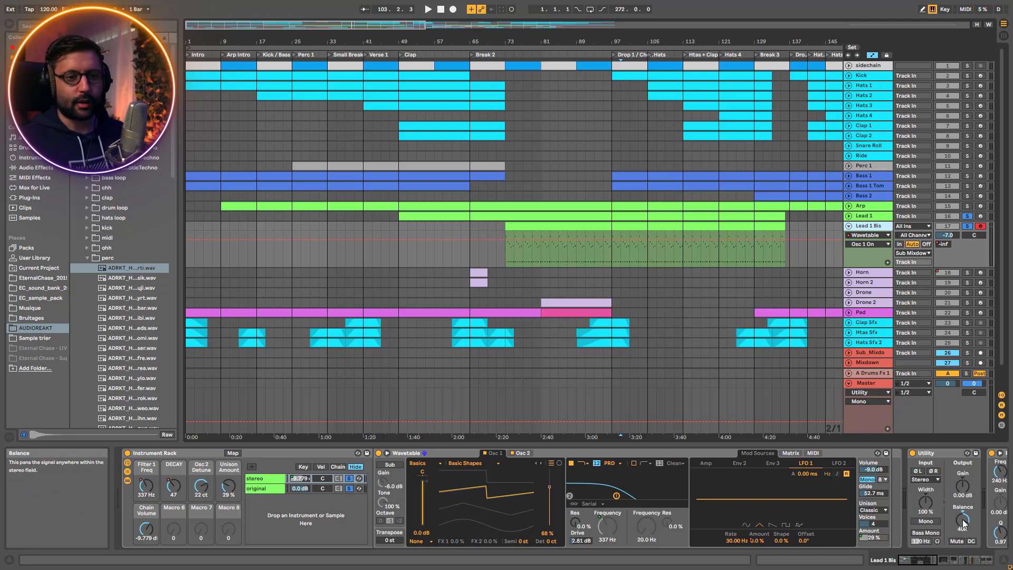
key("space")
left_click(913, 453)
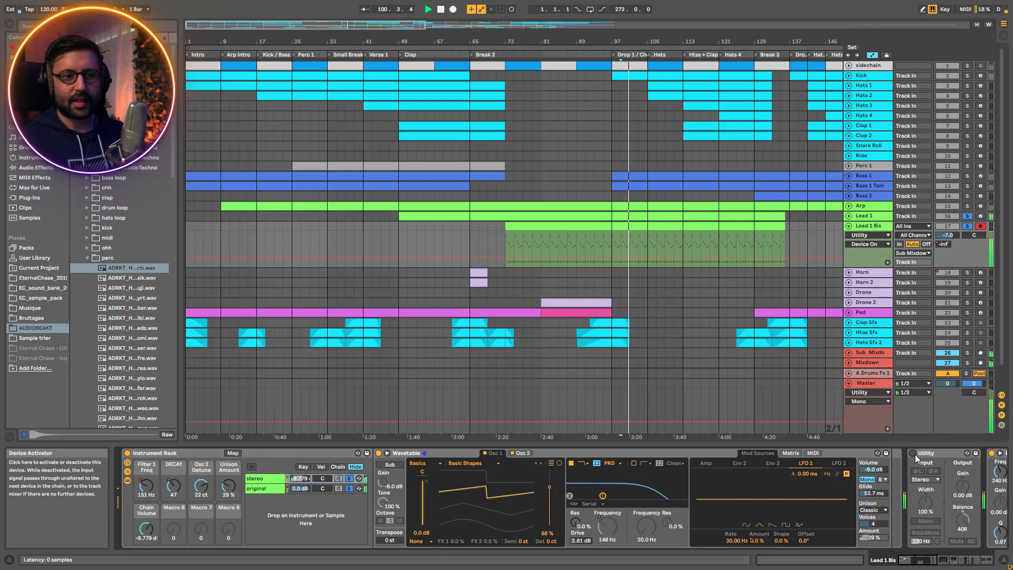
Reactivate the Utility after Lead 1 Bis's Instrument Rack and play both leads with only the stereo chain soloed
left_click(913, 453)
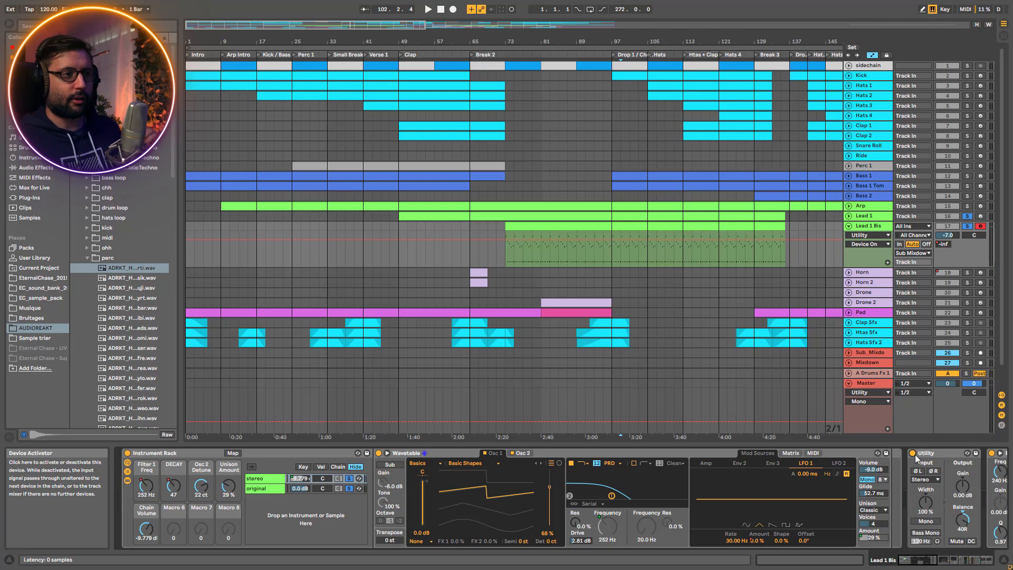
key("space")
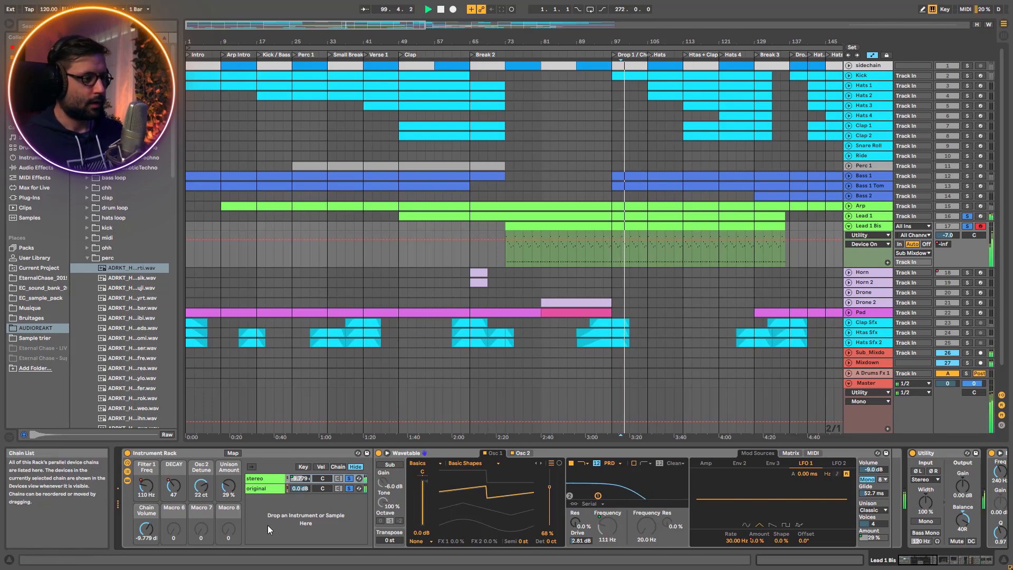
left_click(349, 479)
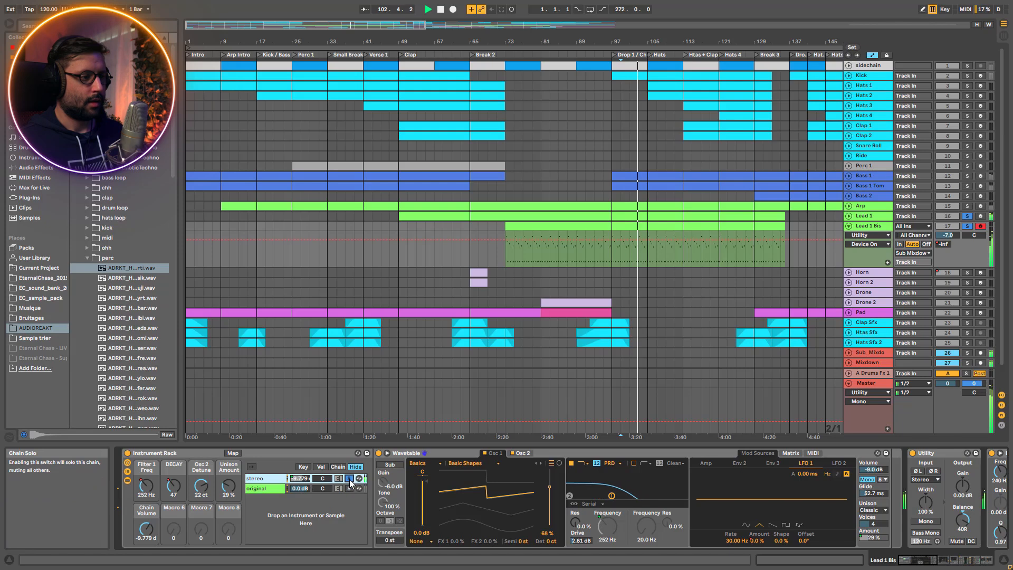
key("space")
Examine Oscillator 2 of the stereo chain's Wavetable on Lead 1 Bis and resume playback
double_click(259, 479)
double_click(260, 479)
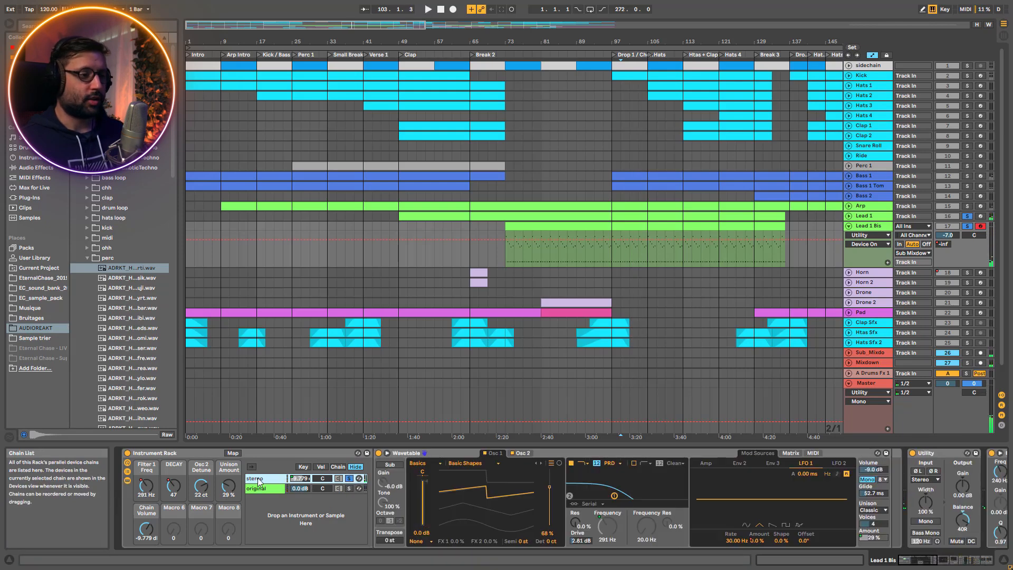
left_click(523, 453)
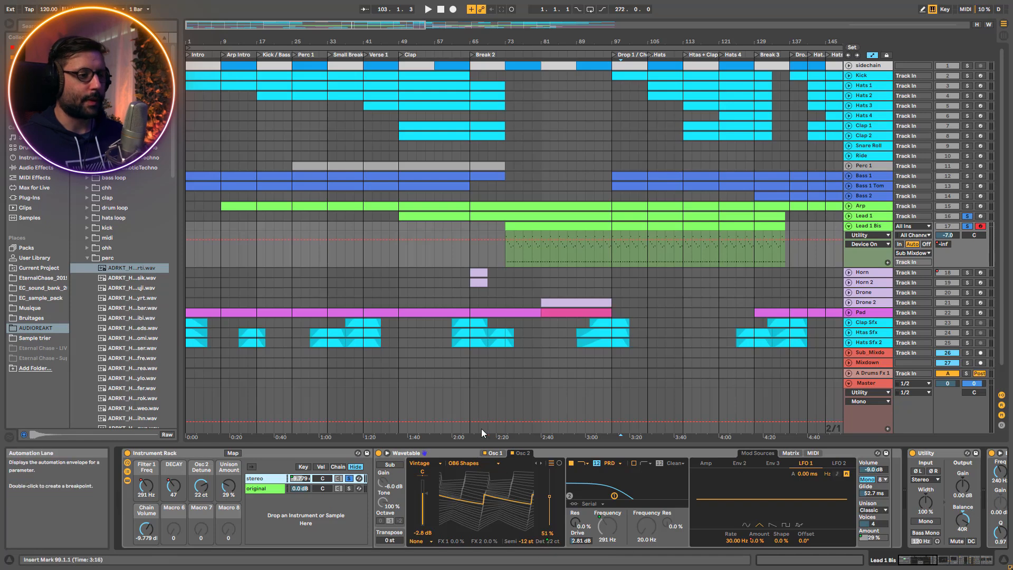
key("space")
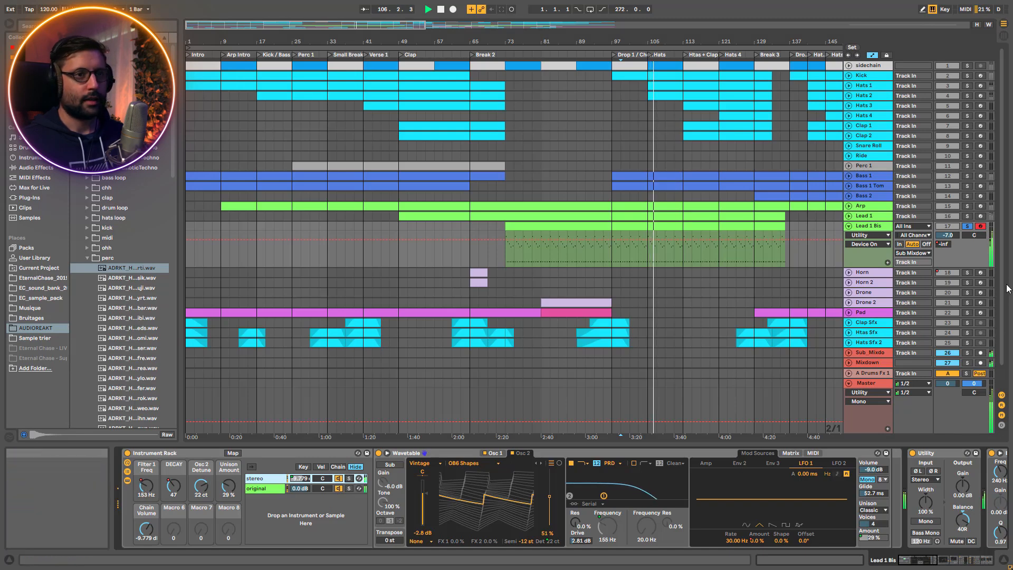
left_click_drag(908, 560, 966, 561)
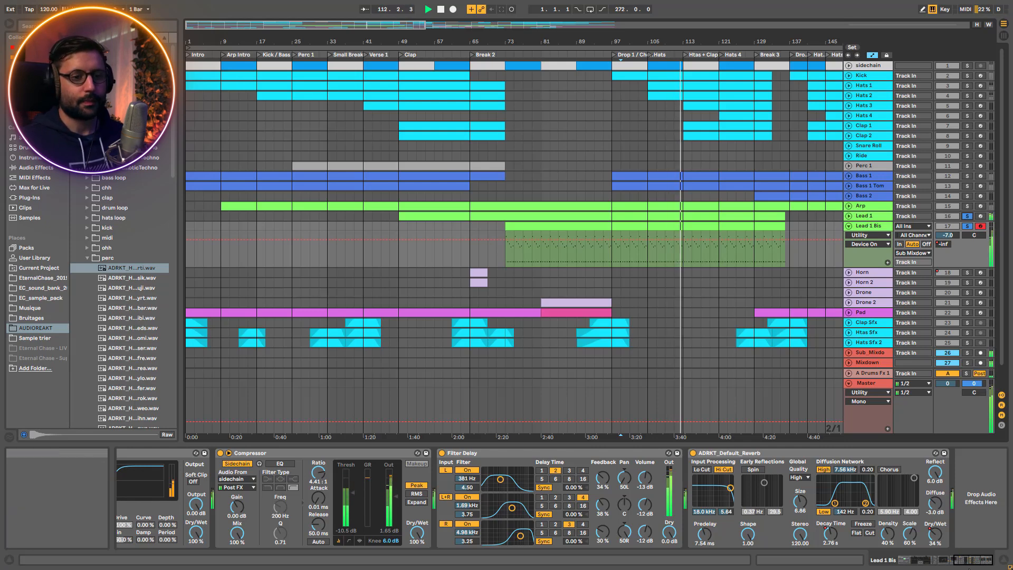
left_click(966, 227)
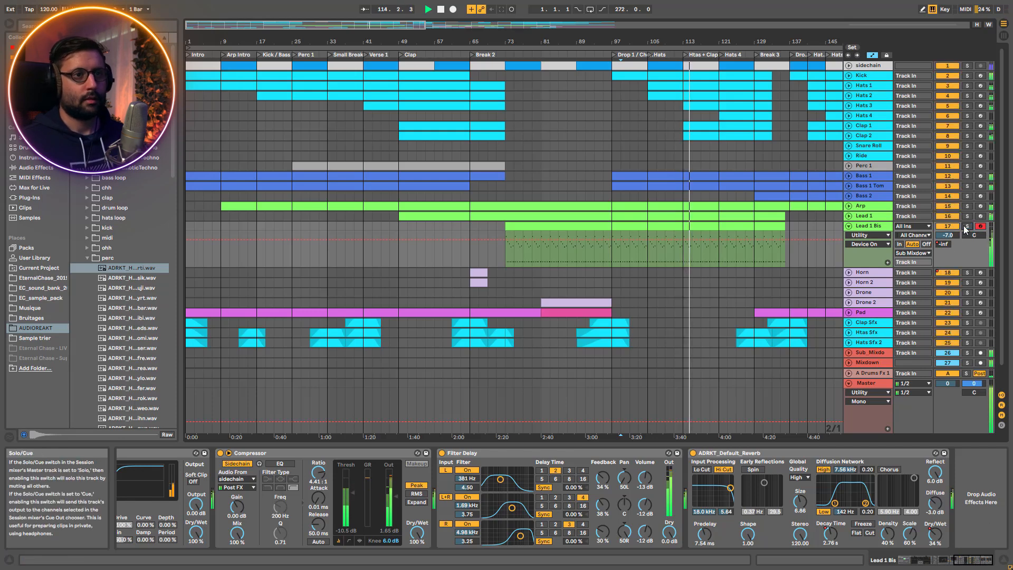
left_click(850, 227)
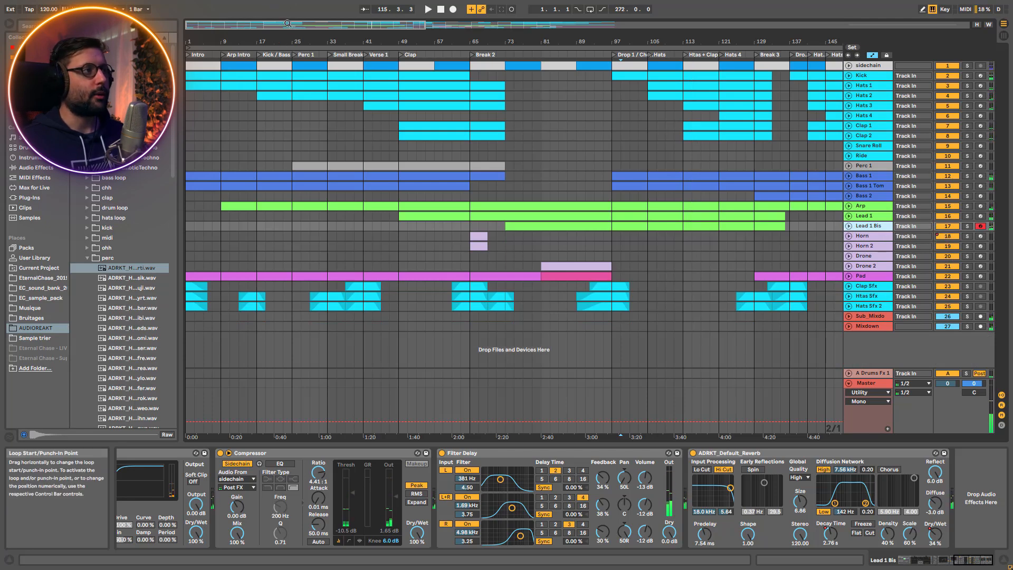
Select the Horn clip at Break 2, solo the Horn track and play it
left_click_drag(295, 27, 417, 19)
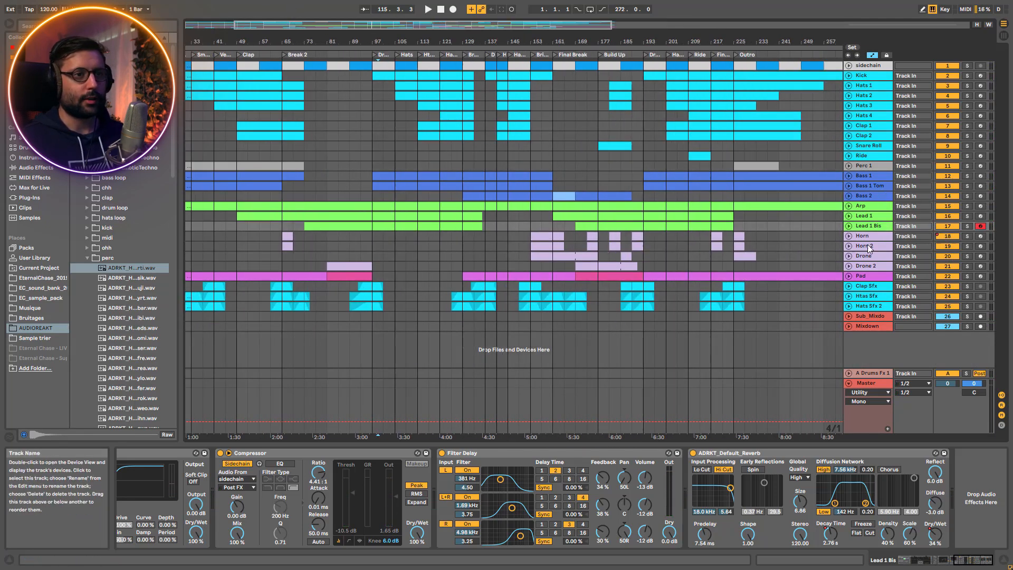
left_click(287, 236)
left_click(968, 235)
key("space")
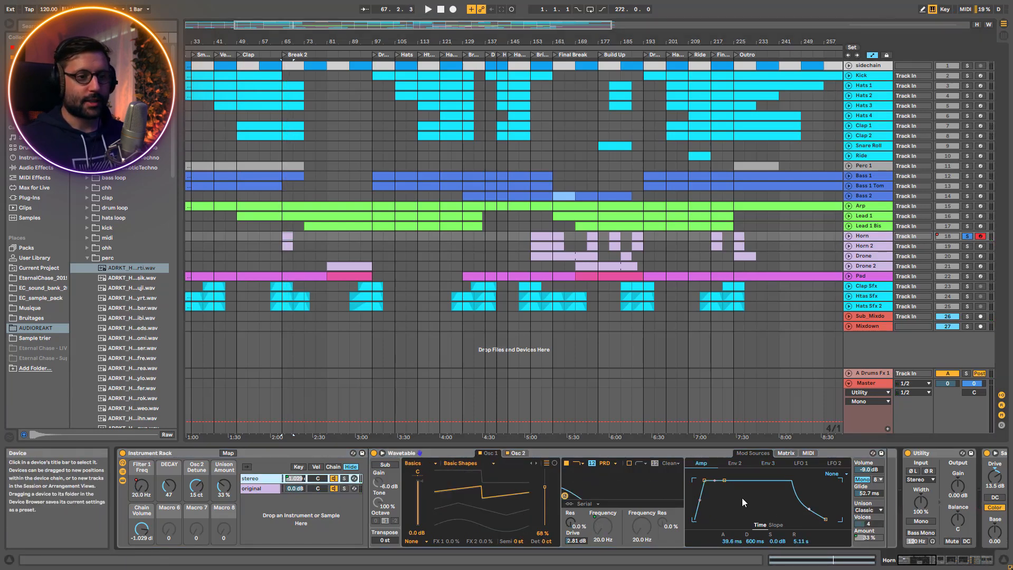
Inspect the stereo and original chains in Horn's Instrument Rack and compare Horn's devices with those of Lead 1 Bis and Lead 1
left_click(516, 453)
left_click(259, 488)
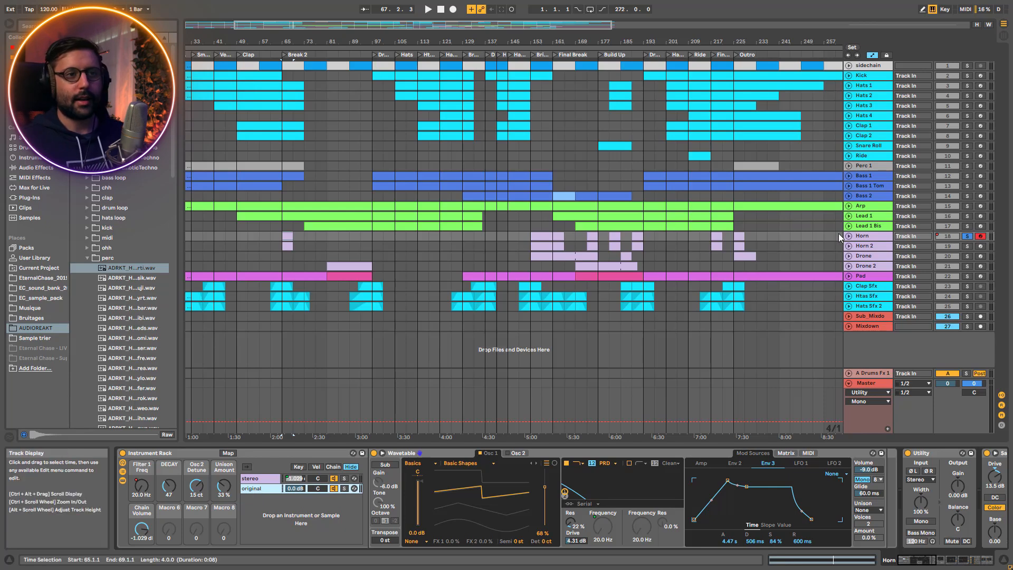
left_click(863, 228)
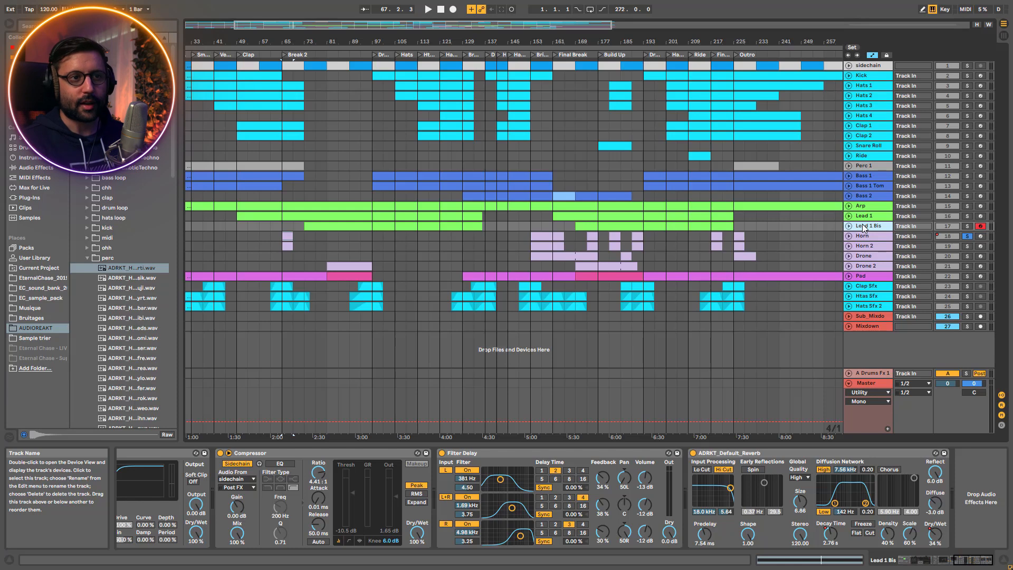
left_click(869, 216)
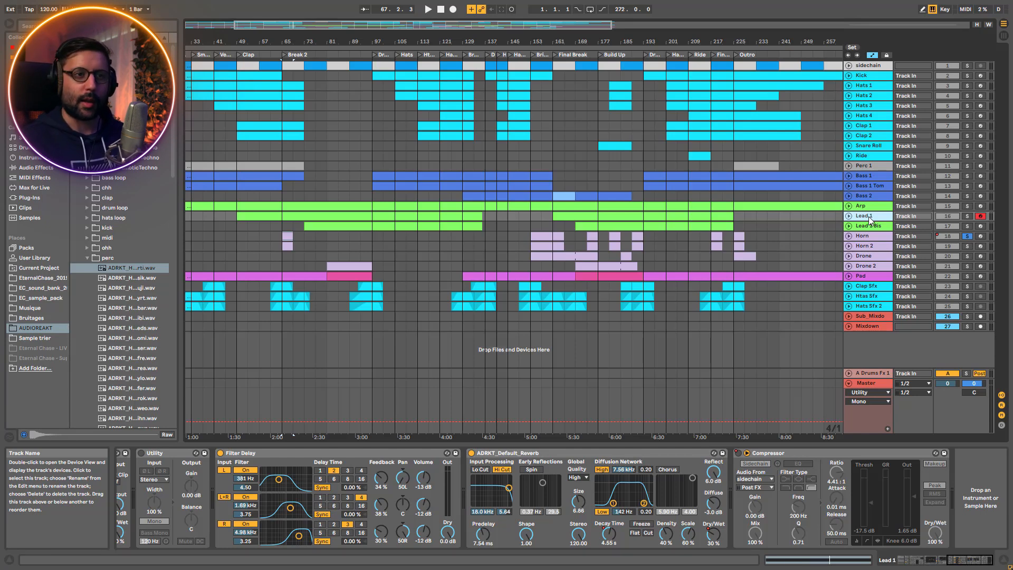
left_click(869, 235)
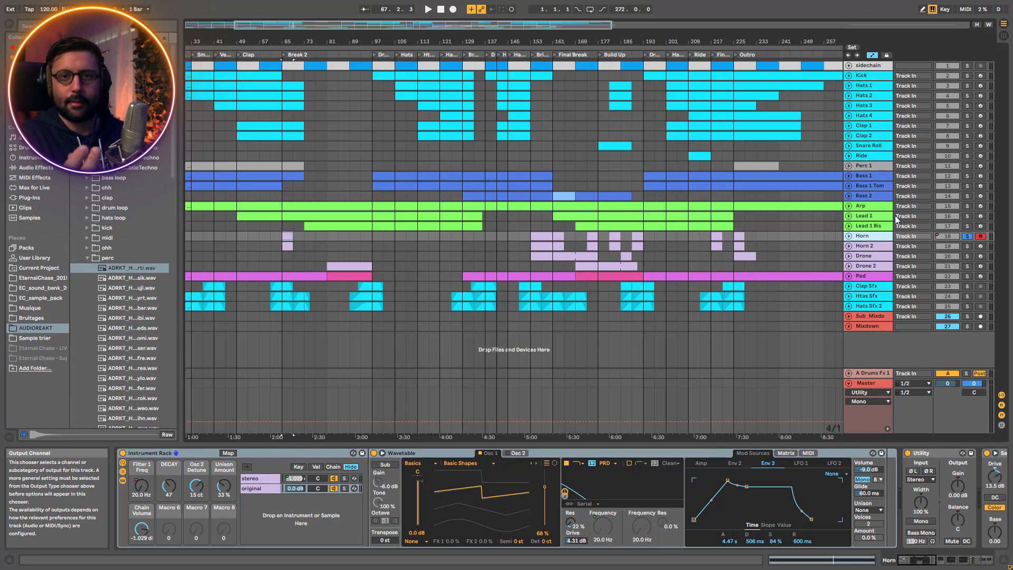
Play Horn and examine its stereo chain's Wavetable, covering Oscillator 1, Envelope 2 and the Amp envelope
key("space")
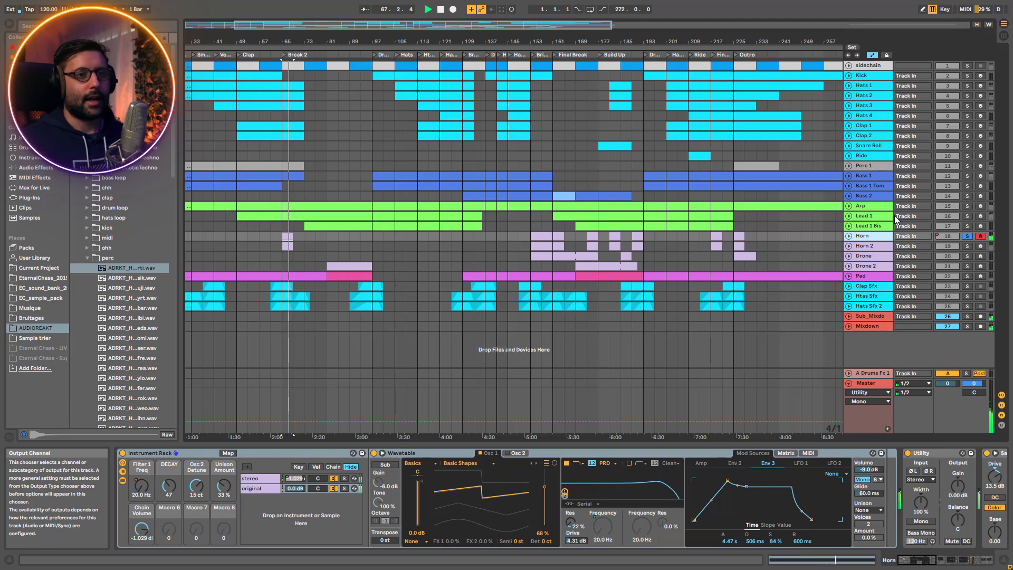
key("space")
left_click(254, 480)
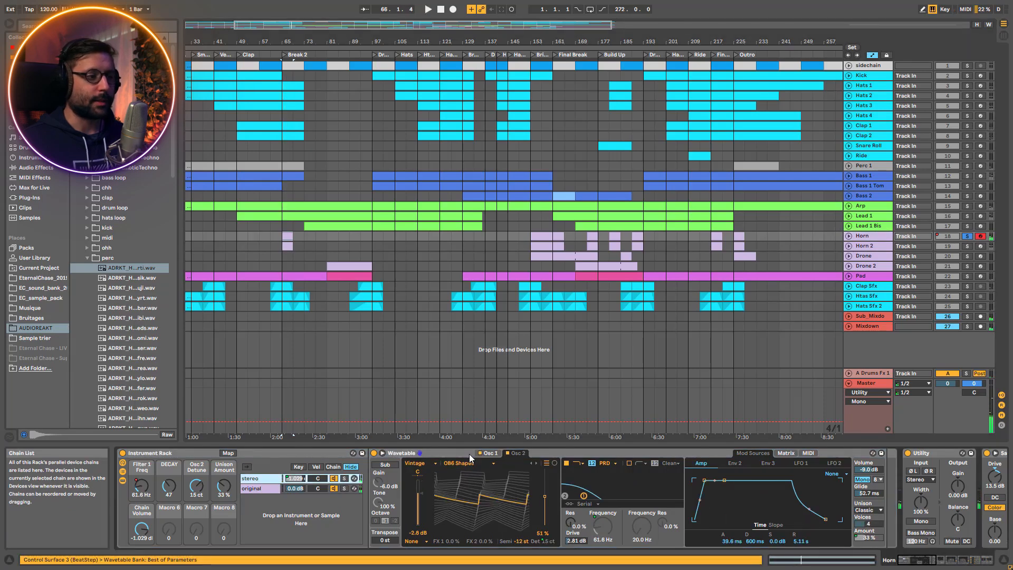
left_click(490, 454)
key("space")
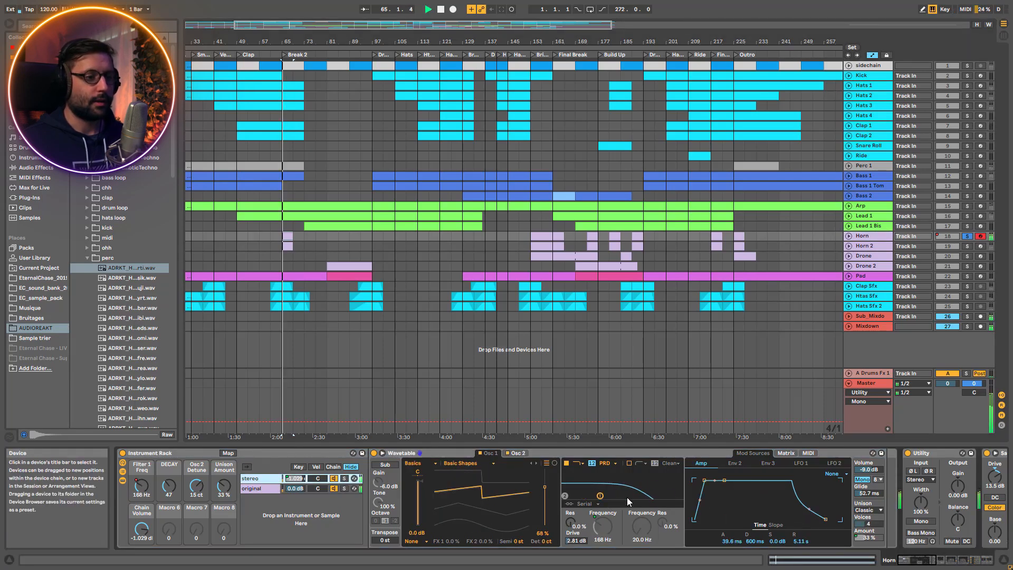
left_click(735, 463)
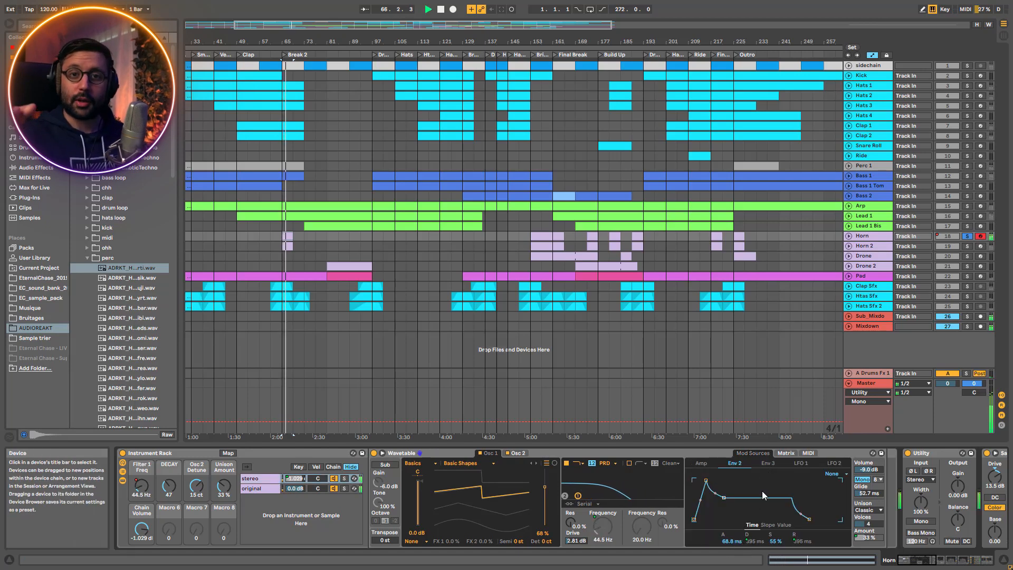
left_click(700, 463)
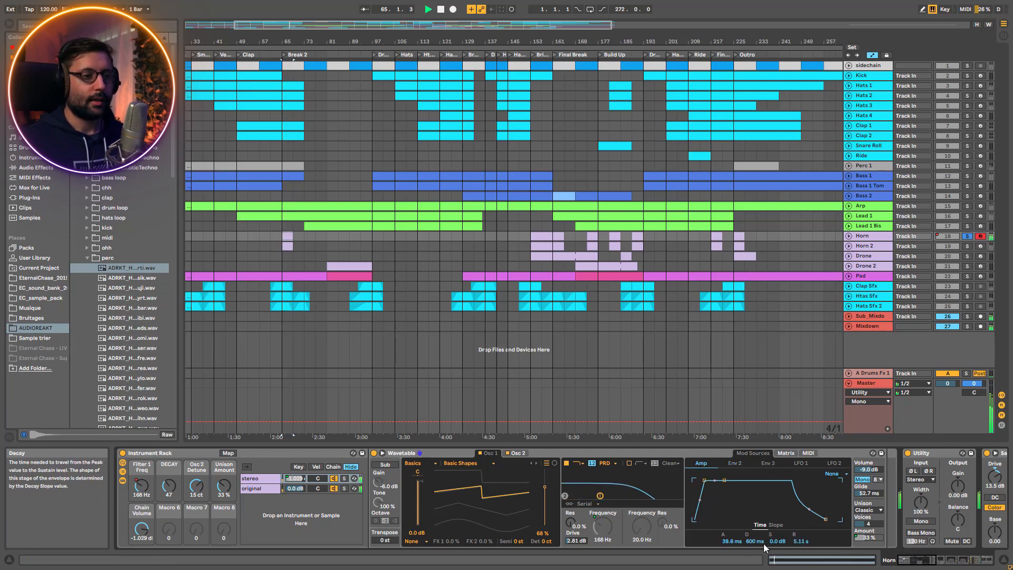
Unfold Lead 1 to view its automation and its Wavetable's envelope for comparison, then fold it again
left_click(870, 227)
left_click(869, 217)
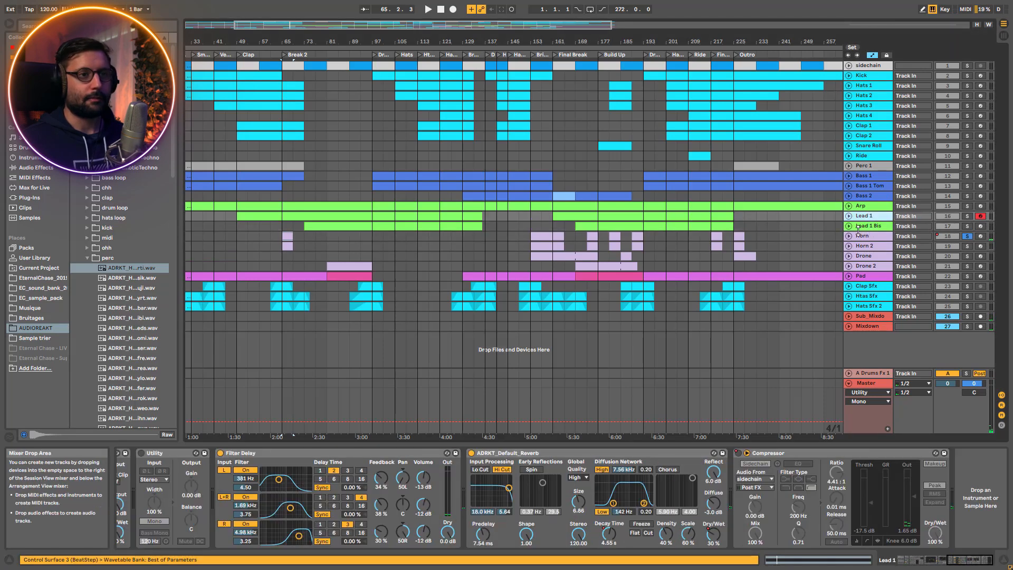
left_click(849, 216)
left_click(953, 564)
left_click_drag(952, 561, 904, 560)
left_click(127, 481)
left_click(629, 454)
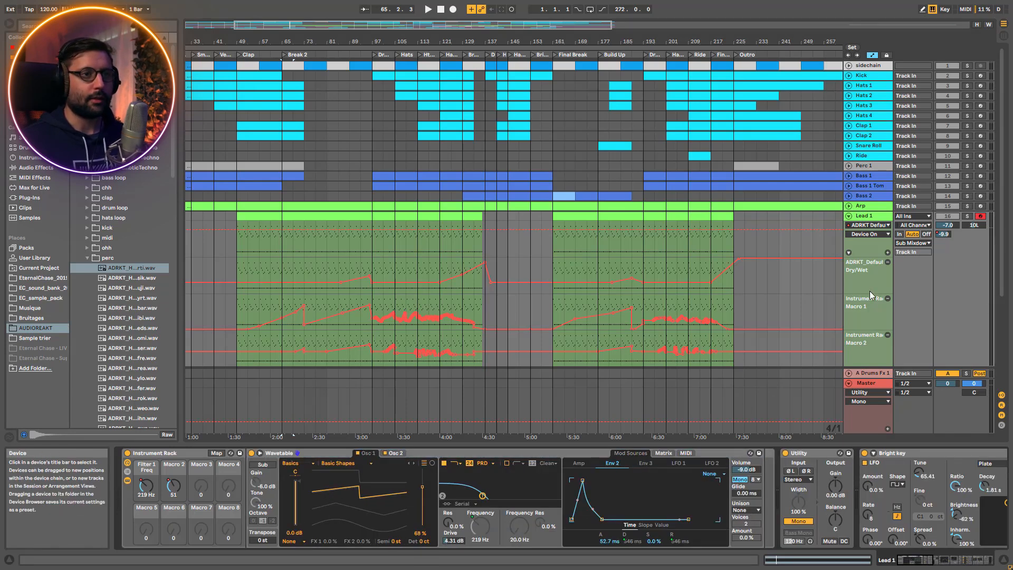
left_click(876, 217)
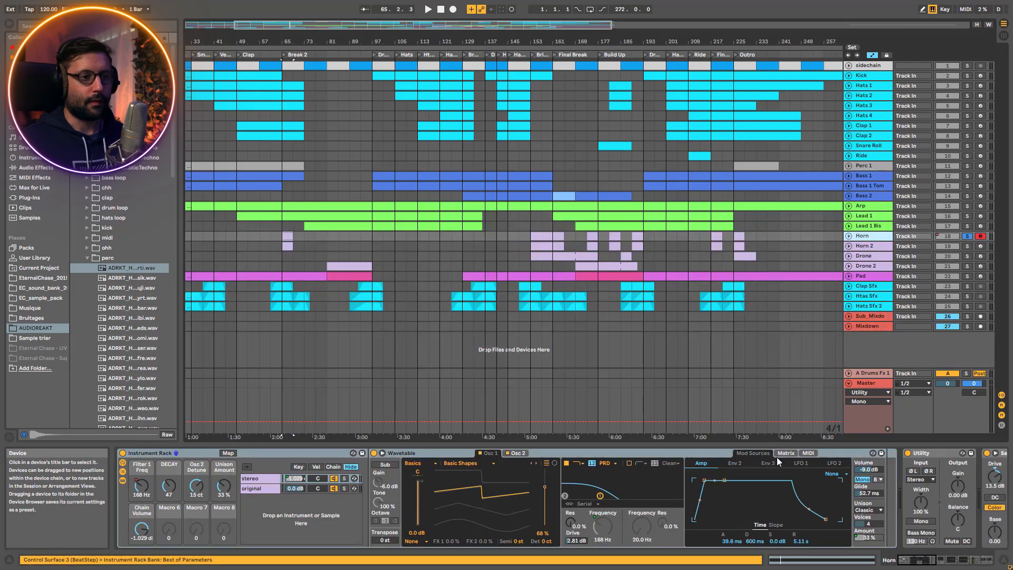
Play Horn while examining Envelope 2 of the stereo chain's Wavetable, and play it again with the original chain's Wavetable shown
left_click(743, 460)
key("space")
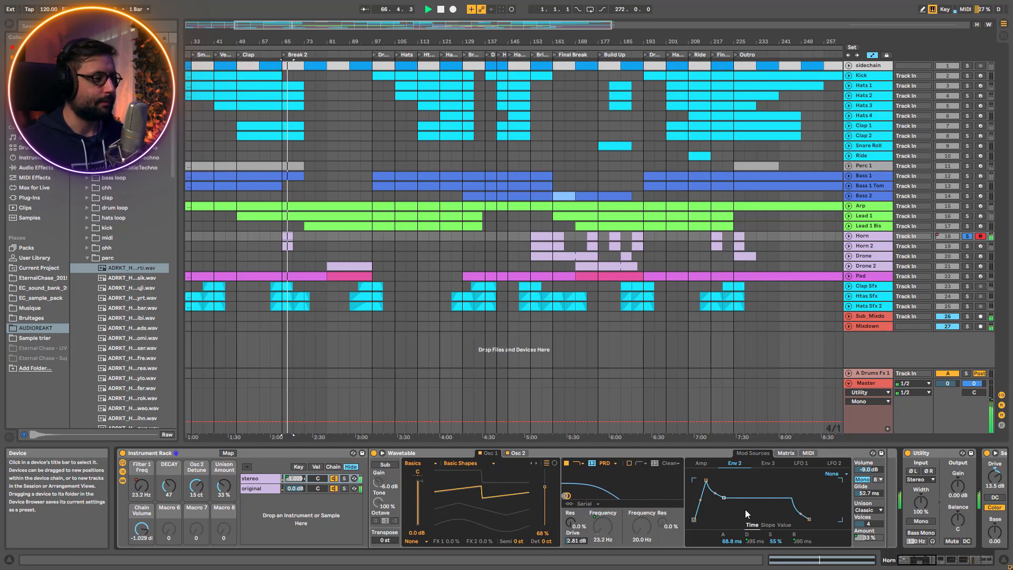
key("space")
left_click(257, 490)
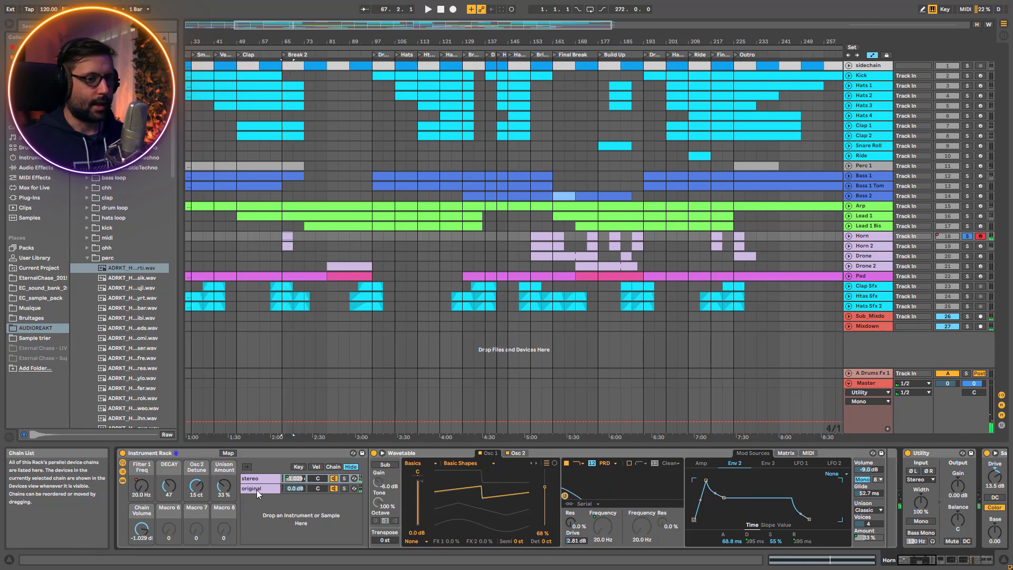
key("space")
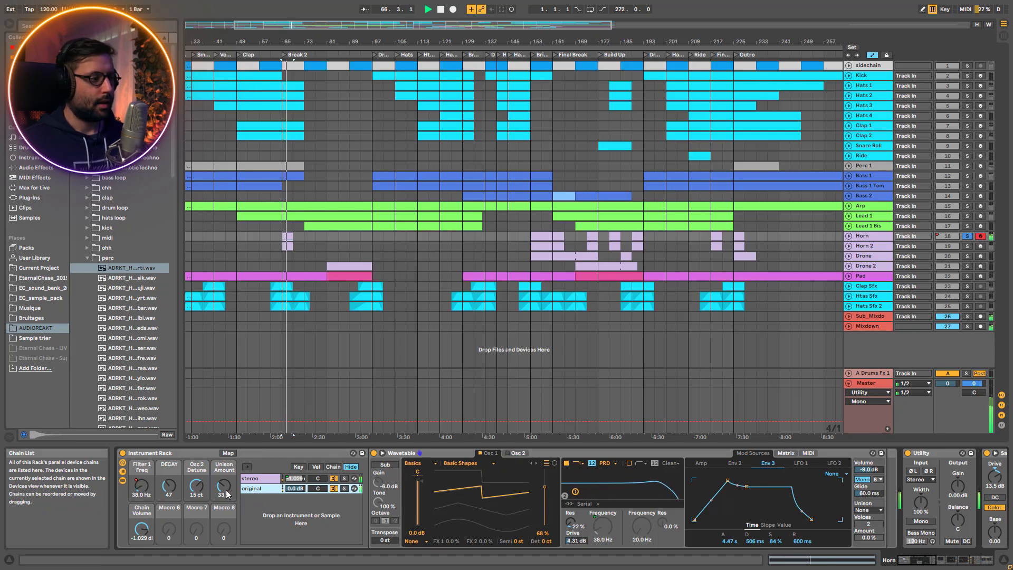
key("space")
Collapse Horn's Instrument Rack and review the effects after it, from the Saturator to the Filter Delay and Reverb, with playback running
left_click(122, 480)
left_click(123, 472)
left_click(375, 453)
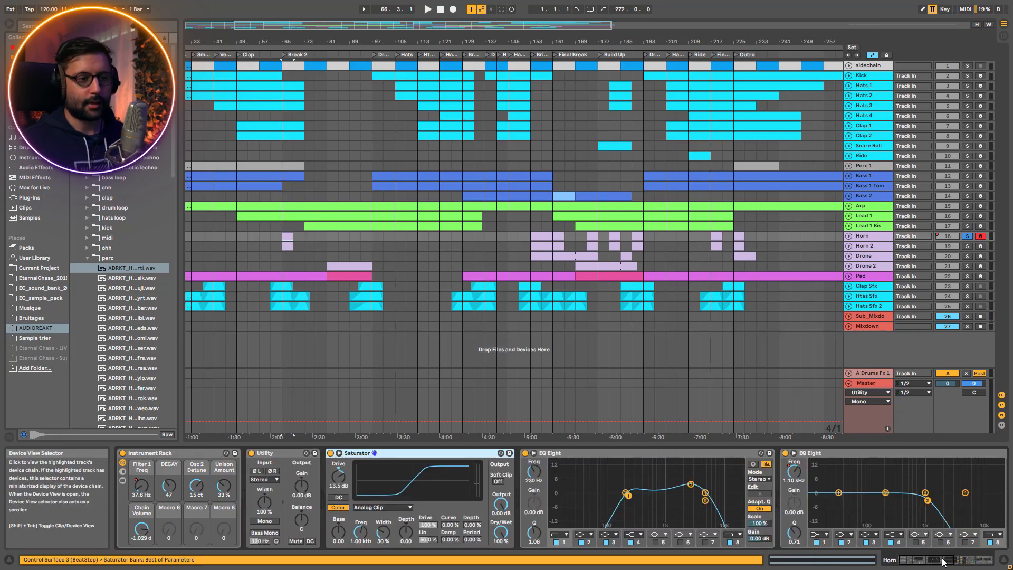
left_click_drag(943, 560, 986, 560)
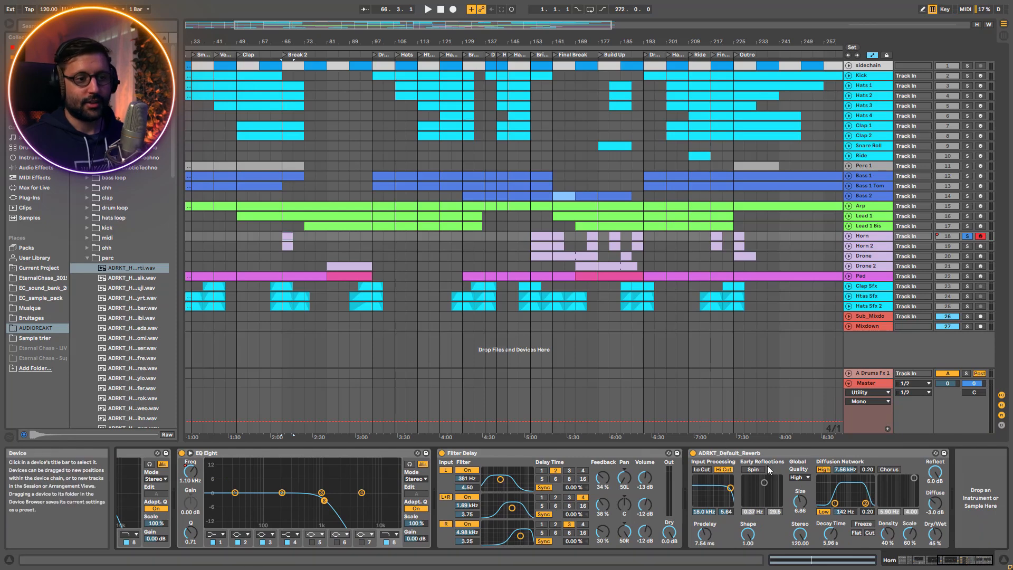
left_click(760, 453)
left_click_drag(964, 564, 958, 563)
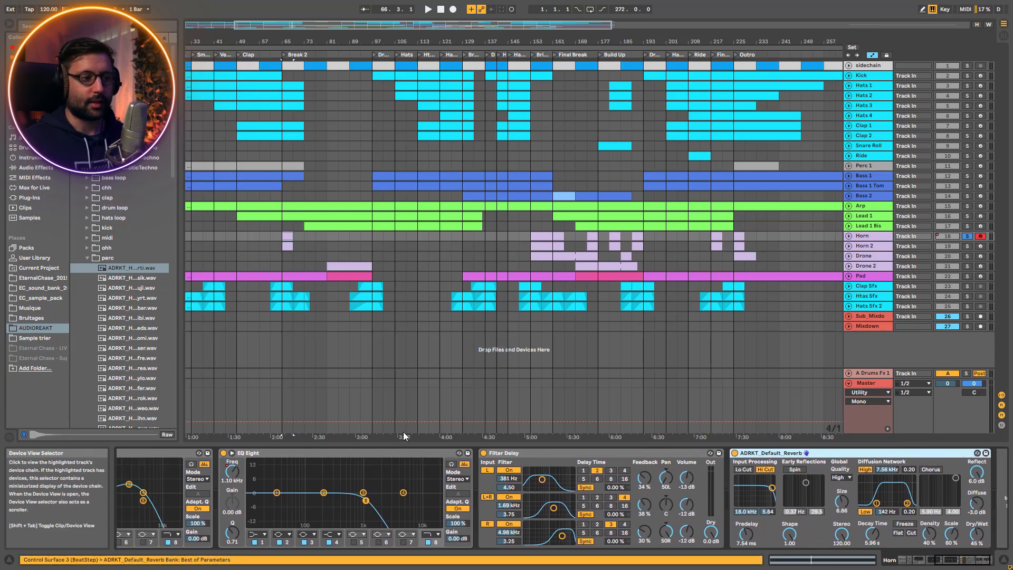
key("space")
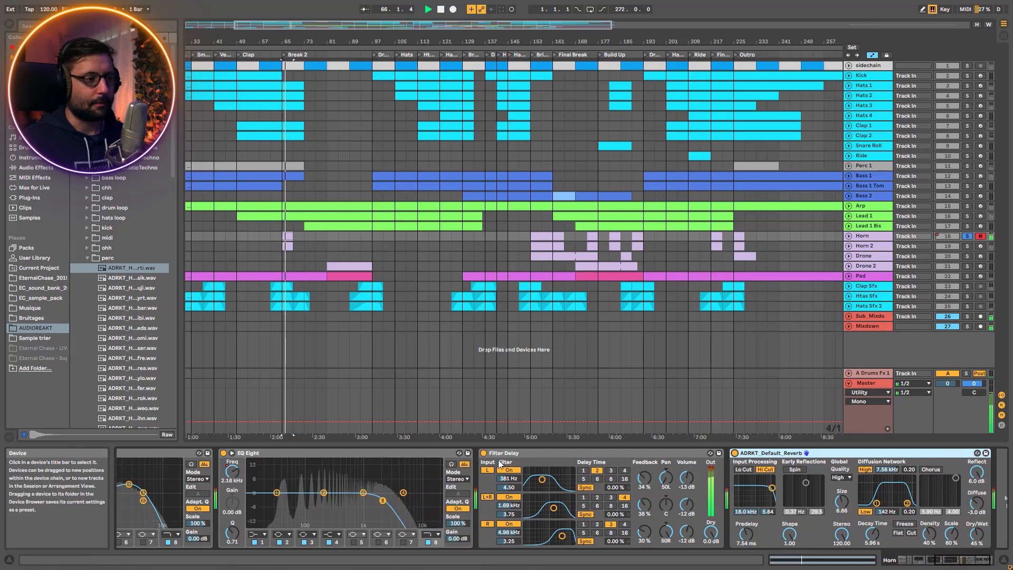
double_click(289, 236)
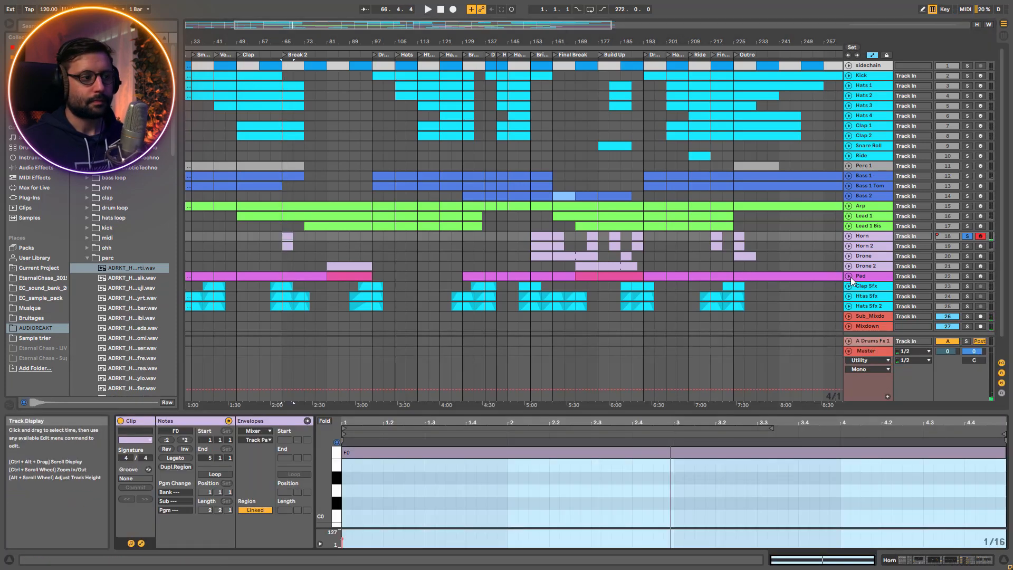
left_click(433, 435)
key("space")
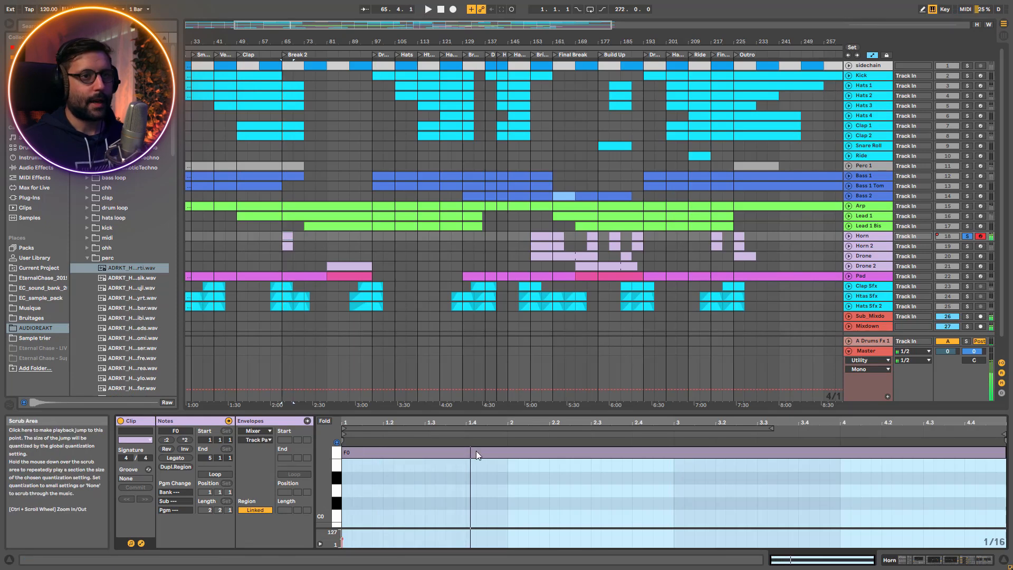
double_click(865, 236)
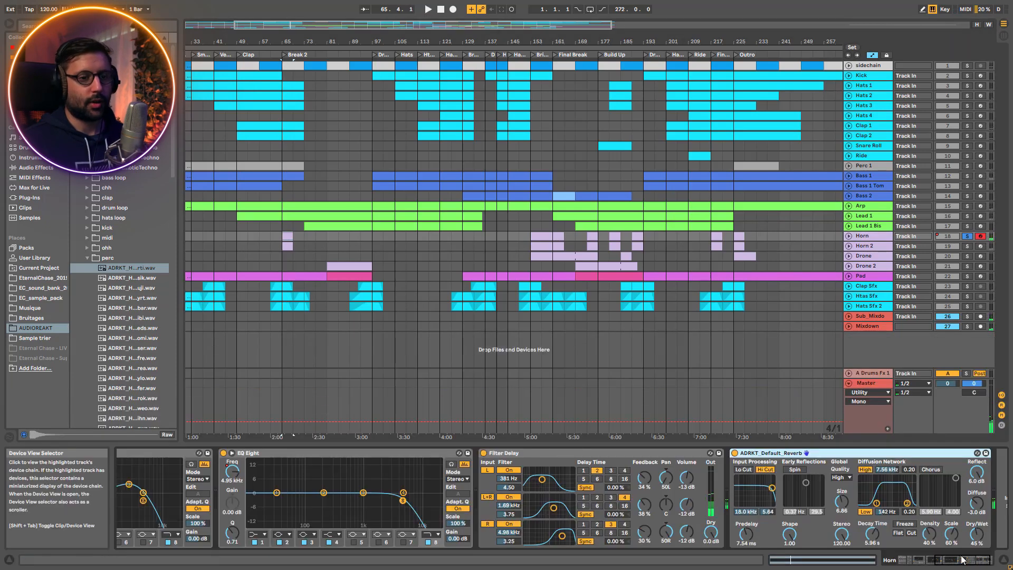
left_click(905, 559)
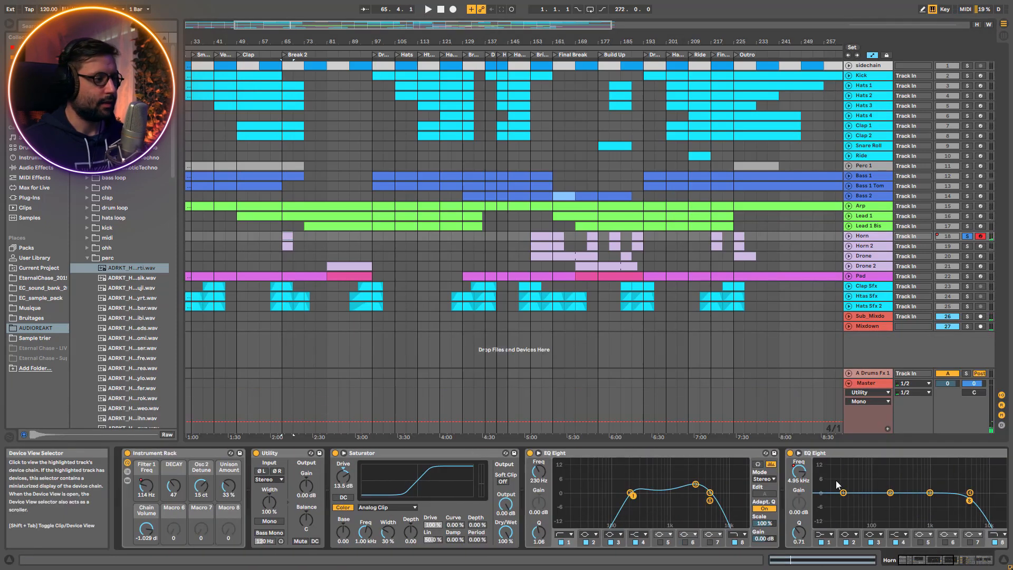
Solo the Horn 2 track, show its devices and play it
left_click(870, 245)
left_click(966, 246)
key("space")
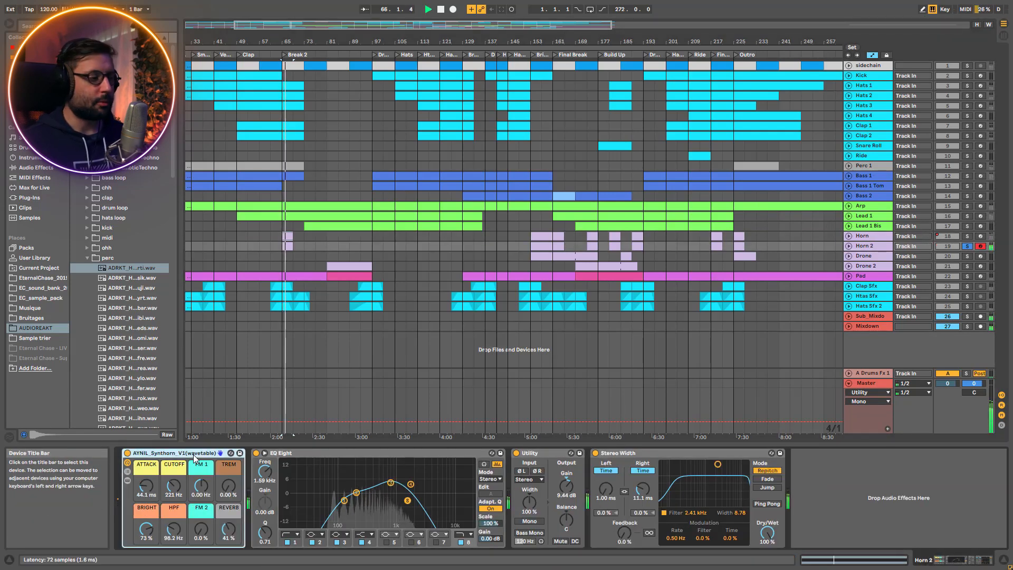
Unsolo Horn 2 and play the full mix at Break 2, muting Horn 2 briefly and reactivating it to compare
key("space")
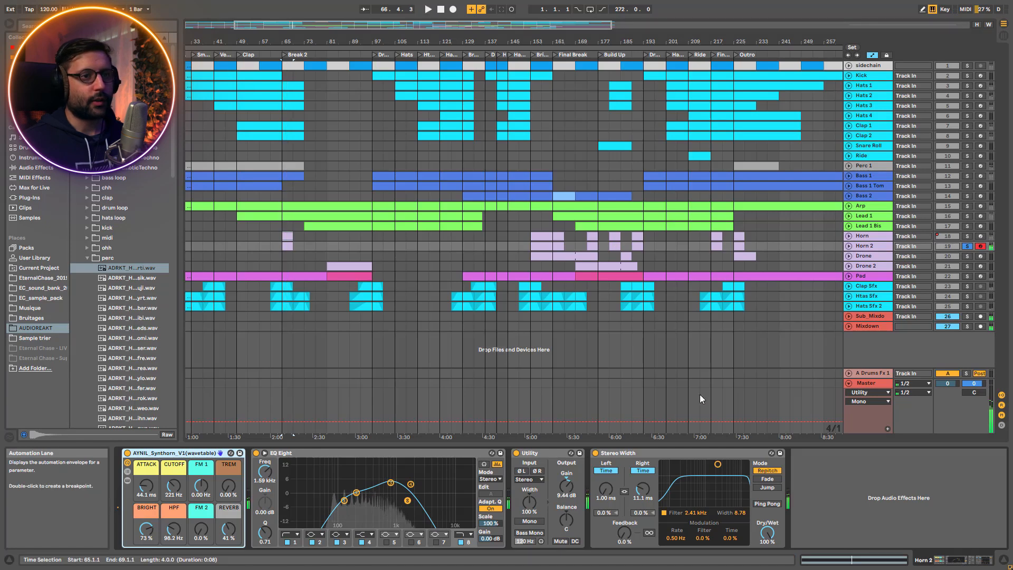
left_click(968, 246)
key("space")
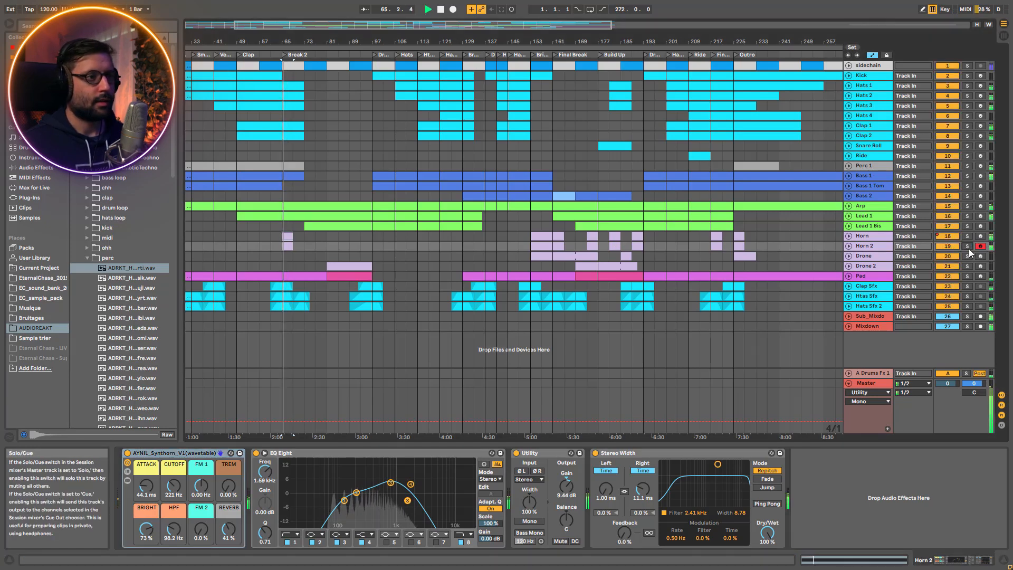
left_click(954, 247)
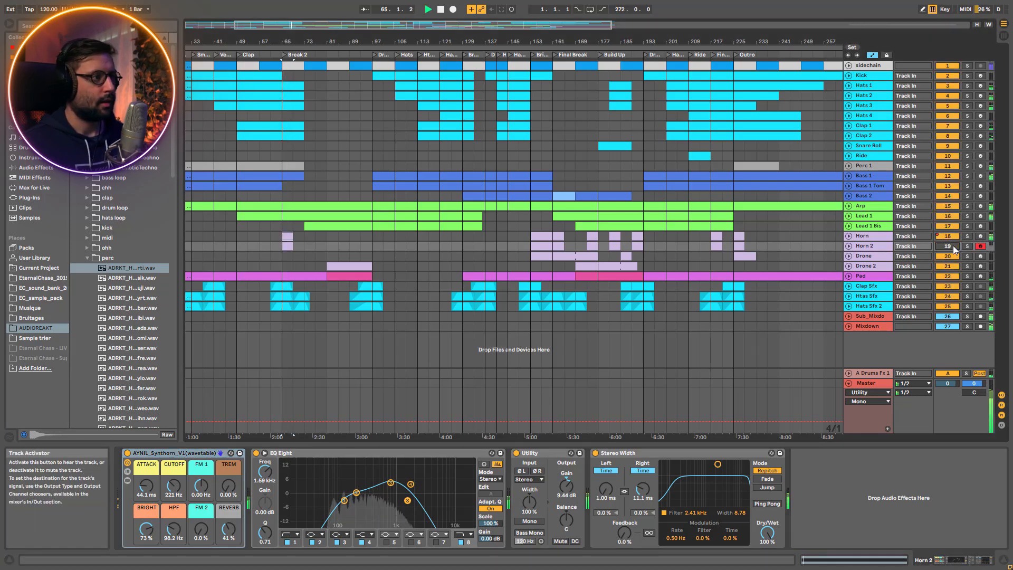
left_click(954, 247)
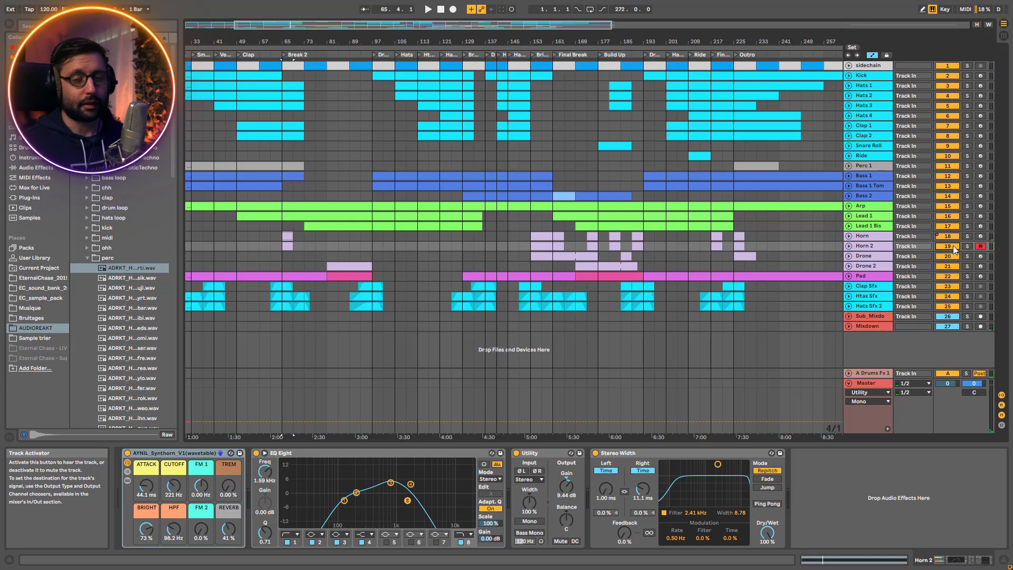
Replay the full mix at Break 2, toggling the Horn track off and on to compare
key("space")
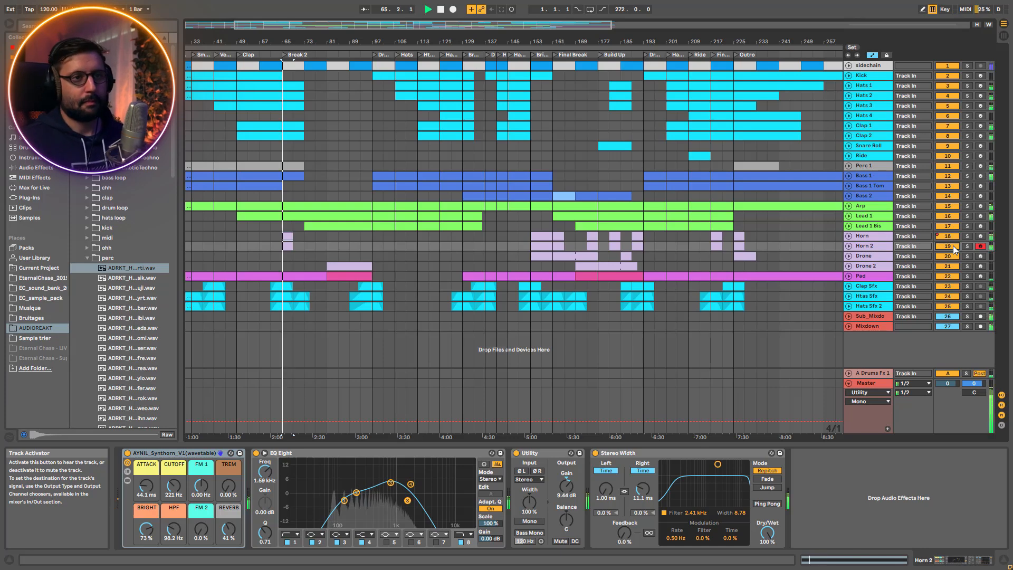
key("space")
key("space")
key("space")
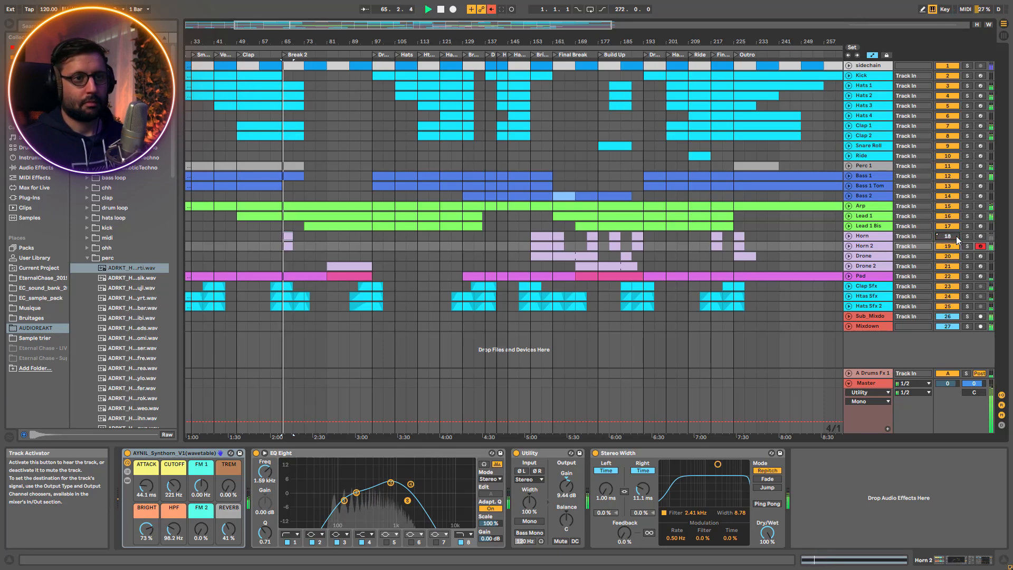
key("space")
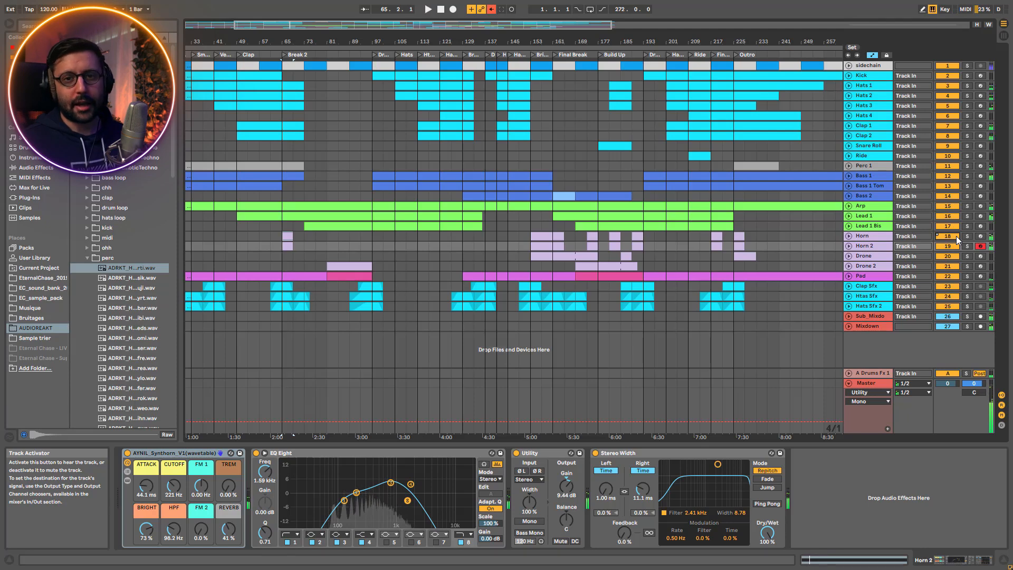
Solo Horn together with Horn 2 and play them, toggling Horn 2's Stereo Width and inspecting band 3 of its EQ Eight
left_click(966, 237)
key("space")
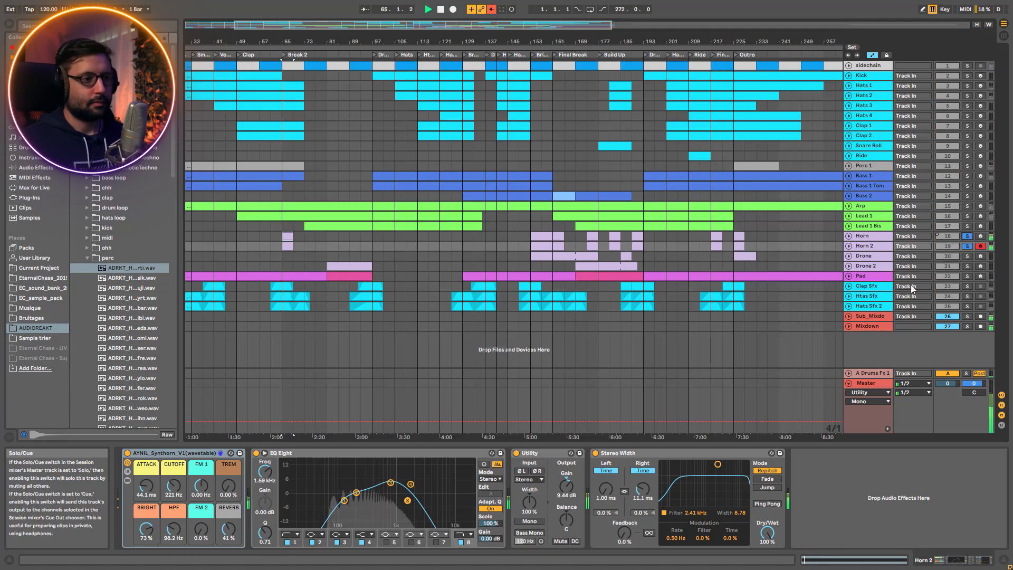
left_click(597, 454)
left_click(597, 454)
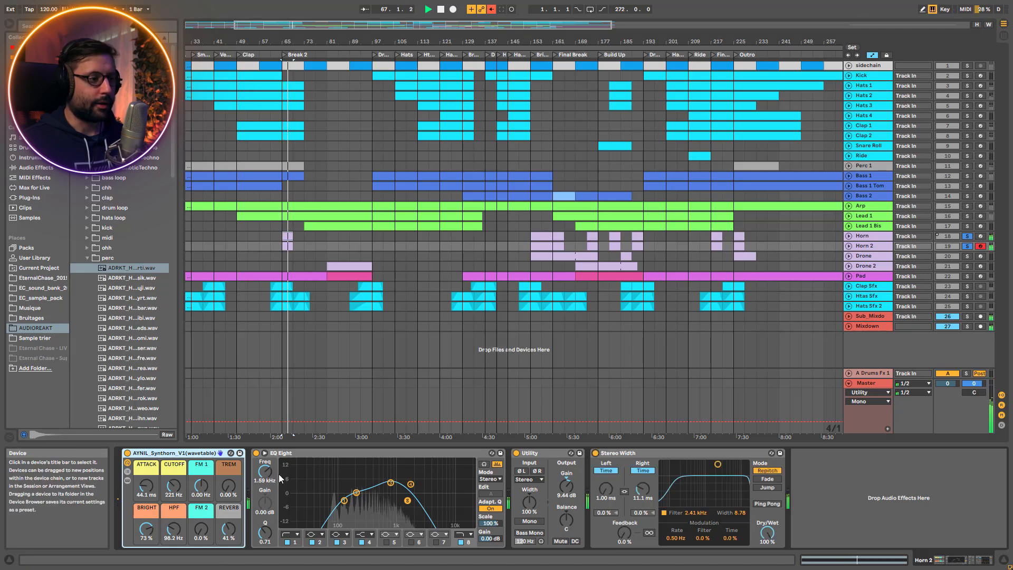
left_click(390, 483)
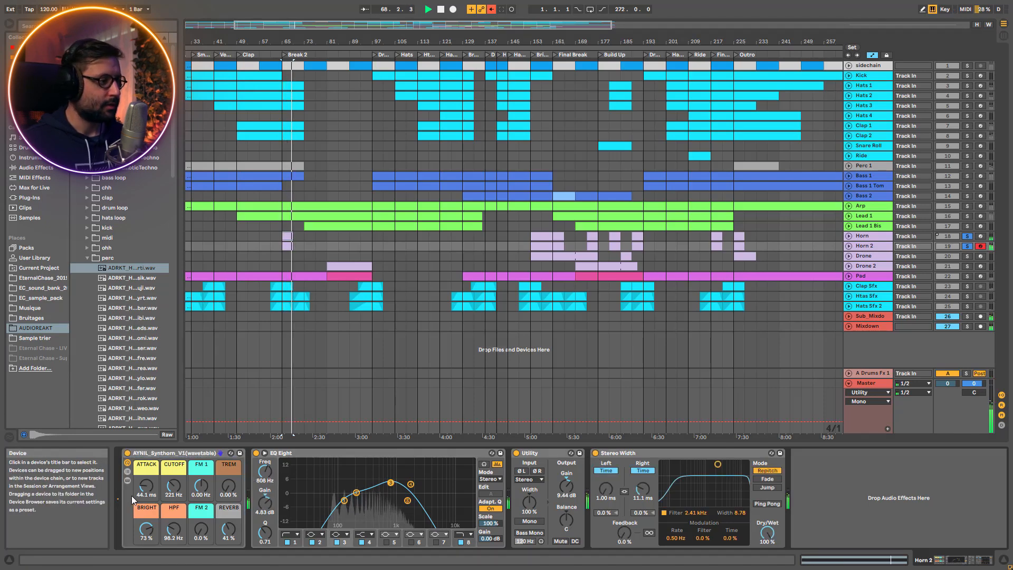
key("space")
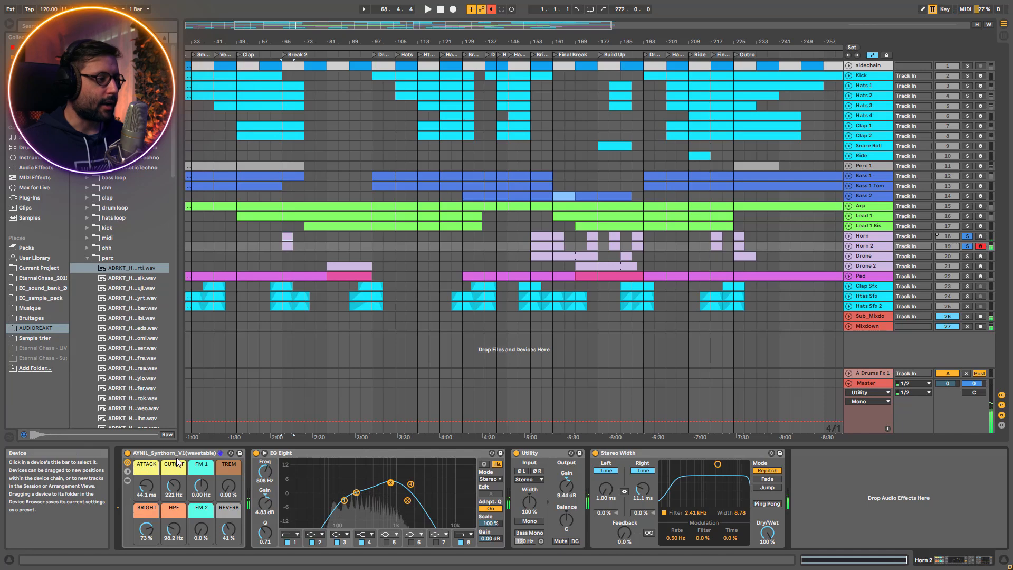
Show the Wavetable and effects inside Horn 2's AYNIL_Synthorn rack, play both horns, and hide the rack's devices again
left_click(129, 480)
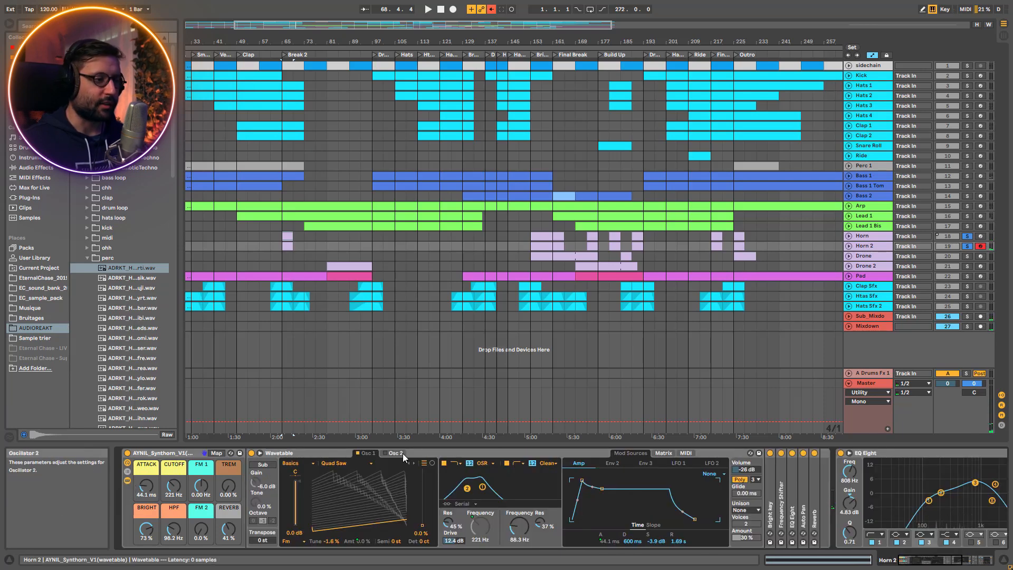
key("space")
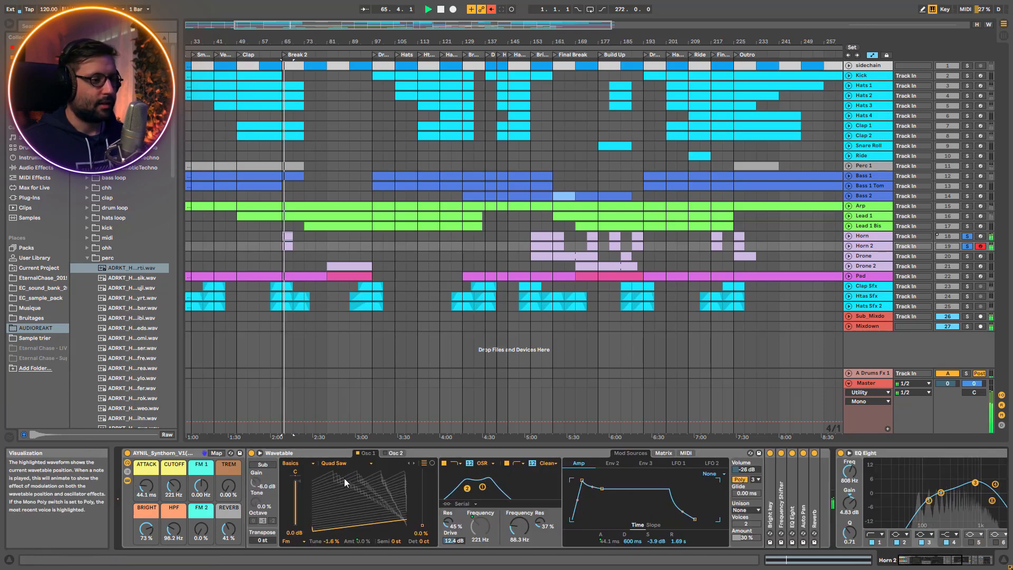
key("space")
left_click(127, 481)
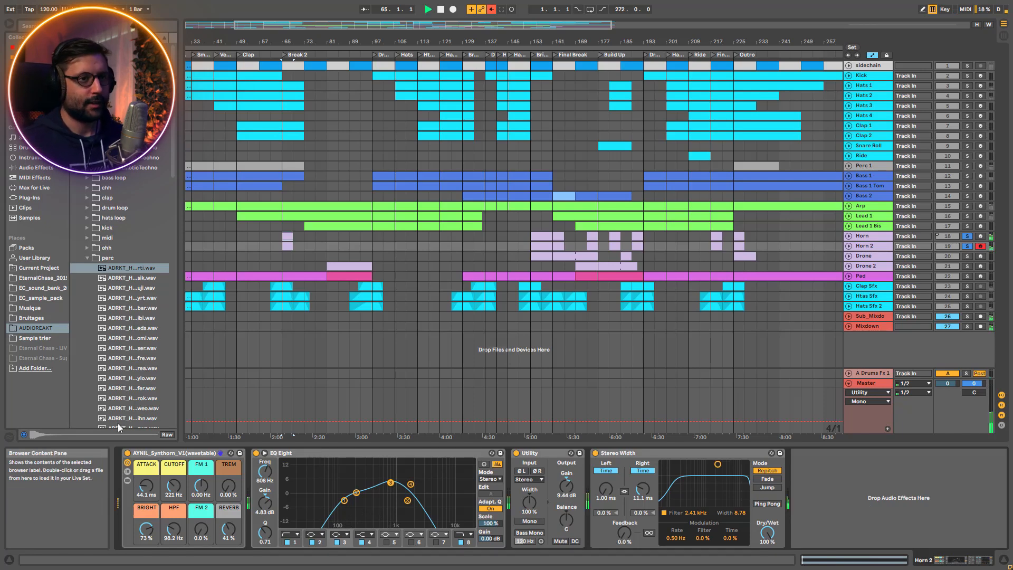
key("space")
key("space")
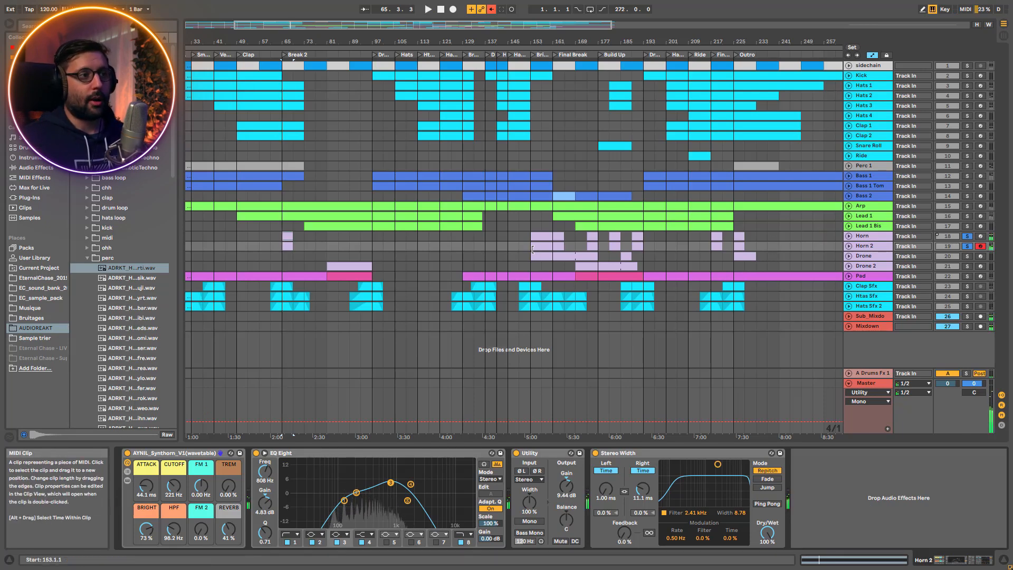
Clear the horn solos and play the full mix from the start of the Bridge at bar 153
left_click(530, 255)
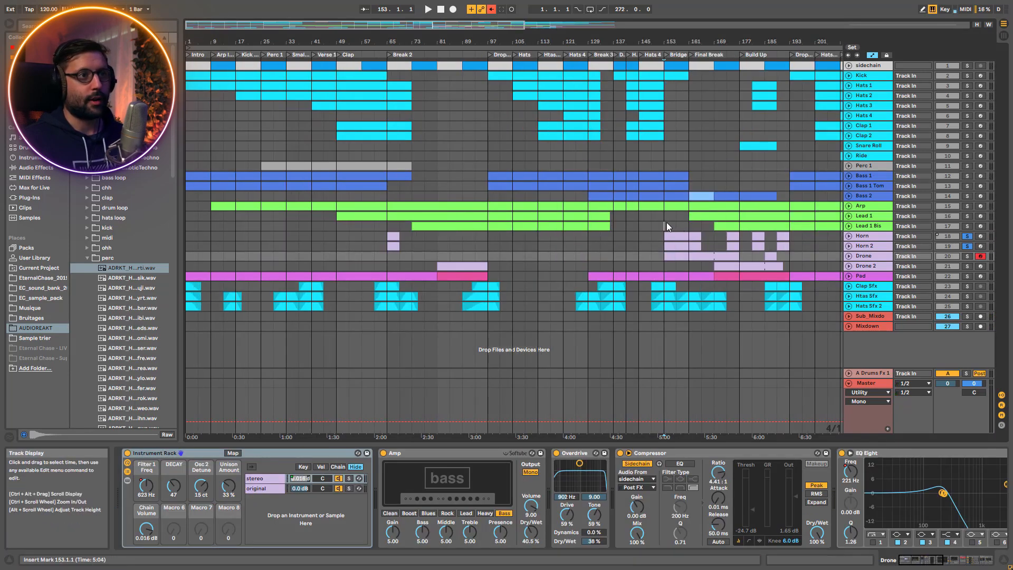
left_click(667, 227)
key("space")
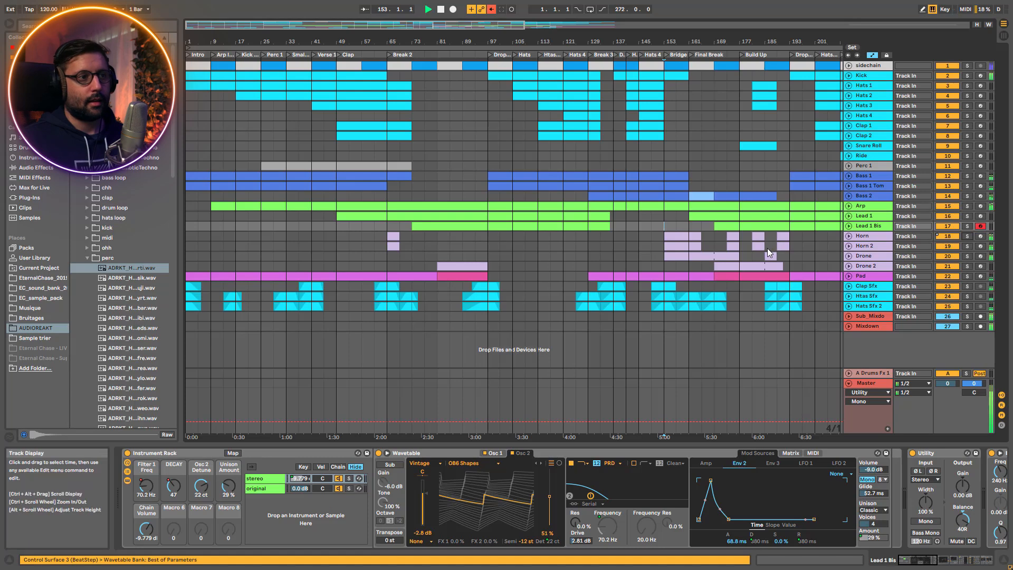
left_click_drag(477, 39, 478, 73)
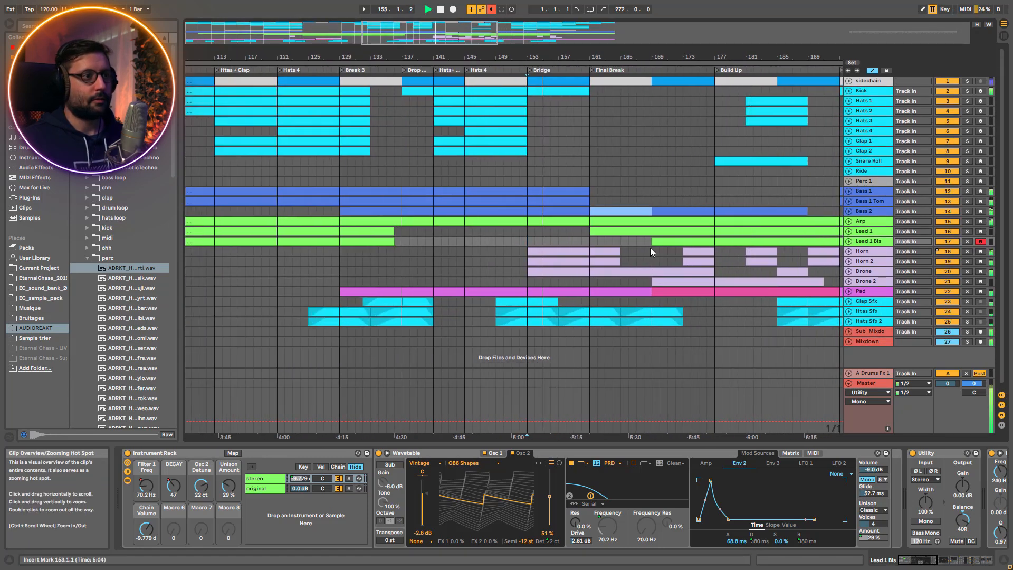
left_click(518, 241)
key("space")
double_click(519, 34)
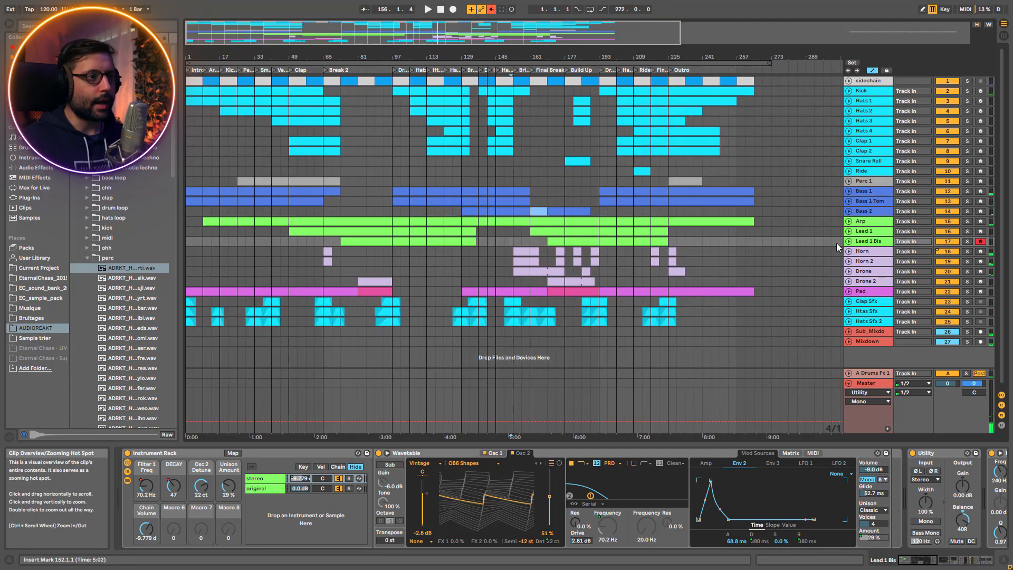
Solo the Drone track and play it from the Bridge, unfolding Drone and Drone 2 to show their automation
left_click(882, 271)
left_click(967, 271)
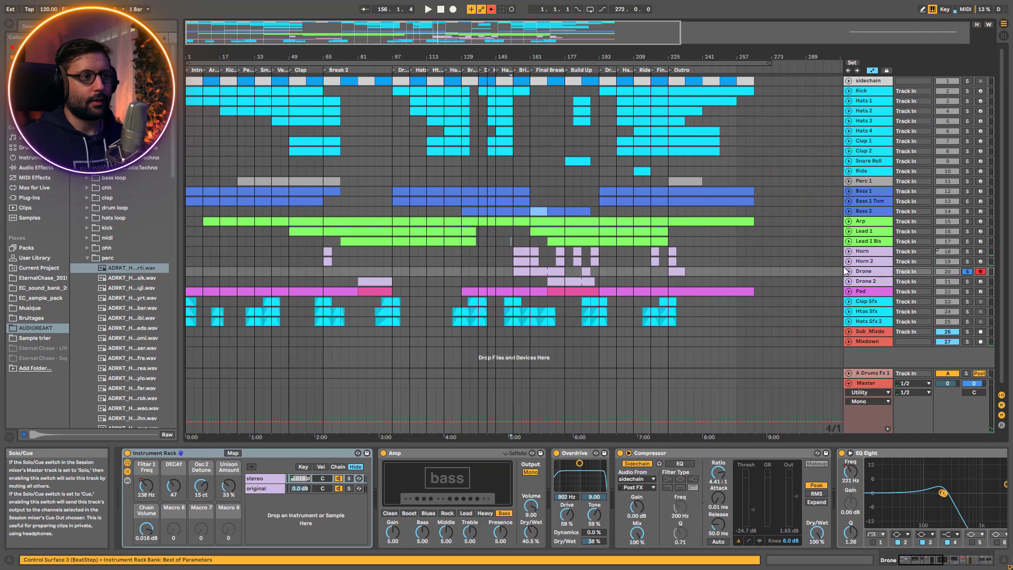
key("space")
left_click(849, 271)
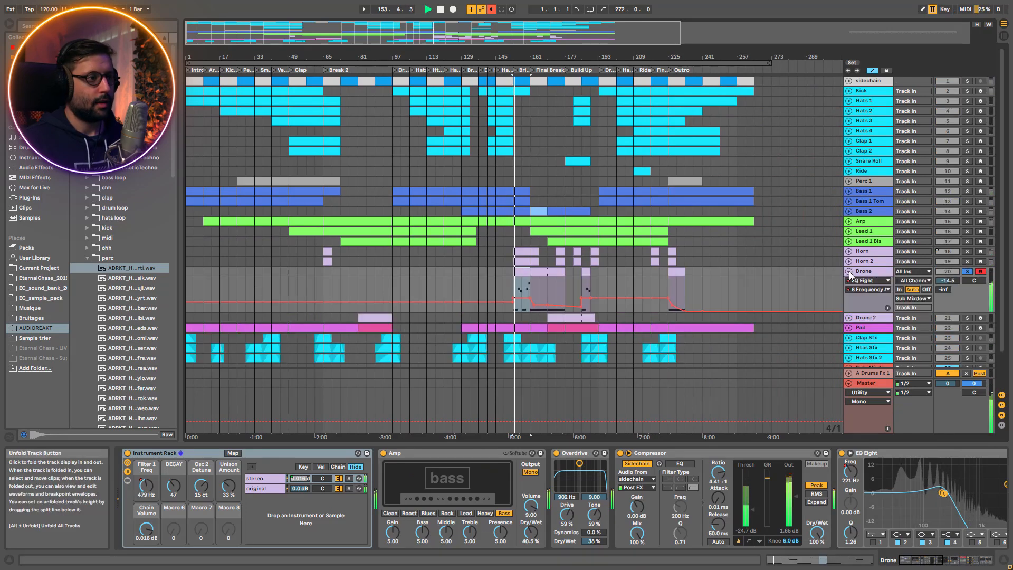
left_click(849, 318)
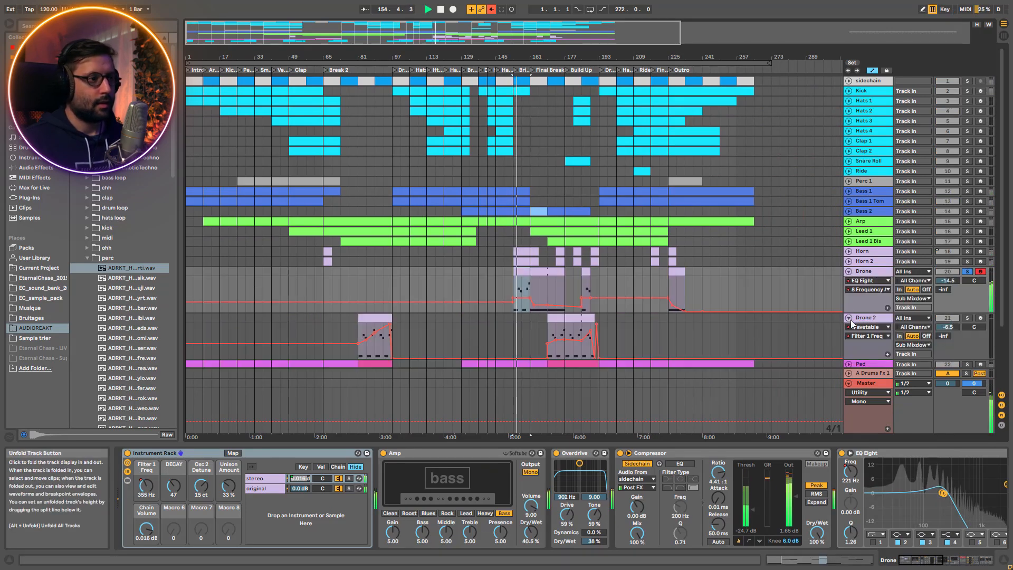
scroll(826, 295, "down", 2)
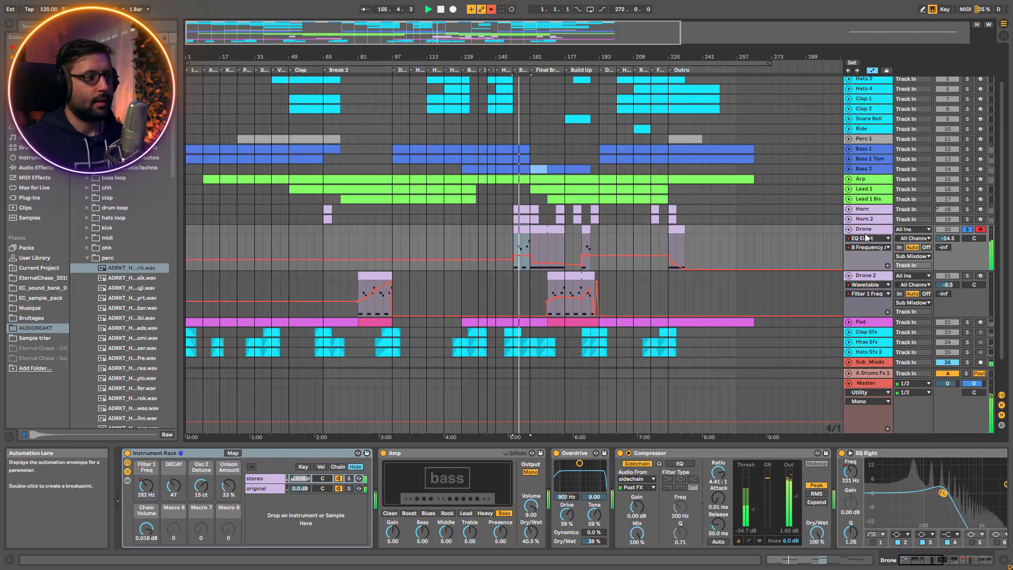
key("space")
Compare the Wavetable settings of the stereo and original chains in Drone's Instrument Rack
left_click(266, 486)
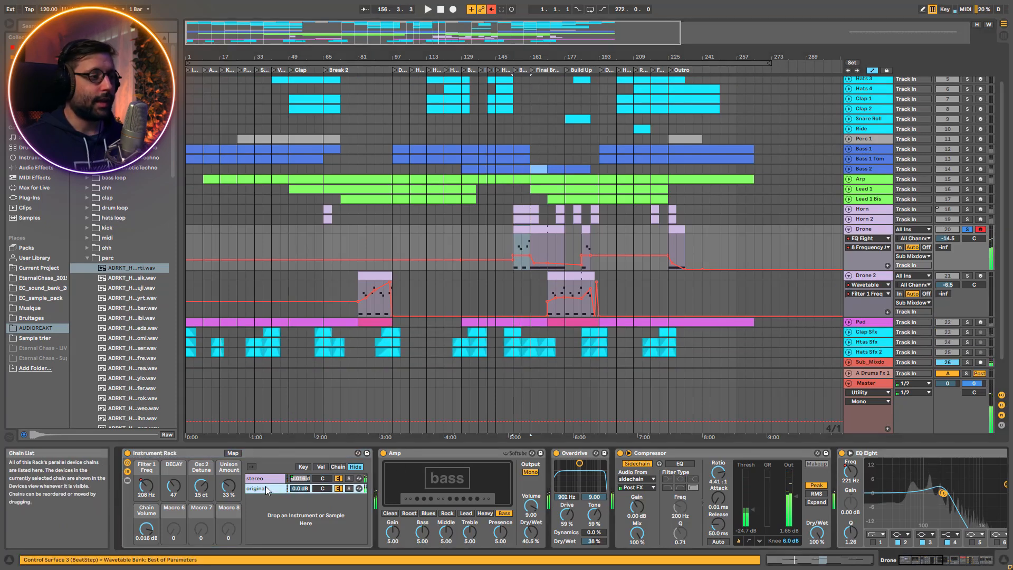
double_click(266, 481)
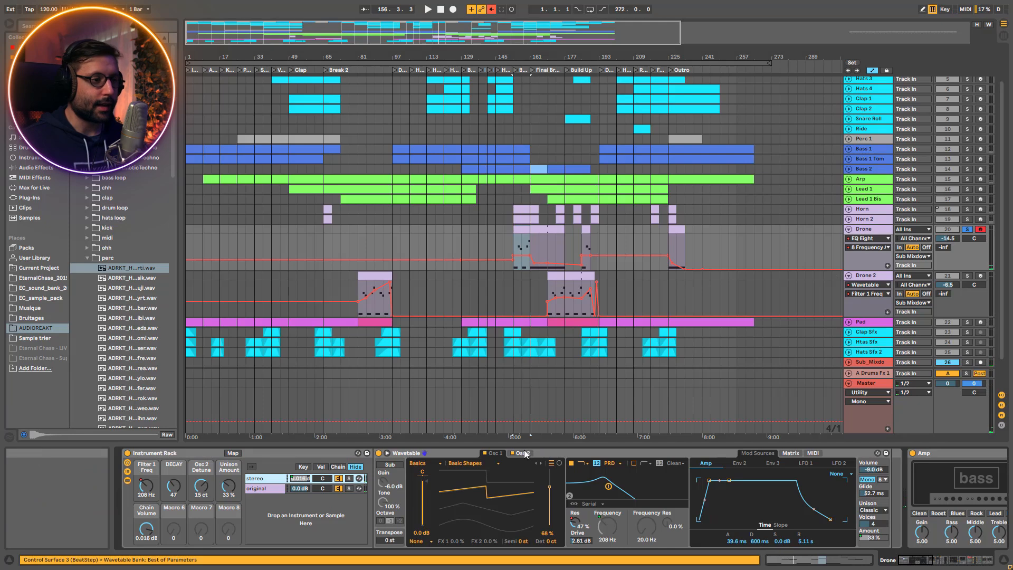
left_click(259, 488)
left_click(256, 488)
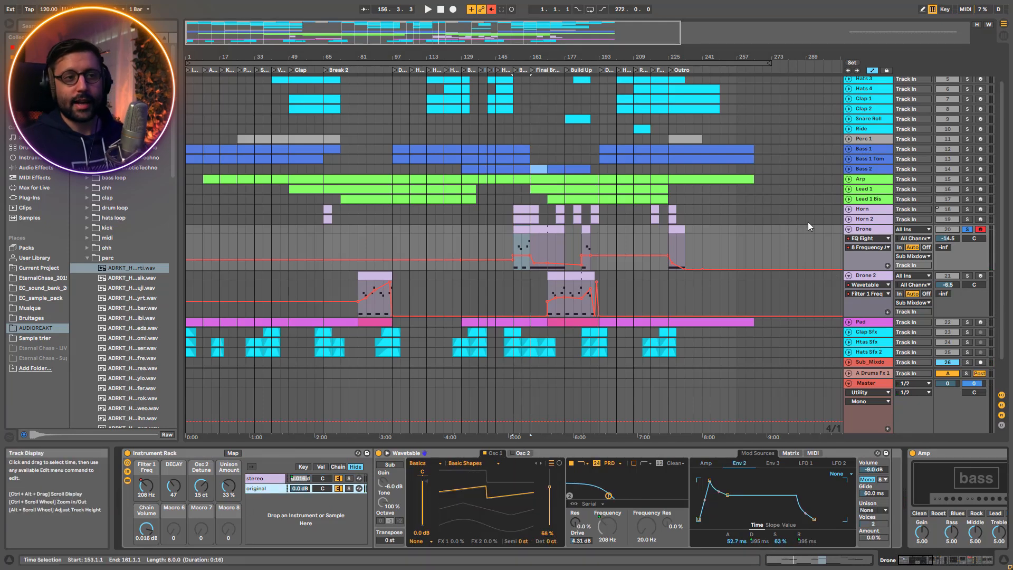
Play Drone, Horn and Lead 1 soloed in turn to compare their sounds, starting Lead 1 at the Final Break
key("space")
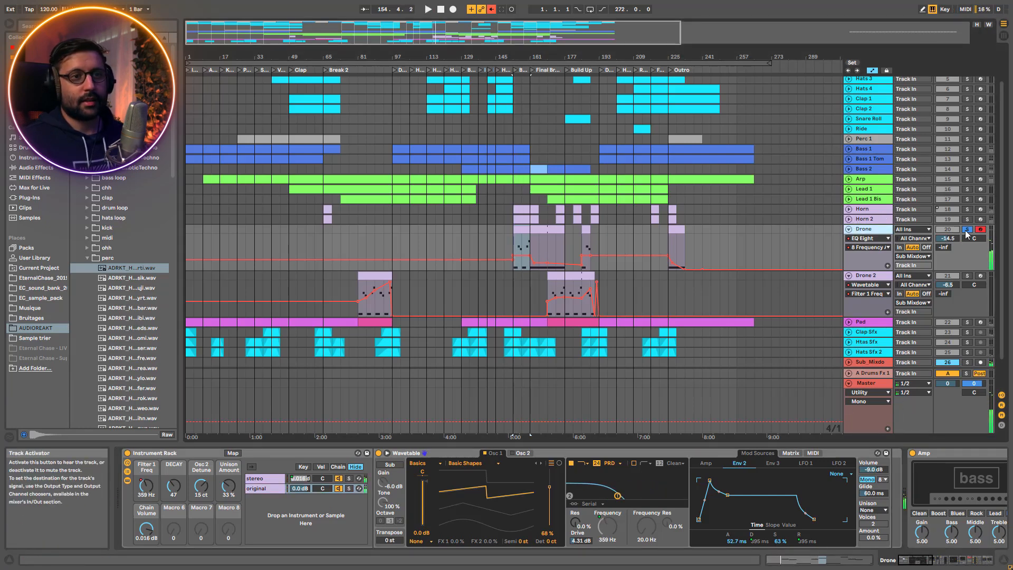
left_click(968, 210)
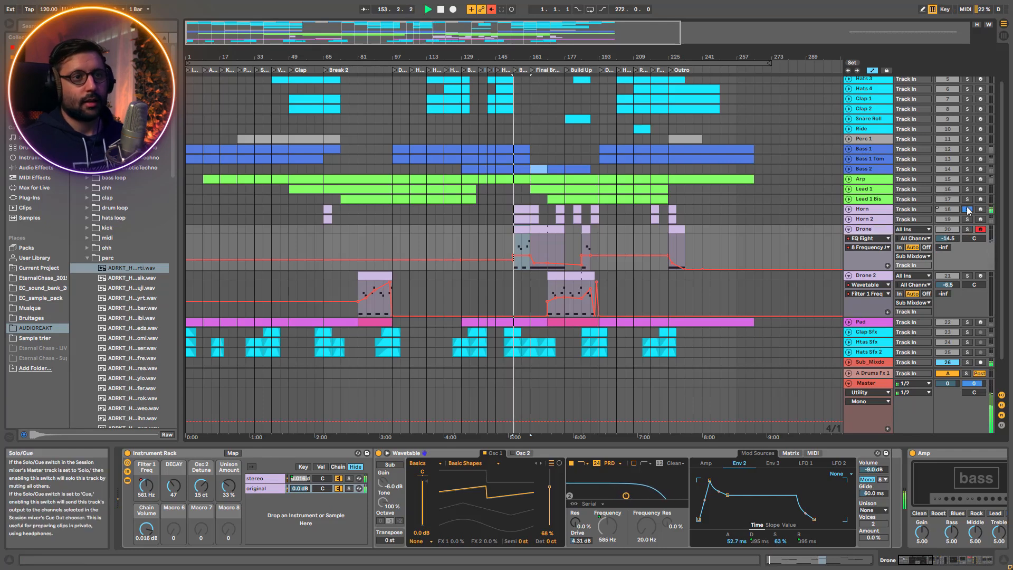
key("space")
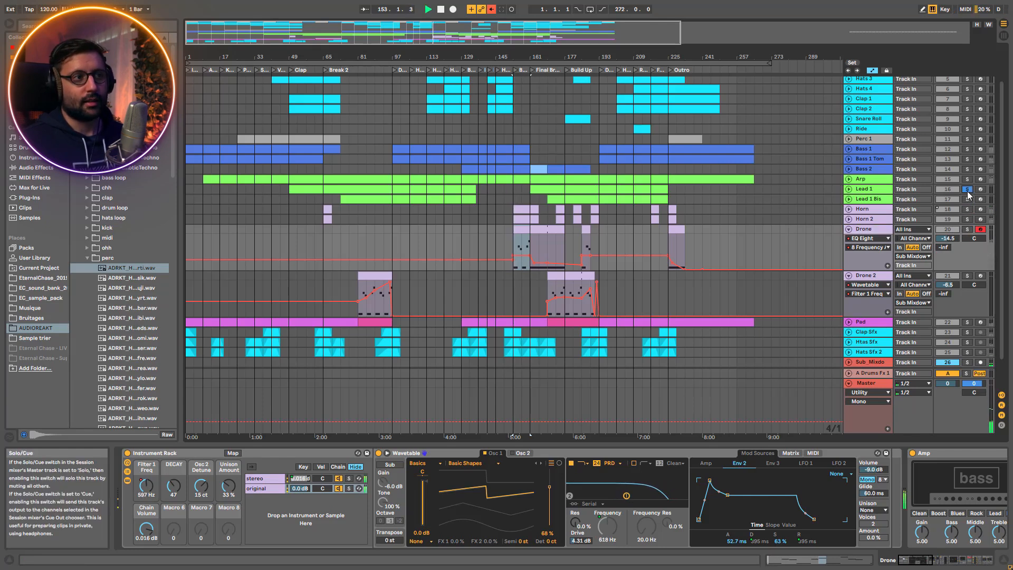
left_click(542, 191)
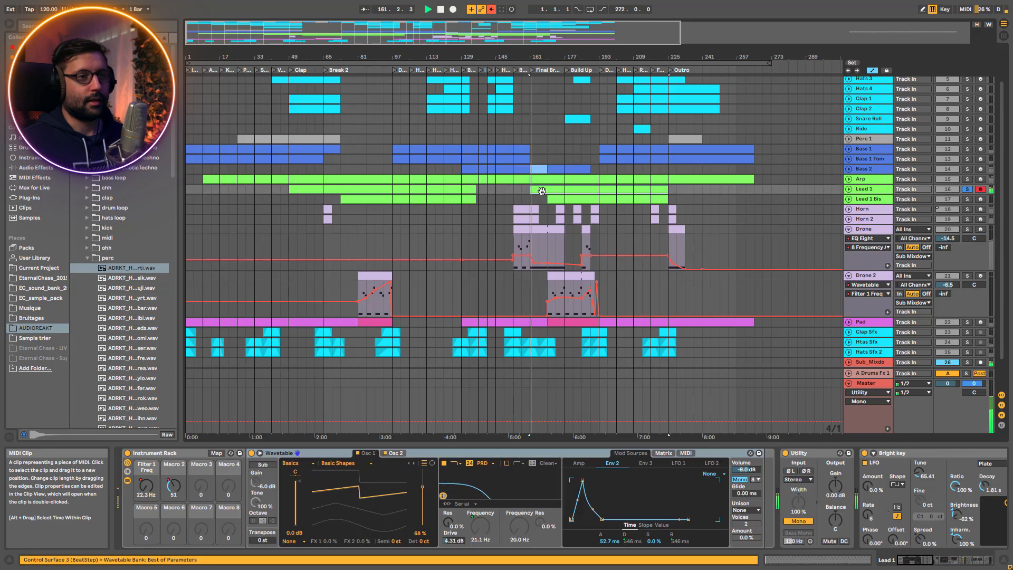
key("space")
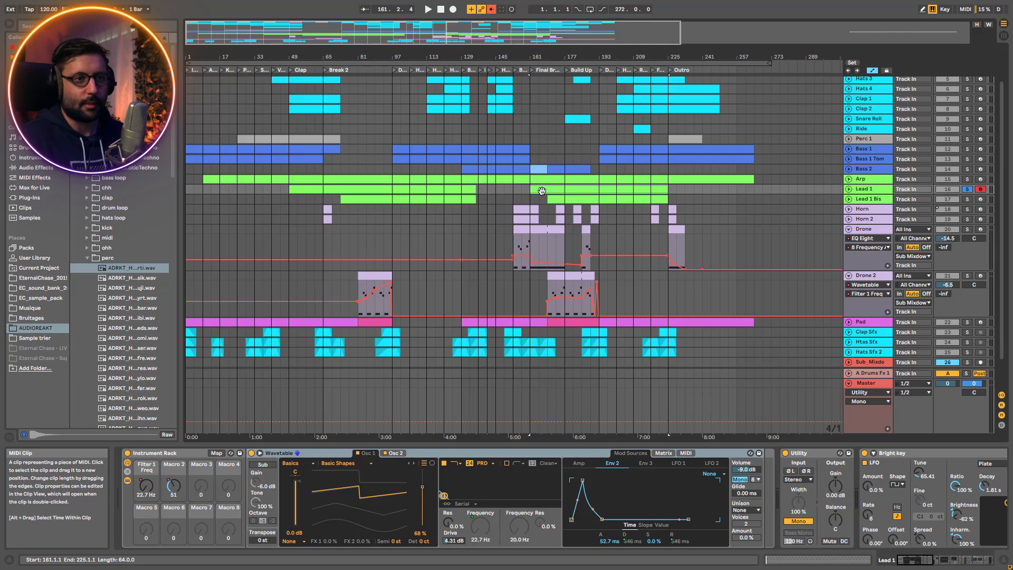
Return to the soloed Drone track and play it while examining both oscillators of the stereo chain's Wavetable
left_click(849, 229)
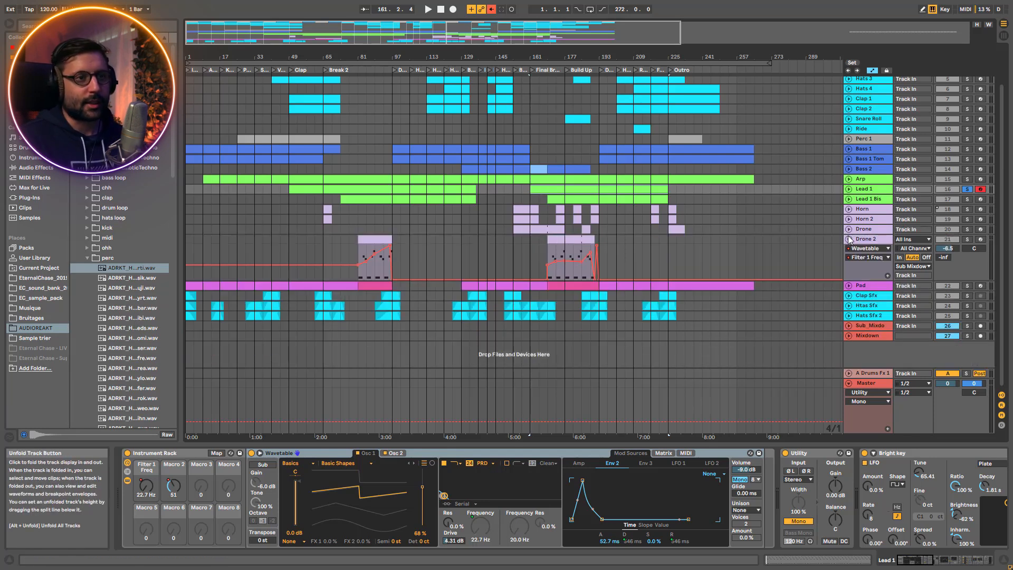
left_click(848, 230)
left_click(868, 229)
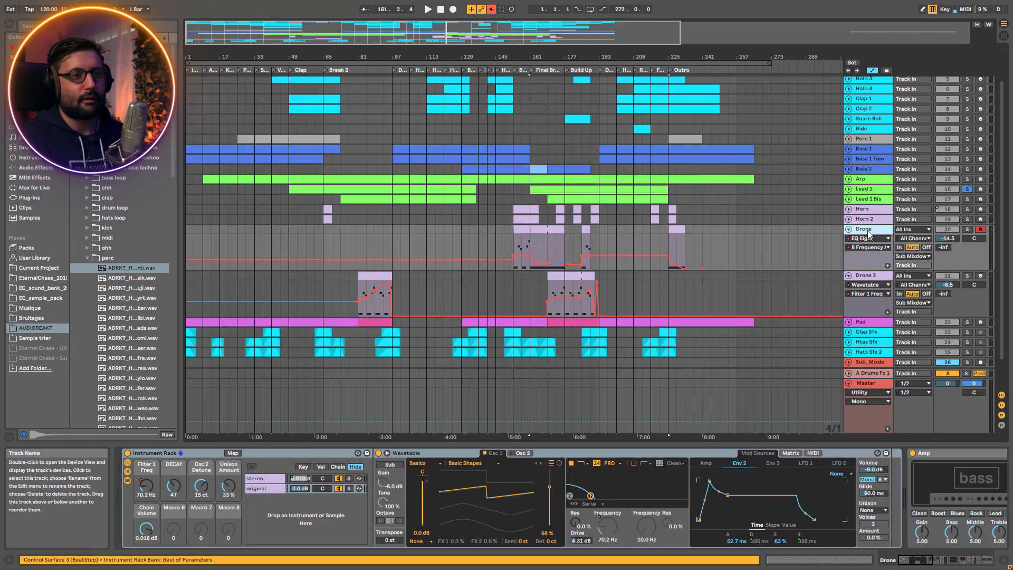
left_click(277, 479)
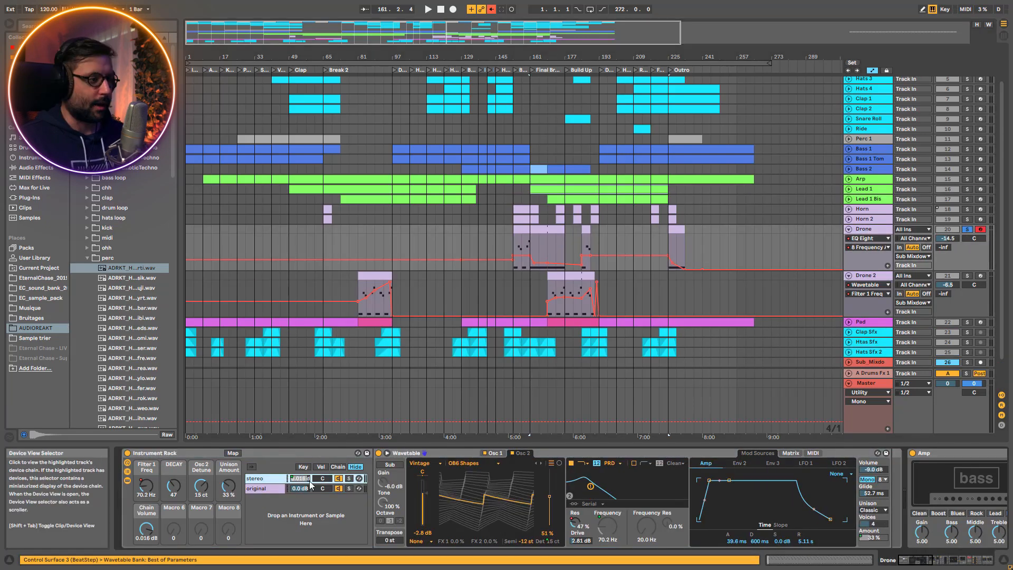
left_click(501, 456)
left_click(522, 452)
key("space")
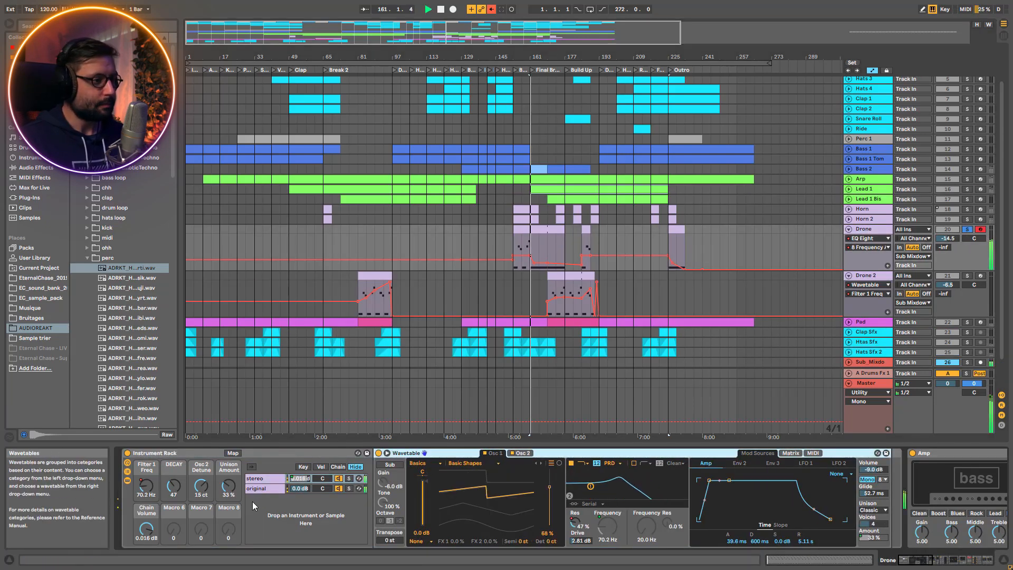
Bypass the Drone track's effects after its Instrument Rack, including Amp, Overdrive, Compressor, EQ Eight and Saturator, and play the dry sound
key("Delete")
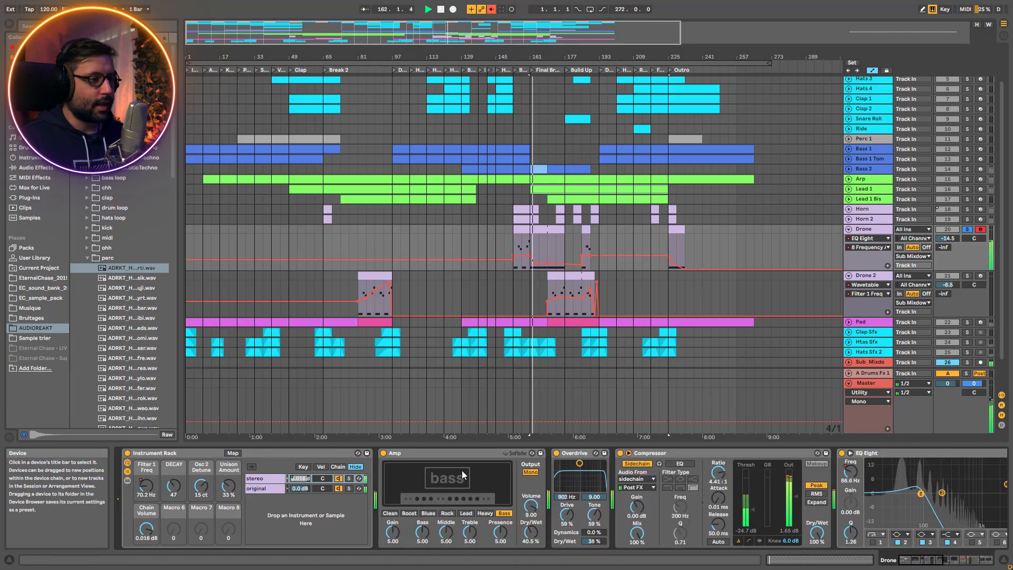
key("space")
left_click(447, 455)
left_click_drag(920, 560, 959, 560)
left_click(581, 454)
left_click(543, 453)
left_click(348, 453)
scroll(355, 454, "left", 10)
left_click(602, 453)
left_click(380, 454)
left_click(316, 453)
left_click(144, 454)
key("space")
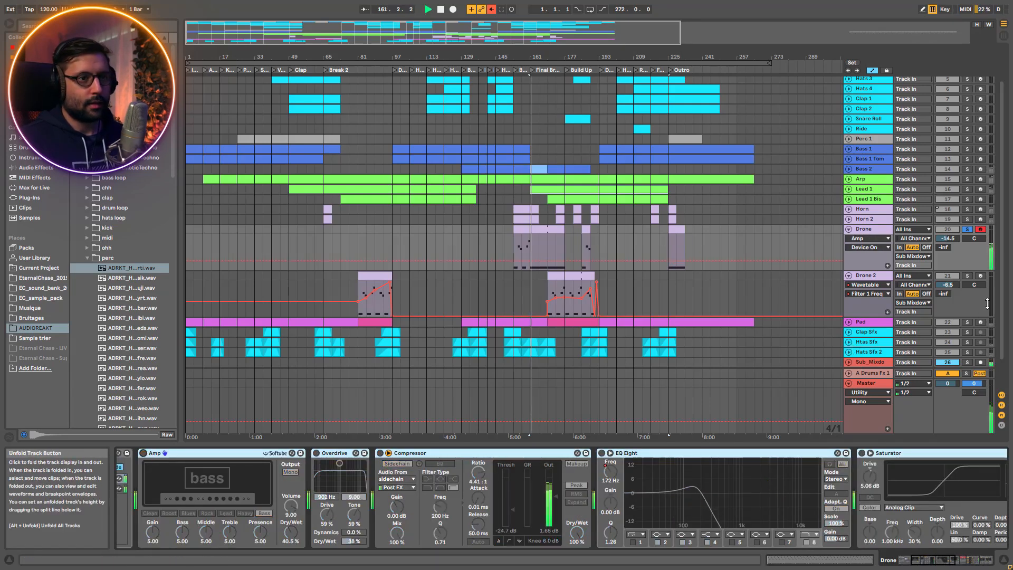
Play Drone from the start of its Bridge clip, re-enabling Amp, Overdrive and Compressor one after another
key("space")
left_click(521, 250)
key("space")
left_click(930, 566)
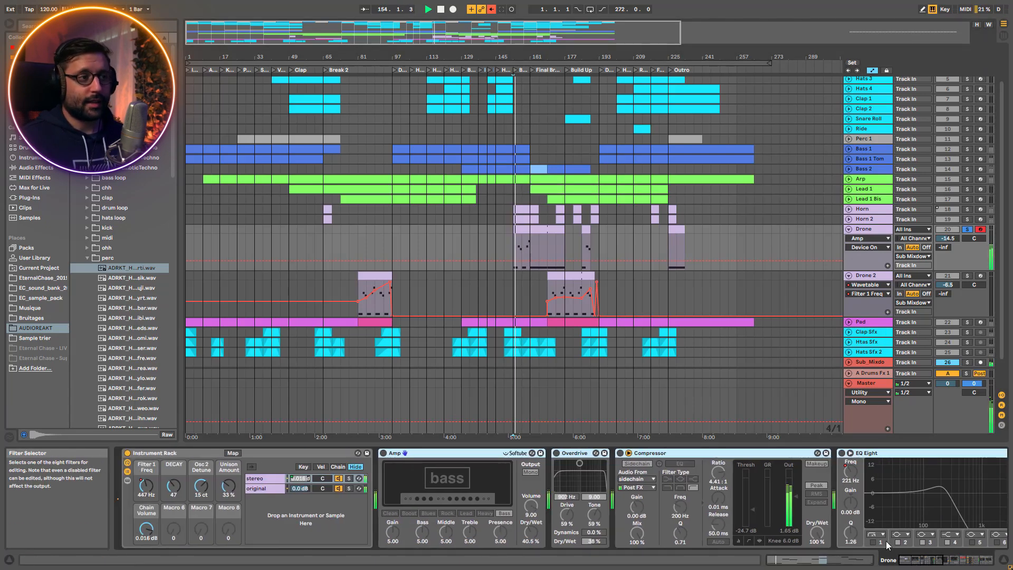
left_click(383, 453)
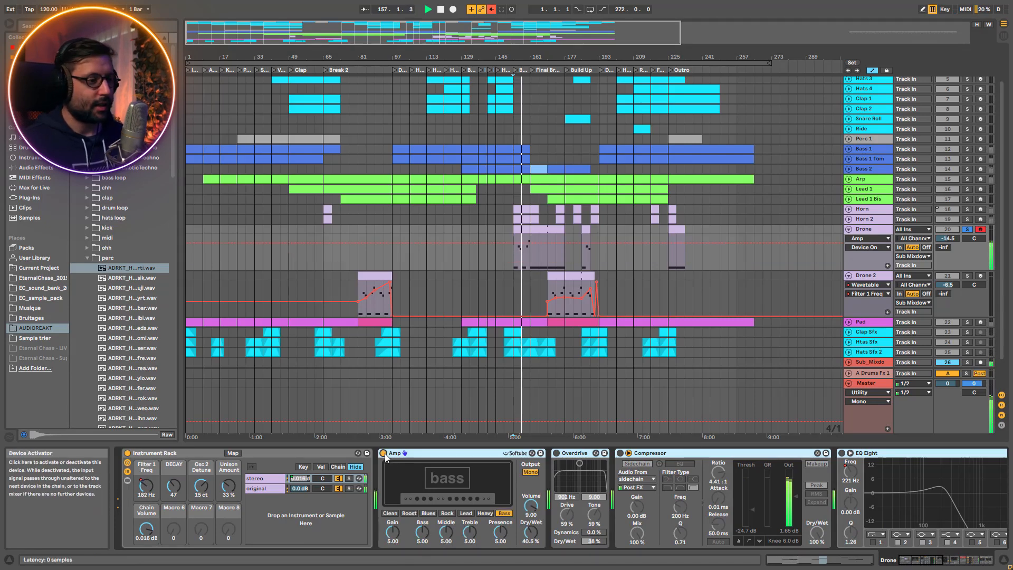
left_click(557, 454)
key("space")
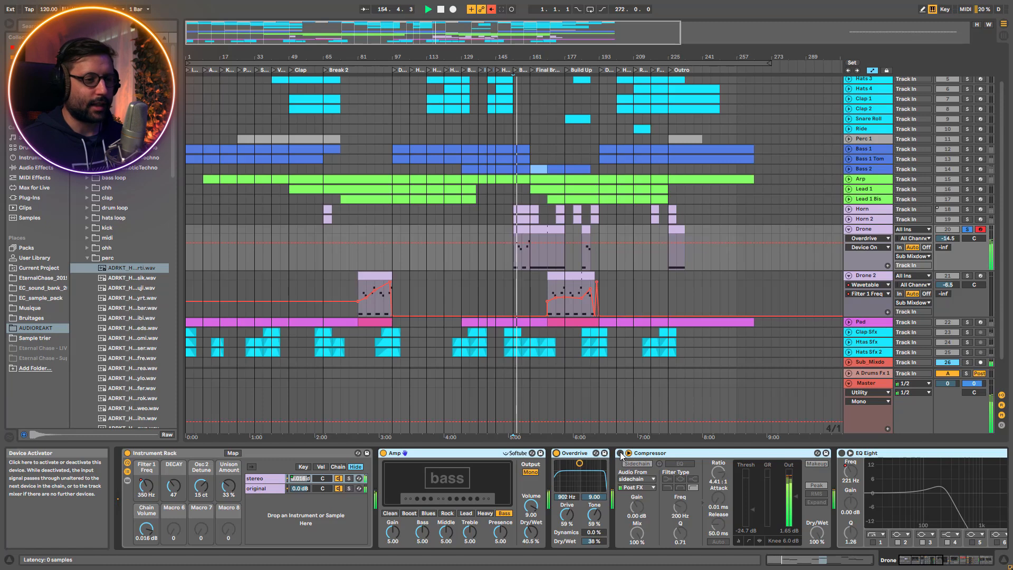
left_click(621, 453)
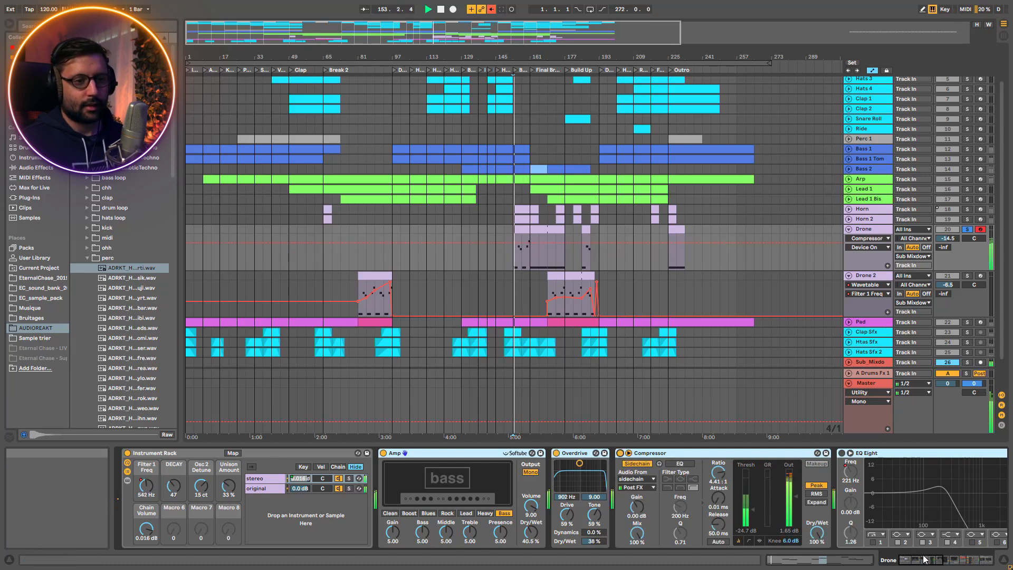
Re-enable EQ Eight and Saturator on Drone and play the result
left_click(924, 560)
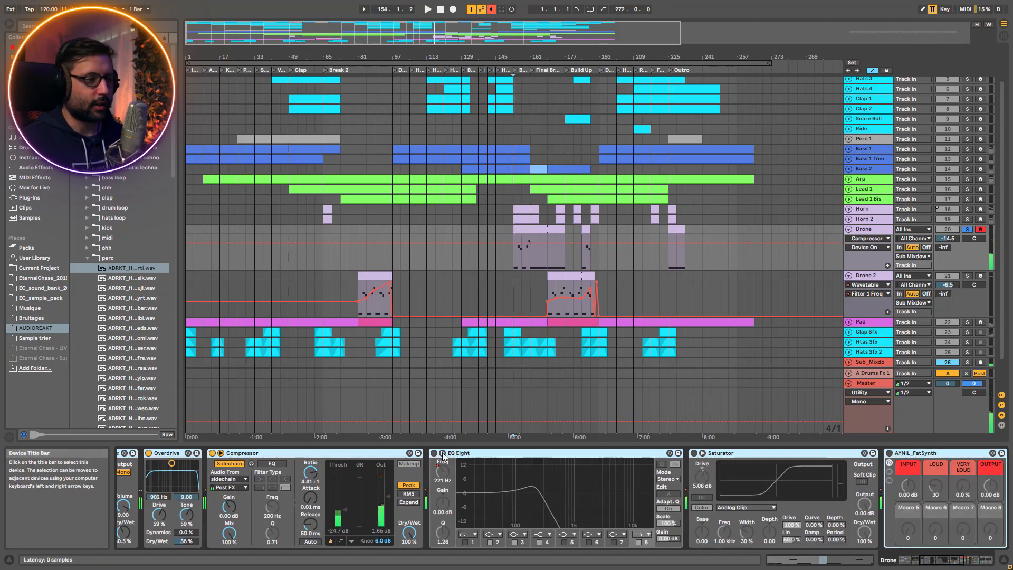
left_click(433, 452)
left_click(694, 453)
key("space")
left_click_drag(442, 471, 442, 451)
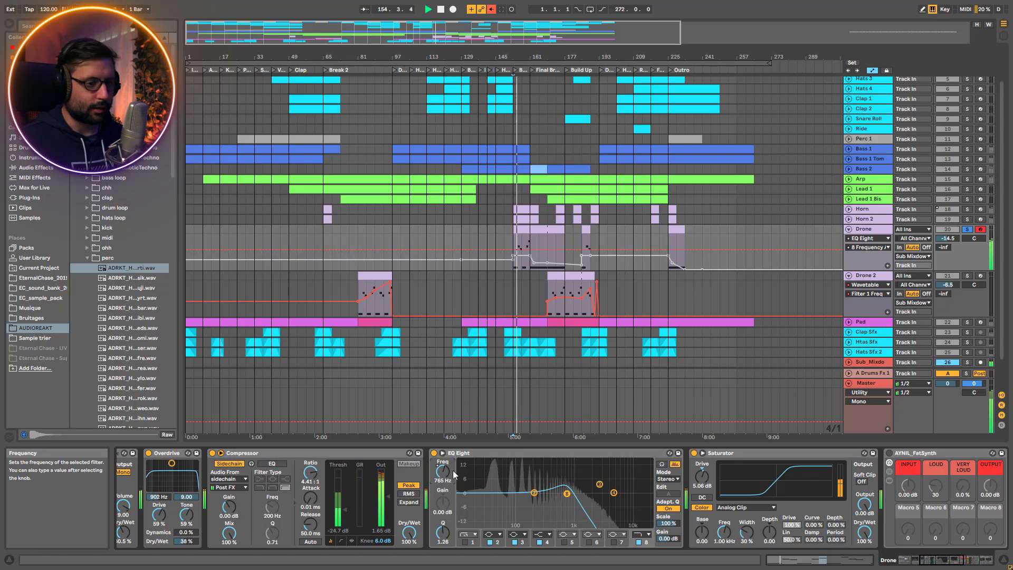
Examine the devices inside Drone's AYNIL_FatSynth rack, including Multiband Dynamics, Saturator, Bright key and Drum Buss
left_click(959, 560)
left_click(621, 452)
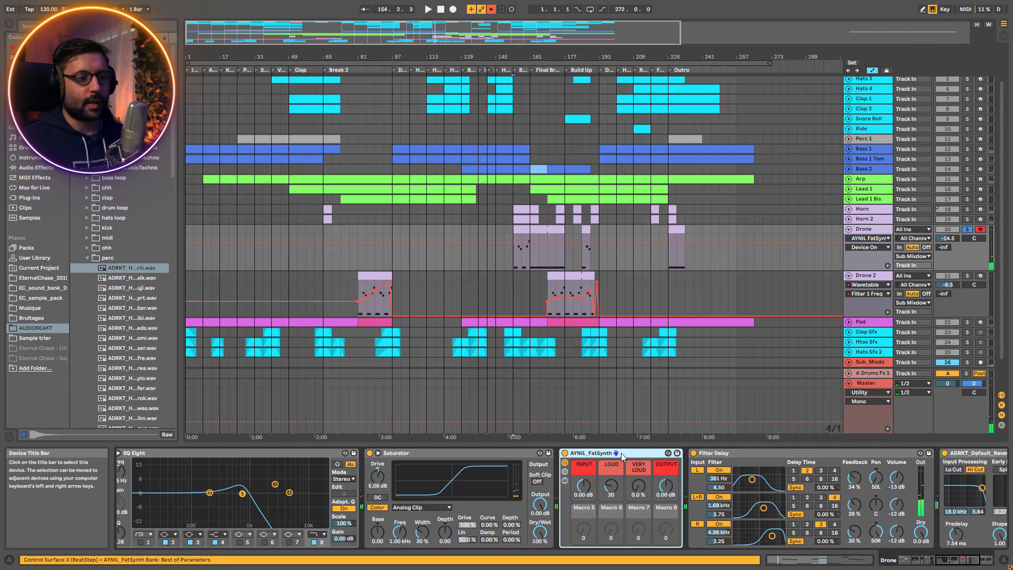
left_click(565, 481)
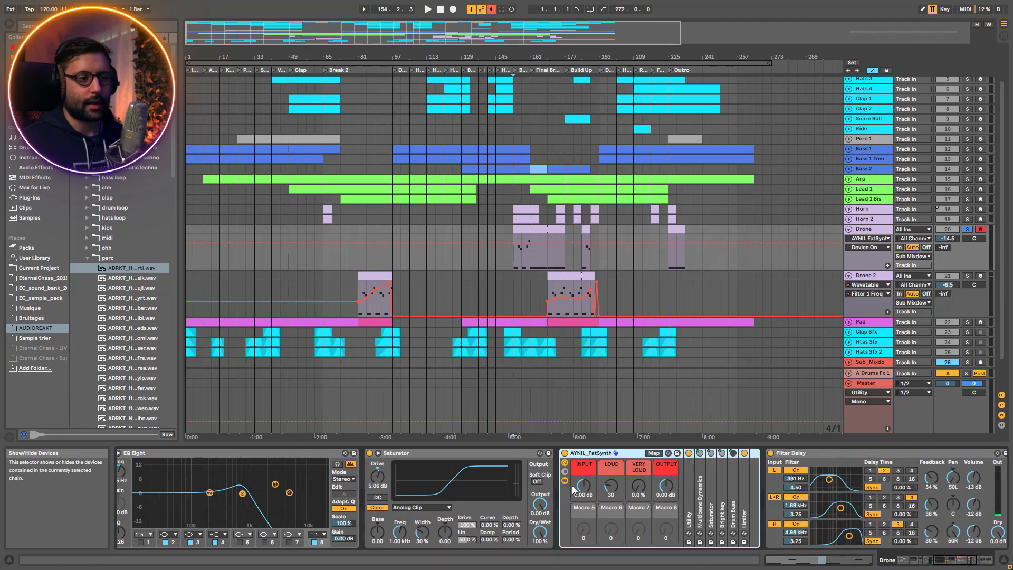
double_click(703, 514)
double_click(746, 454)
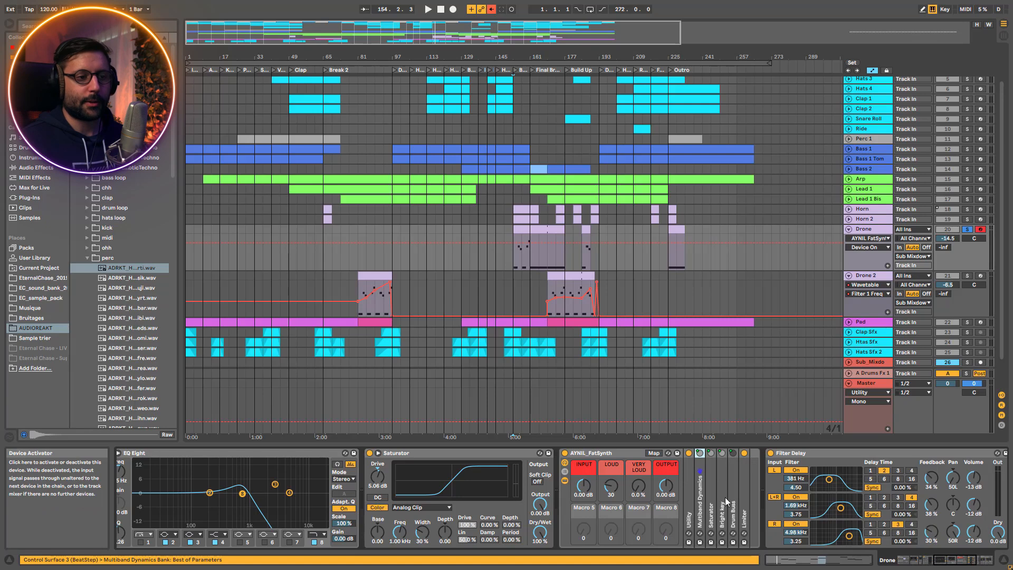
left_click(714, 505)
double_click(758, 455)
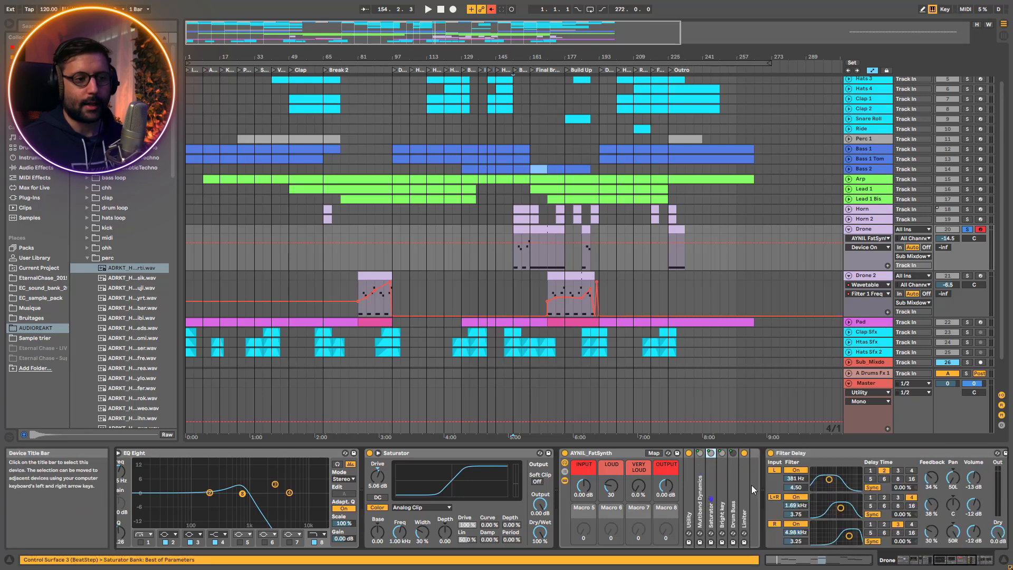
left_click(724, 508)
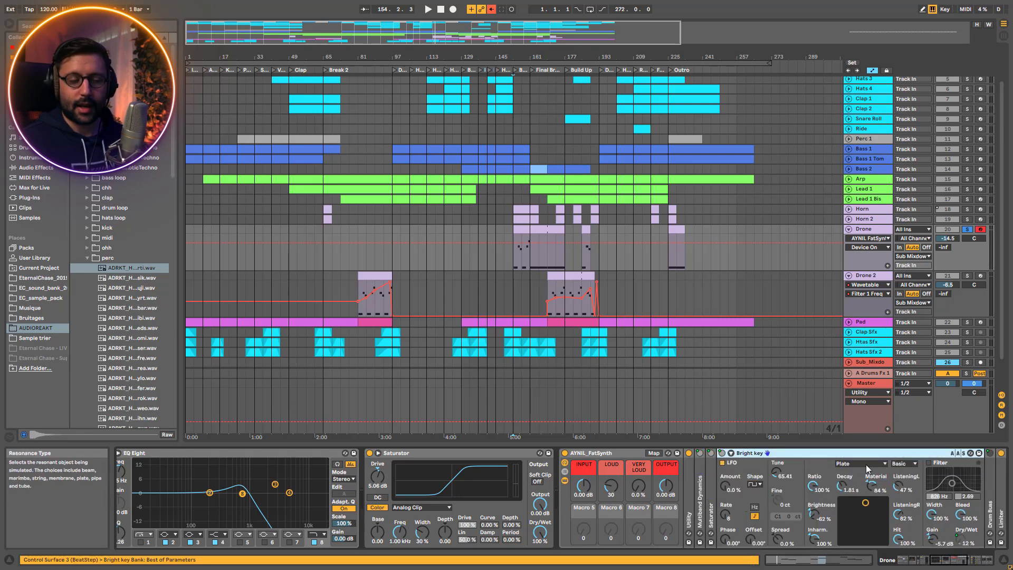
double_click(766, 454)
left_click(734, 511)
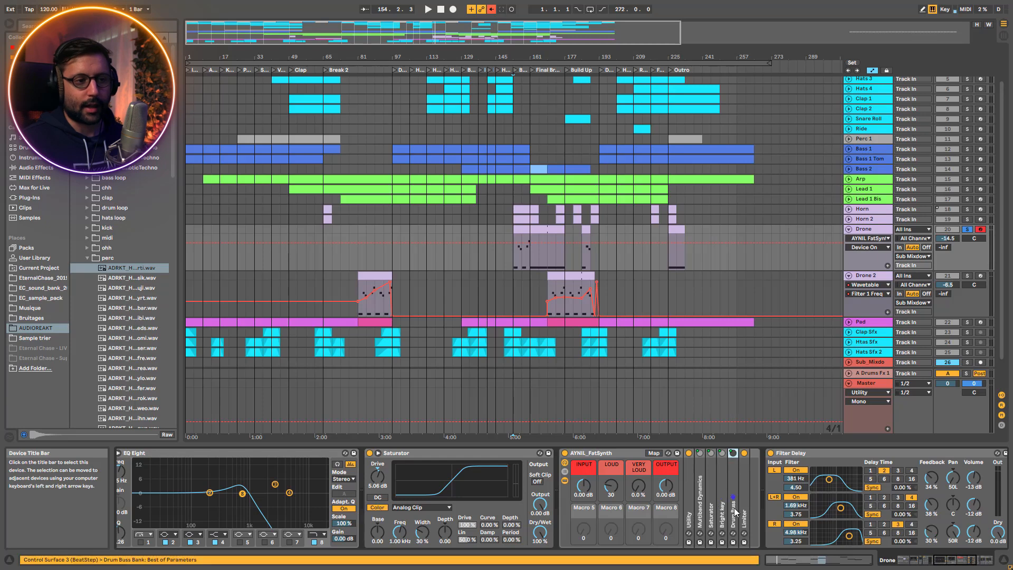
left_click(564, 472)
Play Drone through its full chain up to Filter Delay and reverb, and unsolo it to hear it in the mix
key("space")
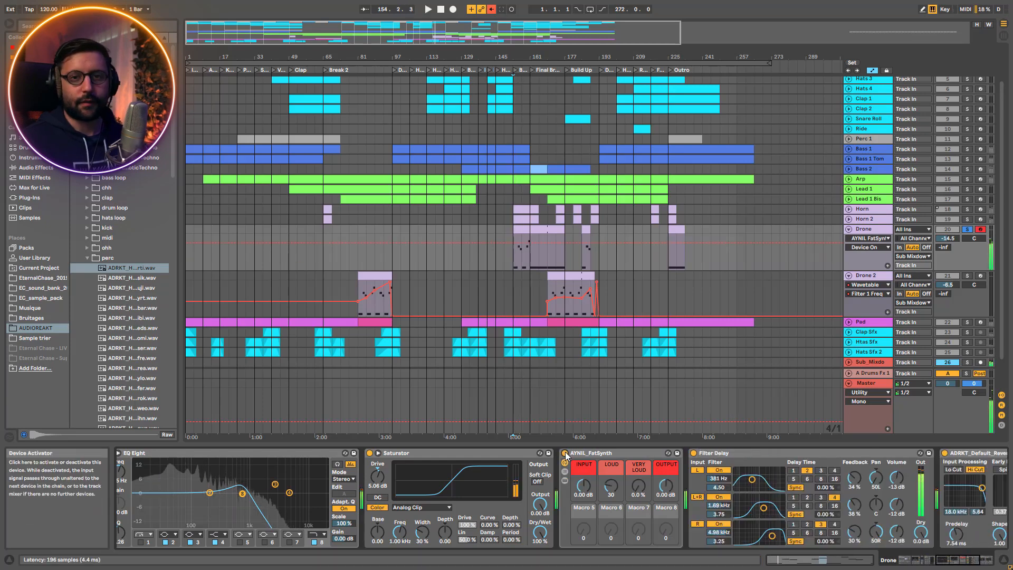
scroll(492, 455, "right", 5)
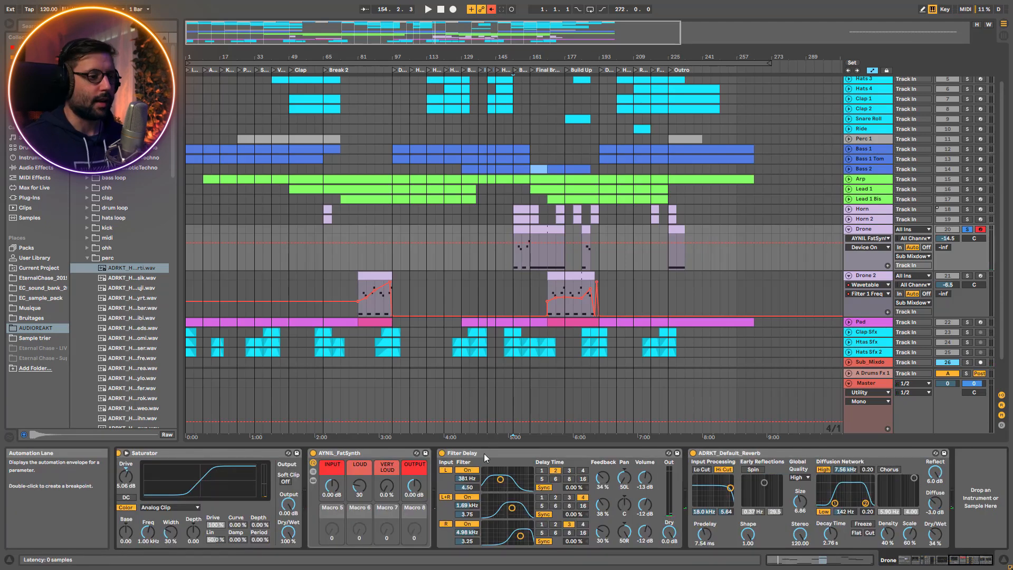
key("space")
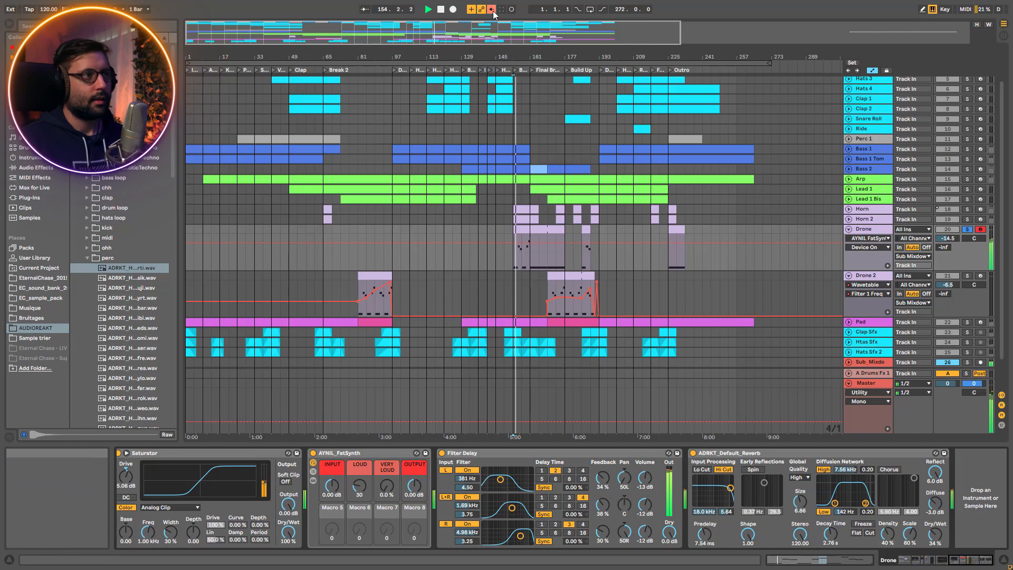
left_click(968, 229)
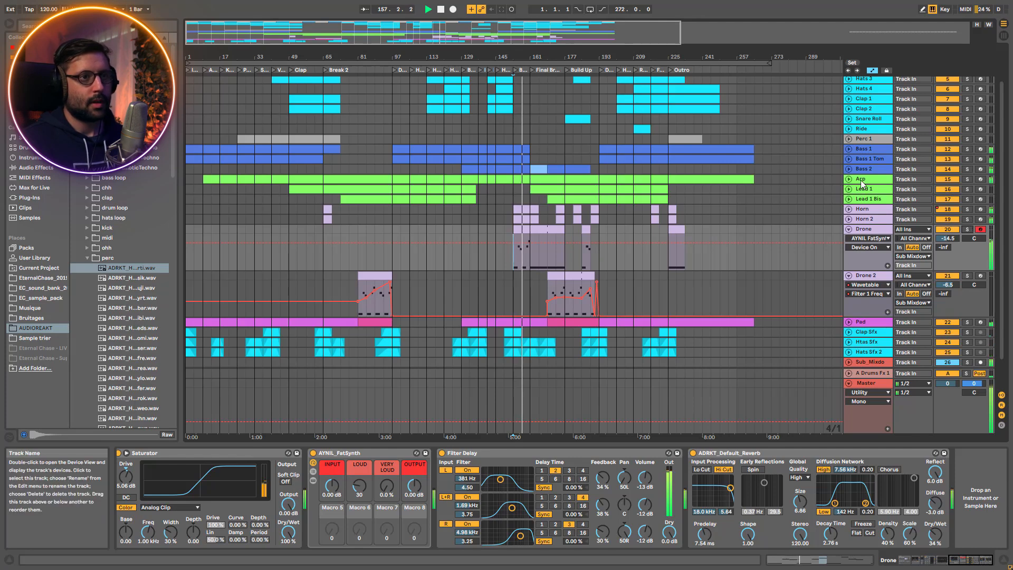
Unfold Bass 2, listen to it soloed together with Drone, and clear the solos
left_click(849, 169)
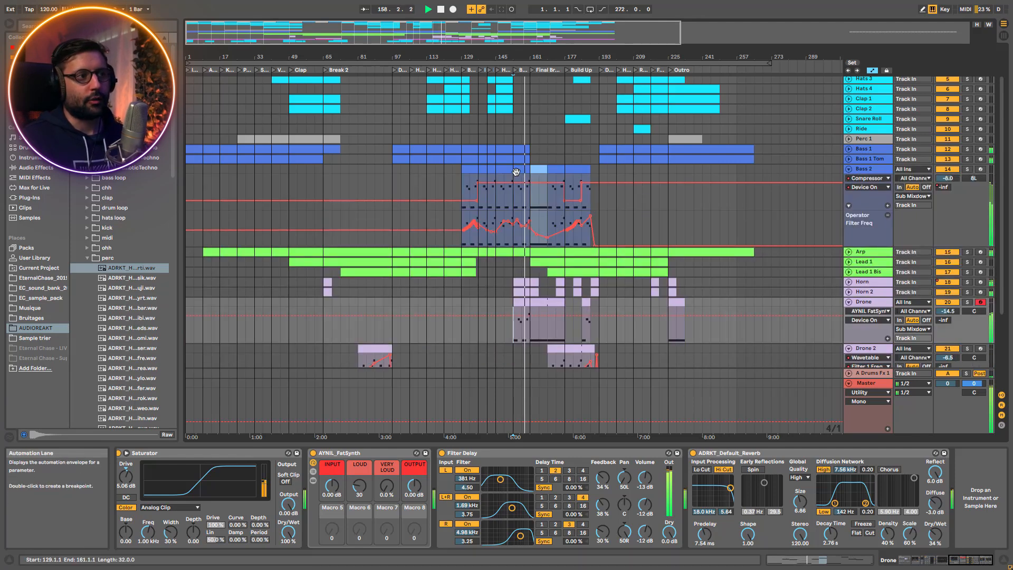
left_click(967, 169)
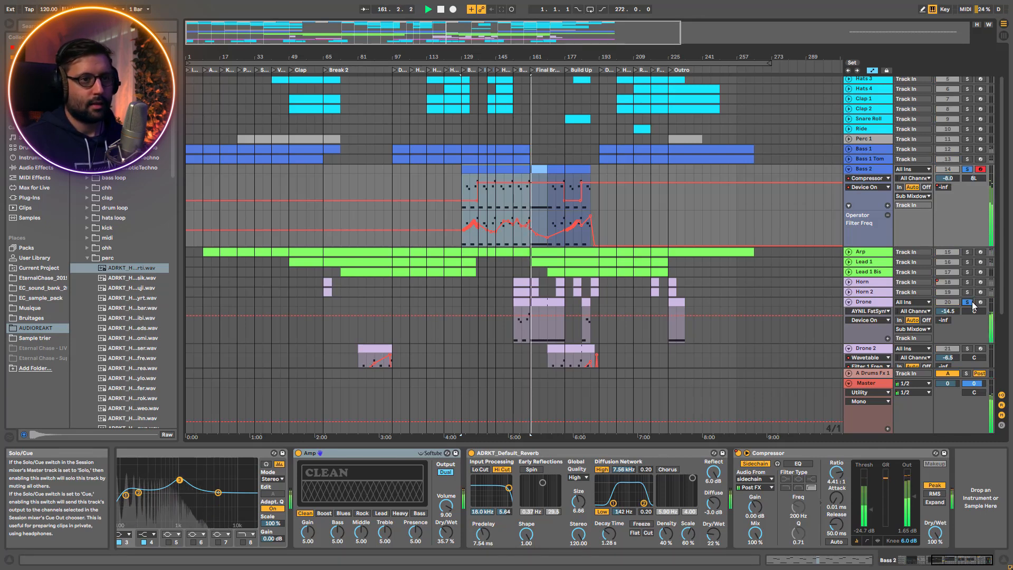
key("space")
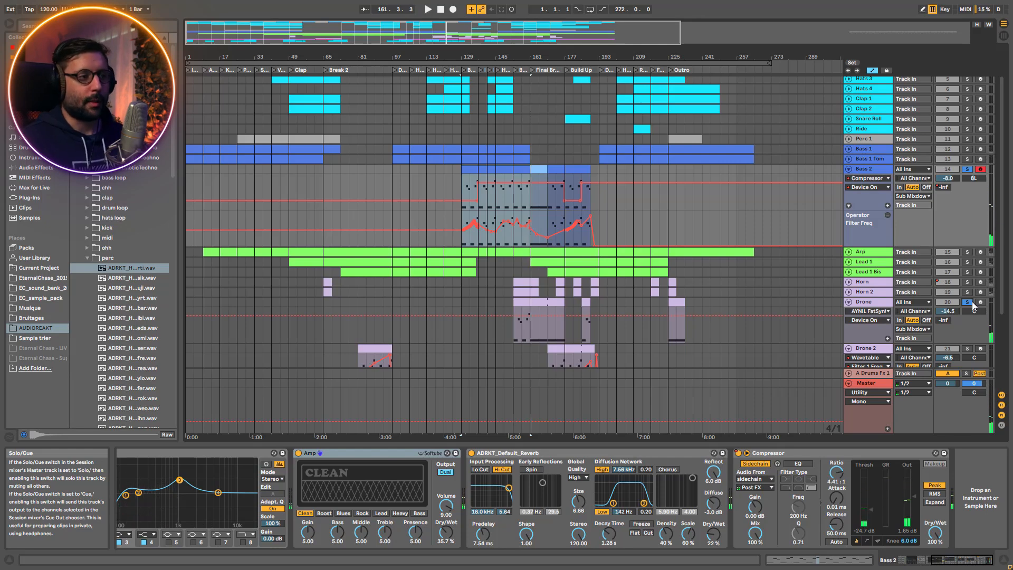
left_click(967, 302)
Play the full mix from Drone's Bridge clip and from its Build Up clip
scroll(580, 298, "down", 2)
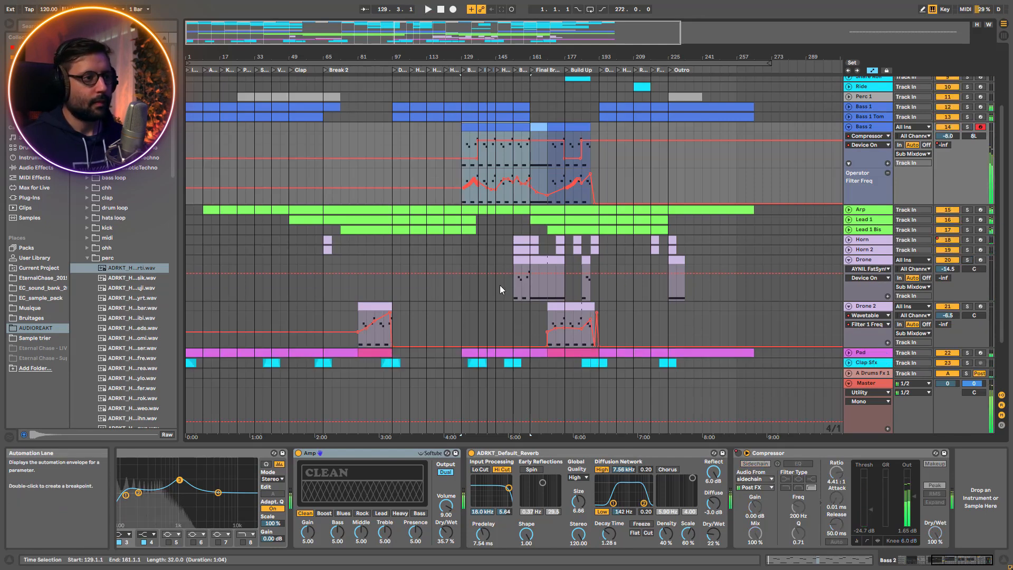
left_click(511, 288)
key("space")
left_click(582, 286)
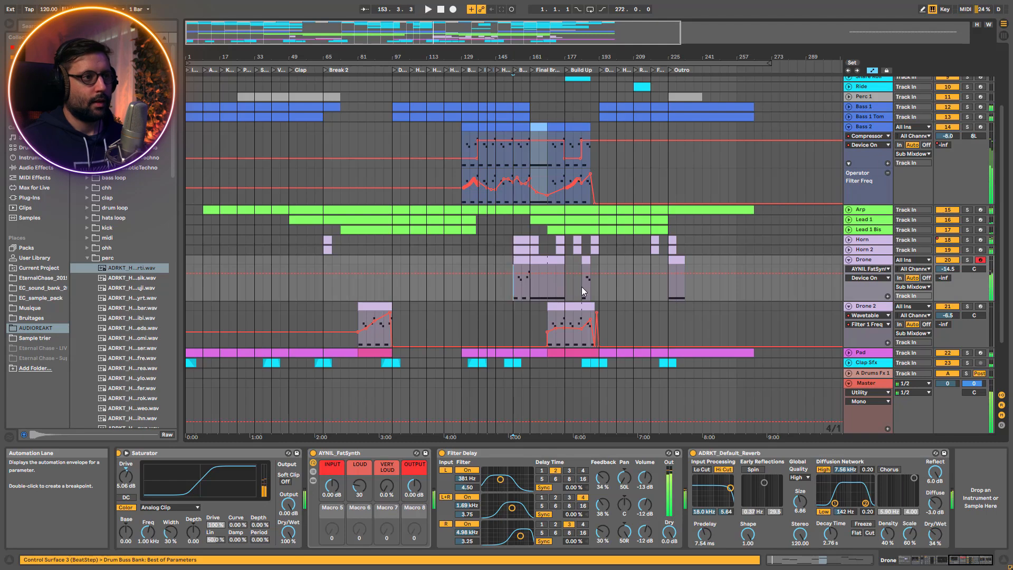
scroll(585, 274, "down", 2)
key("space")
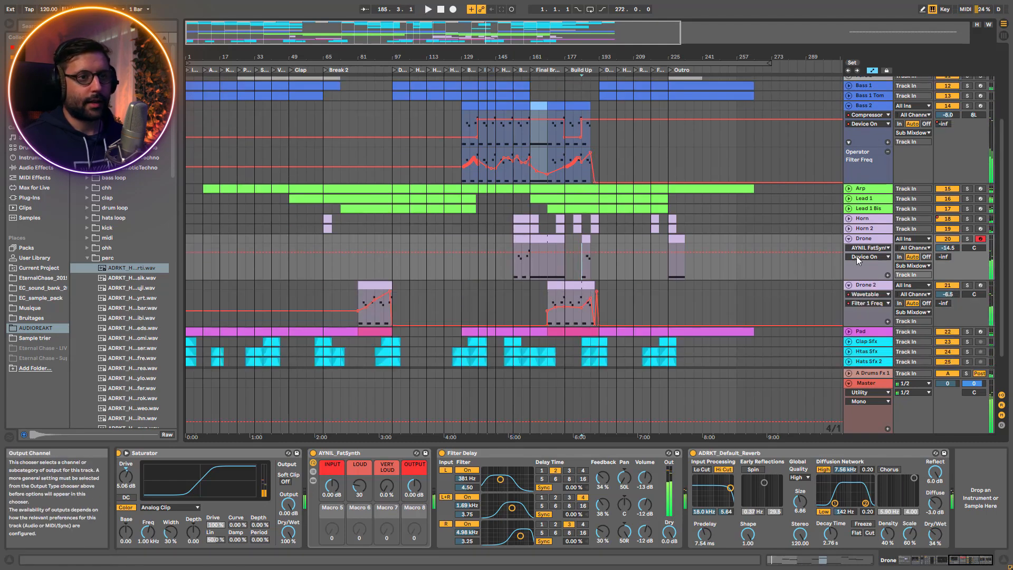
Solo the Drone 2 track and play it from its Break 2 clip with its devices shown
left_click(967, 285)
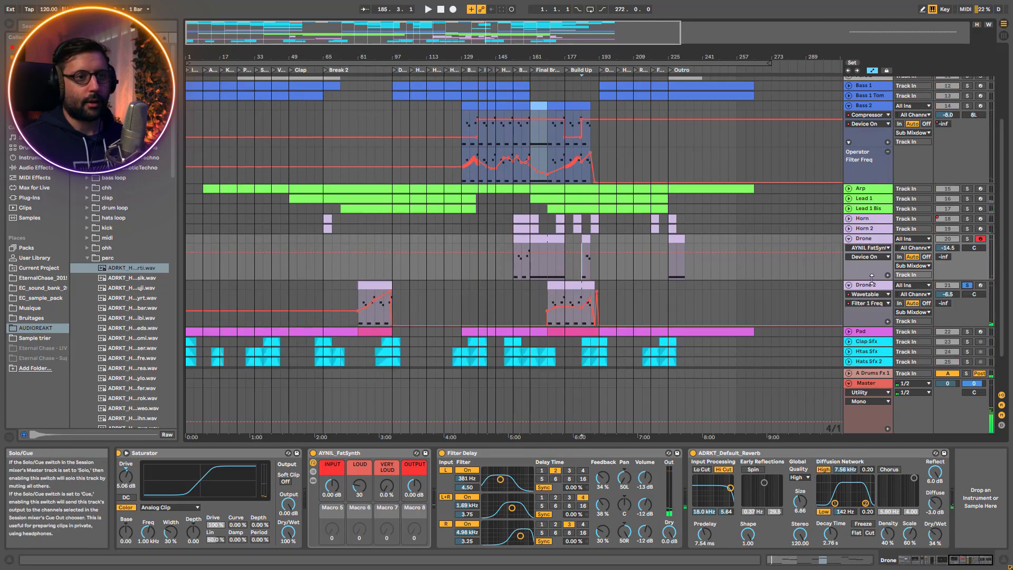
left_click(873, 288)
left_click(373, 285)
key("space")
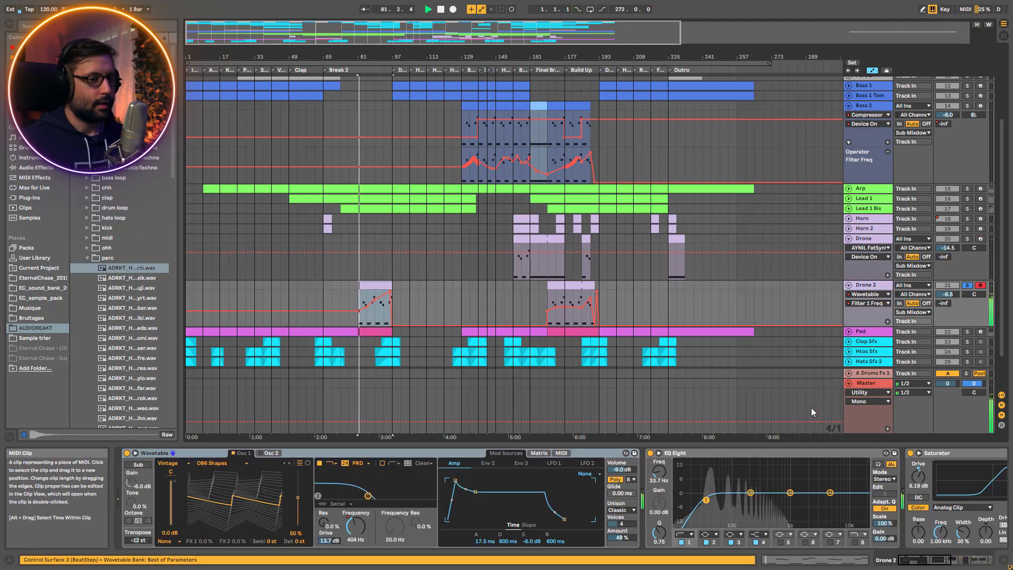
mouse_move(920, 562)
left_mouse_down()
mouse_move(938, 564)
mouse_move(914, 564)
left_mouse_up()
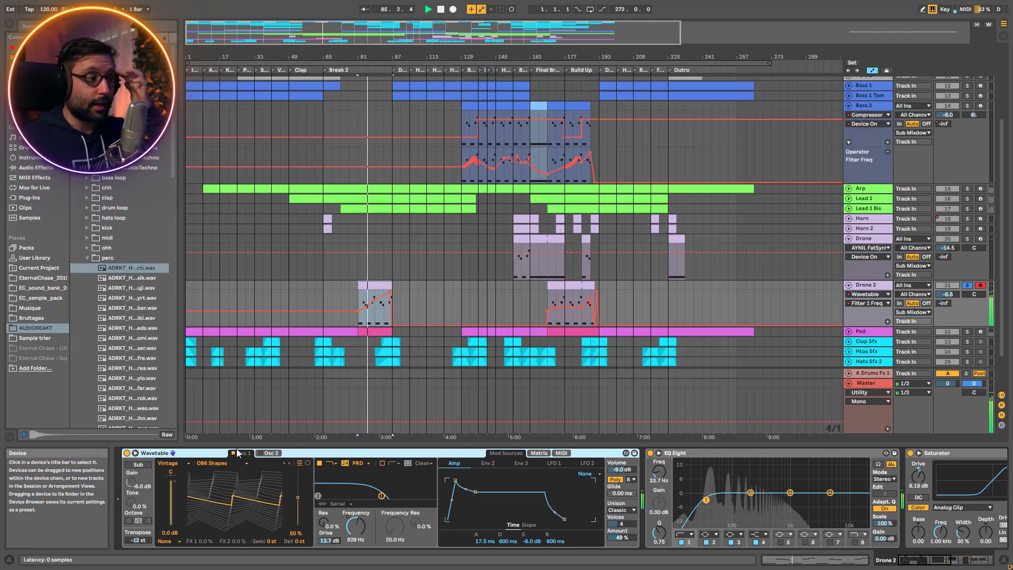
Audition the None and Shimmer unison modes in Drone 2's Wavetable and set the mode back to Classic
left_click(622, 511)
left_click(623, 455)
left_click(623, 511)
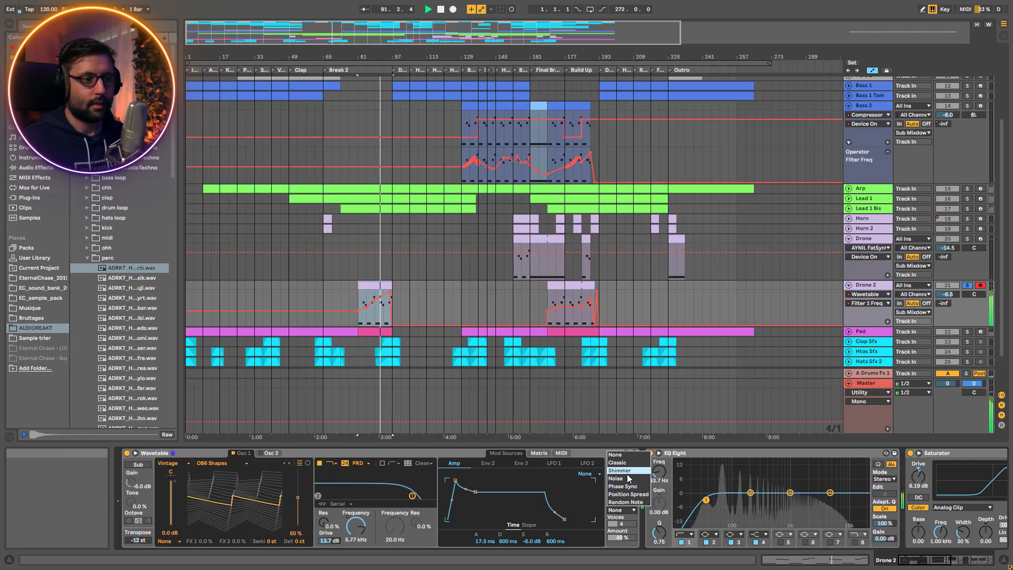
left_click(627, 473)
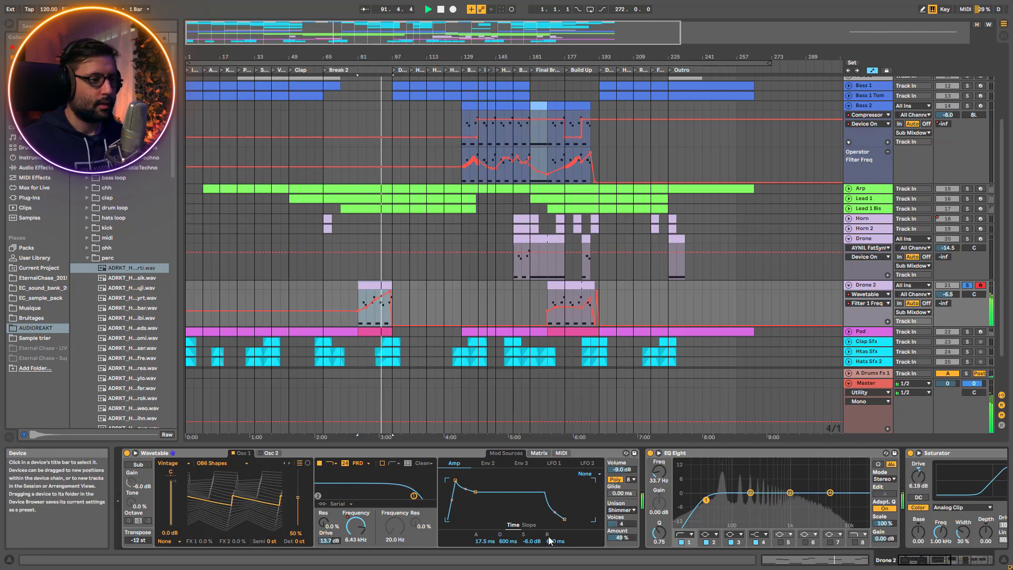
left_click(624, 510)
left_click(625, 465)
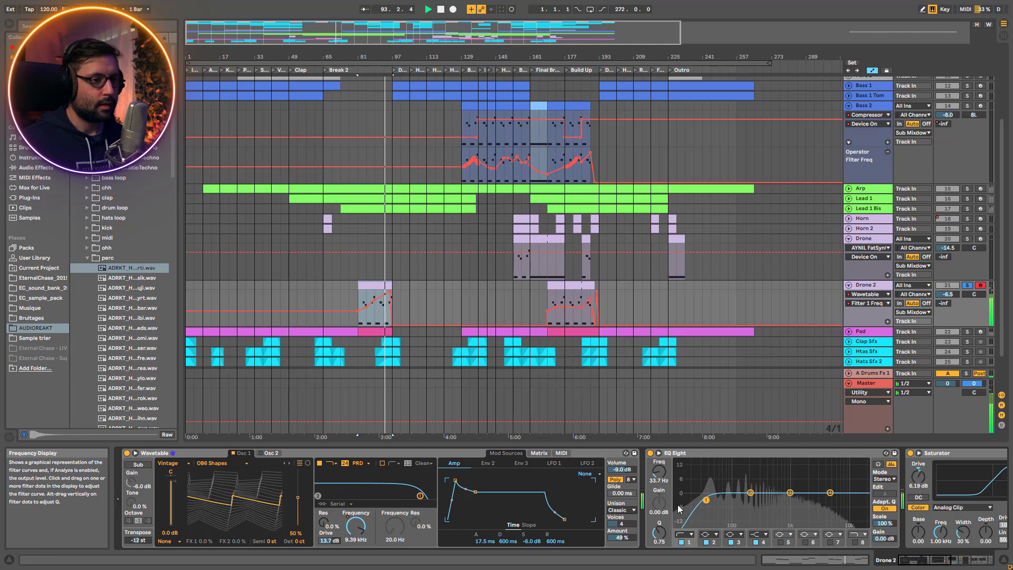
Replay Drone 2's Break 2 clip while examining the Wavetable's filter drive and modulation sources
key("space")
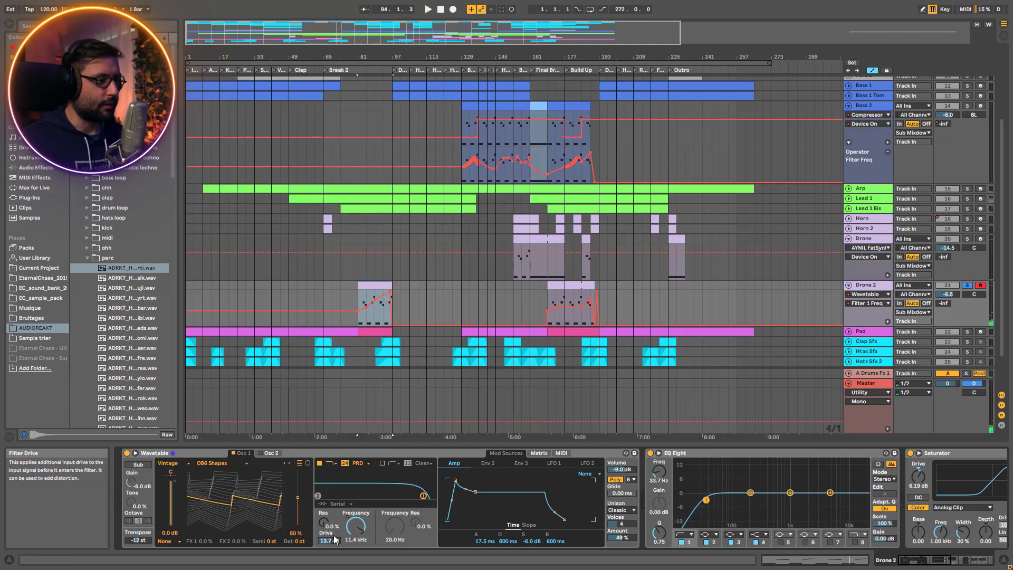
key("space")
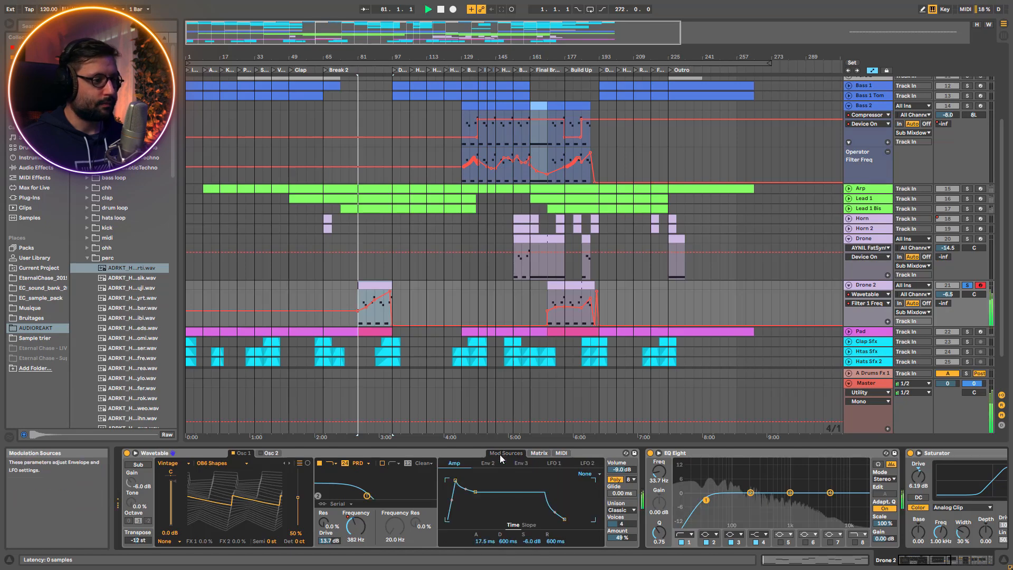
key("space")
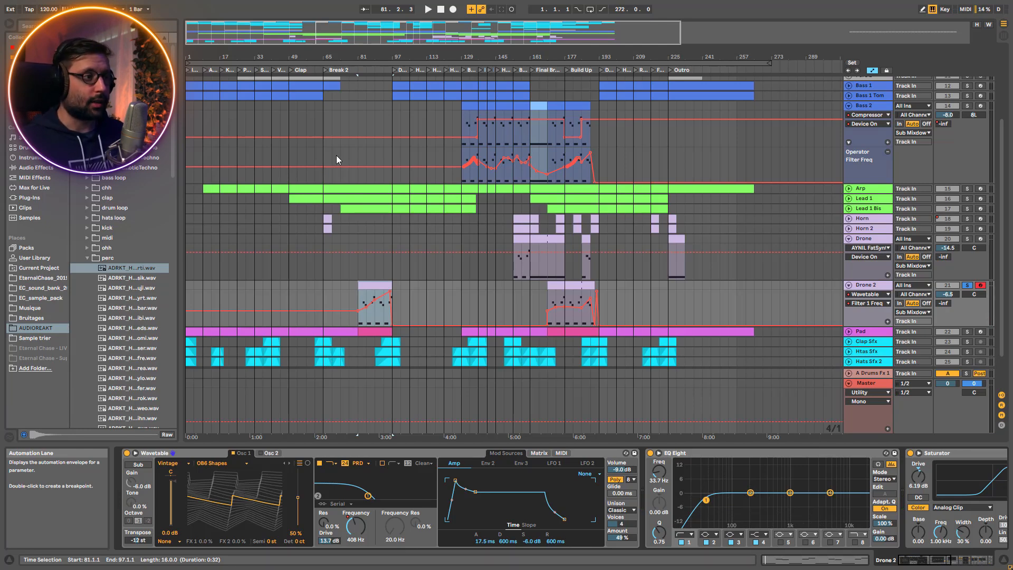
Play Drone 2 from bar 81, toggling its solo to compare it alone and in the full mix
mouse_move(460, 56)
left_mouse_down()
mouse_move(457, 127)
mouse_move(460, 59)
left_mouse_up()
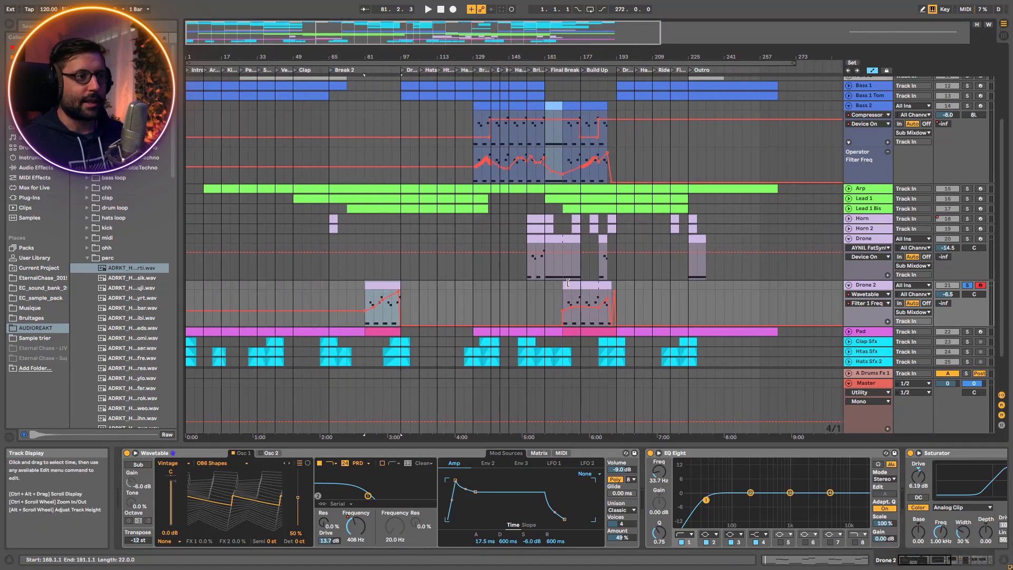
scroll(391, 185, "up", 3)
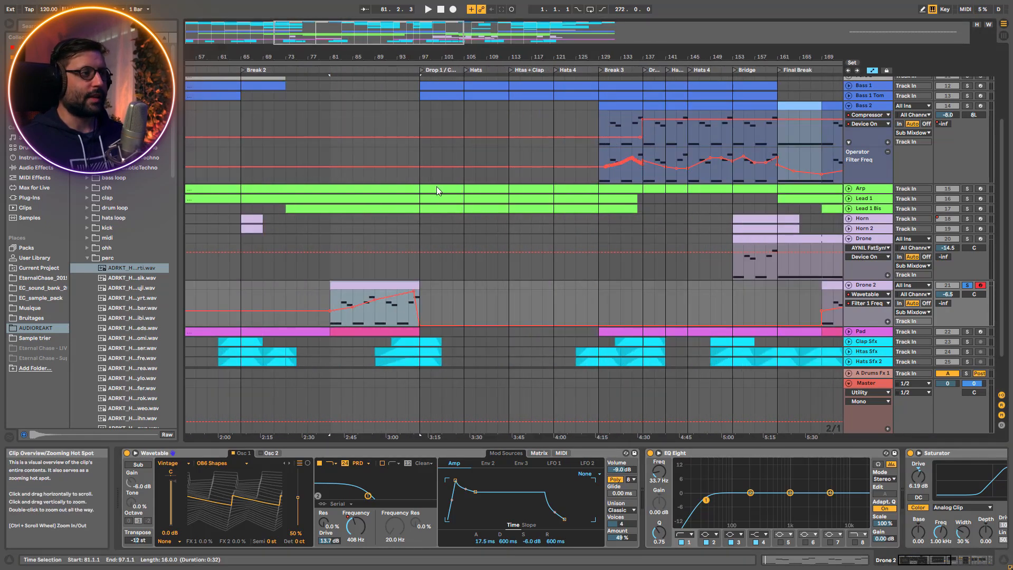
left_click(332, 301)
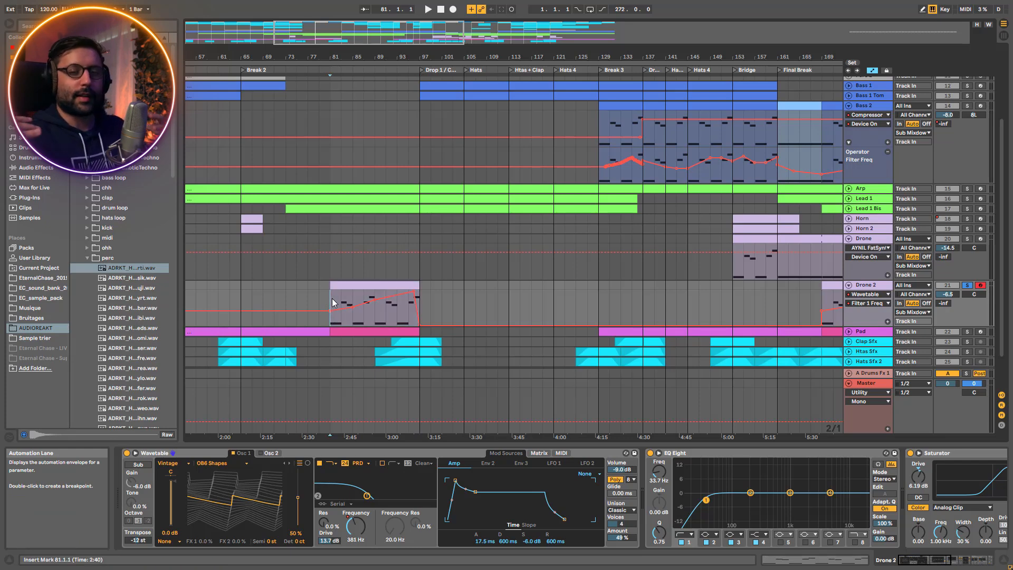
key("space")
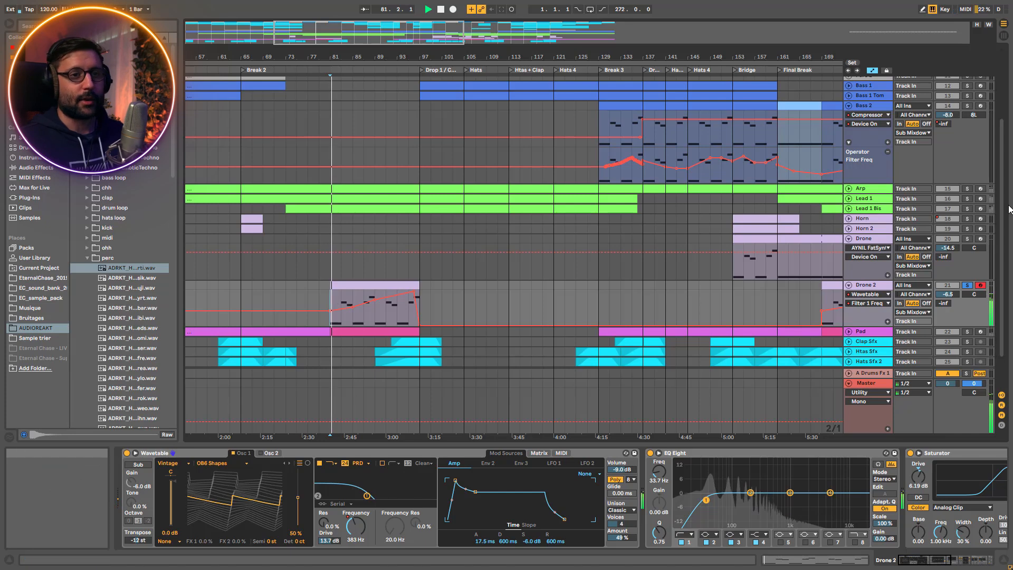
left_click(968, 285)
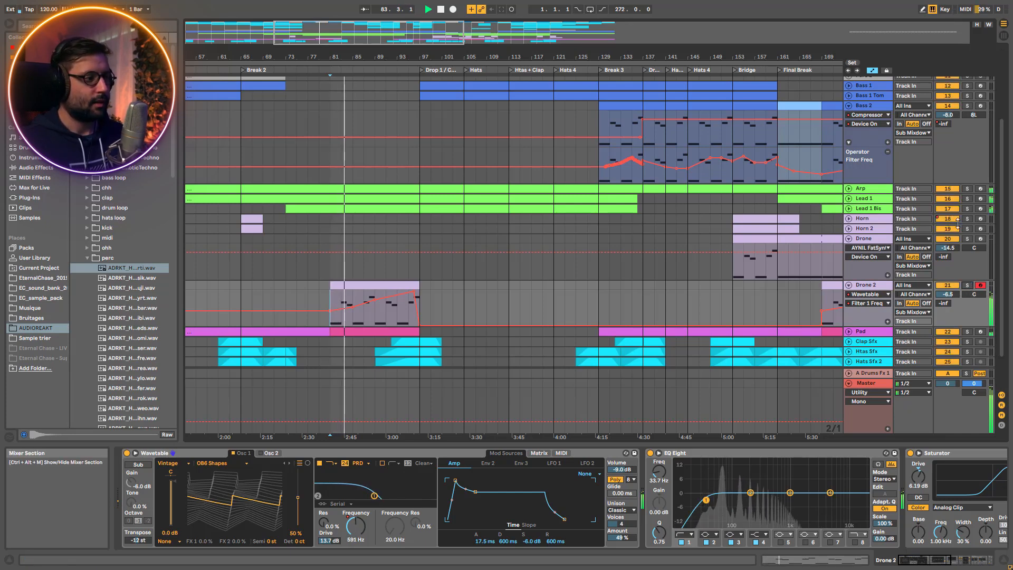
left_click(969, 287)
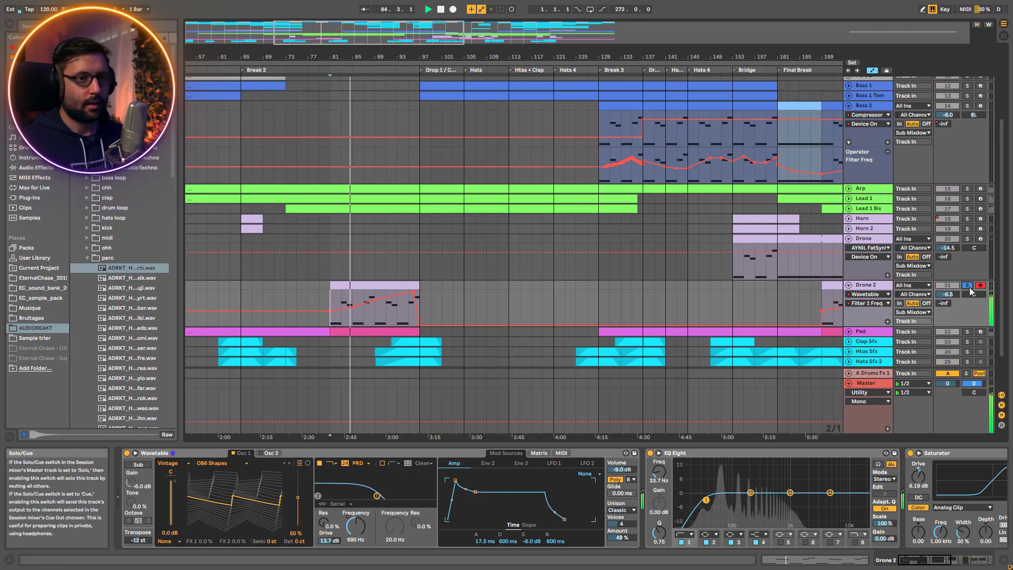
left_click(969, 287)
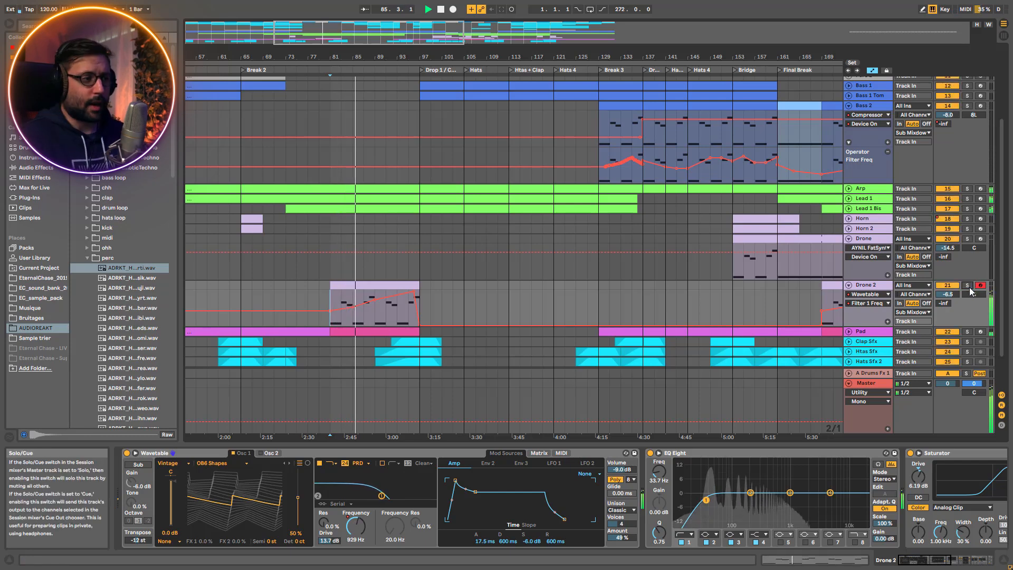
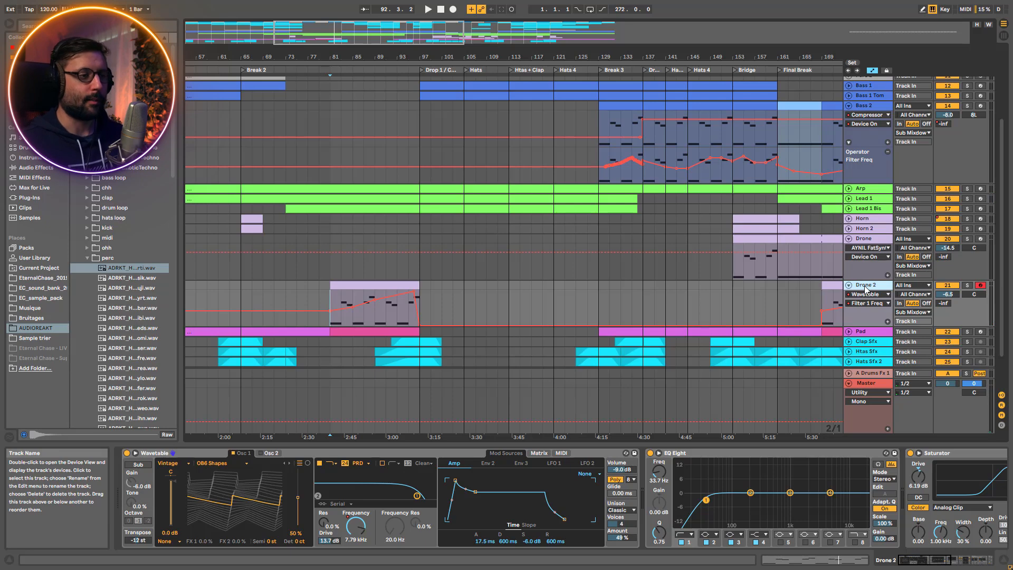
Bypass the Reverb, Delay and Saturator on the Drone 2 track and start playback
left_click(977, 558)
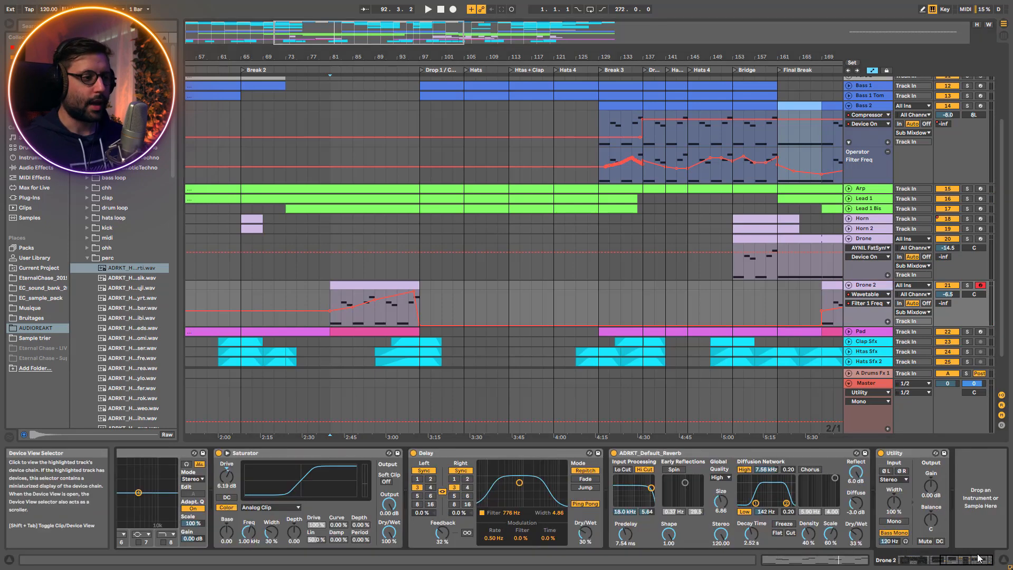
left_click(614, 453)
left_click(414, 453)
left_click(219, 453)
key("space")
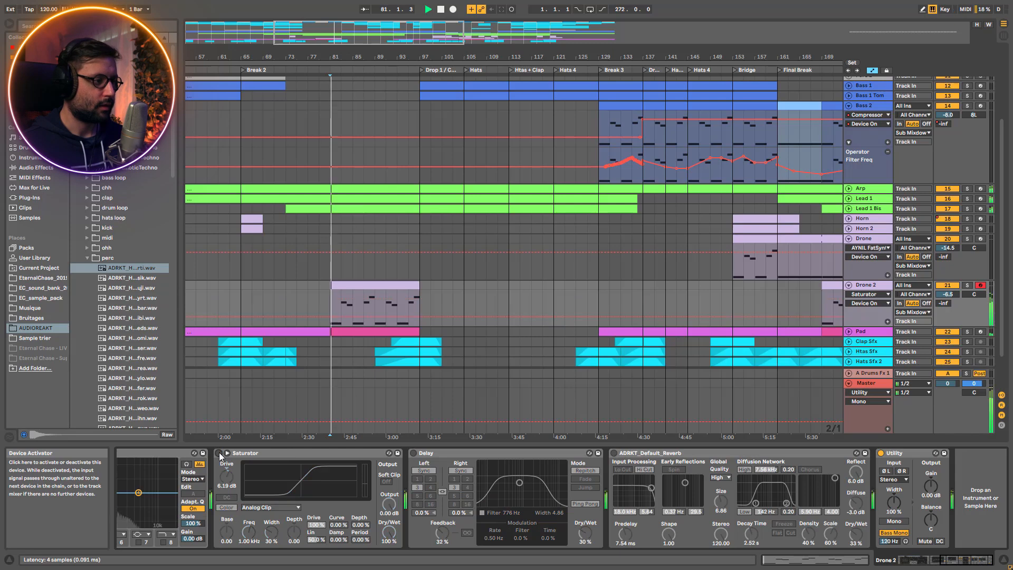
Solo Drone 2 and re-enable its Saturator, Delay and Reverb one at a time while it plays
left_click(968, 285)
left_click(219, 453)
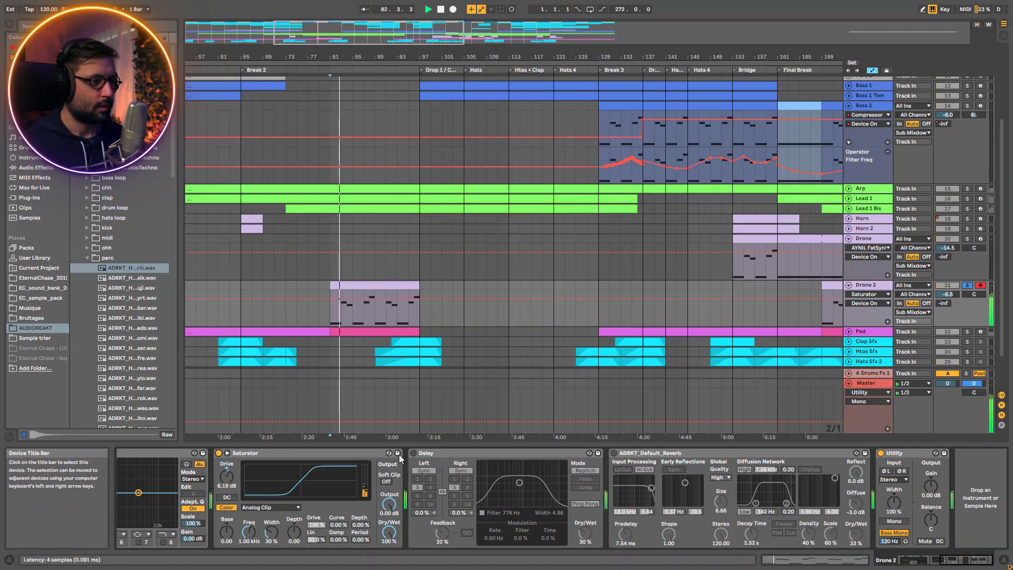
left_click(414, 452)
left_click(614, 453)
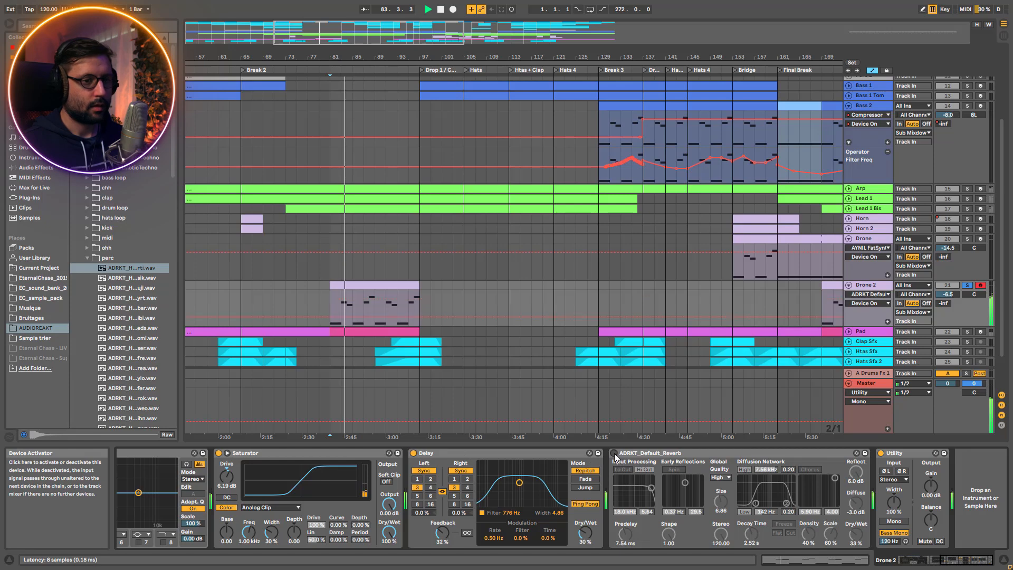
left_click_drag(962, 565, 917, 560)
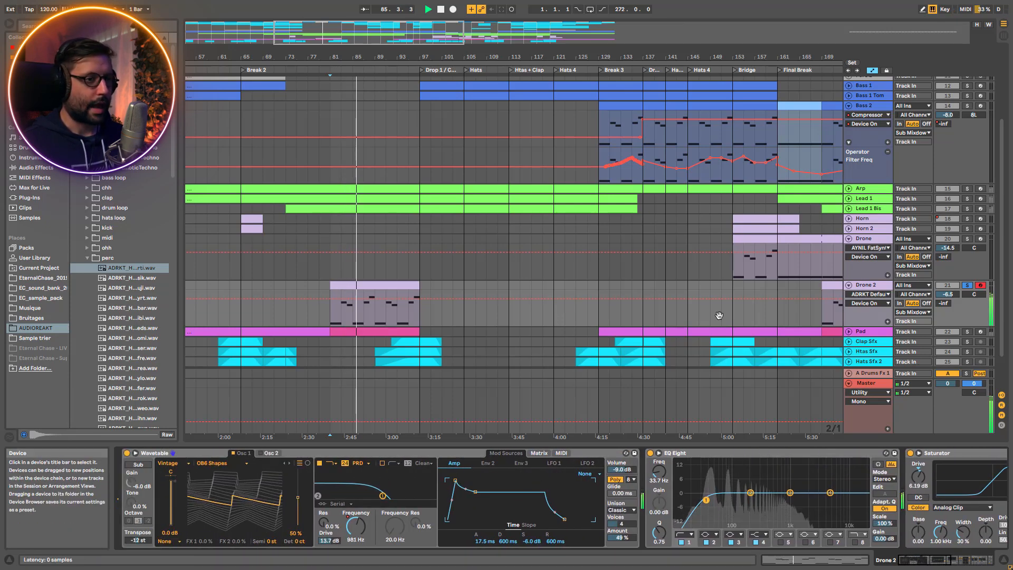
Stop playback, show the whole arrangement, and fold Drone 2 and Drone while unfolding the Pad track
key("space")
key("w")
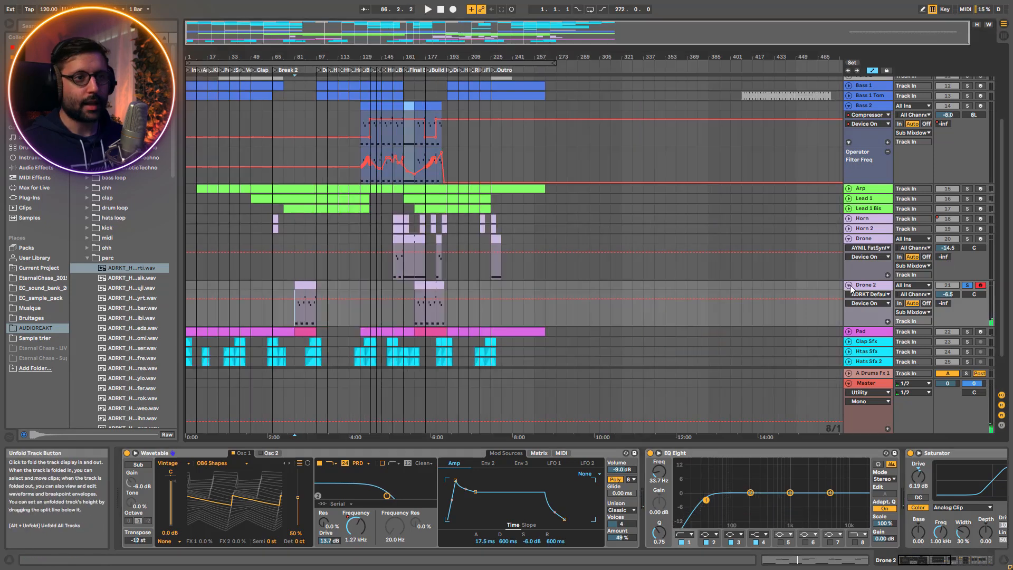
left_click(849, 285)
left_click(849, 239)
left_click(849, 258)
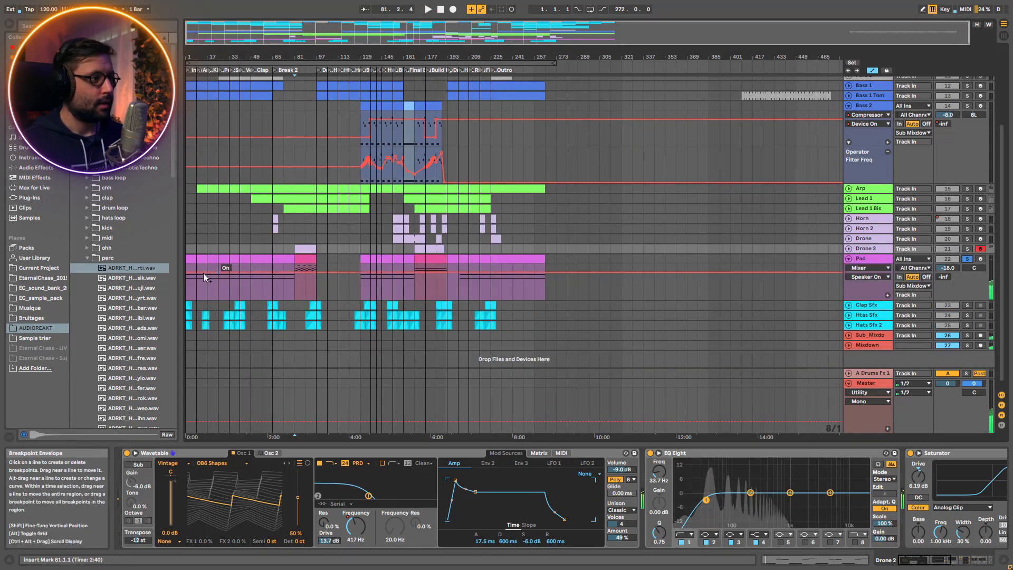
Play the soloed Pad from bar 1 and examine its Instrument Rack's original and stereo chains, including the stereo Wavetable's two oscillators
left_click(193, 262)
key("space")
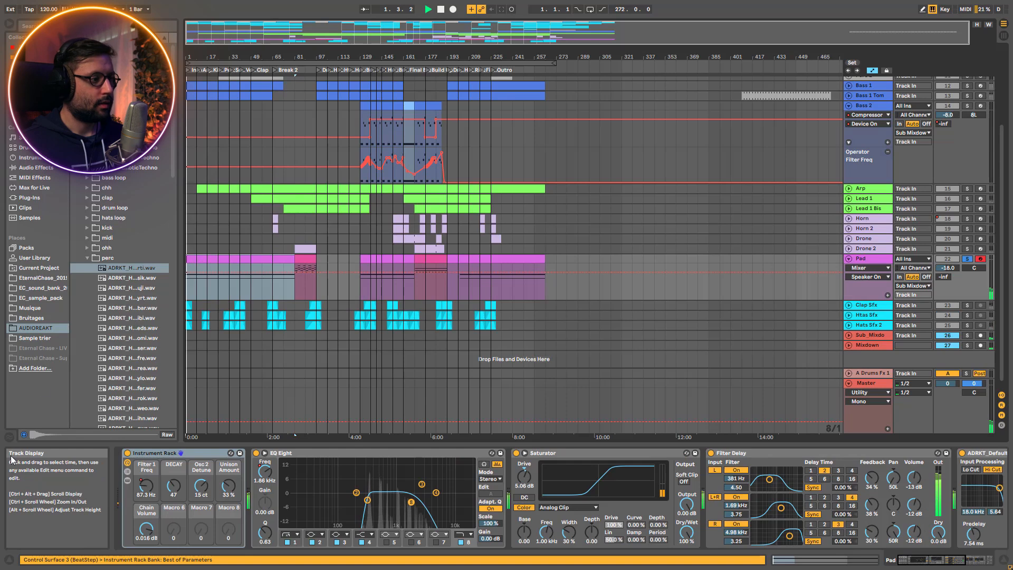
left_click(129, 481)
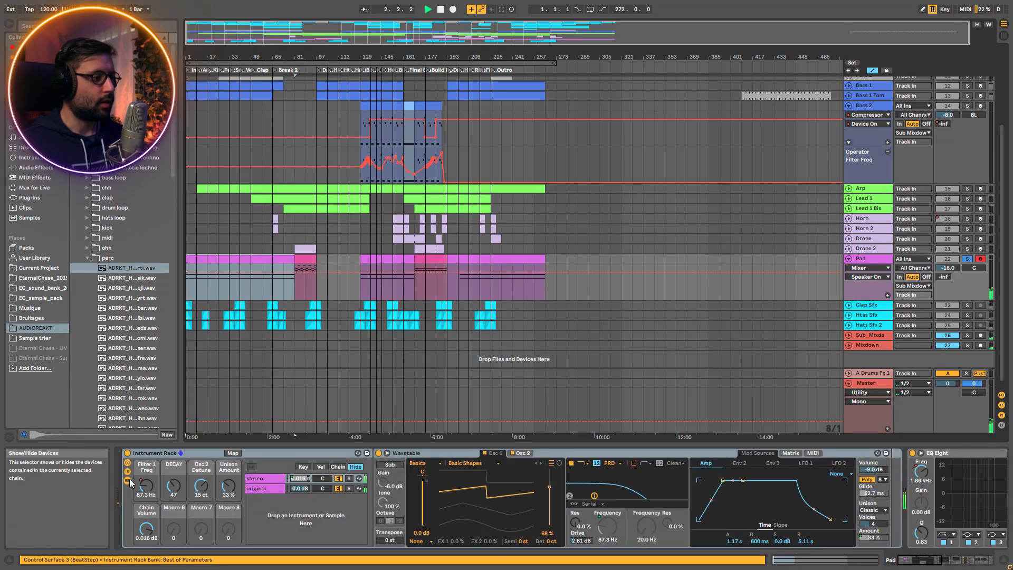
left_click(255, 489)
left_click(267, 480)
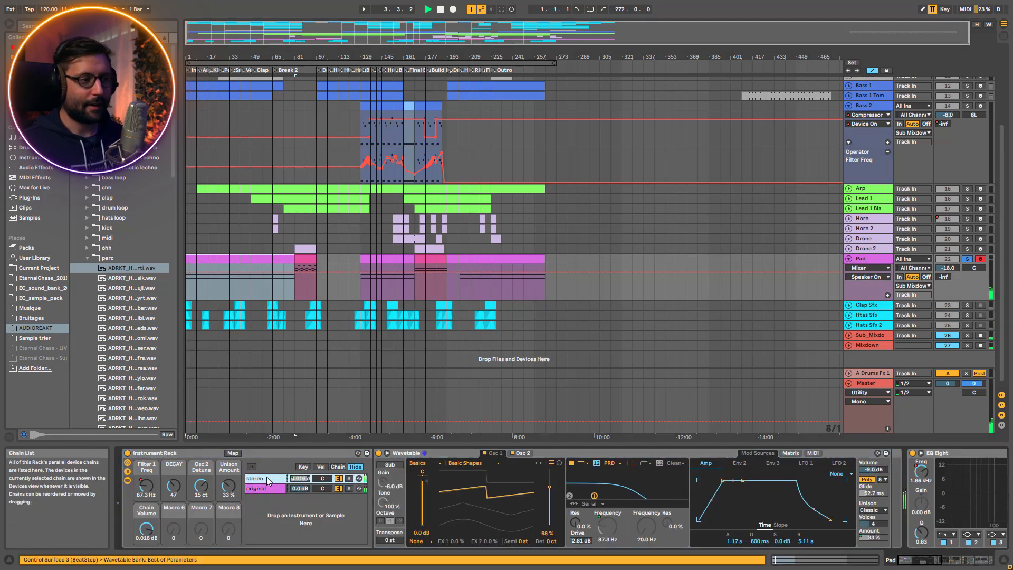
left_click(531, 453)
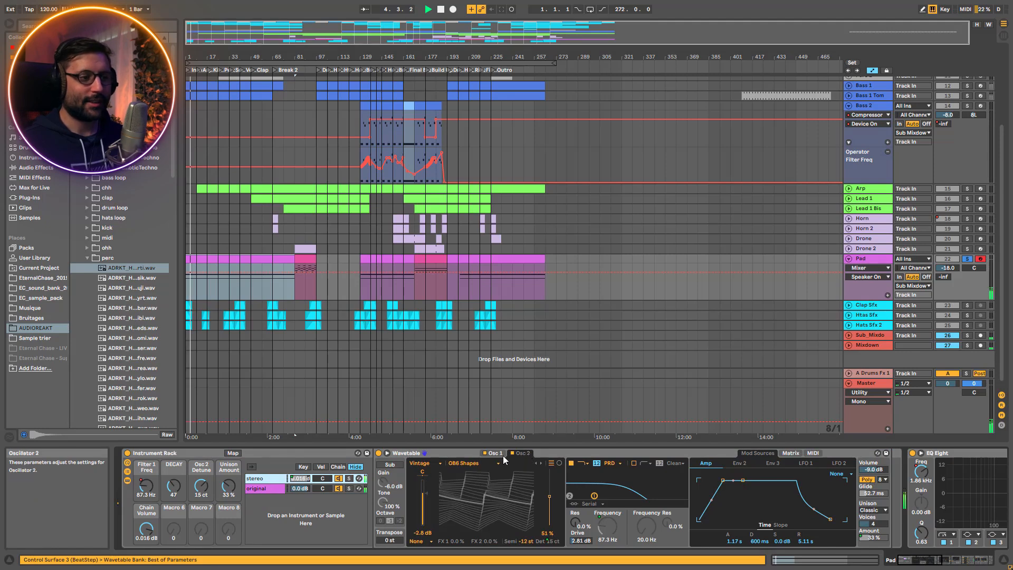
left_click(503, 455)
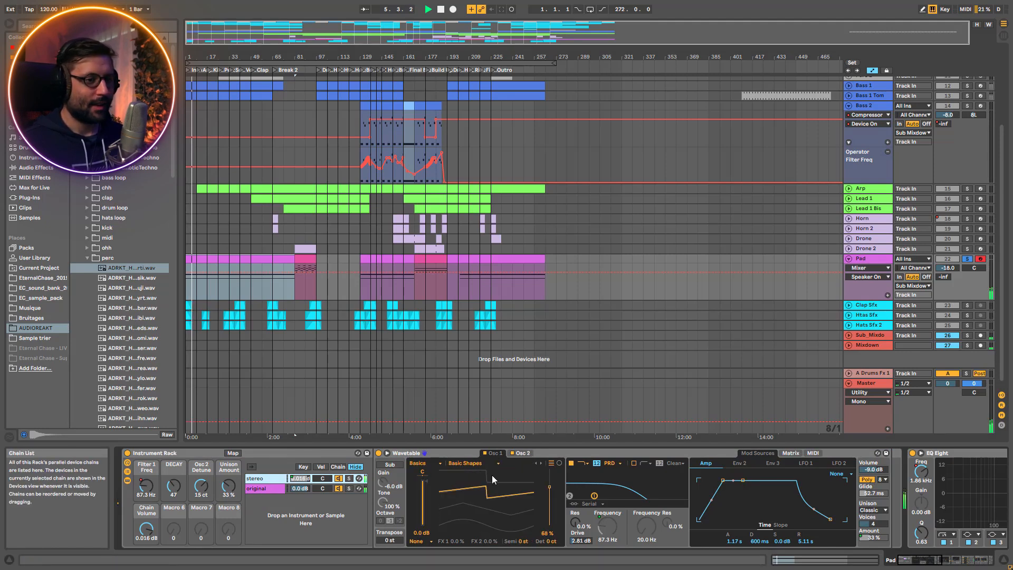
Examine the modulation matrix and Env 2 envelope of the Wavetables in the Pad's stereo and original chains
left_click(792, 458)
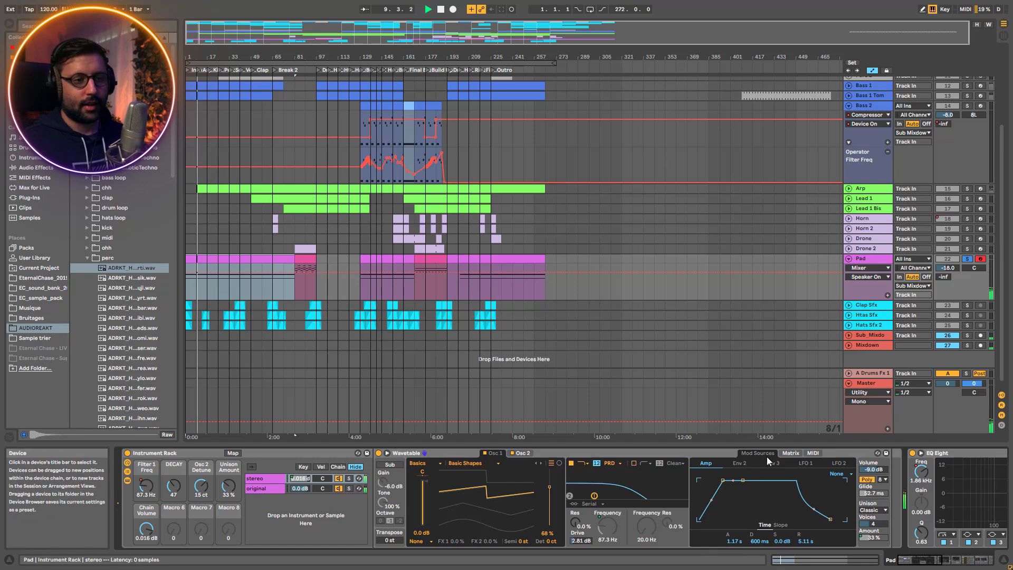
left_click(789, 454)
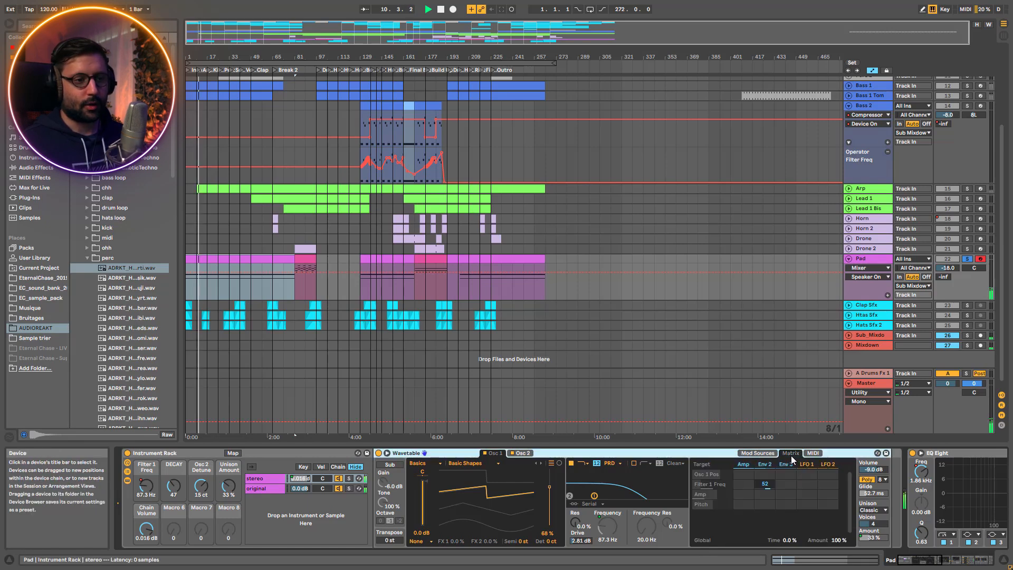
left_click(768, 466)
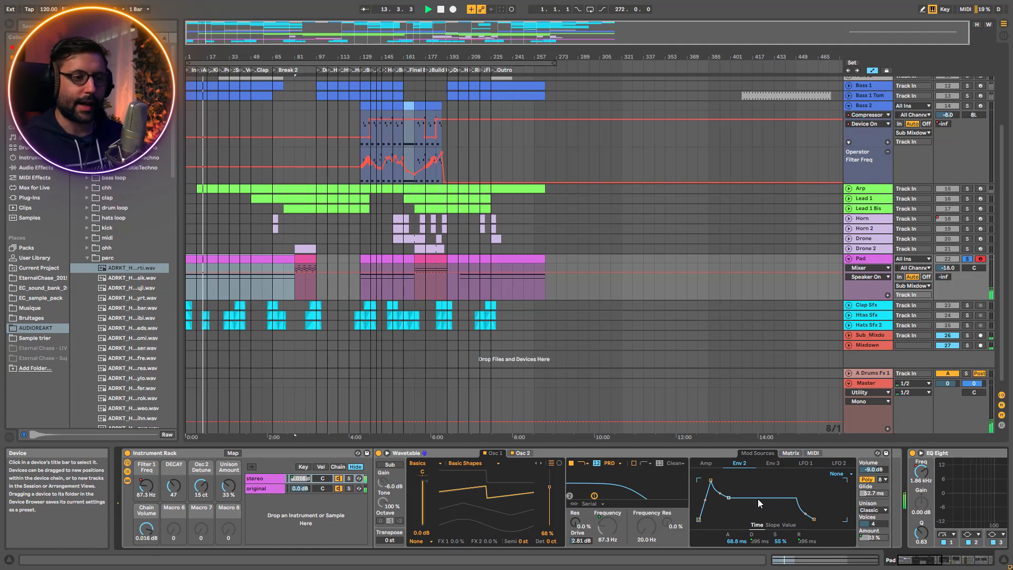
left_click(274, 486)
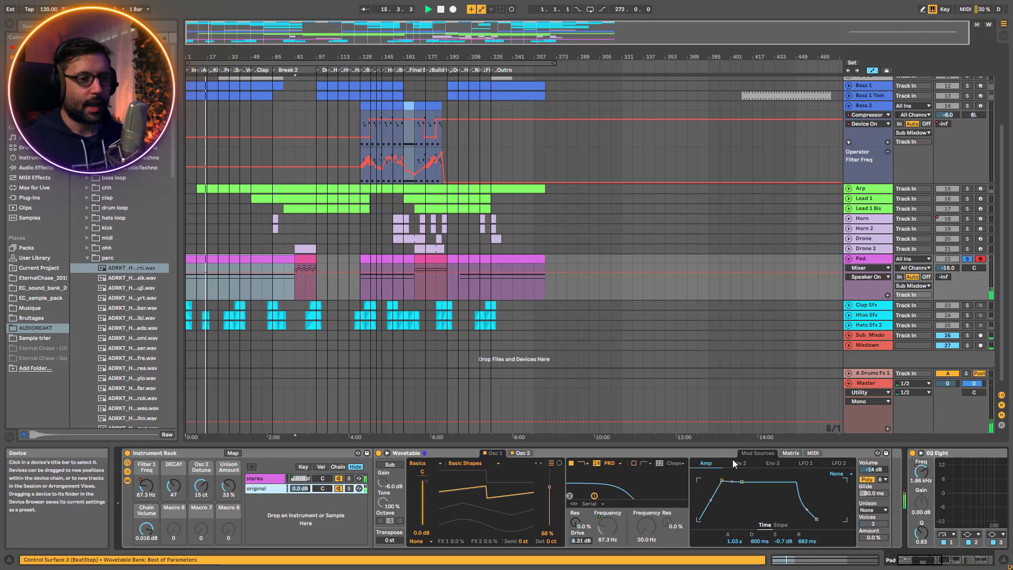
left_click(788, 455)
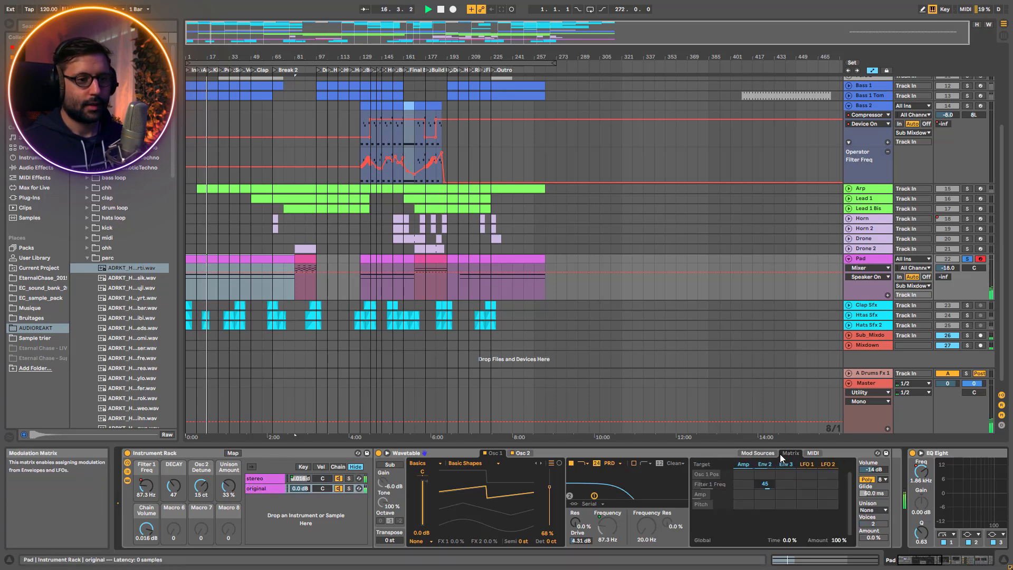
left_click(759, 453)
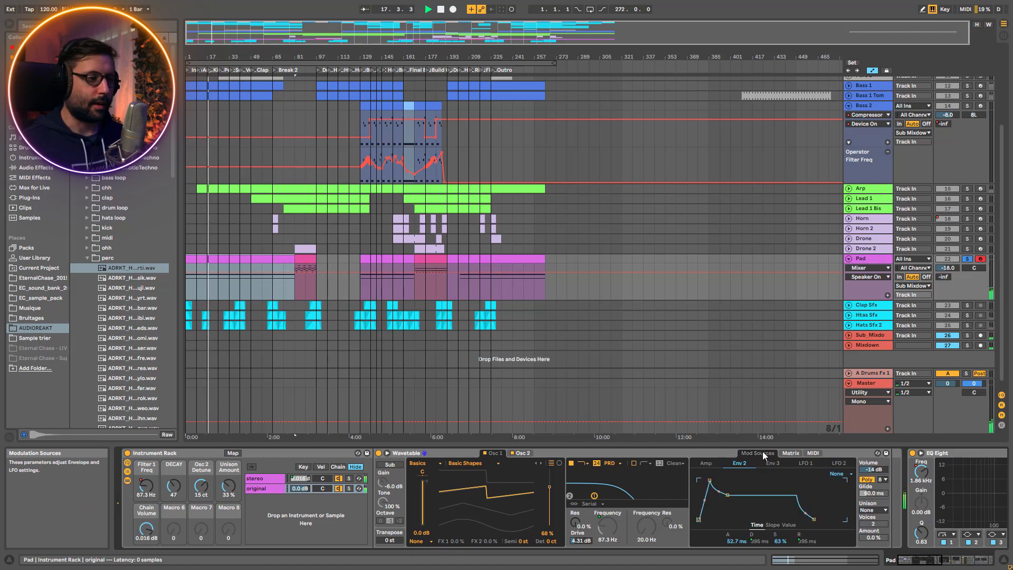
Unsolo the Pad to hear it in the full mix, audition the rack's stereo chain alone, and solo the Pad again
left_click(970, 259)
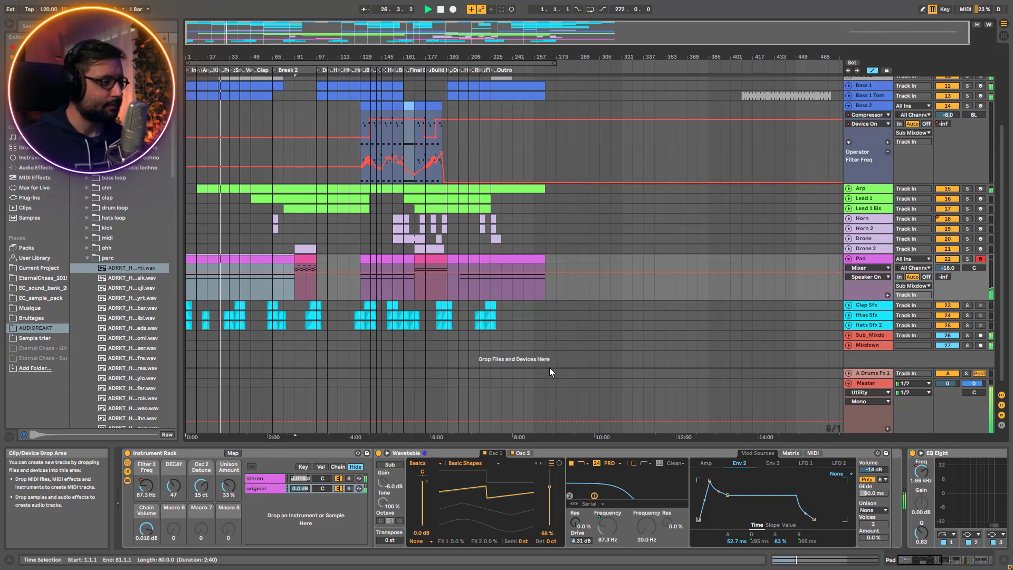
left_click(274, 479)
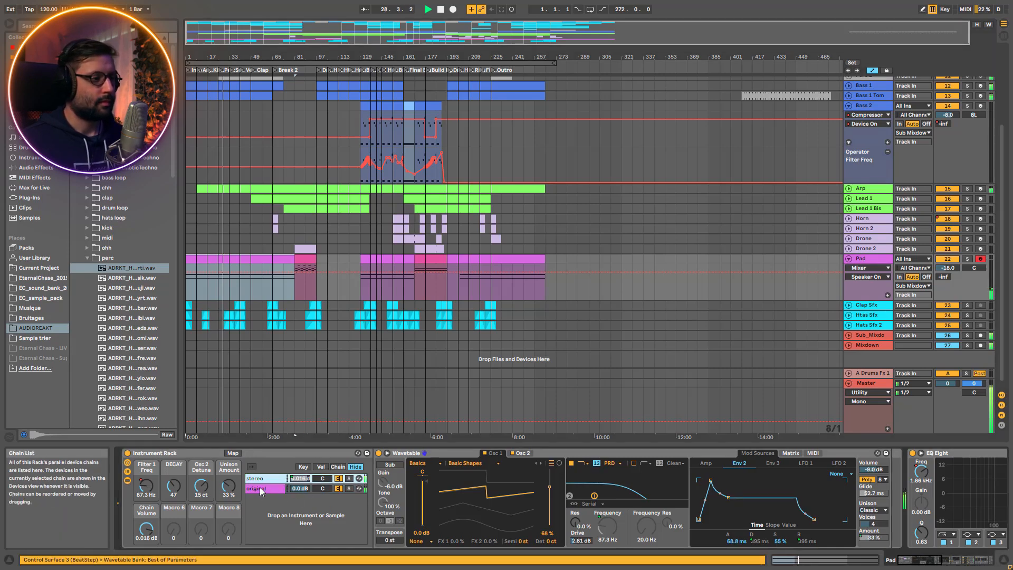
left_click(349, 479)
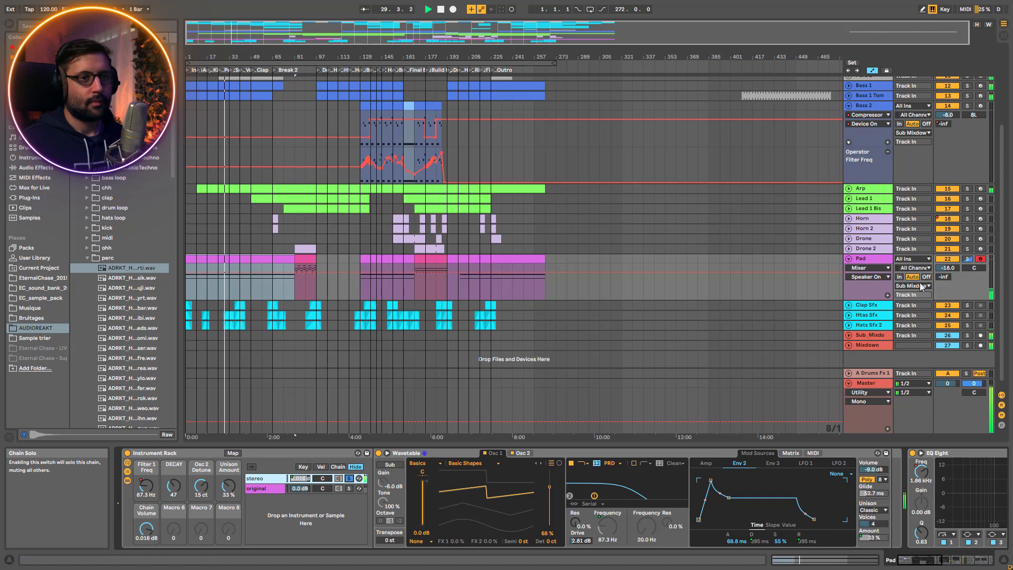
left_click(967, 259)
Bypass the Pad's EQ Eight, Saturator, Filter Delay and Reverb, and stop playback
scroll(686, 490, "right", 8)
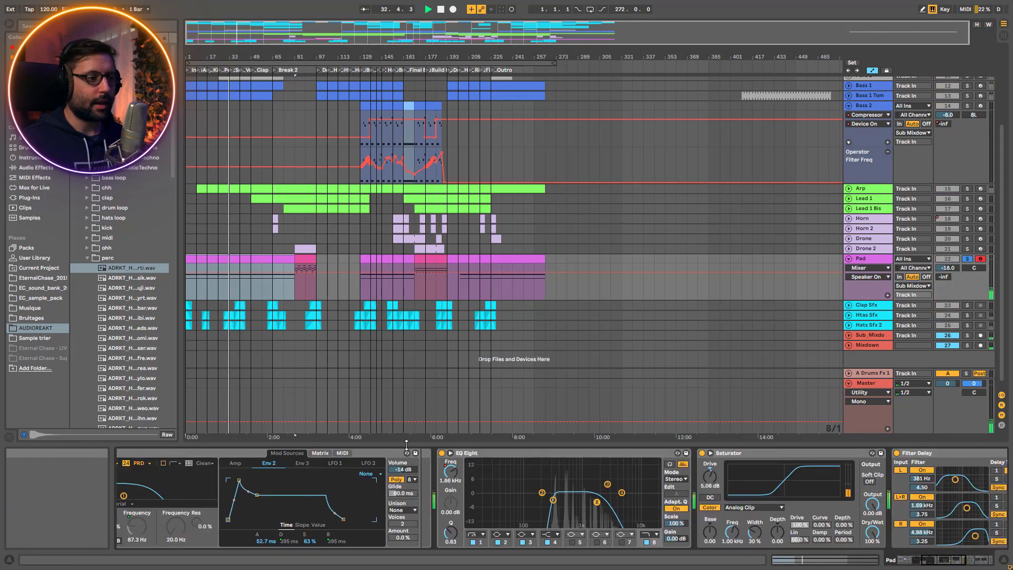
left_click(442, 454)
left_click(702, 453)
left_click(896, 454)
left_click(969, 560)
key("space")
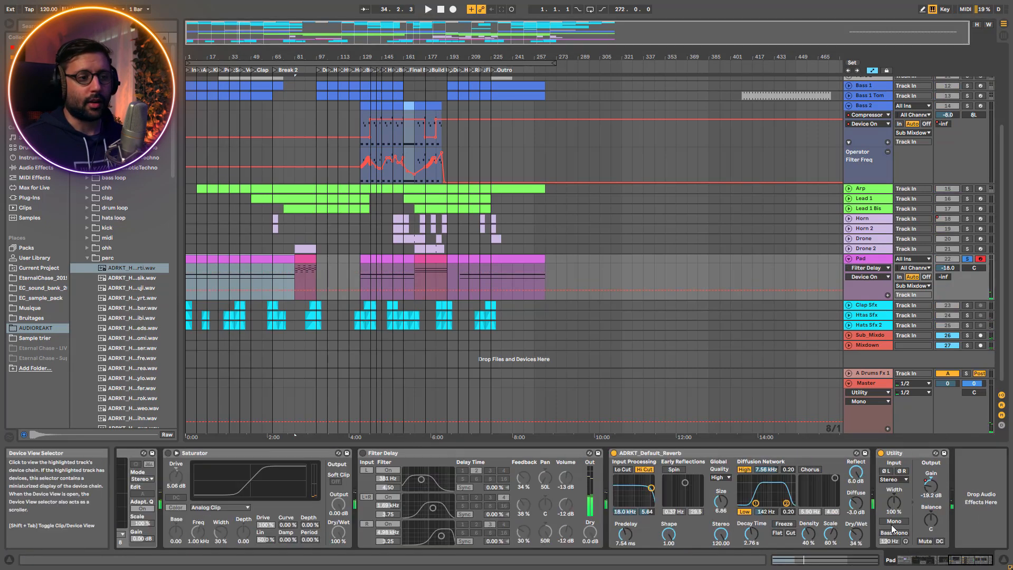
left_click(614, 452)
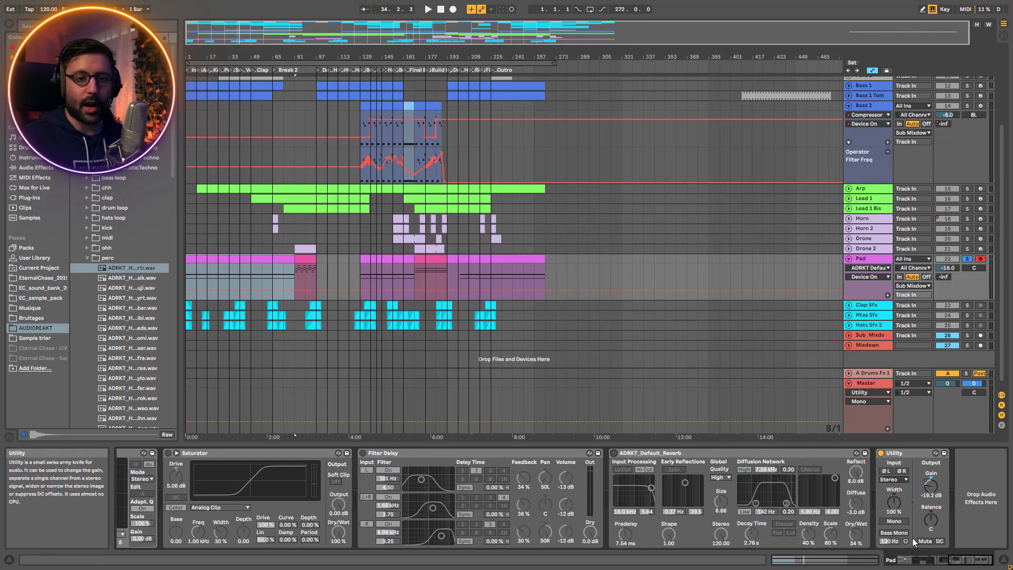
Play the Pad from the start while re-enabling its EQ Eight, Saturator, Filter Delay and Reverb one after another
left_click(935, 561)
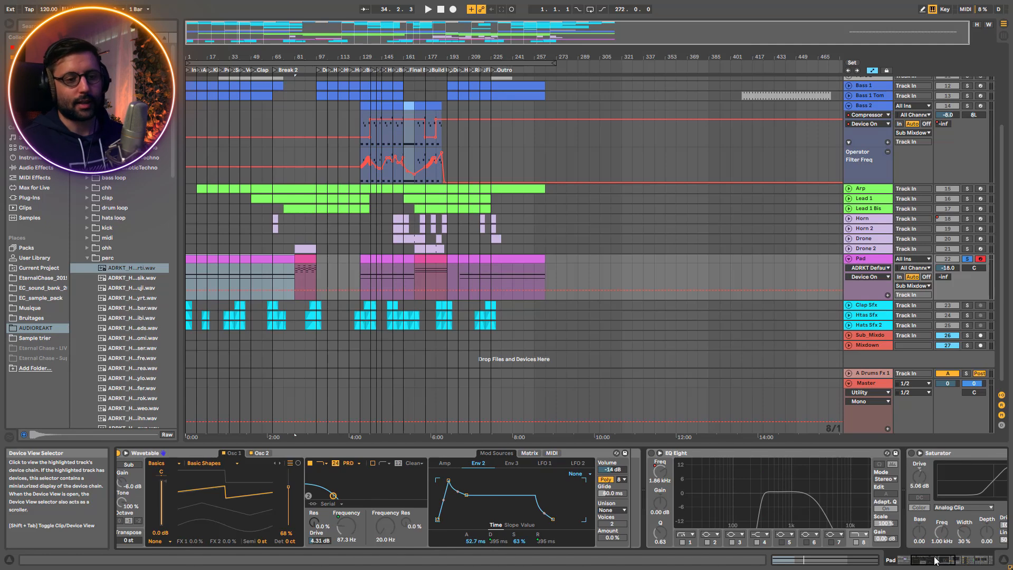
left_click_drag(935, 561, 940, 560)
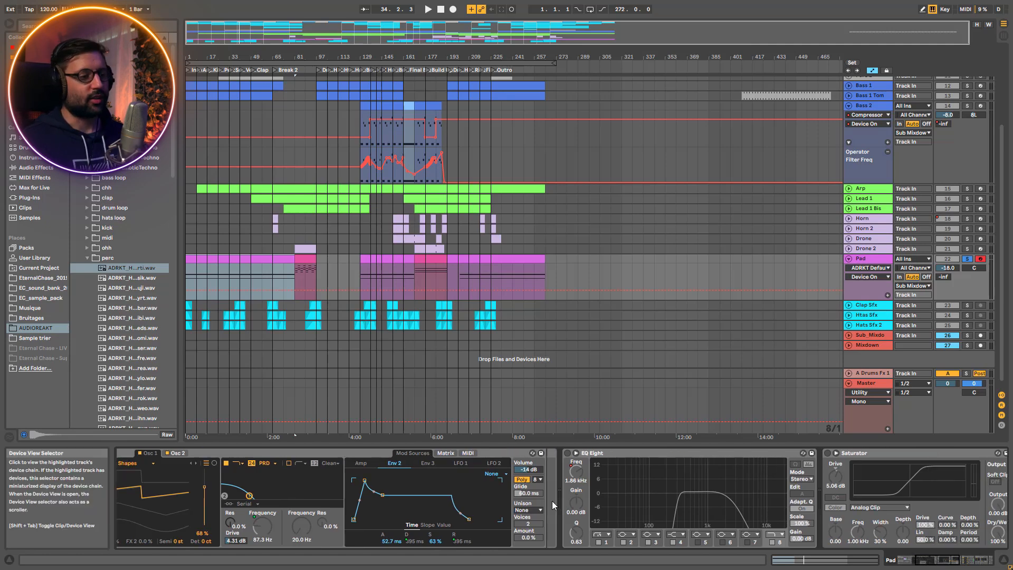
left_click(568, 454)
key("space")
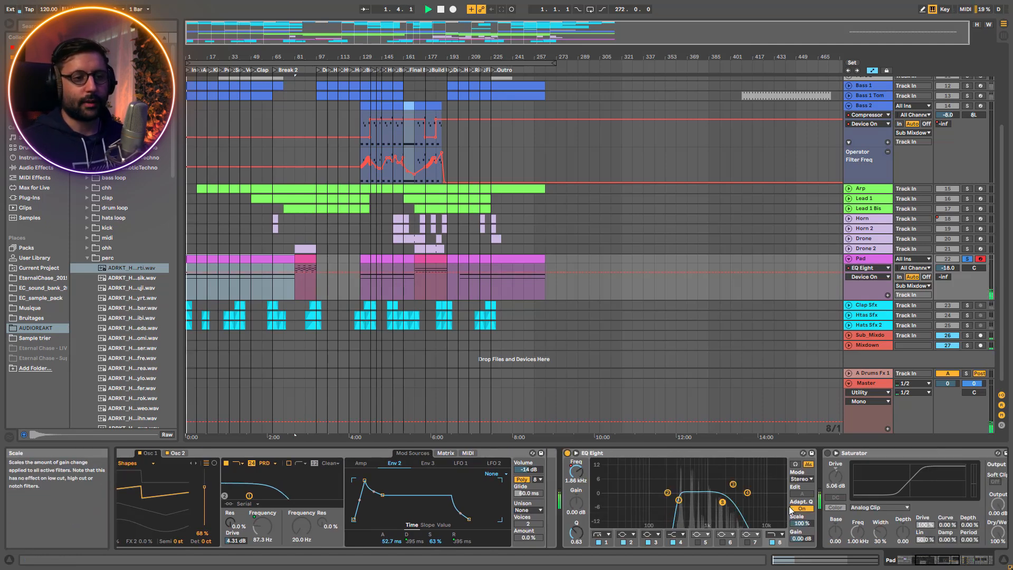
left_click(827, 453)
left_click_drag(941, 560, 965, 561)
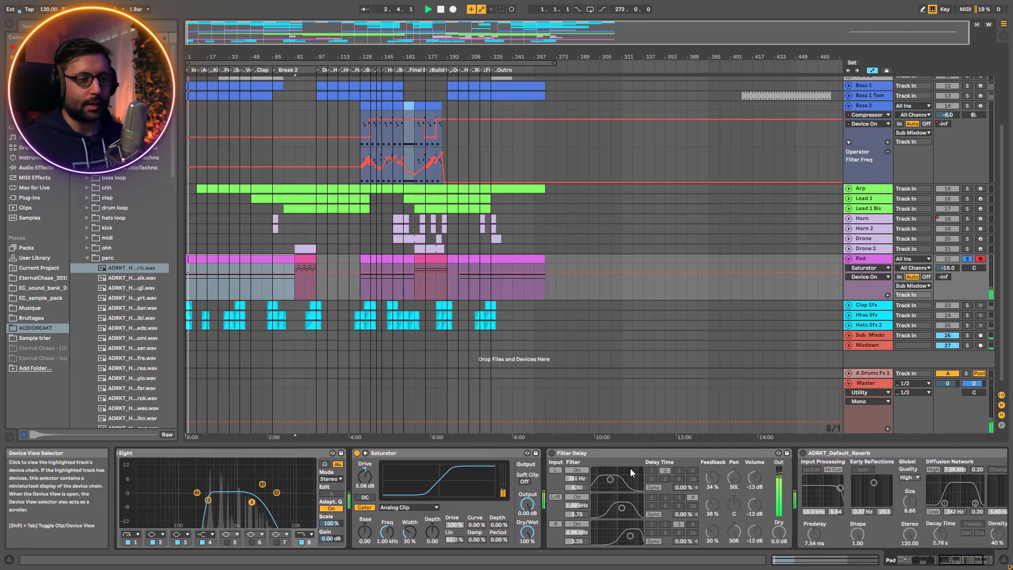
left_click(552, 453)
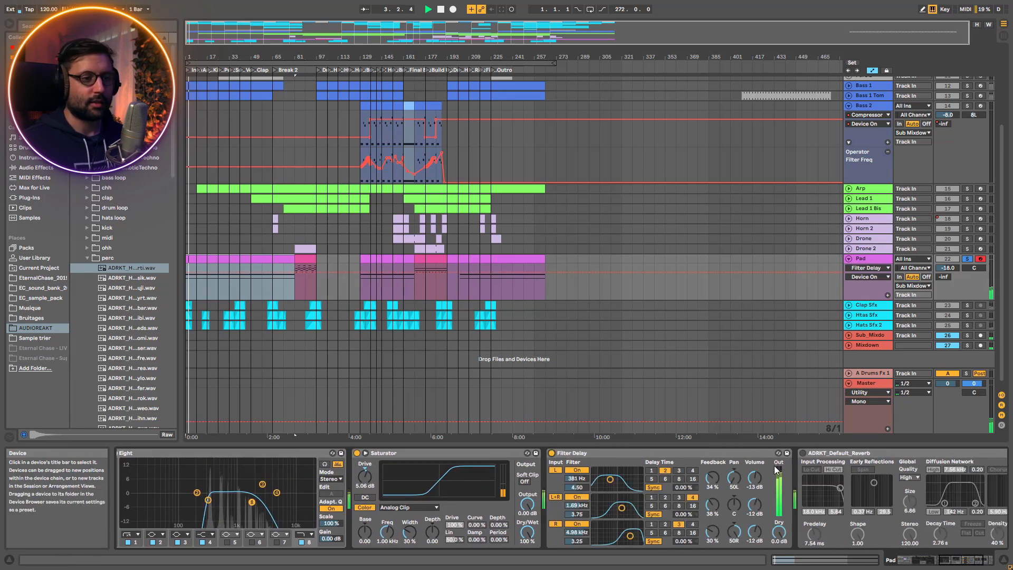
left_click(803, 454)
left_click(991, 561)
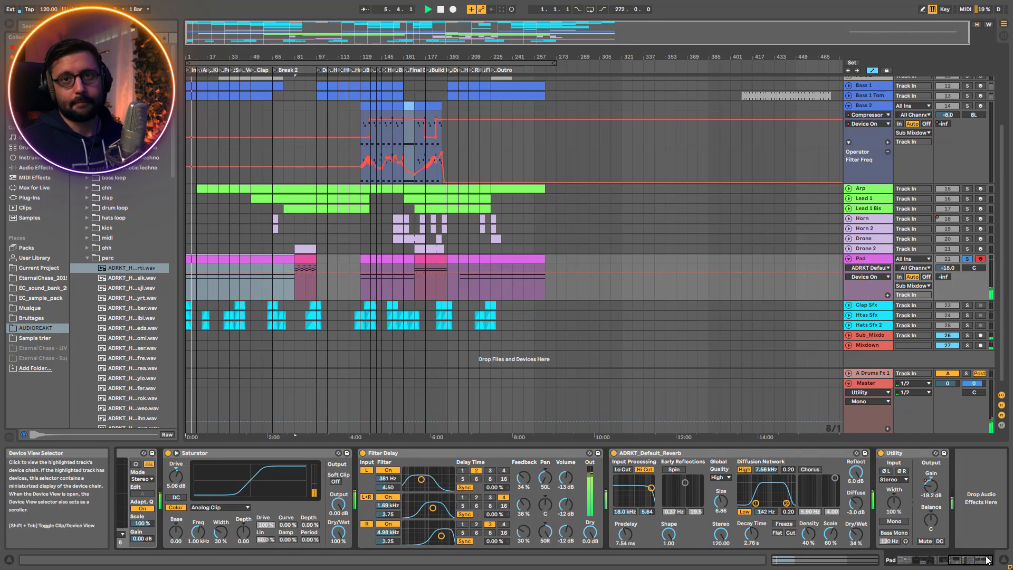
left_click_drag(983, 564, 855, 563)
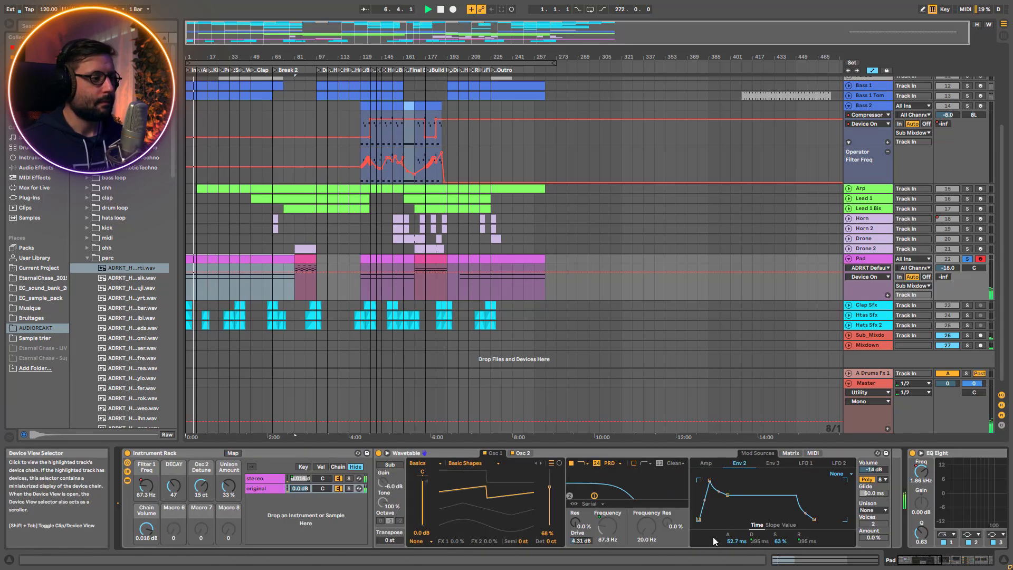
Play the Pad from bar 81 in Break 2 and unsolo it to hear it in the full mix
left_click(295, 284)
key("space")
key("space")
scroll(298, 259, "up", 6)
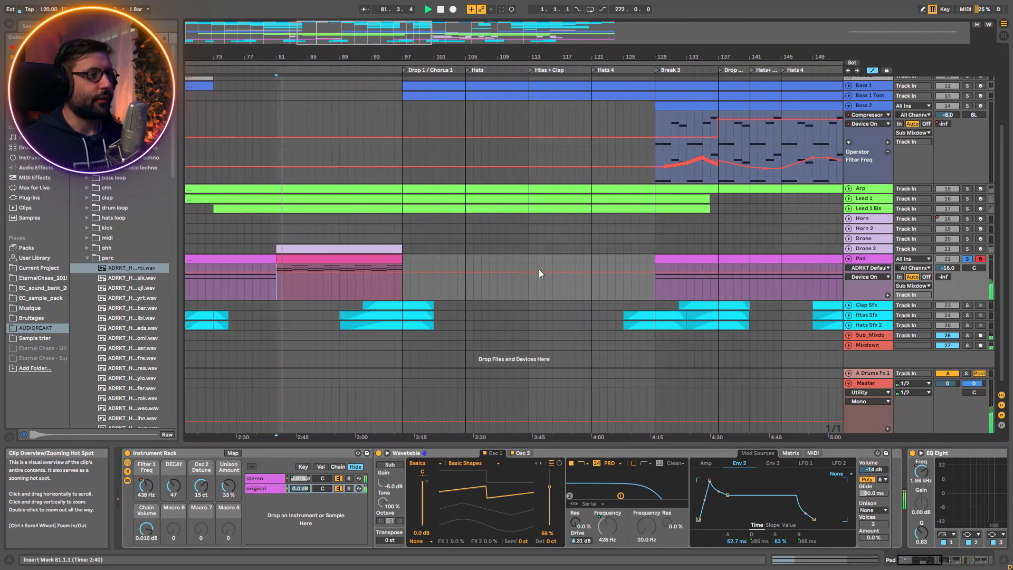
left_click(968, 259)
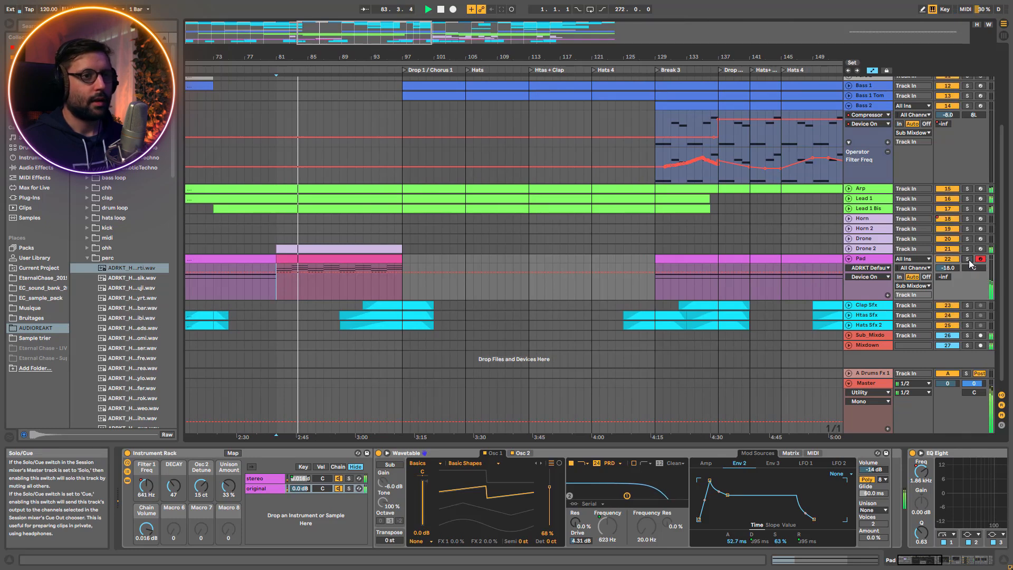
Open the notes of the Pad's clip at bar 81 and toggle the Fold view of its piano roll
left_click(372, 259)
double_click(372, 258)
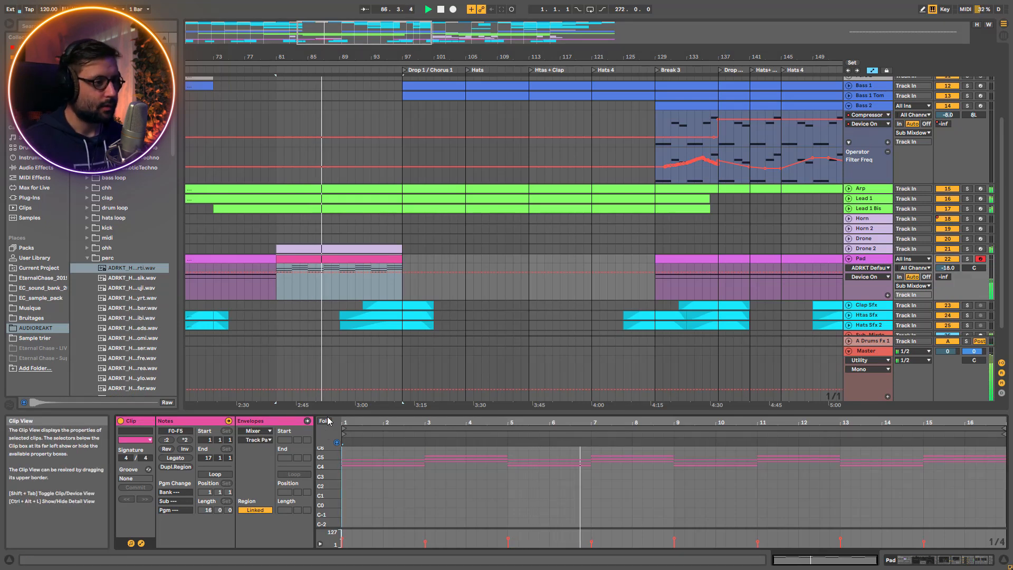
left_click(328, 424)
left_click(328, 425)
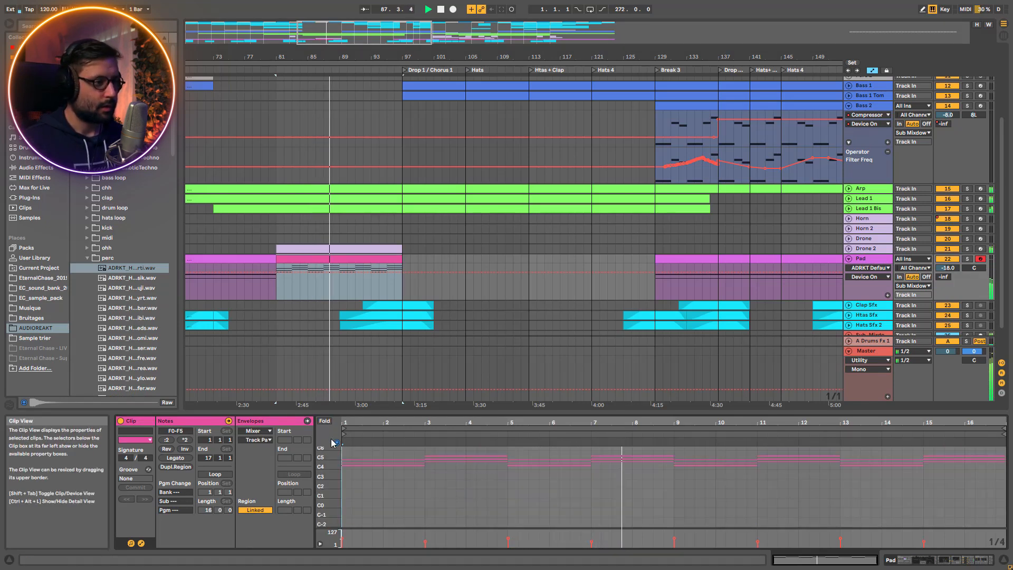
Enlarge the notes of the Pad's bar 81 clip in the piano roll and stop playback
left_click_drag(324, 458, 345, 471)
key("space")
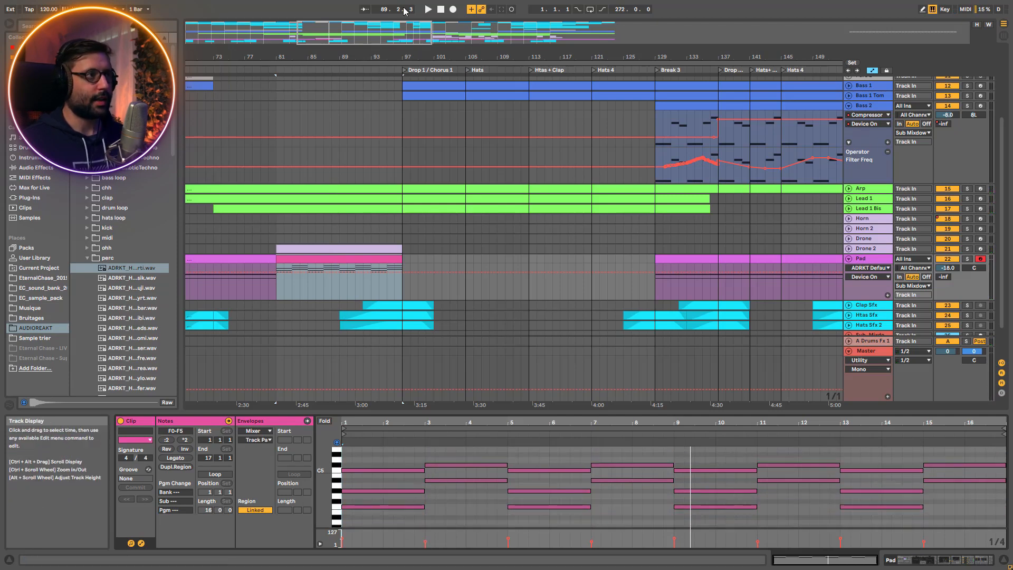
Select the C#4 and C4 notes in the Pad's first clip and play it soloed
left_click_drag(347, 27, 348, 11)
left_click(267, 259)
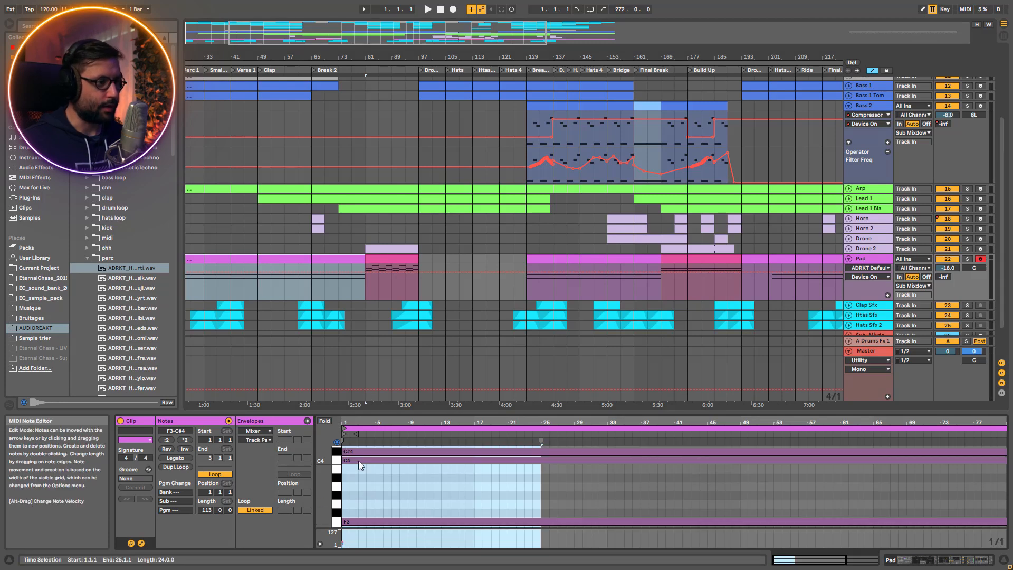
left_click(359, 460)
left_click(336, 453)
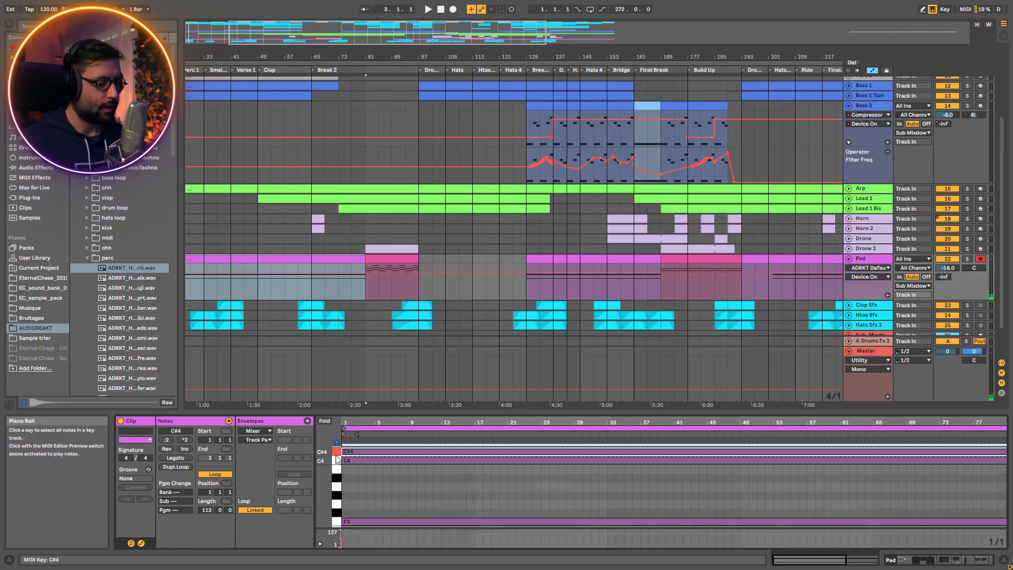
left_click(337, 460)
key("space")
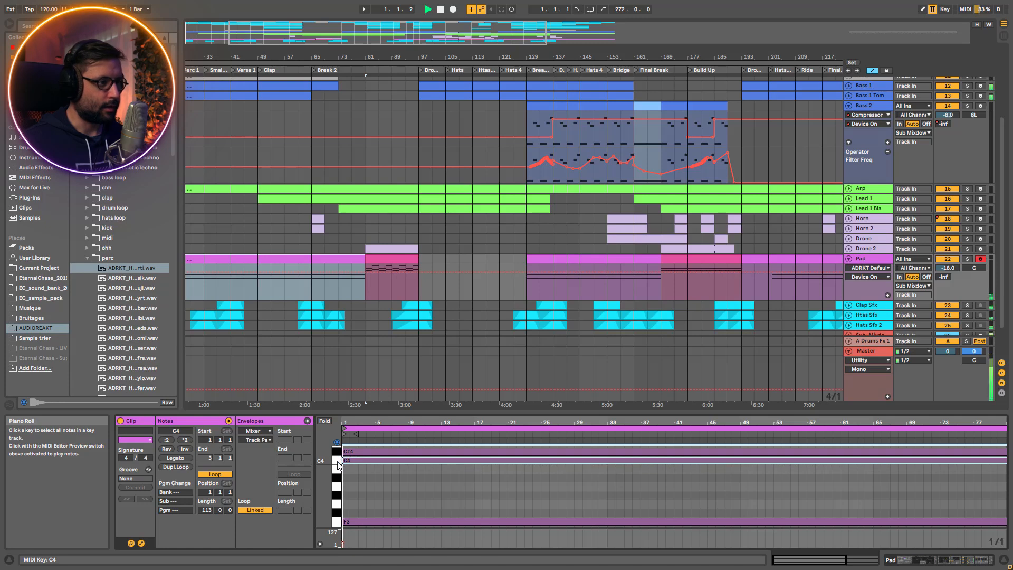
left_click(967, 259)
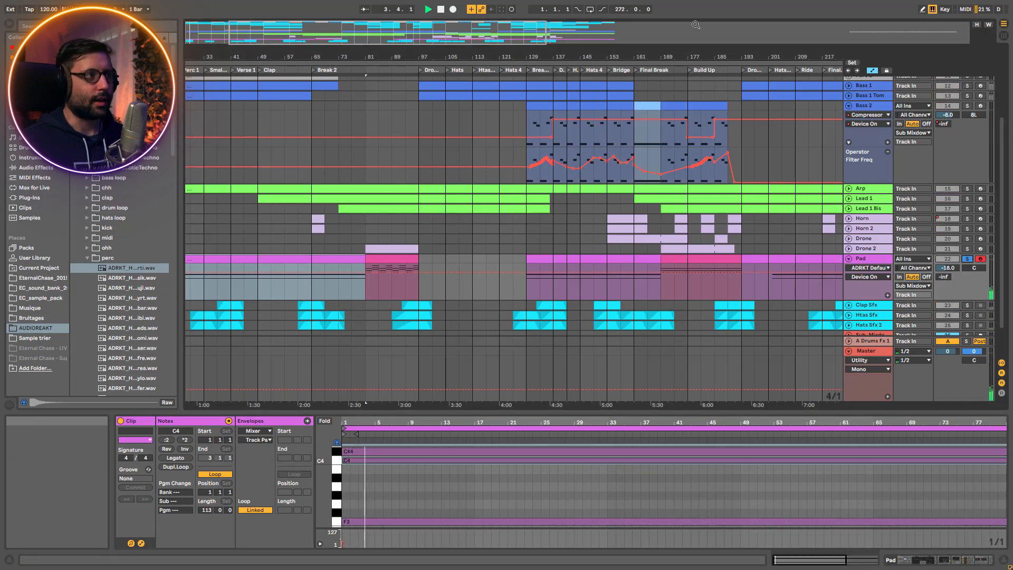
Play the Pad's bar 169 clip with its notes enlarged, toggling its solo off and on against the full mix
left_click_drag(455, 34, 480, 15)
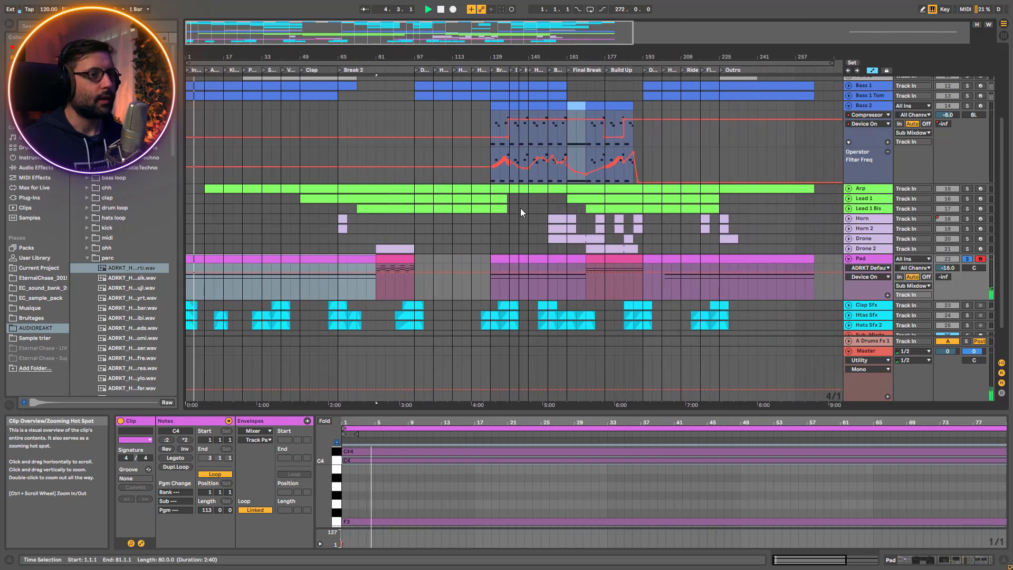
left_click(599, 259)
key("space")
key("space")
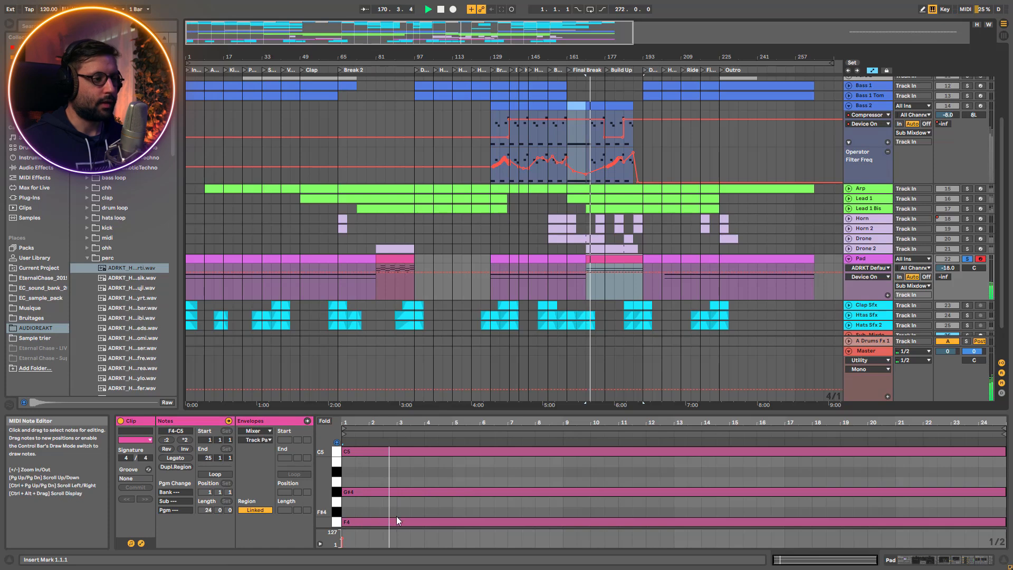
left_click_drag(325, 496, 315, 496)
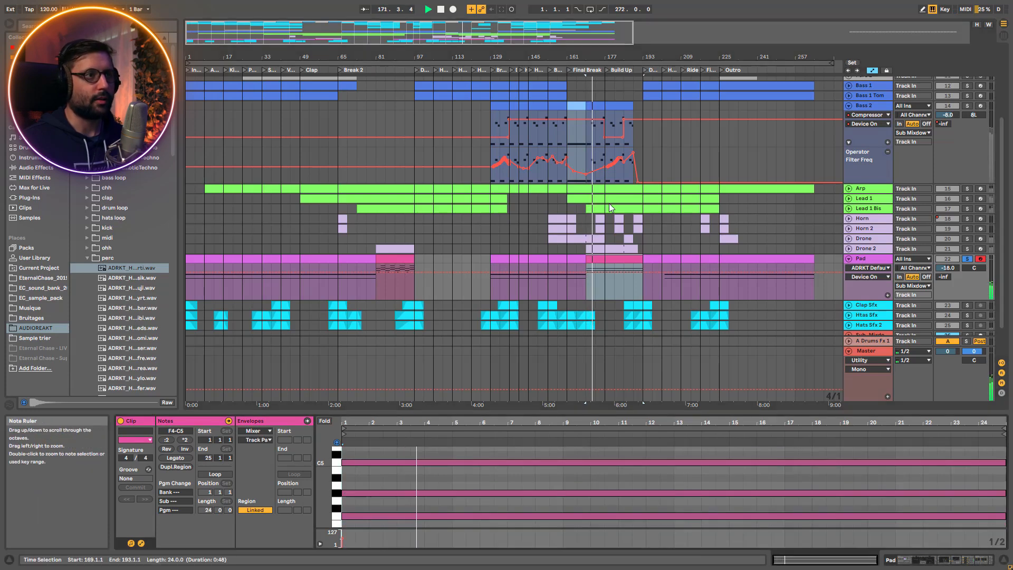
left_click(969, 259)
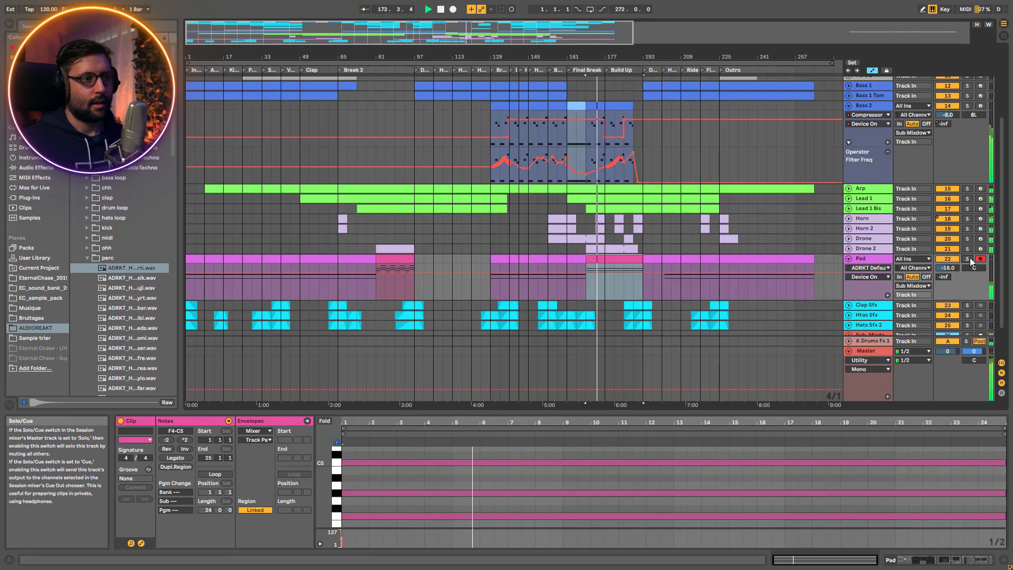
left_click(969, 258)
Play the soloed Pad from bar 129 and from bar 81, and stop playback
left_click(492, 291)
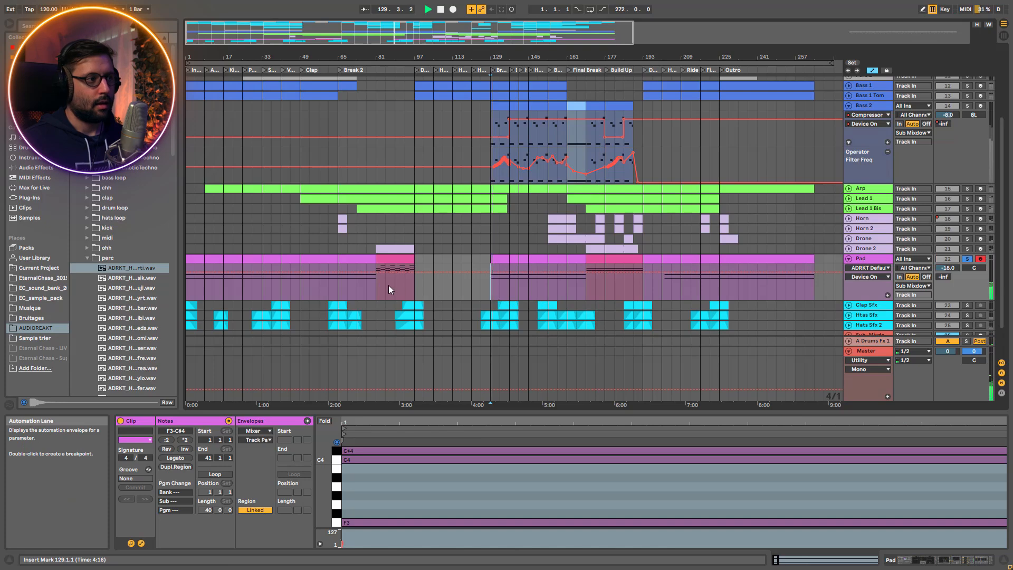
left_click(379, 288)
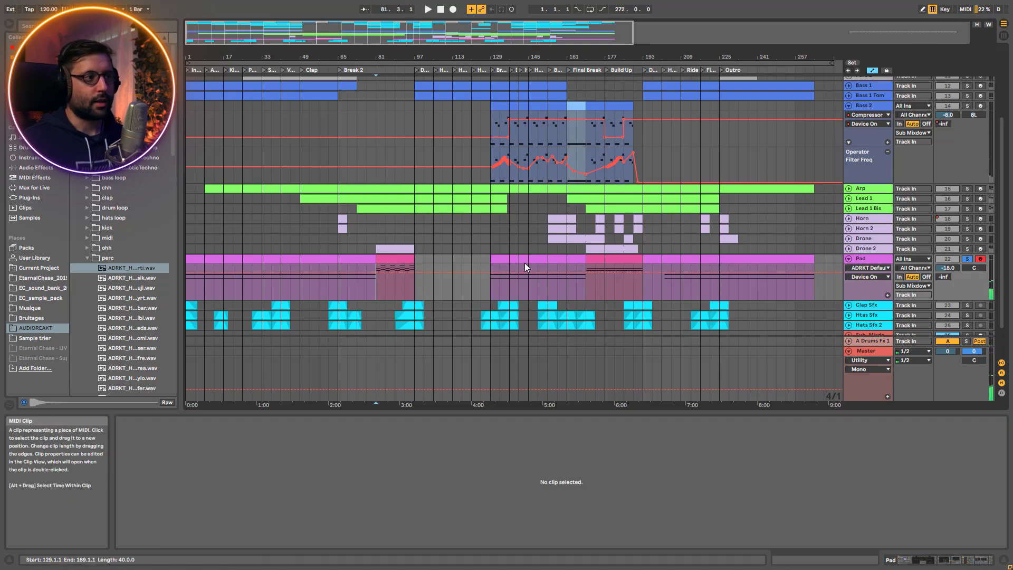
key("x")
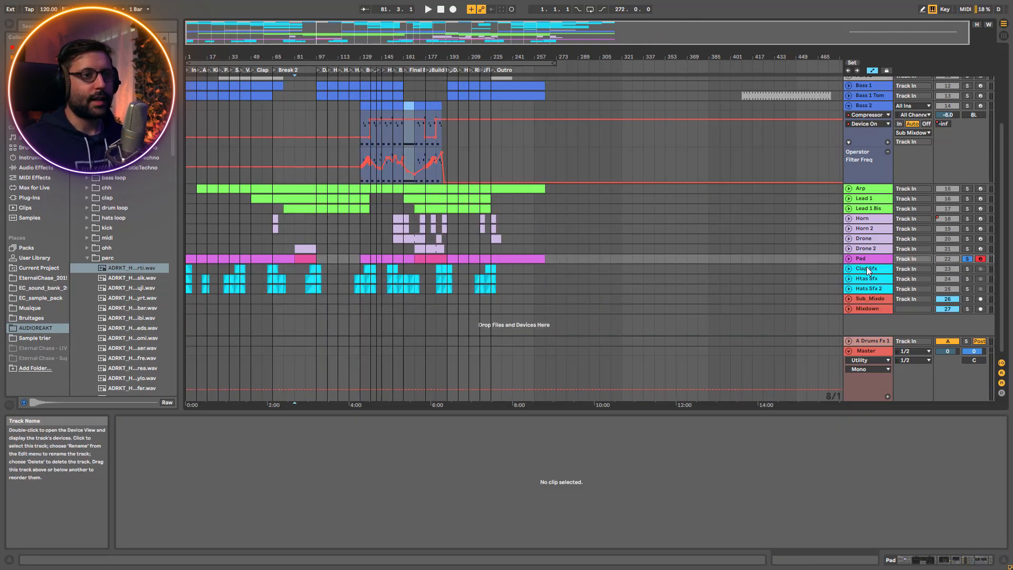
Unfold the Clap Sfx and Htas Sfx tracks and play Clap Sfx soloed from bar 135
left_click(867, 268)
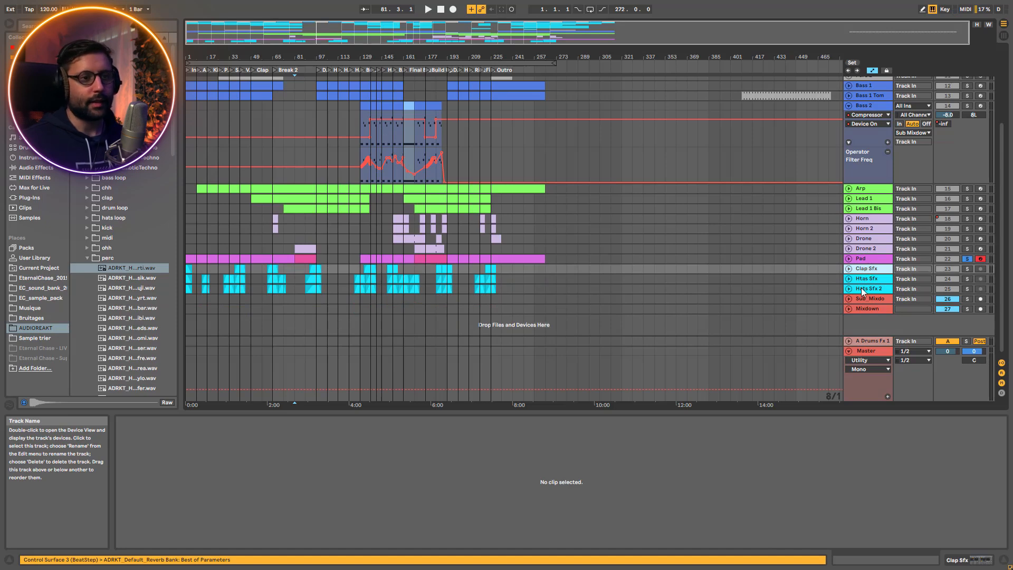
left_click(861, 291)
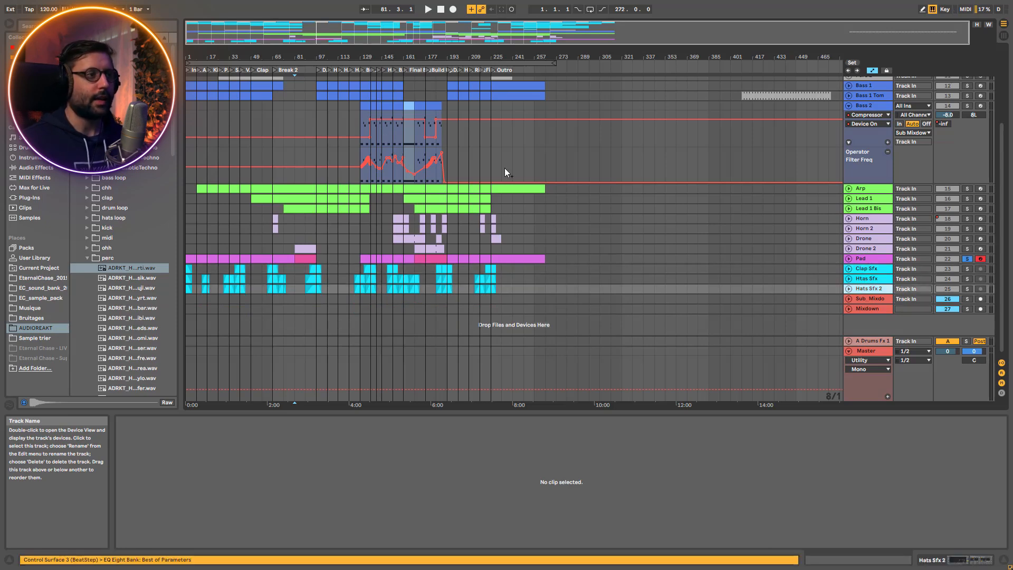
key("plus")
key("plus")
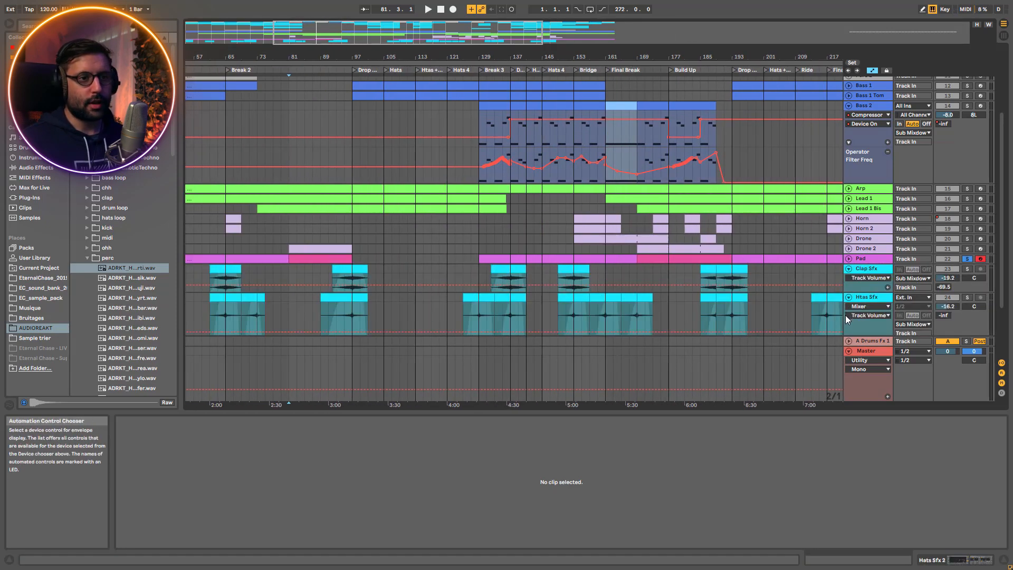
scroll(864, 295, "down", 1)
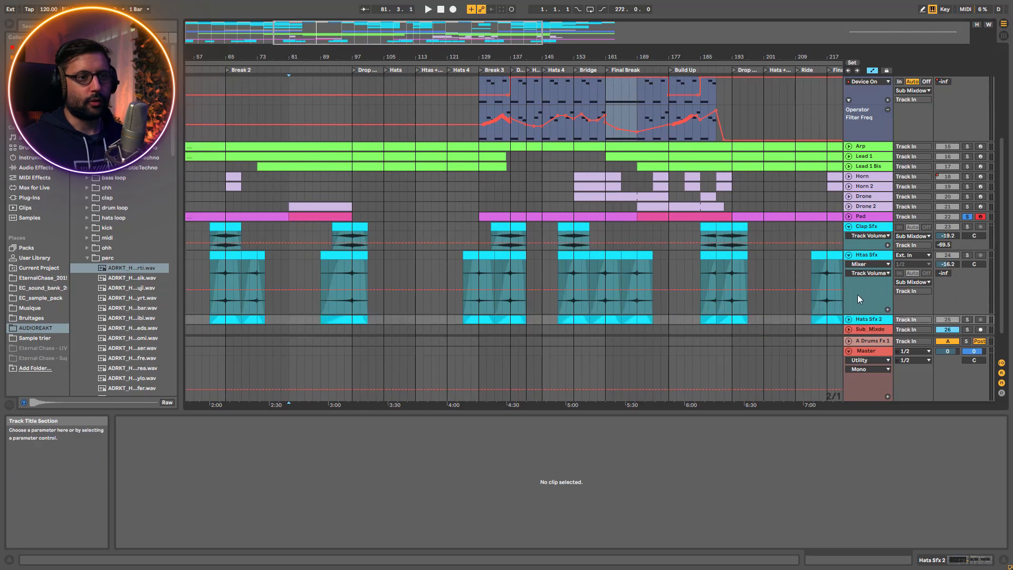
left_click(502, 236)
key("space")
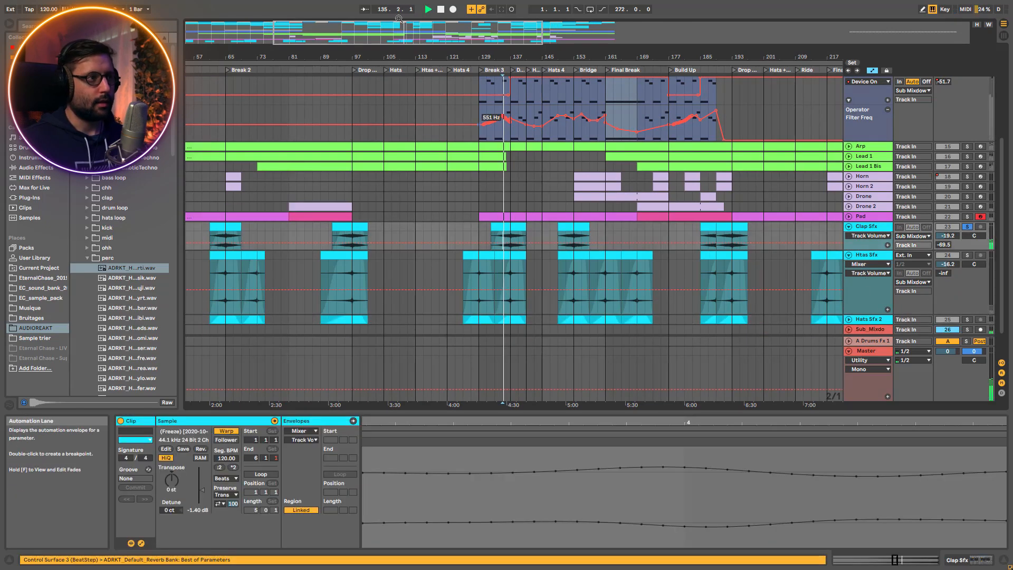
left_click_drag(370, 23, 410, 33)
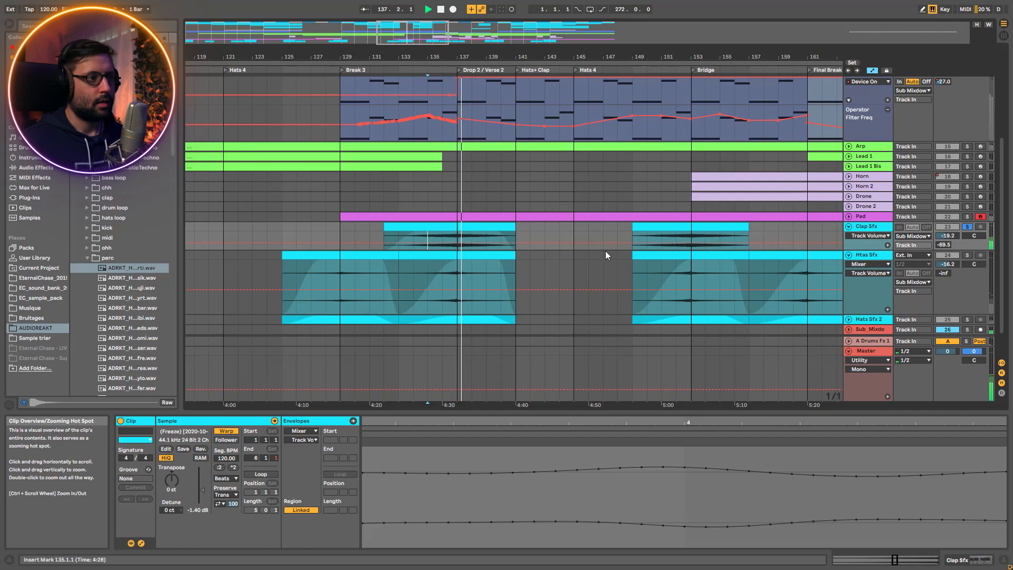
Play from bar 152 while soloing Htas Sfx, Clap Sfx and Htas Sfx again in turn
left_click(968, 255)
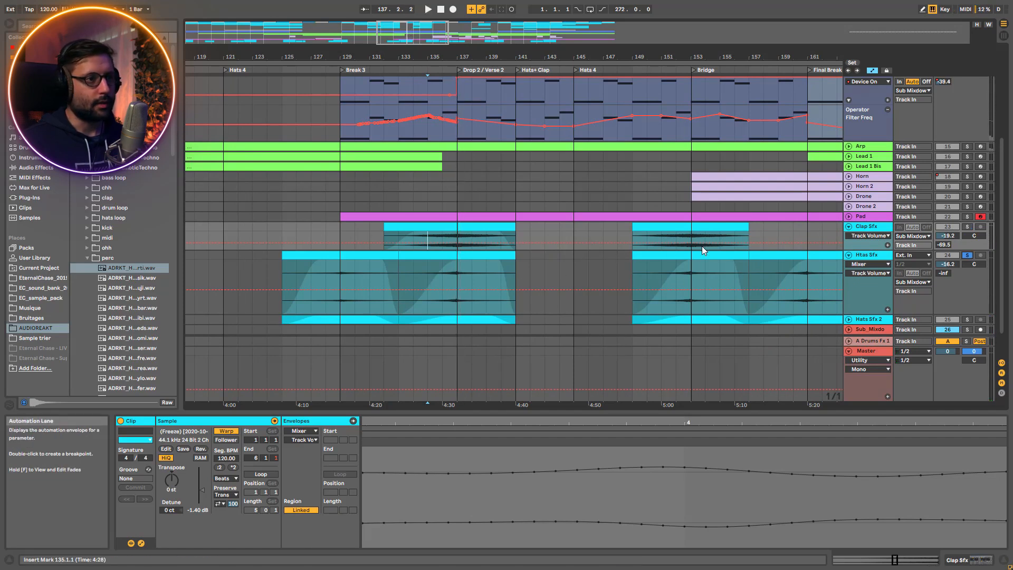
left_click(682, 235)
key("space")
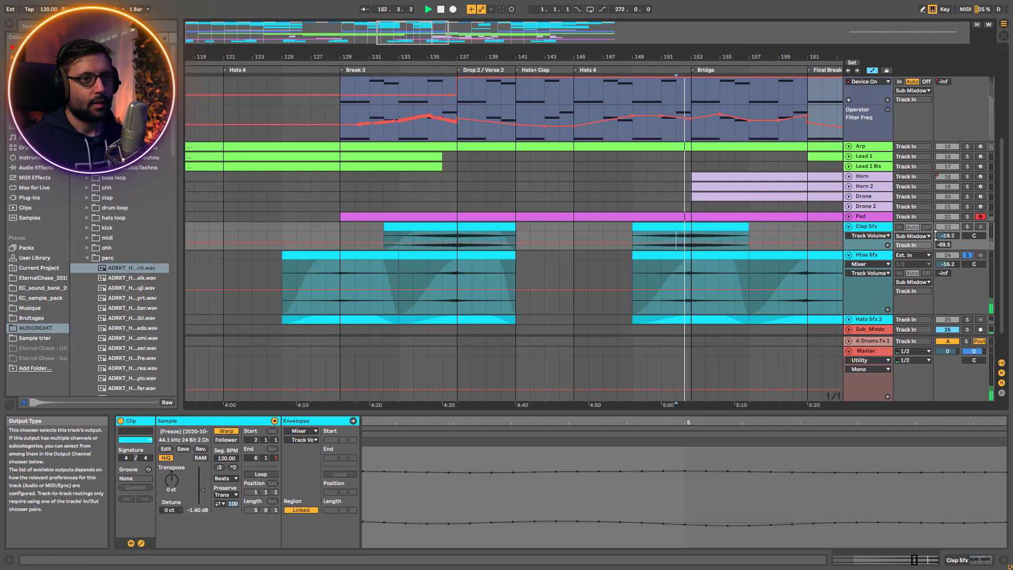
left_click(966, 226)
key("space")
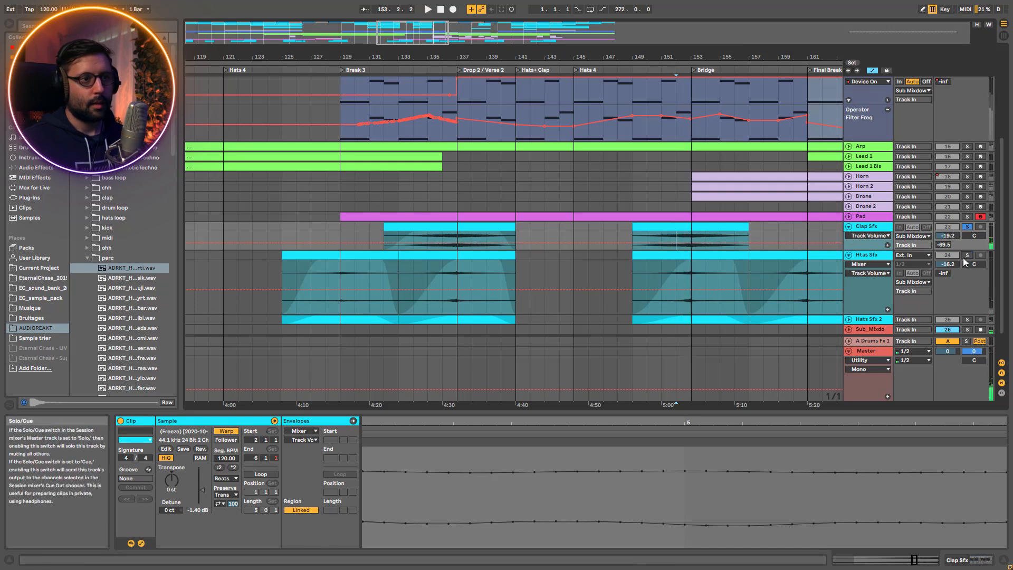
left_click(967, 255)
key("space")
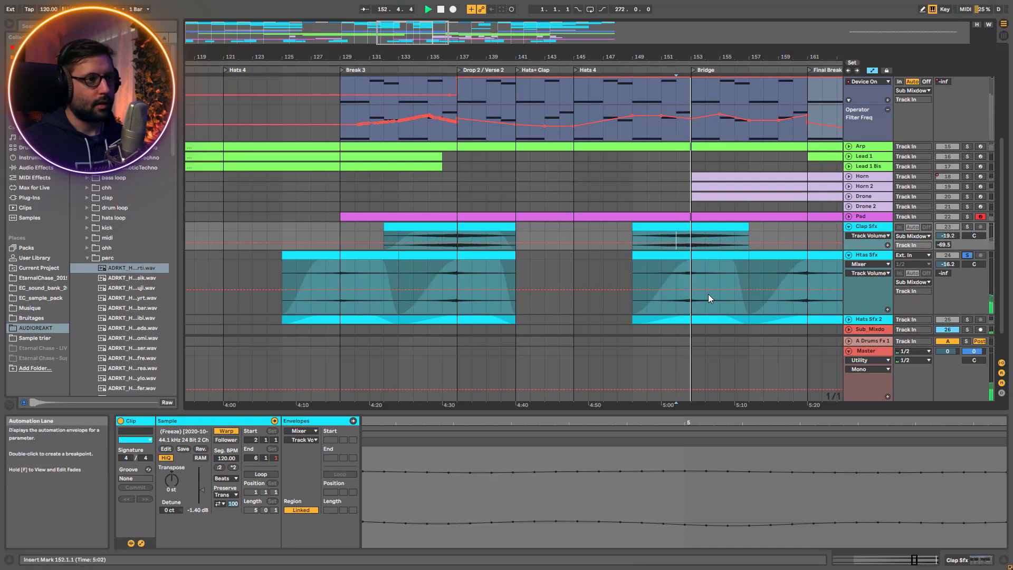
key("space")
Unfold Hats Sfx 2, play it from bar 152 with its solo toggled on and off, and stop playback
scroll(675, 325, "down", 2)
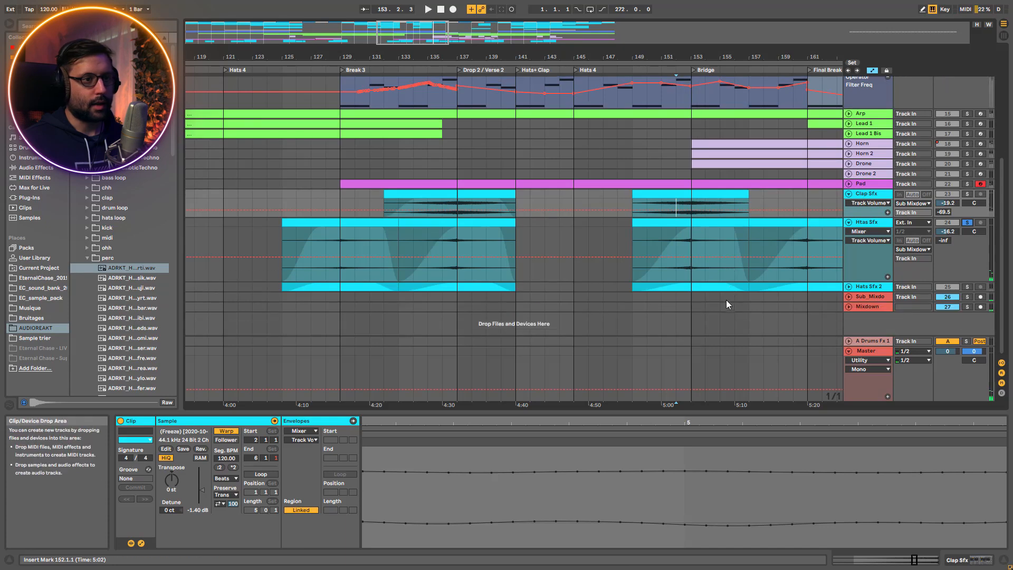
left_click(848, 287)
left_click(686, 309)
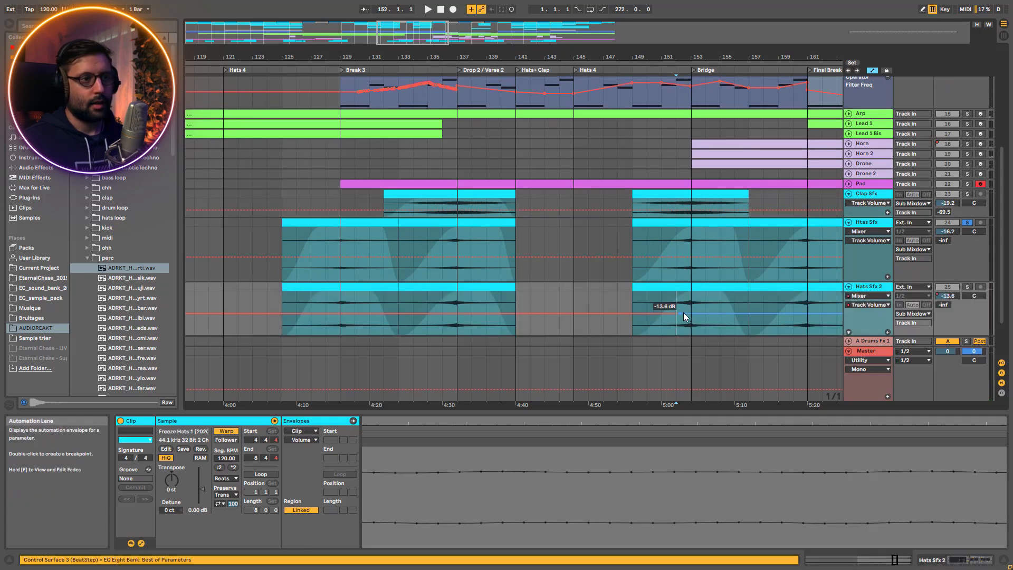
key("space")
left_click(966, 287)
left_click(966, 286)
key("space")
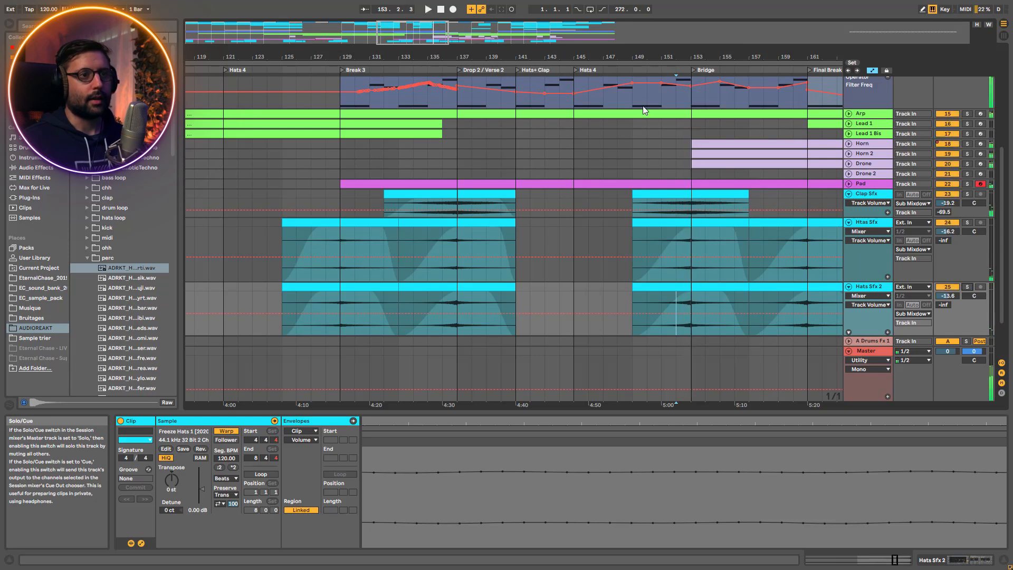
Show the whole arrangement and unfold the Clap 2 track to view its clips
double_click(548, 33)
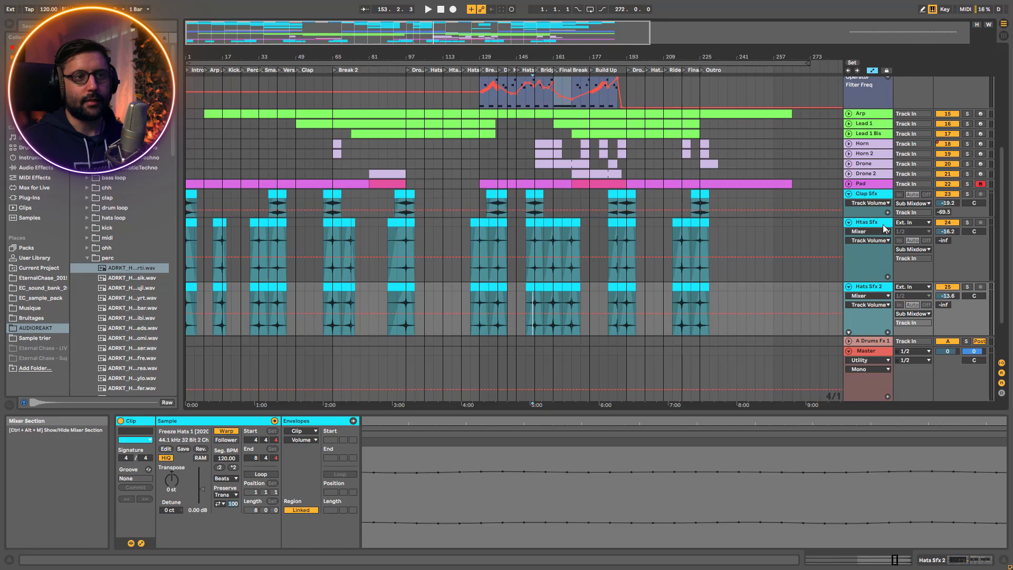
scroll(865, 196, "up", 8)
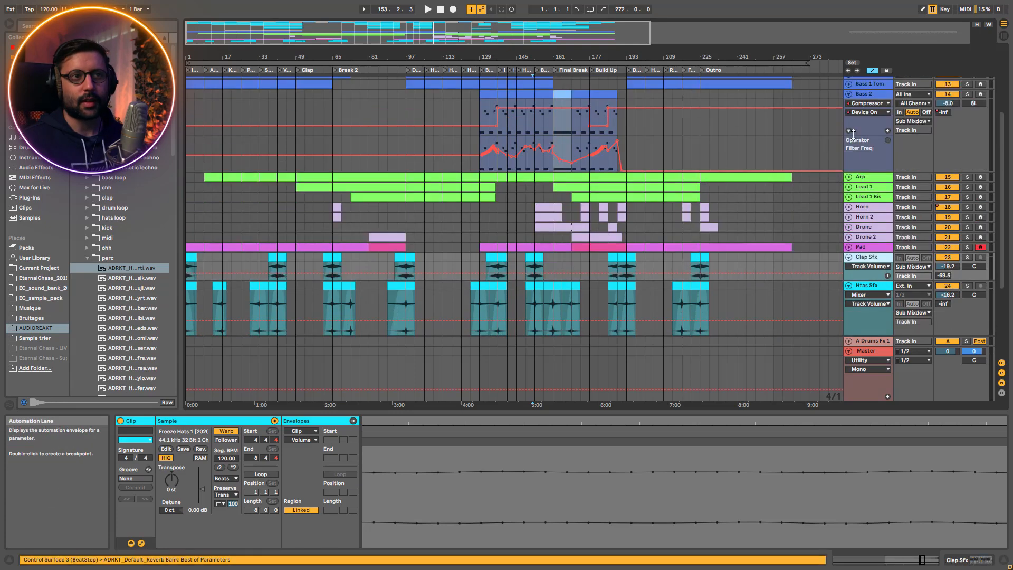
left_click(850, 108)
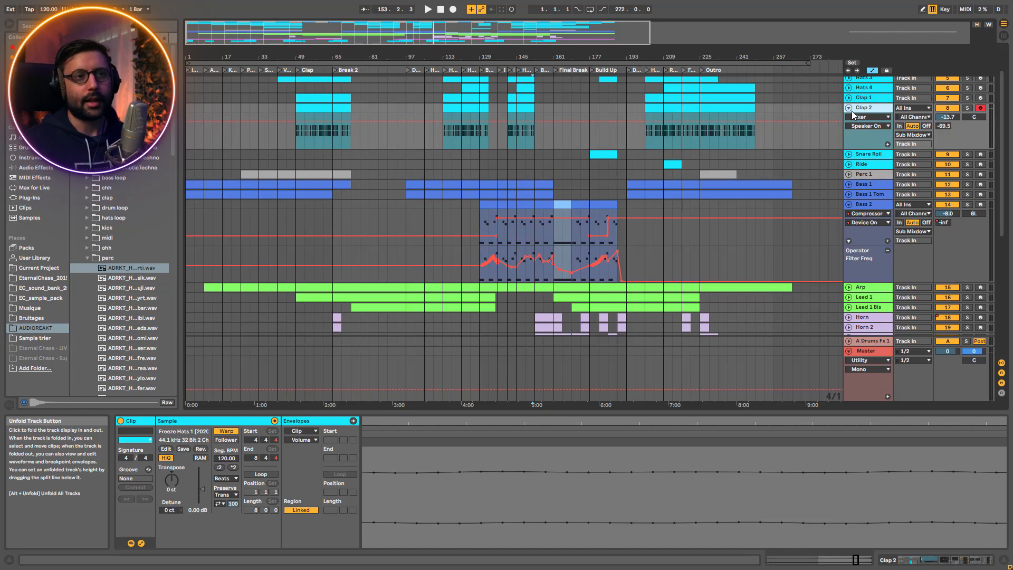
left_click(852, 111)
left_click(851, 110)
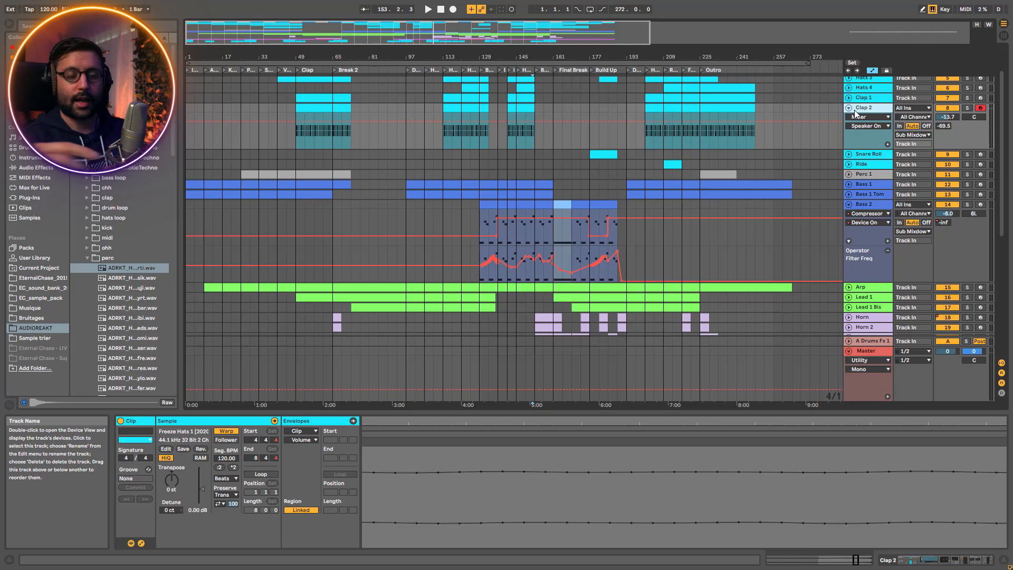
Solo Clap Sfx and play its clip at bar 225 in the Outro
scroll(854, 110, "down", 5)
left_click_drag(534, 27, 555, 81)
left_click(483, 139)
left_click(967, 140)
key("space")
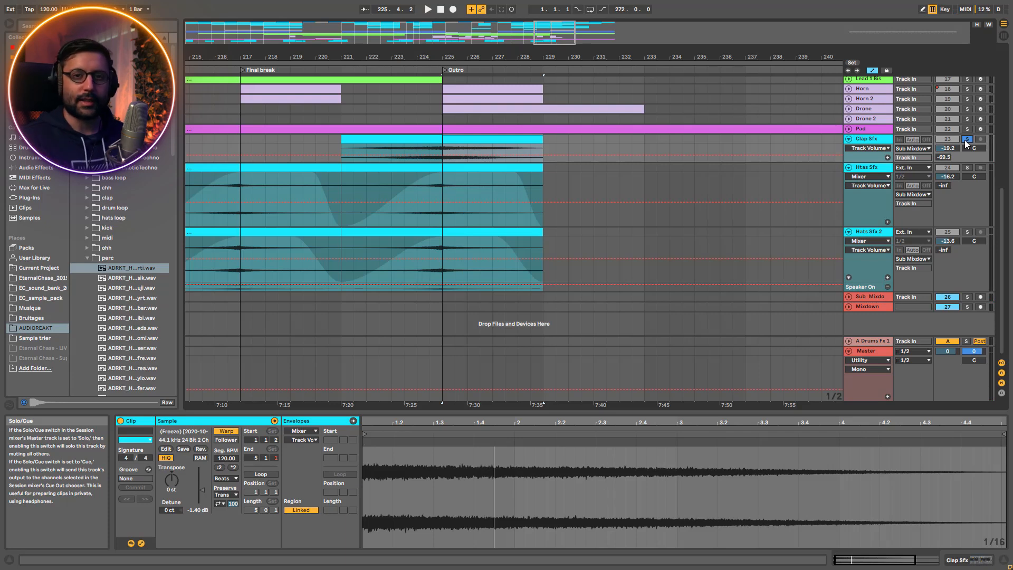
Play a reversed copy of the bar 225 Clap Sfx clip at bar 233 and delete that copy
left_click_drag(507, 141, 703, 142)
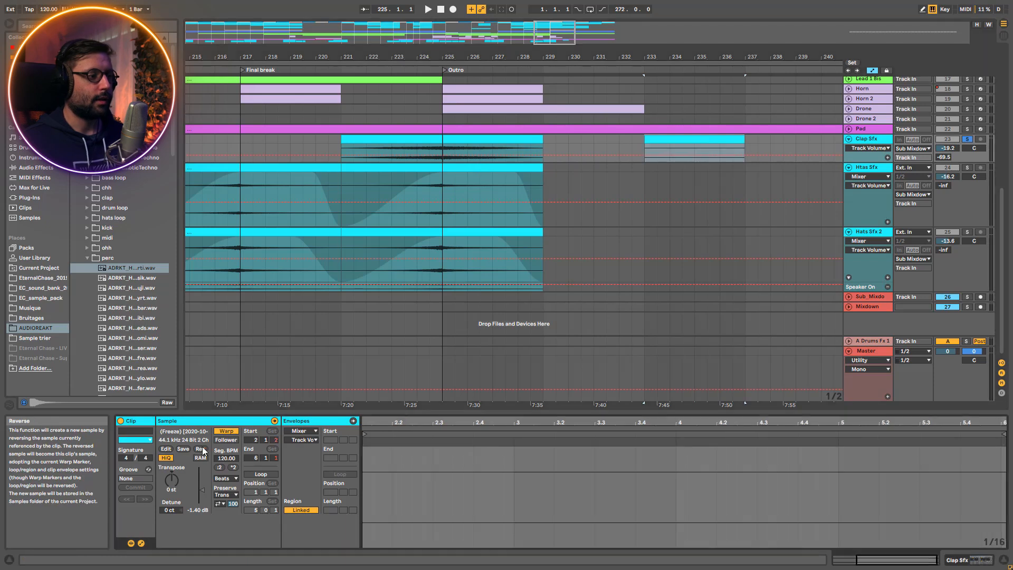
key("space")
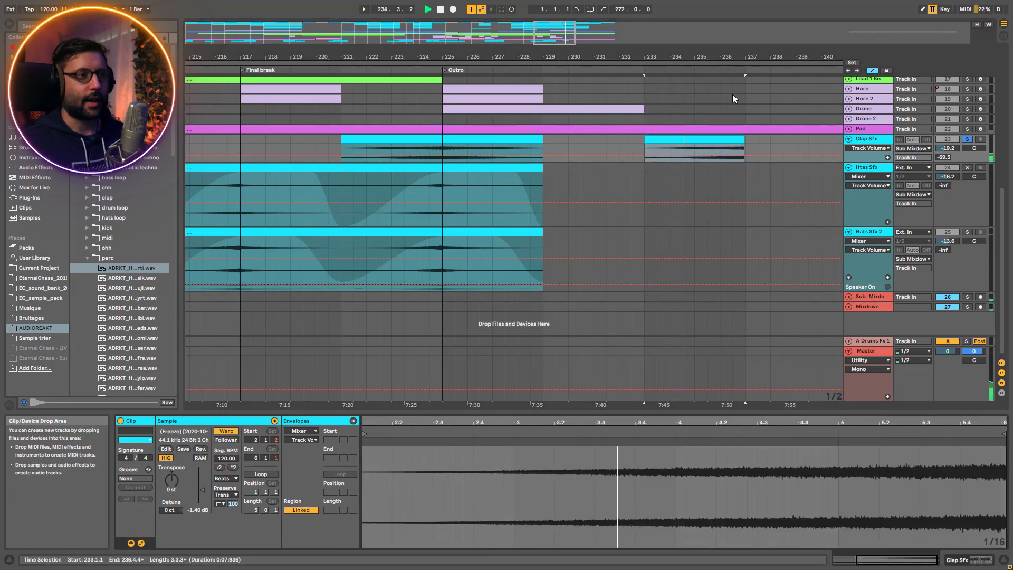
key("space")
key("Delete")
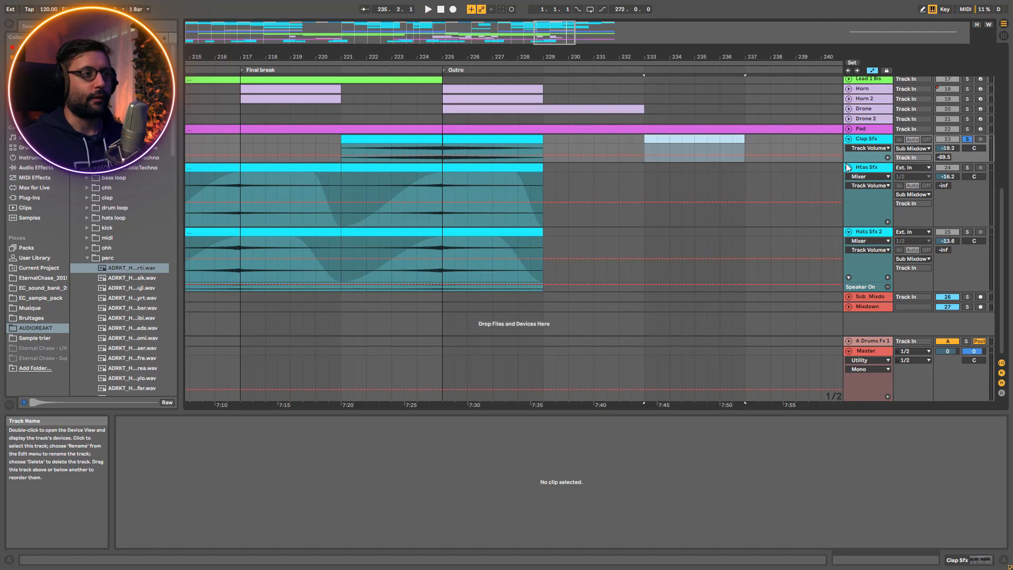
Fold the Clap Sfx, Htas Sfx and Hats Sfx 2 tracks
left_click_drag(501, 42, 493, 43)
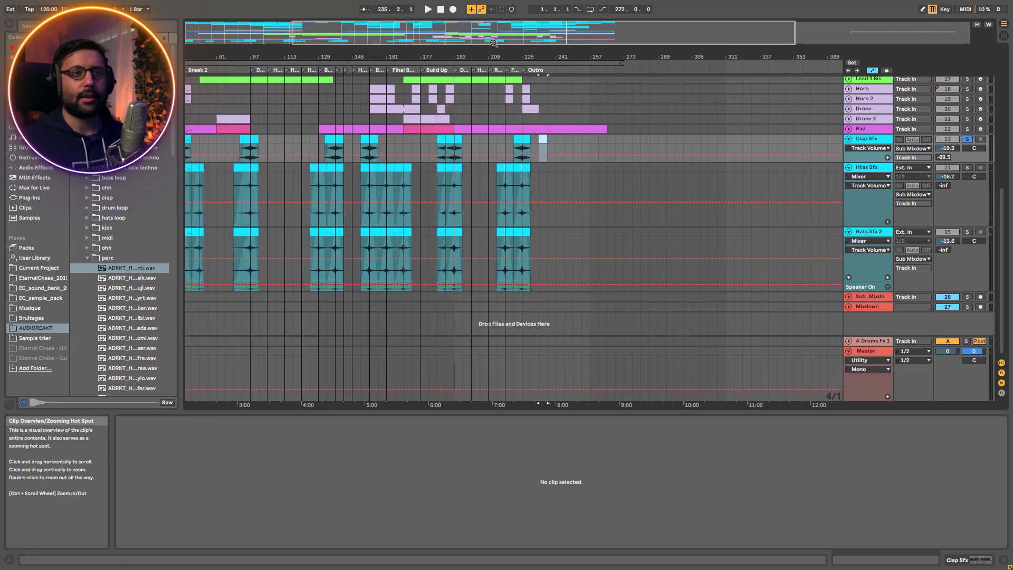
left_click(848, 139)
left_click(848, 148)
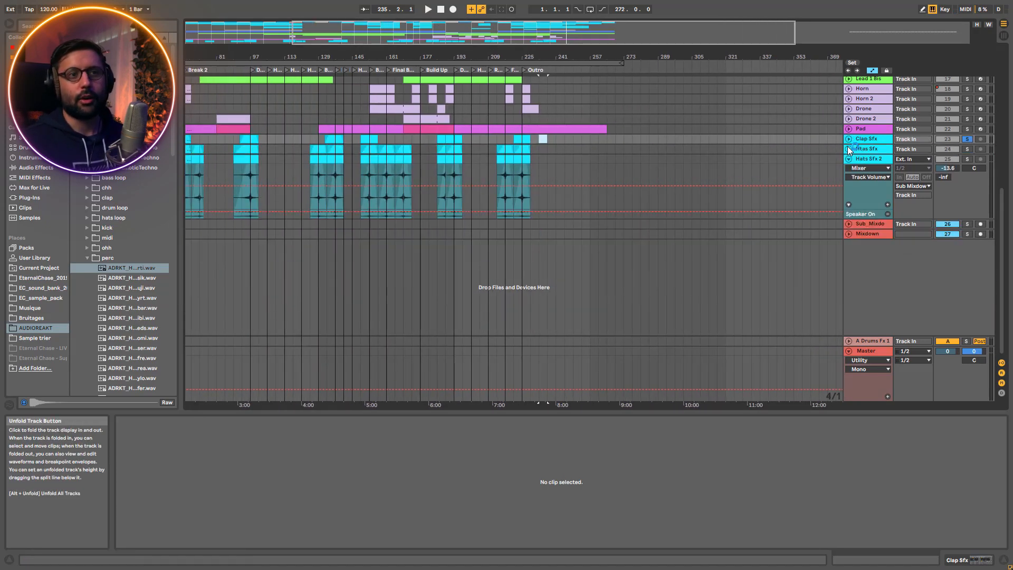
left_click(849, 159)
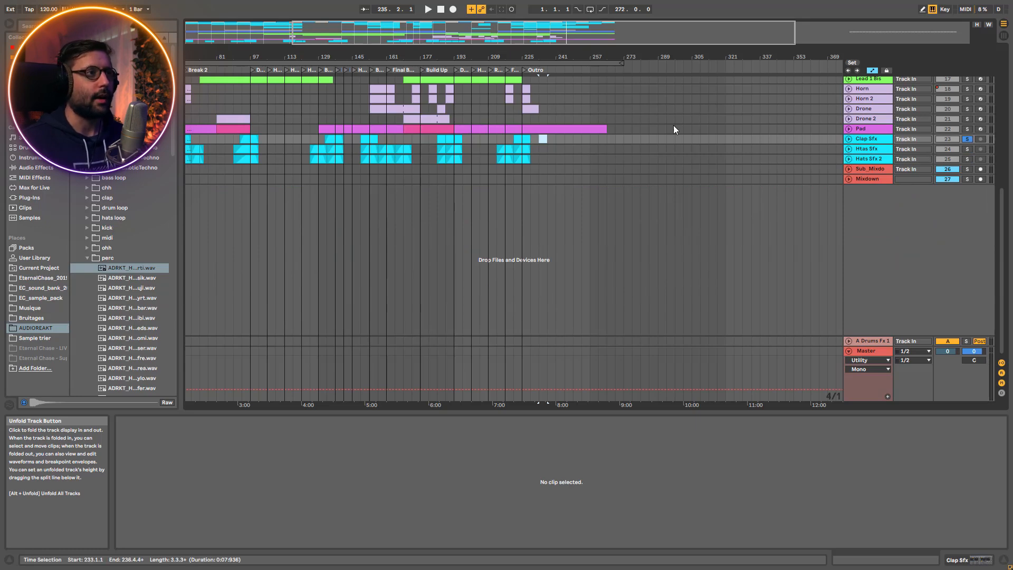
Select the Hats Sfx 2 track and fold the Clap 2 track
left_click_drag(501, 27, 404, 27)
scroll(848, 91, "up", 3)
left_click(848, 91)
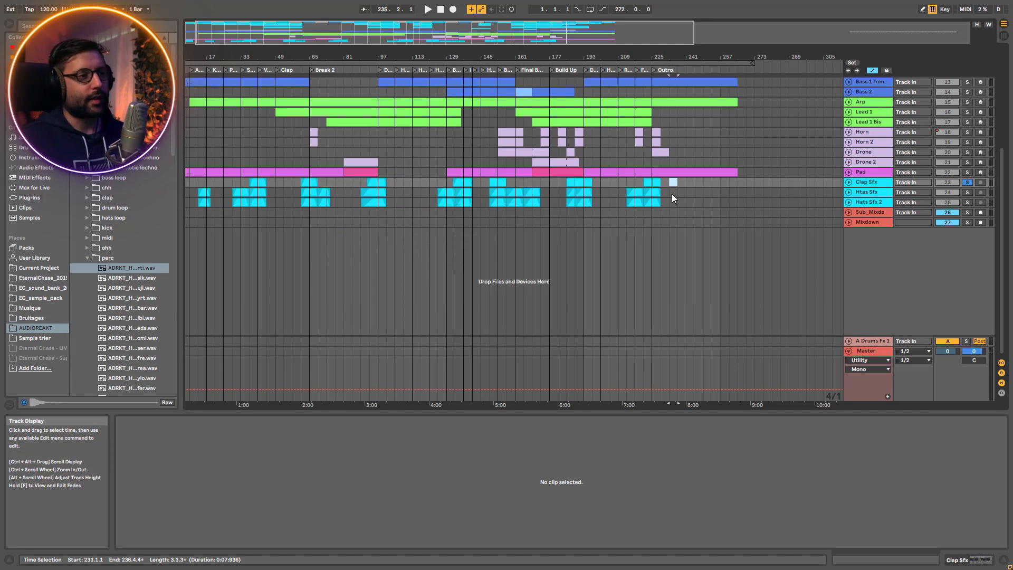
left_click(883, 199)
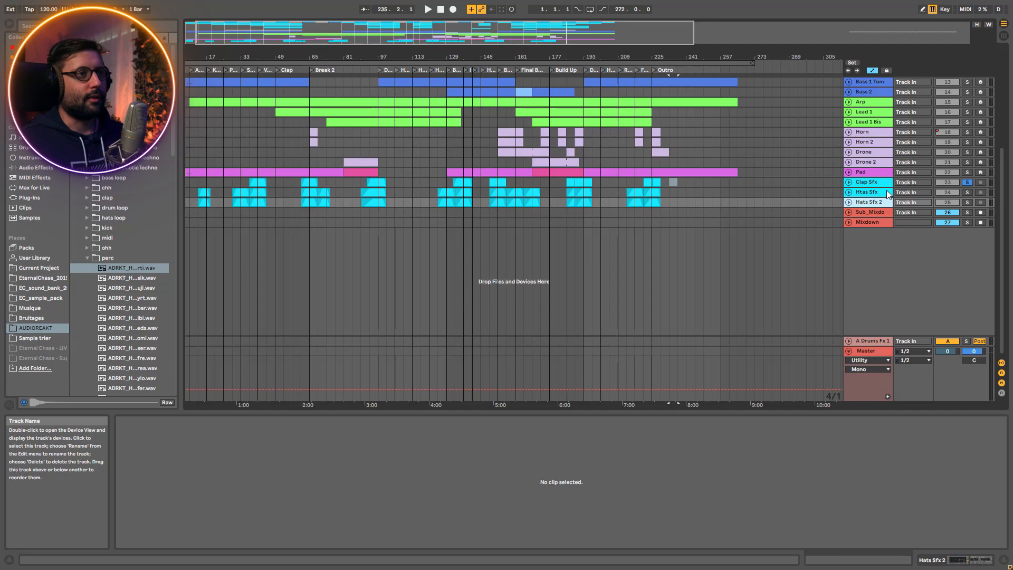
left_click_drag(480, 32, 433, 49)
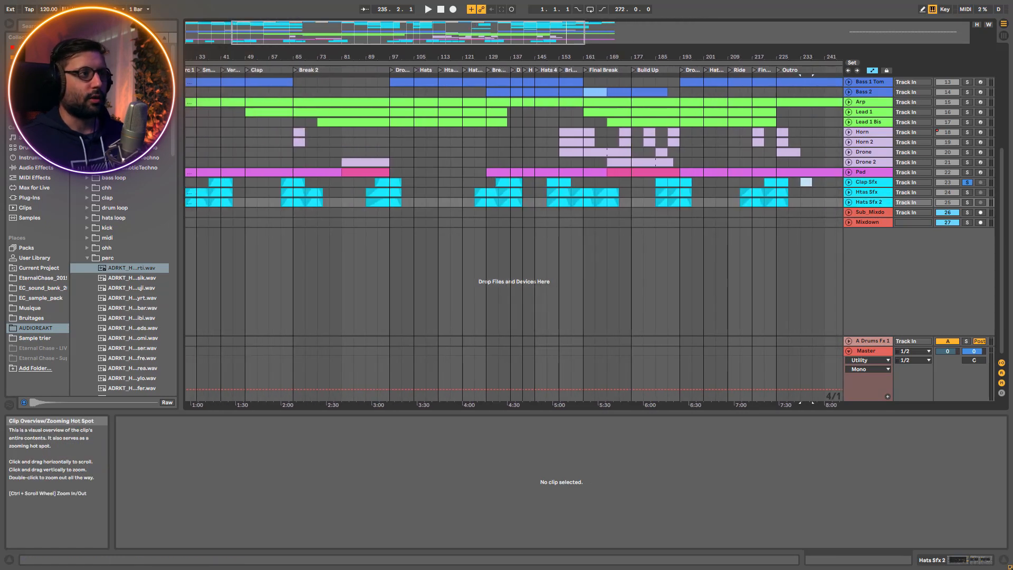
scroll(431, 277, "up", 8)
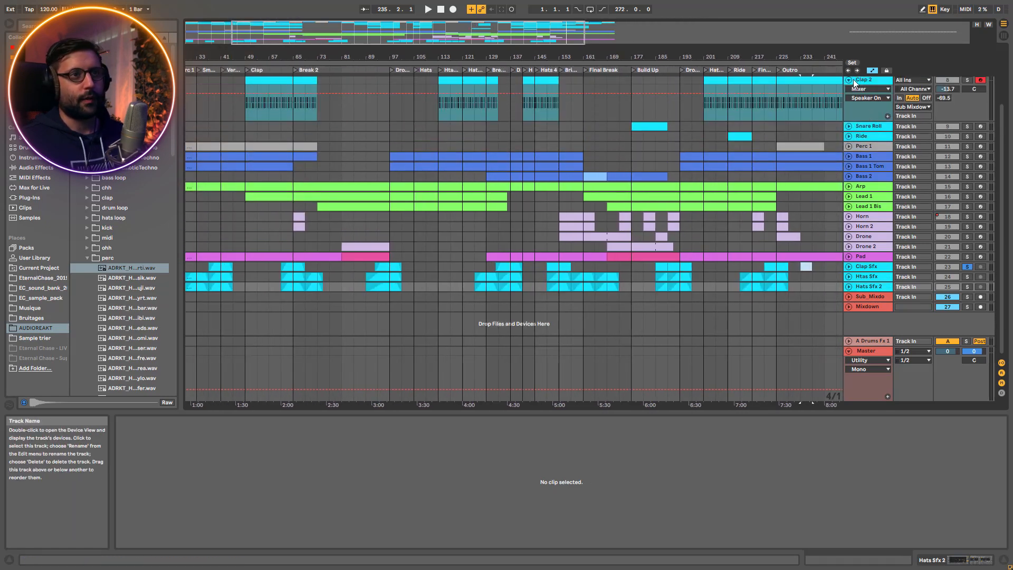
left_click(849, 80)
scroll(763, 232, "up", 3)
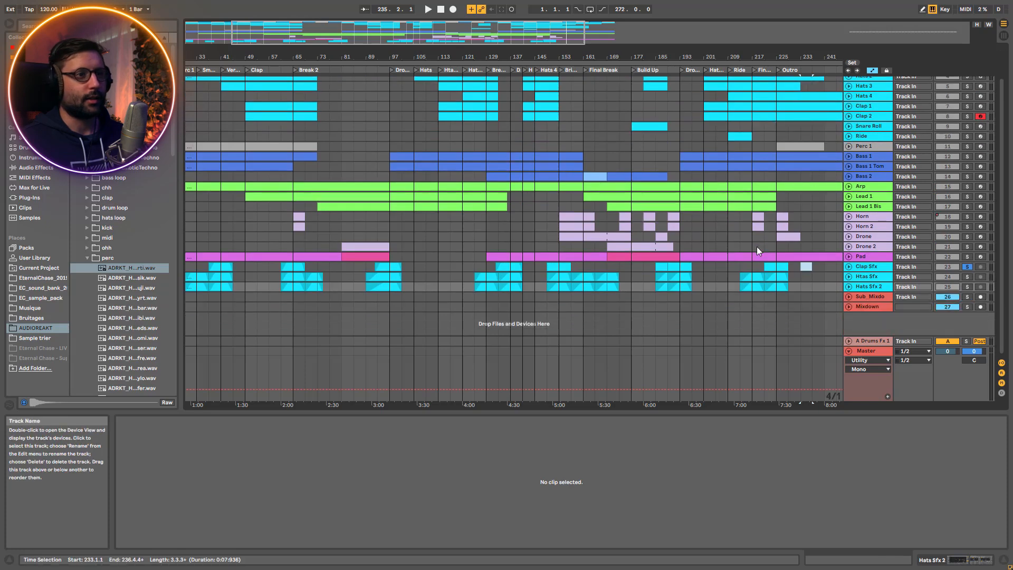
Point out the submix, Mixdown, A Drums Fx 1 and Master tracks by selecting each in turn
left_click(889, 297)
left_click(878, 307)
left_click(872, 343)
left_click(868, 352)
Limit the Arp track's parameter list to automated parameters only and display its AYNIL Arpbase FILTER automation
mouse_move(634, 38)
left_mouse_down()
mouse_move(634, 23)
mouse_move(634, 51)
left_mouse_up()
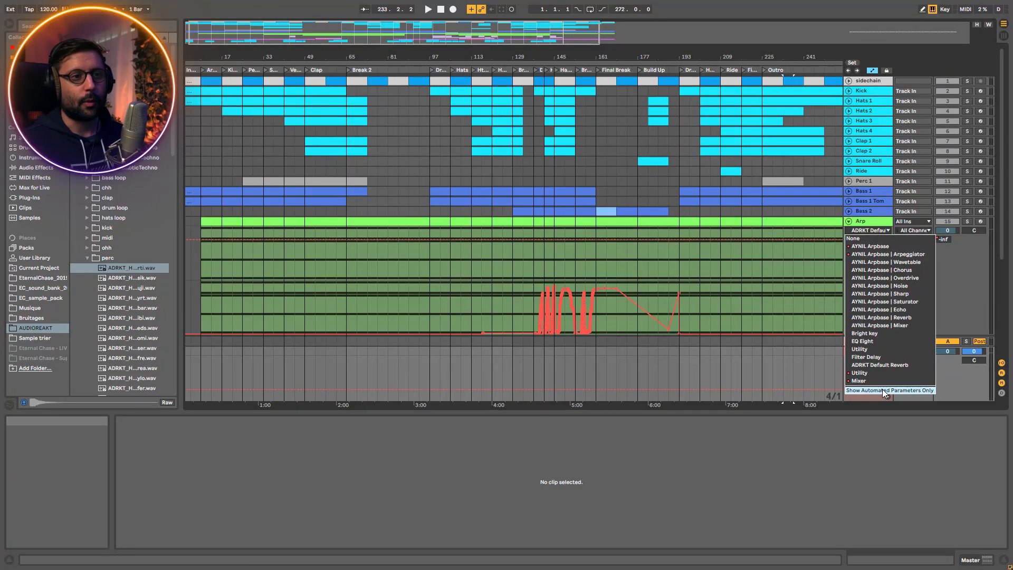
left_click(883, 390)
left_click(872, 230)
left_click(873, 254)
Move the Arp's FILTER automation into its own lane and display the Gain automation in the main lane
scroll(578, 299, "down", 2)
scroll(575, 297, "down", 2)
scroll(550, 287, "down", 1)
left_click(887, 203)
left_click(875, 157)
left_click(876, 188)
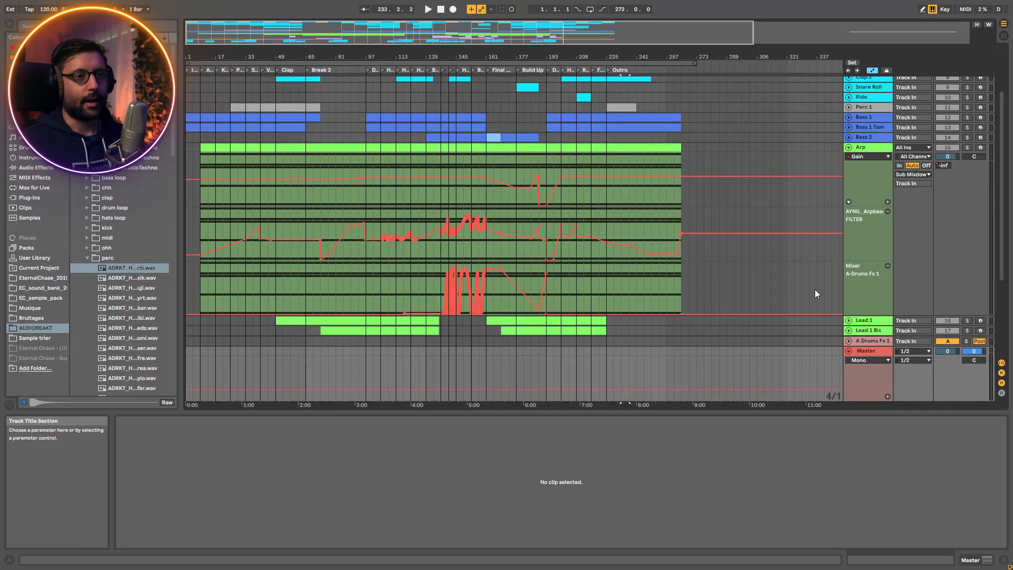
Unfold the Lead 1 track and open its list of automated parameters
scroll(841, 219, "down", 2)
left_click(849, 258)
scroll(850, 259, "down", 1)
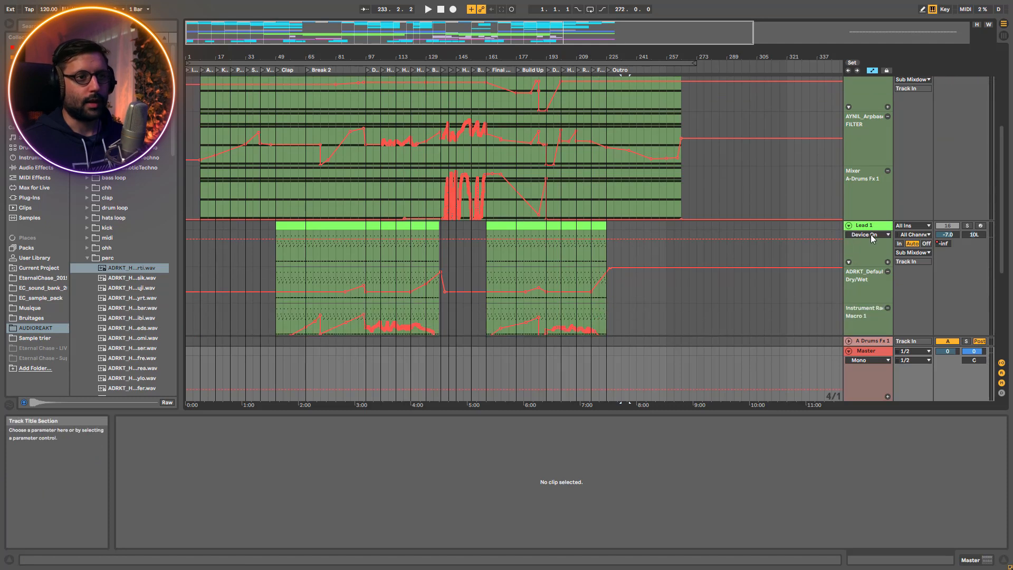
left_click(869, 237)
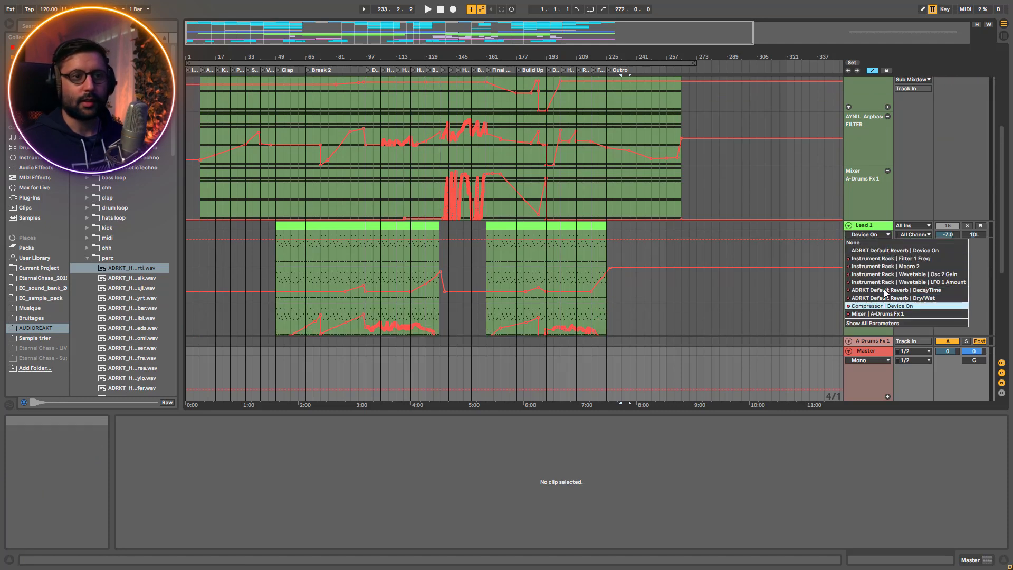